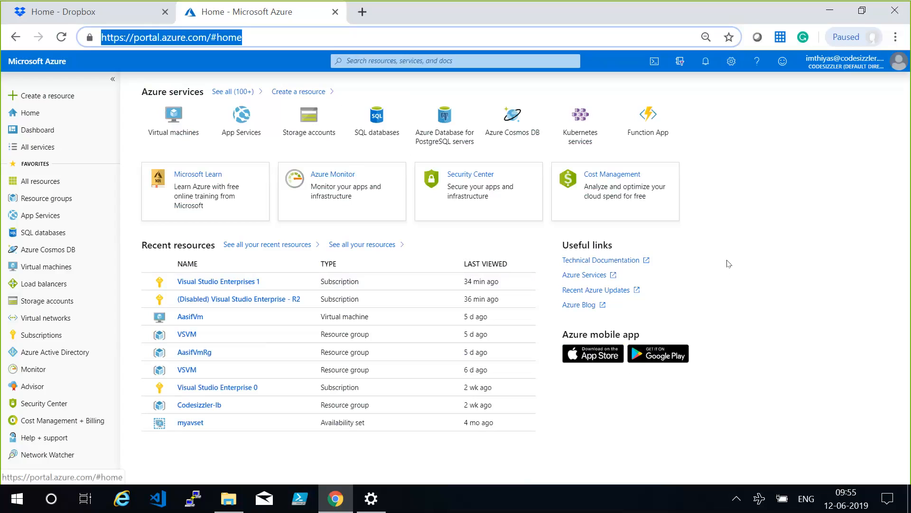
- Switch from the account menu to the CodeSizzler India Private Limited directory
click(854, 71)
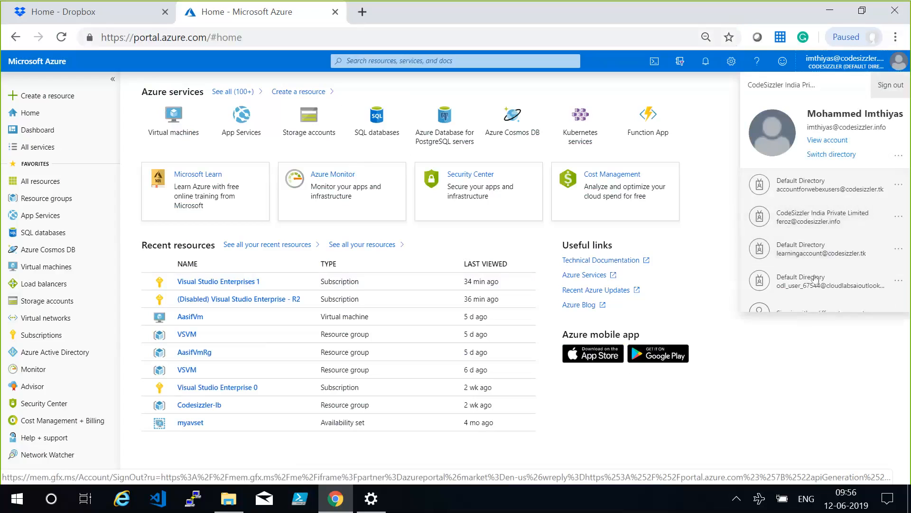
click(769, 217)
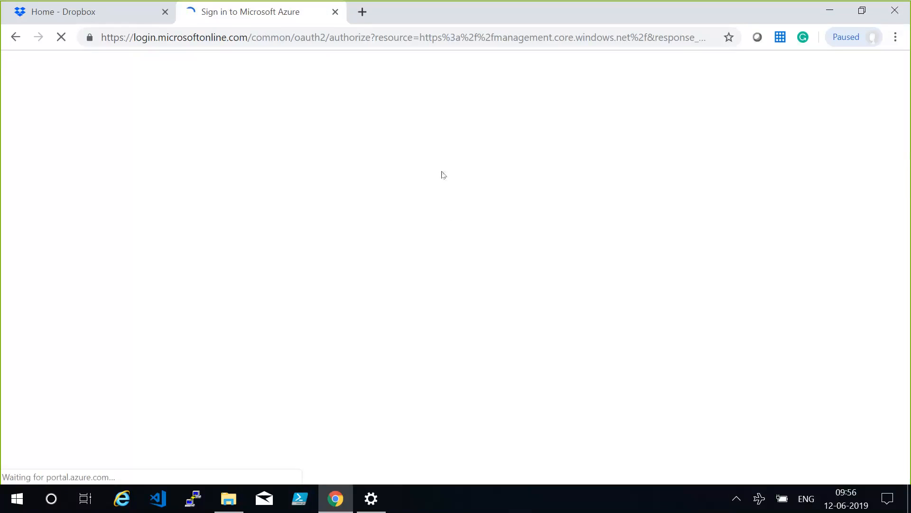
- Enter the other account's password and submit it to sign in
text(•••••••)
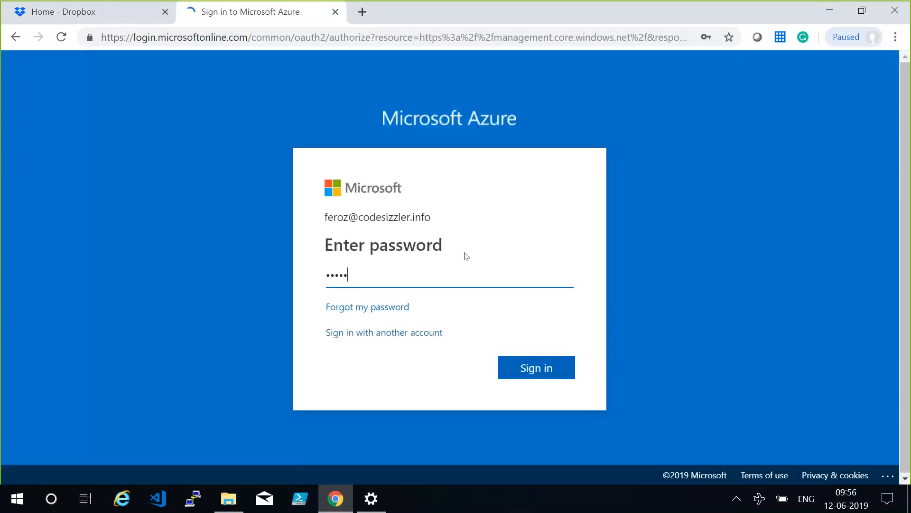
text(••)
key(Return)
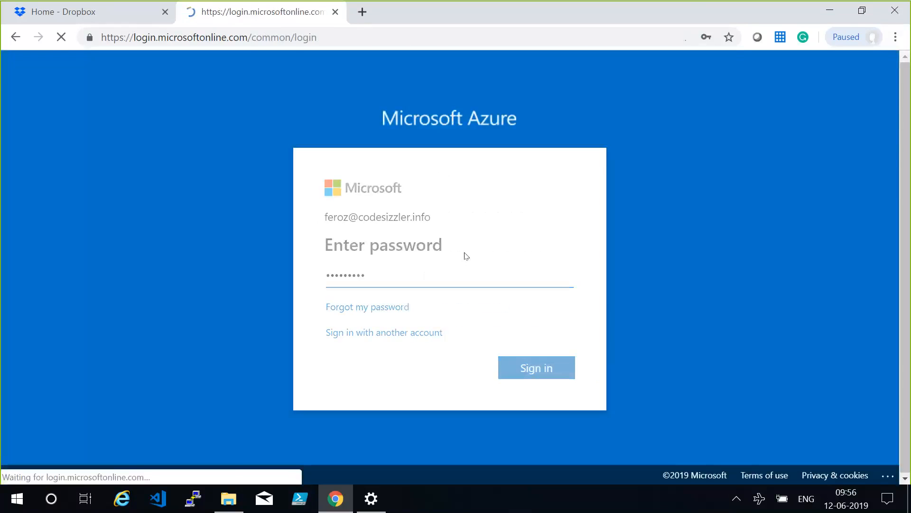
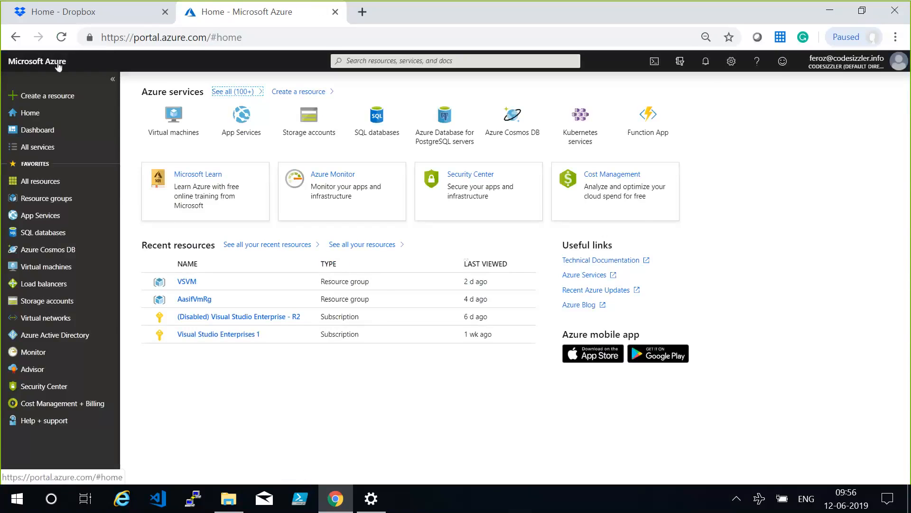
- Collapse and re-expand the portal menu, then begin creating a new resource from the home page
click(113, 78)
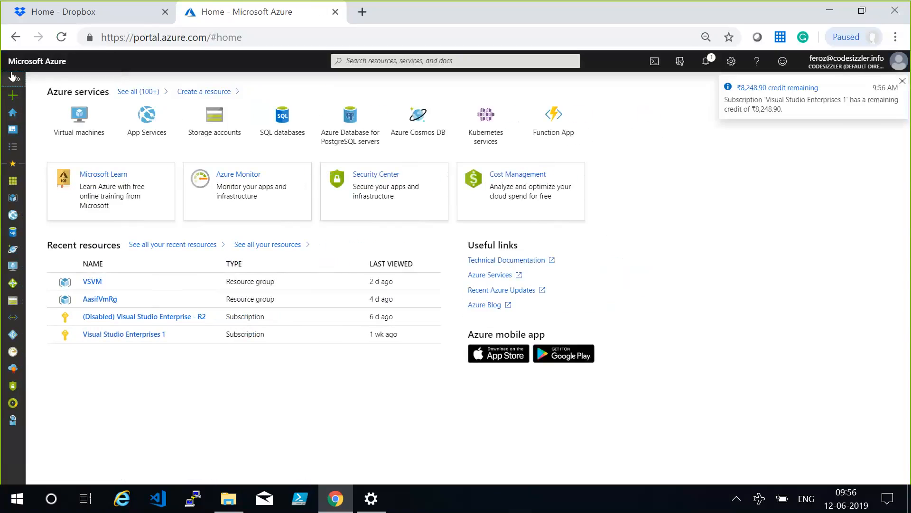
click(14, 77)
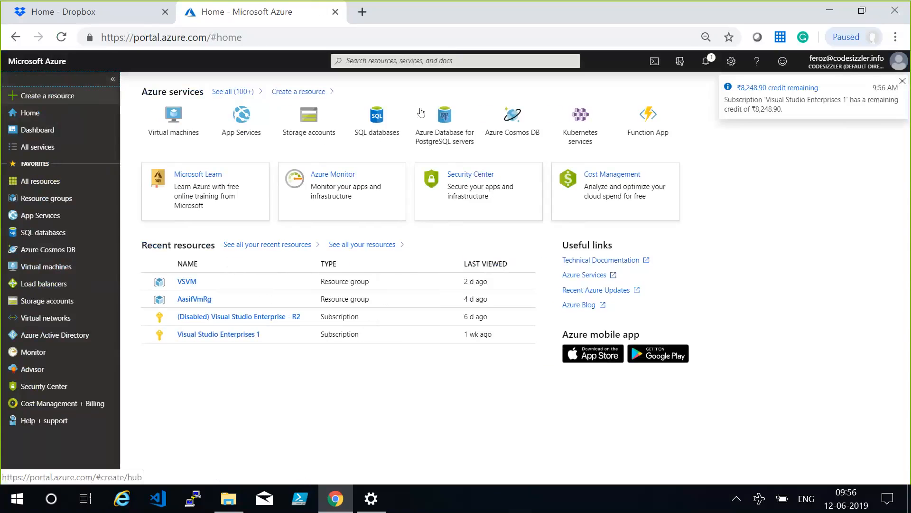
click(66, 95)
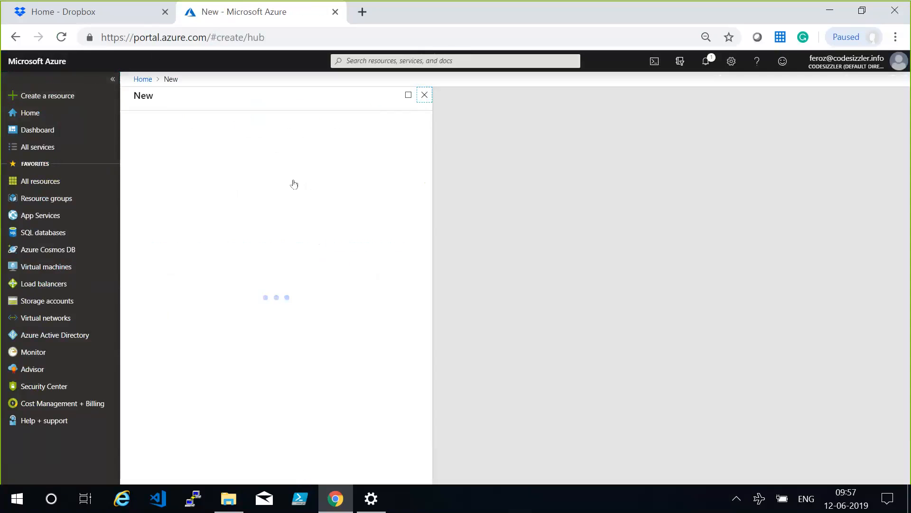
- Launch Notepad through Run and write 'Prepare the input data' as the note's first line
key(super+r)
text(notepa)
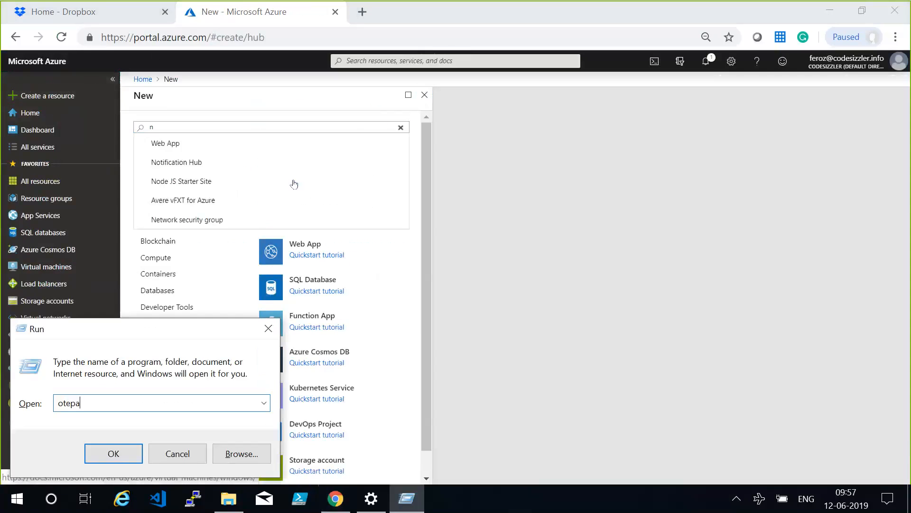
key(BackSpace)
key(BackSpace)
key(BackSpace)
key(BackSpace)
key(BackSpace)
text(notepad)
key(Return)
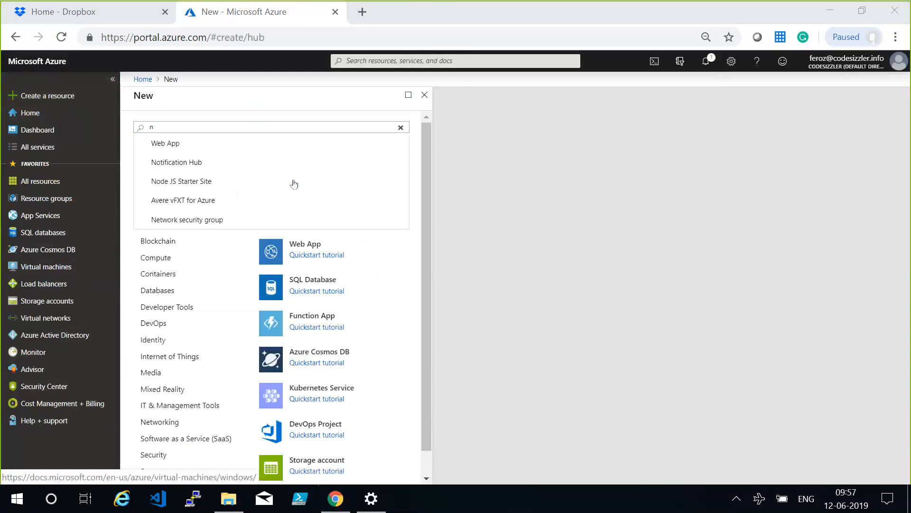
text(Prepa)
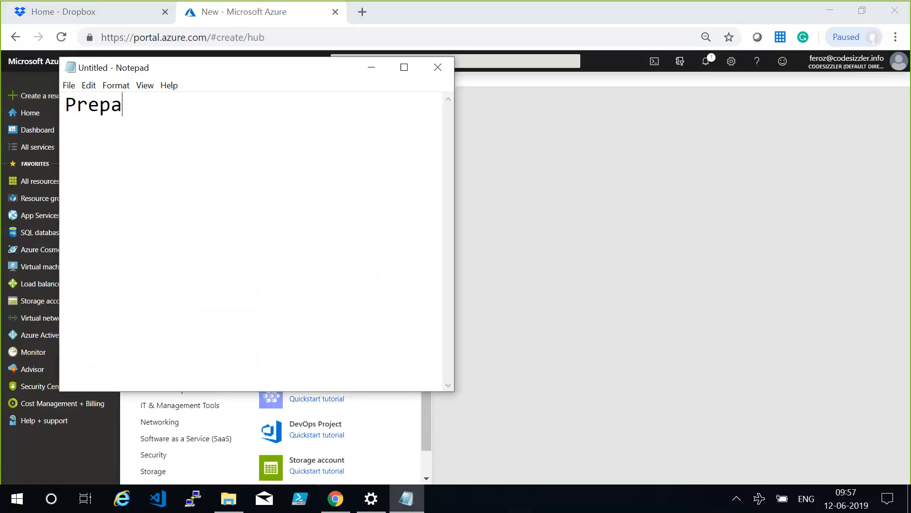
text(re the input d)
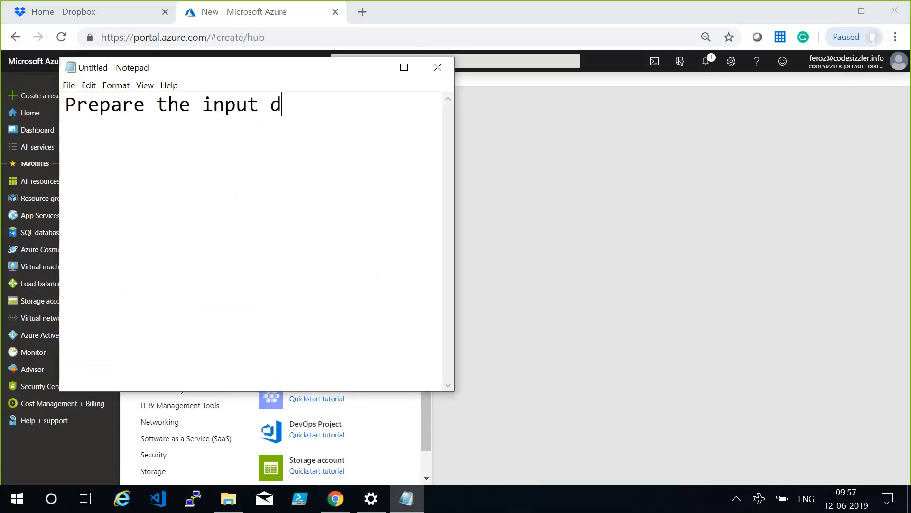
text(ata)
key(Return)
click(540, 189)
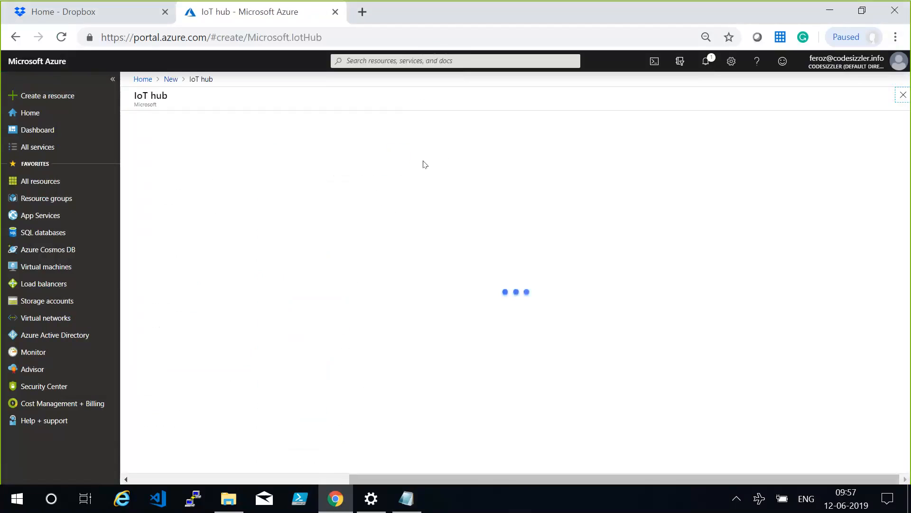
- Create a new resource group named tcs-rg for the IoT hub
click(334, 241)
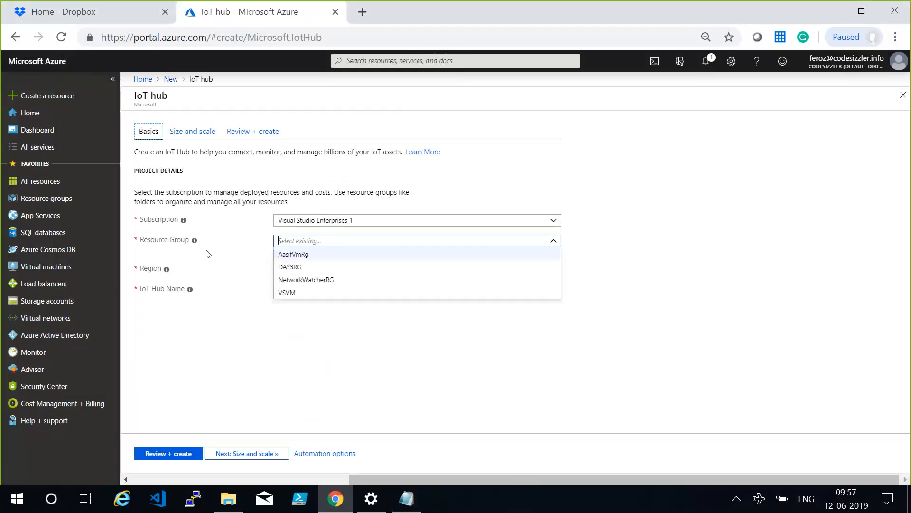
click(201, 252)
click(290, 252)
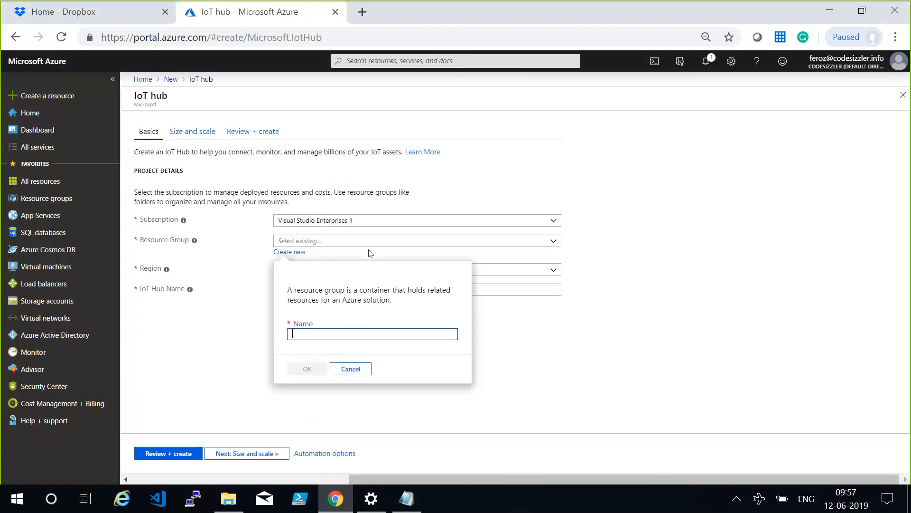
text(tcs-rg)
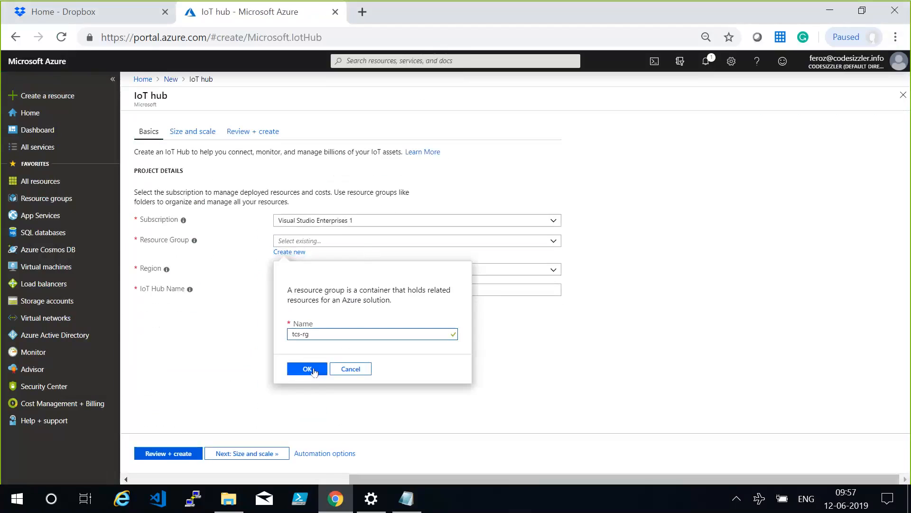
key(Return)
- Set the region to Southeast Asia and name the IoT hub codesizzleriot
click(361, 265)
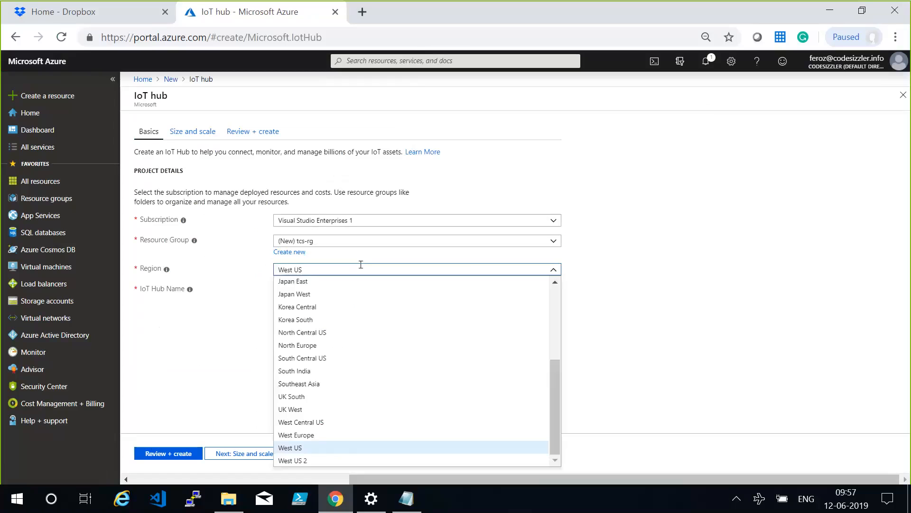
text(Southeas)
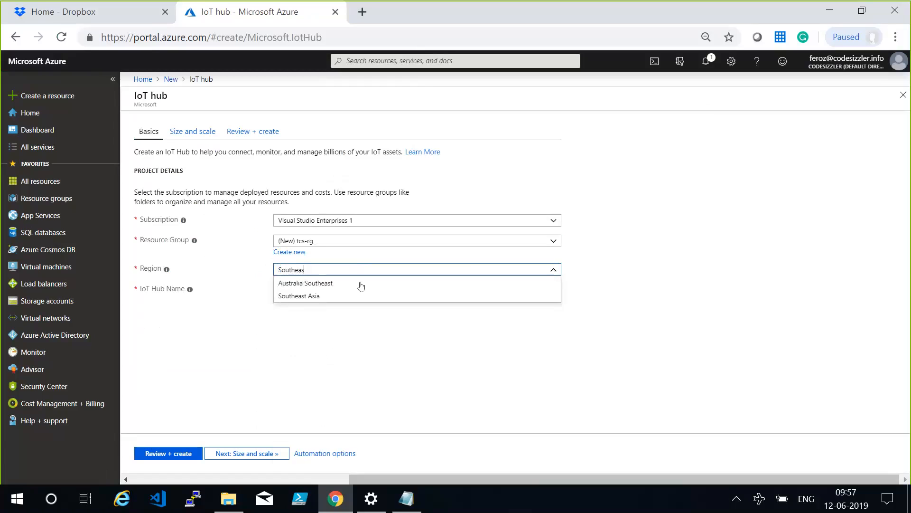
click(363, 295)
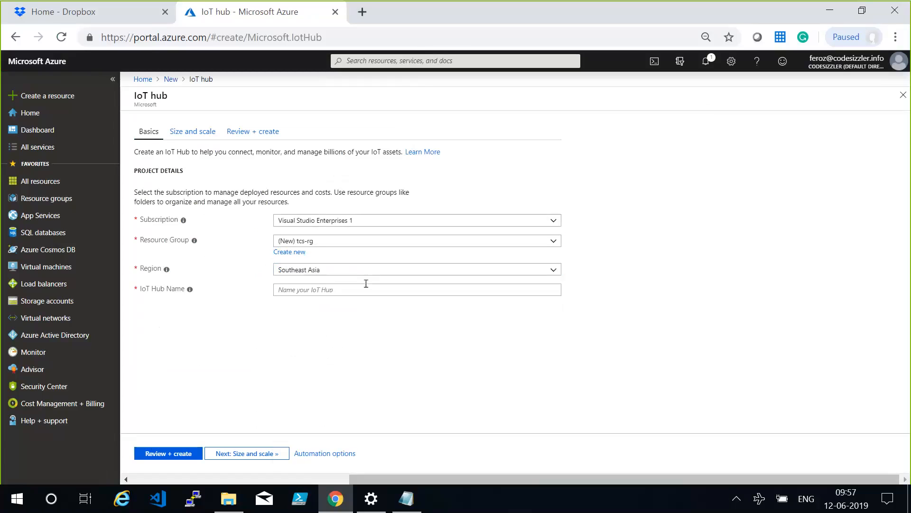
click(366, 283)
text(codesizzle)
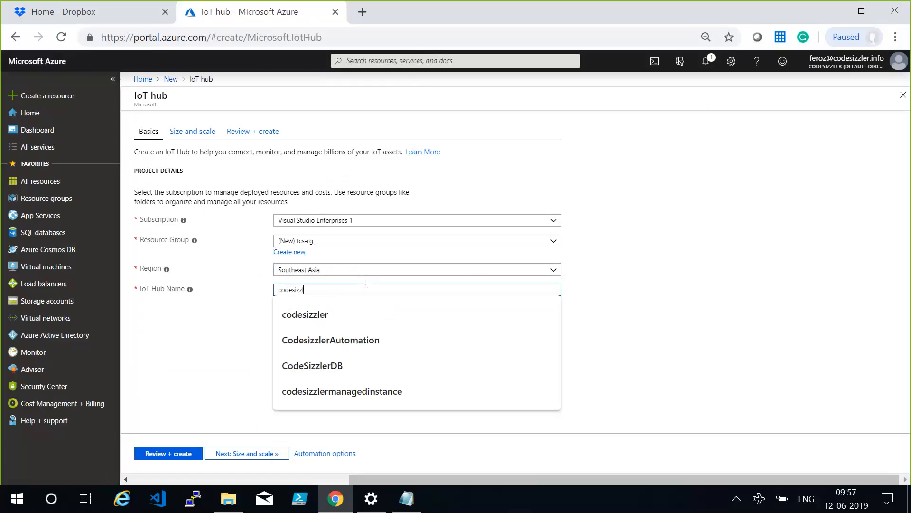
text(riot)
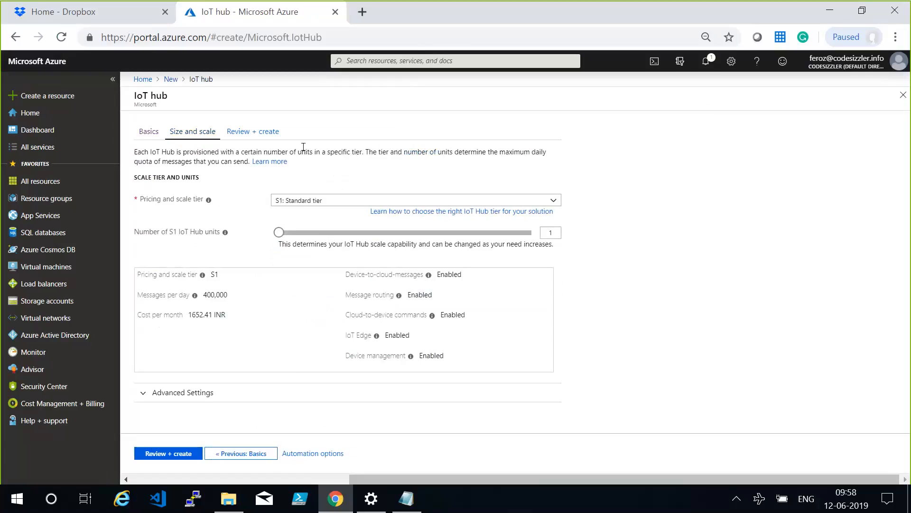
- Compare the F1 Free and S1 Standard pricing tiers' daily message limits and costs
click(396, 200)
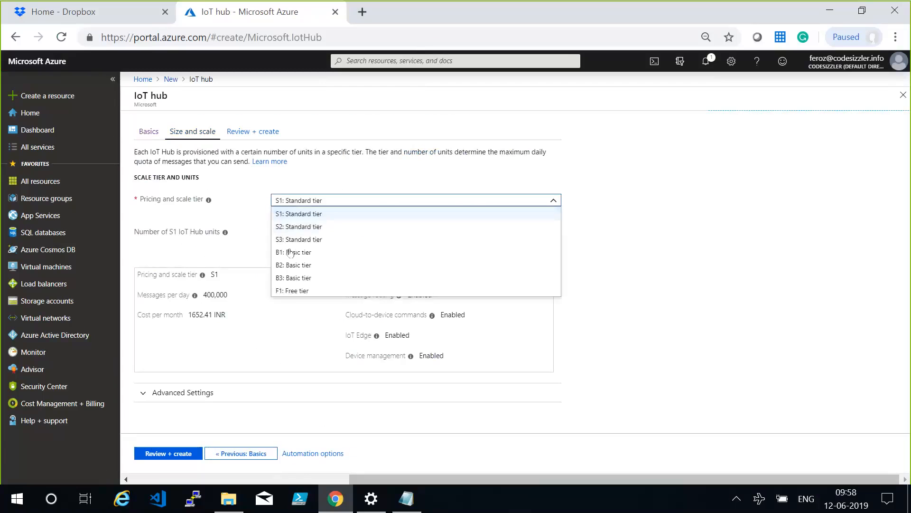
click(290, 290)
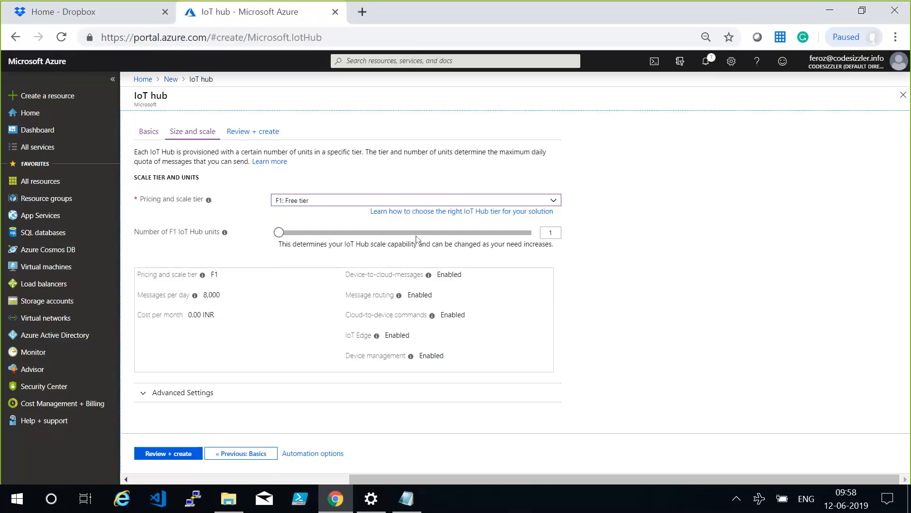
click(418, 201)
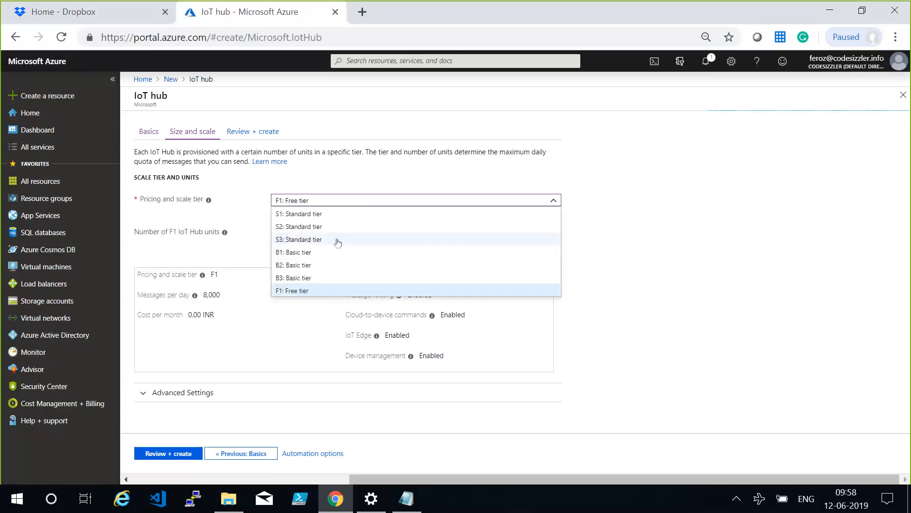
click(335, 215)
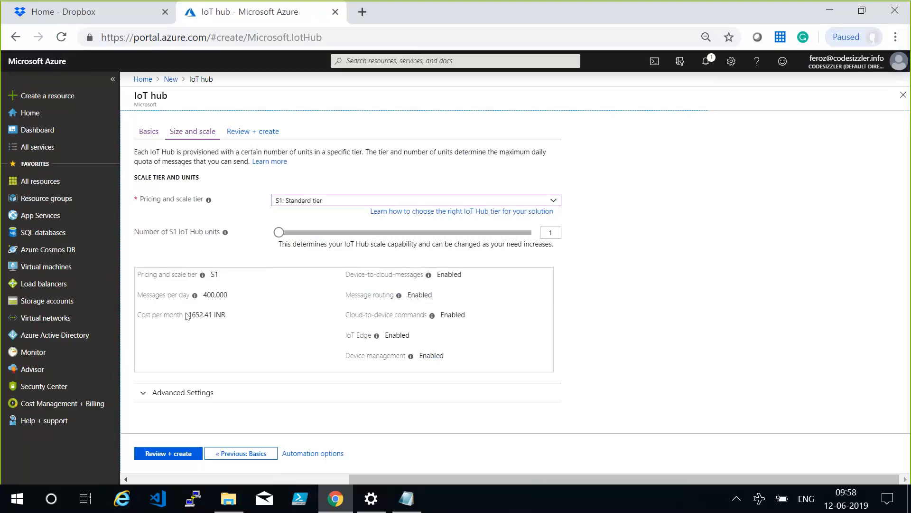
drag(239, 312, 140, 305)
- Settle on the F1: Free tier and proceed to Review + create
click(309, 201)
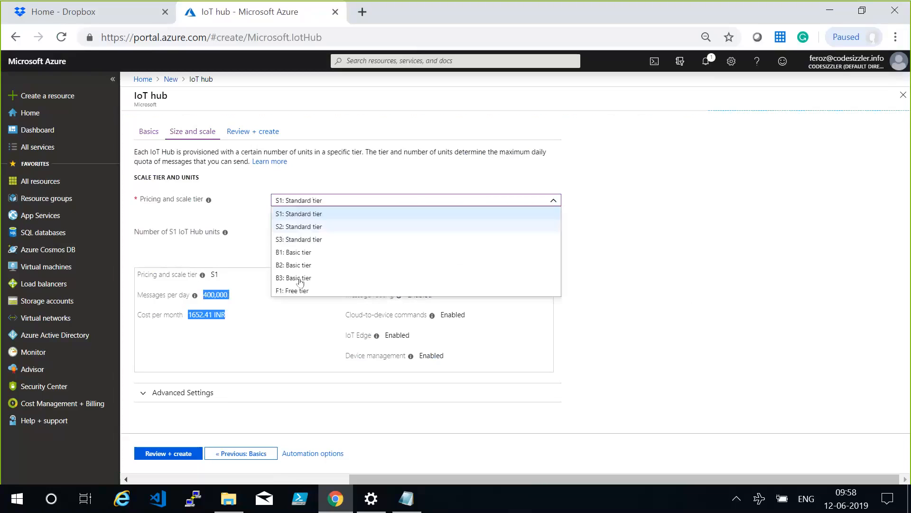
click(290, 289)
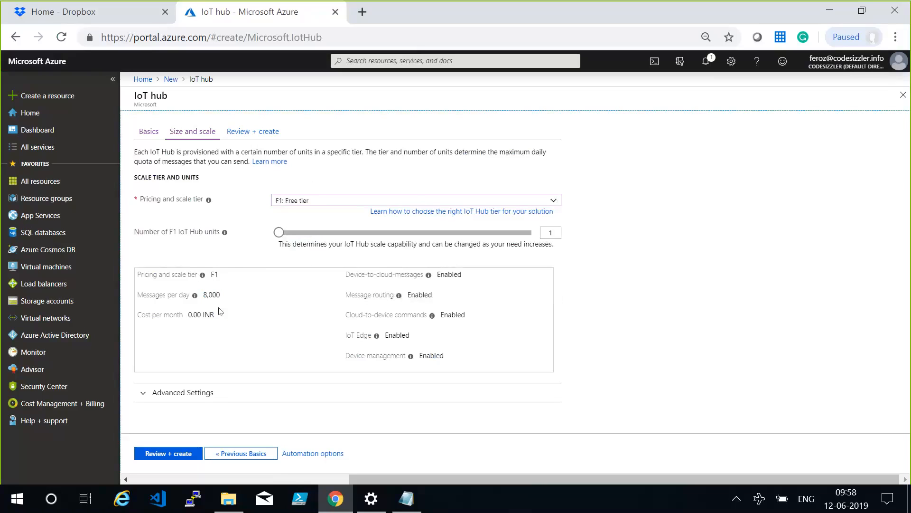
drag(461, 357, 210, 281)
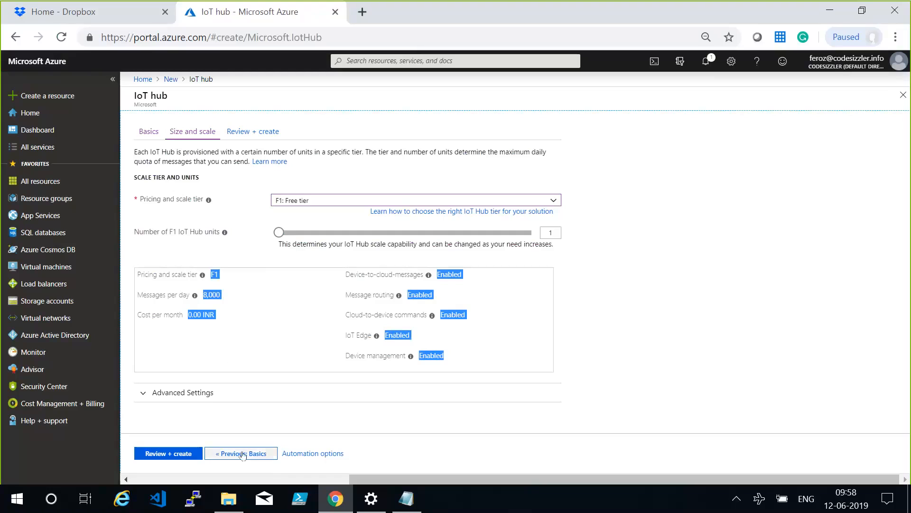
click(189, 455)
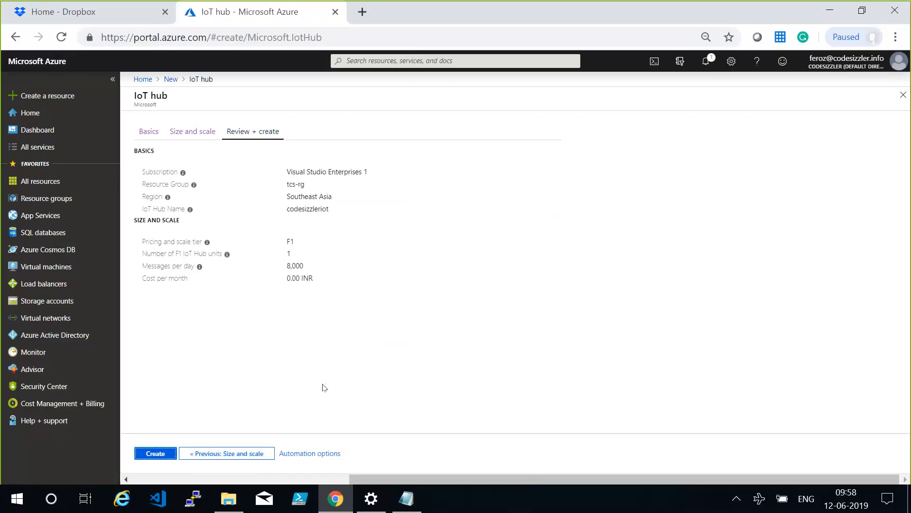
- Create the codesizzleriot IoT hub from the review summary
click(162, 456)
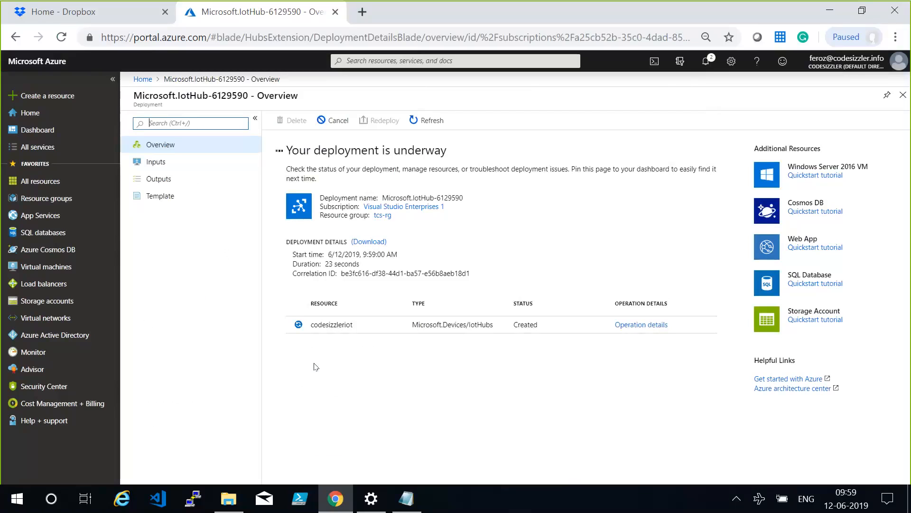
- Check the notifications pane for the tcs-rg deployment's progress
click(706, 64)
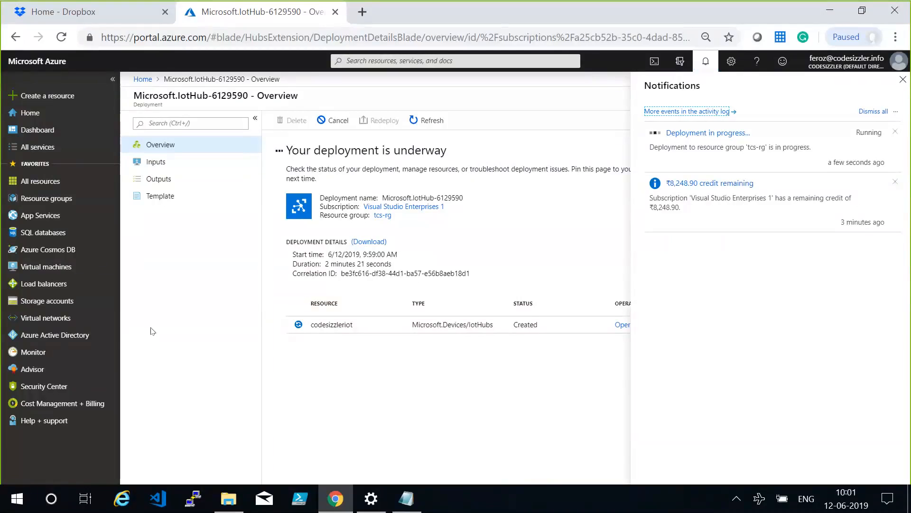
click(697, 70)
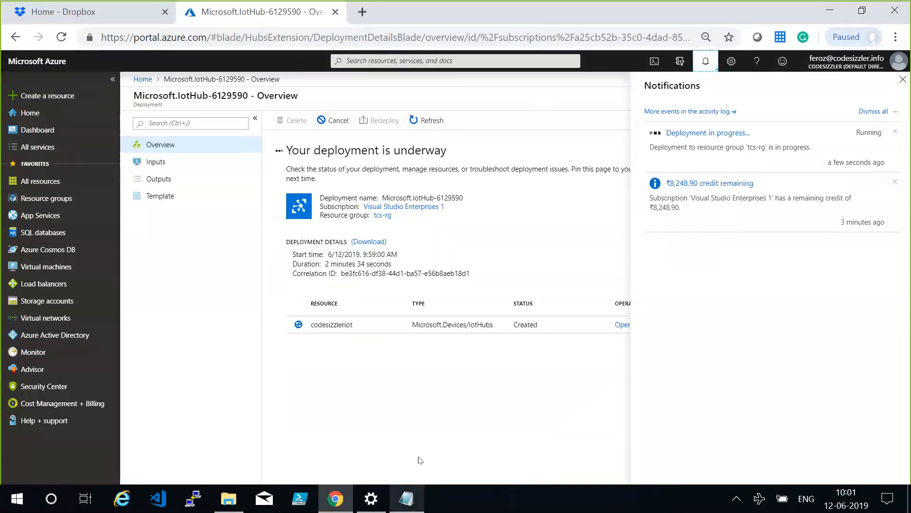
- Add an 'Azure account details:' heading to the Notepad notes
click(406, 499)
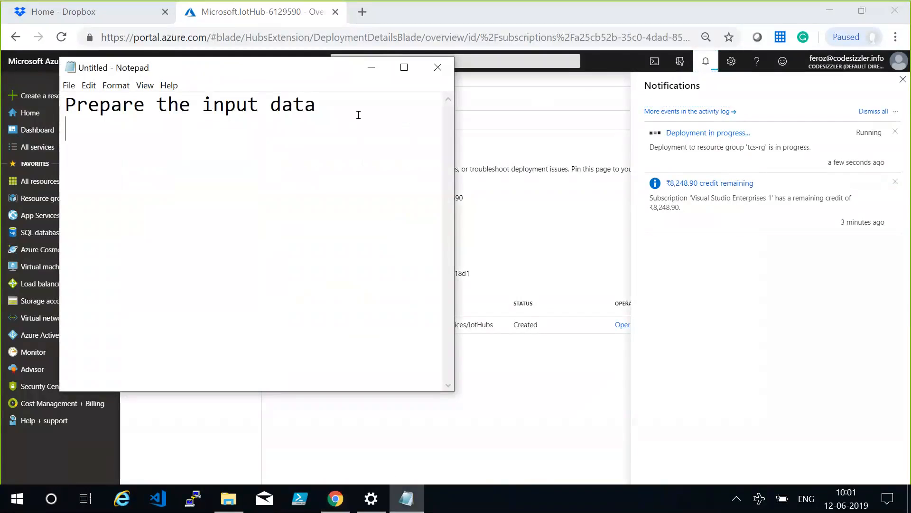
key(Return)
text(Azure accoun)
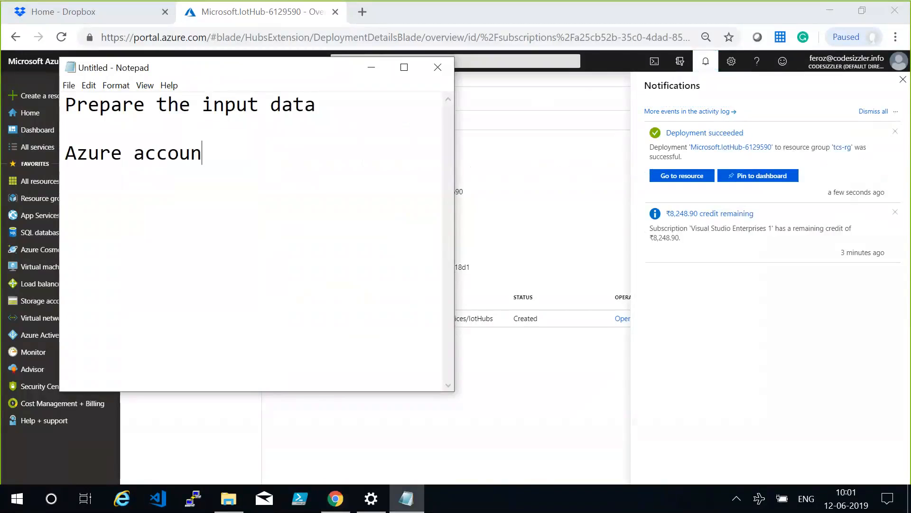
text(t details:)
key(Return)
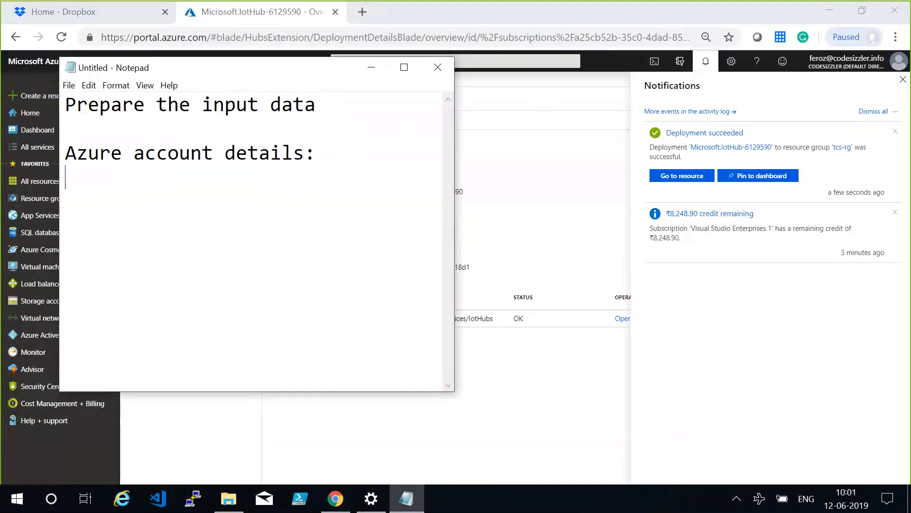
click(707, 62)
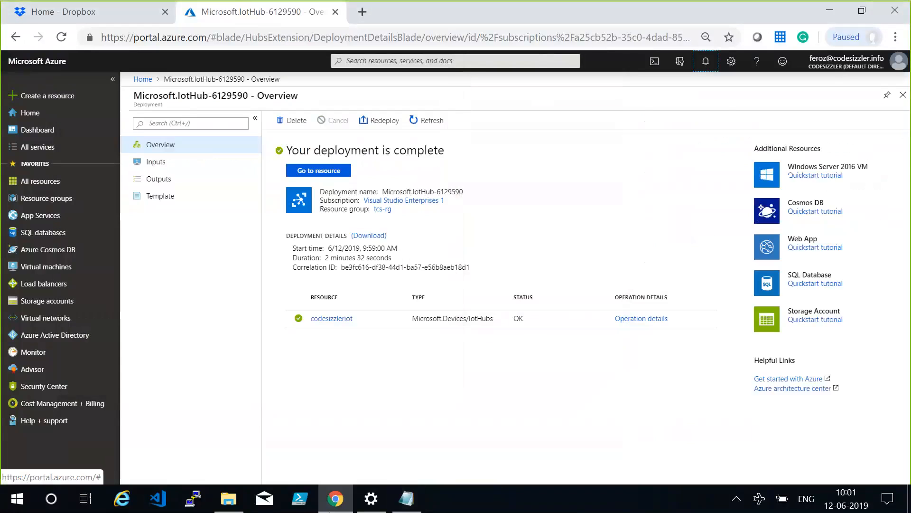
key(alt+Tab)
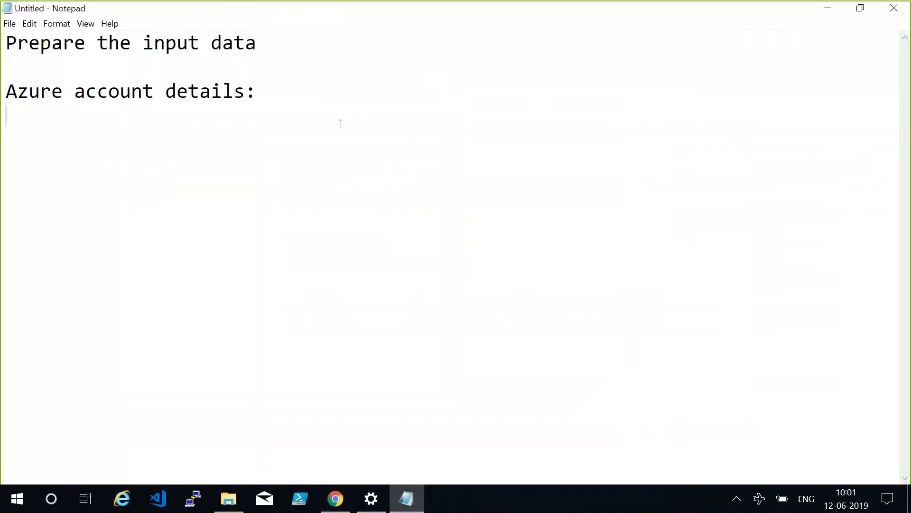
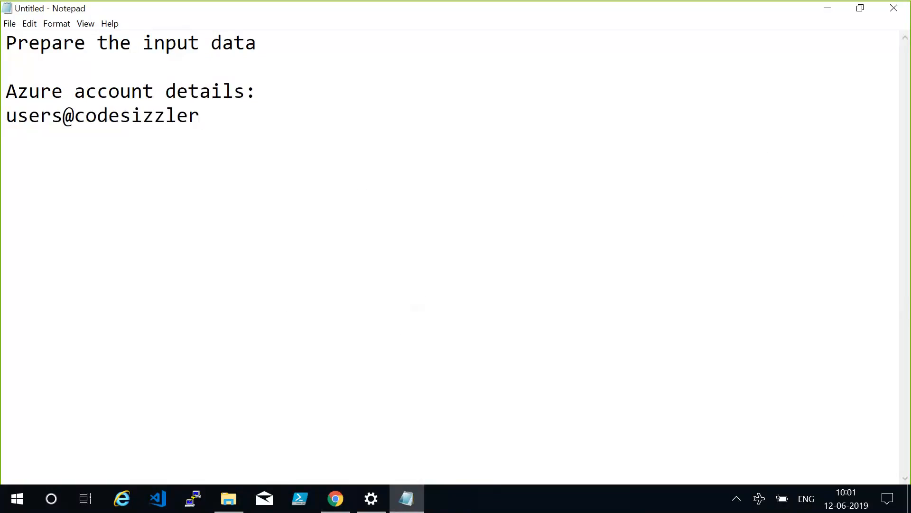
- Record the Azure account e-mail and password below the heading and select them
key(Return)
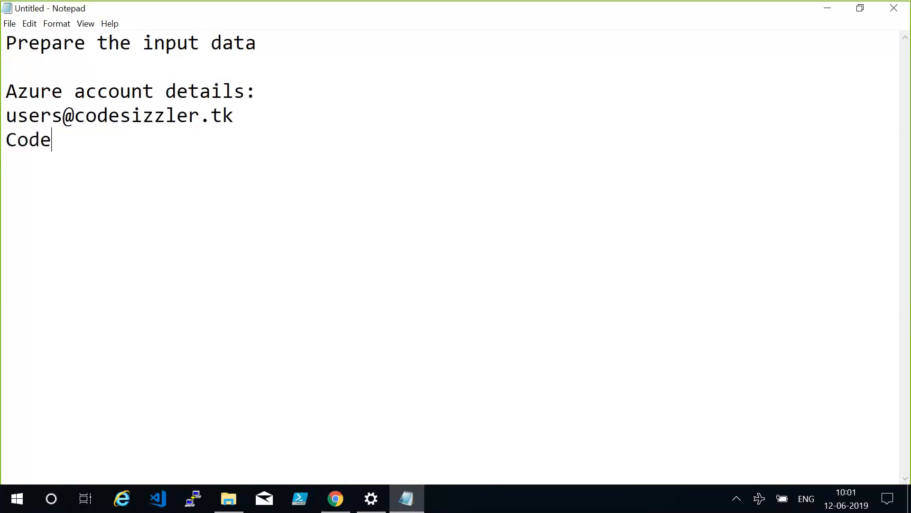
key(BackSpace)
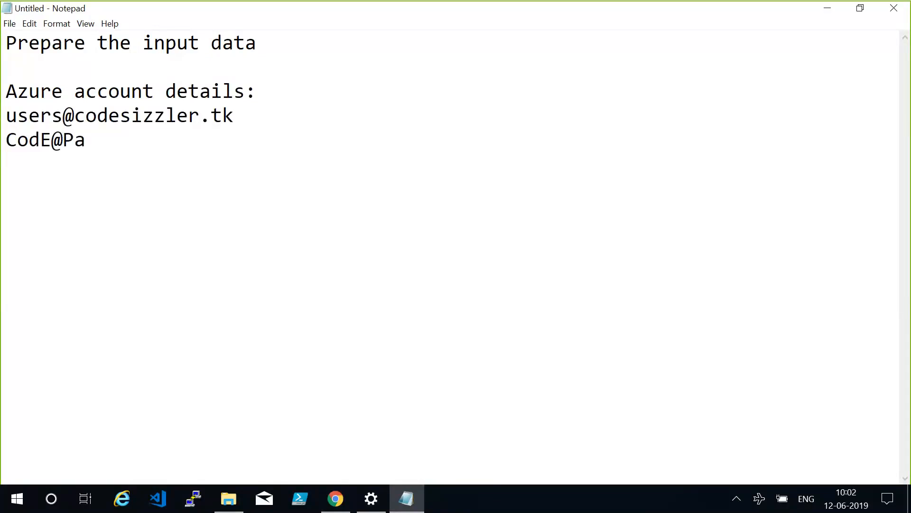
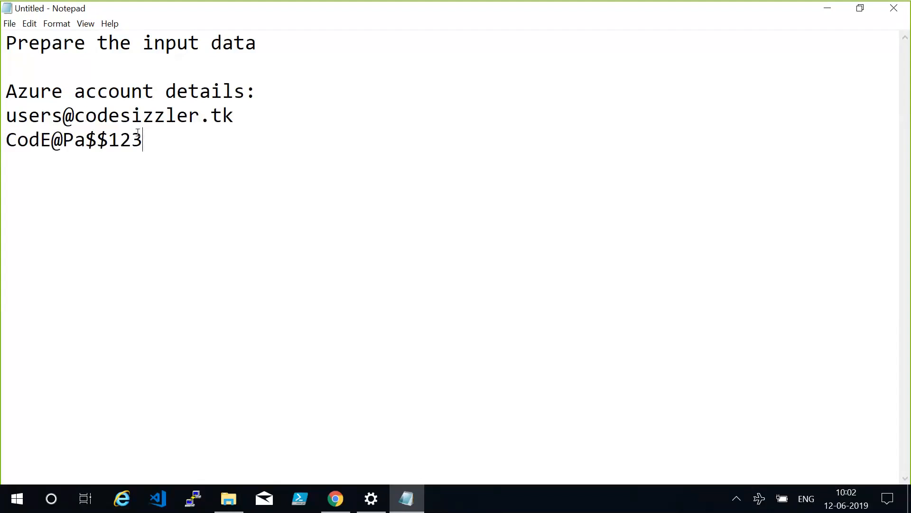
drag(144, 139, 8, 117)
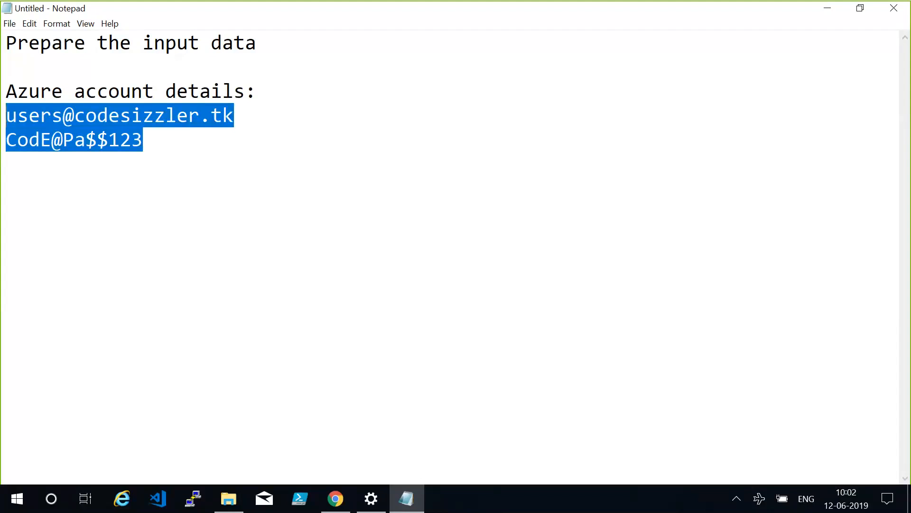
click(335, 499)
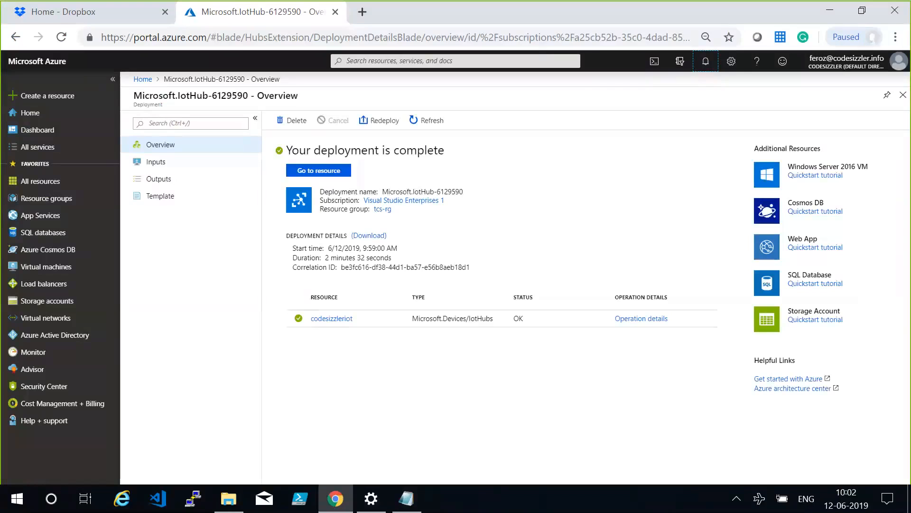
- Go to the newly deployed codesizzleriot IoT hub resource
click(746, 364)
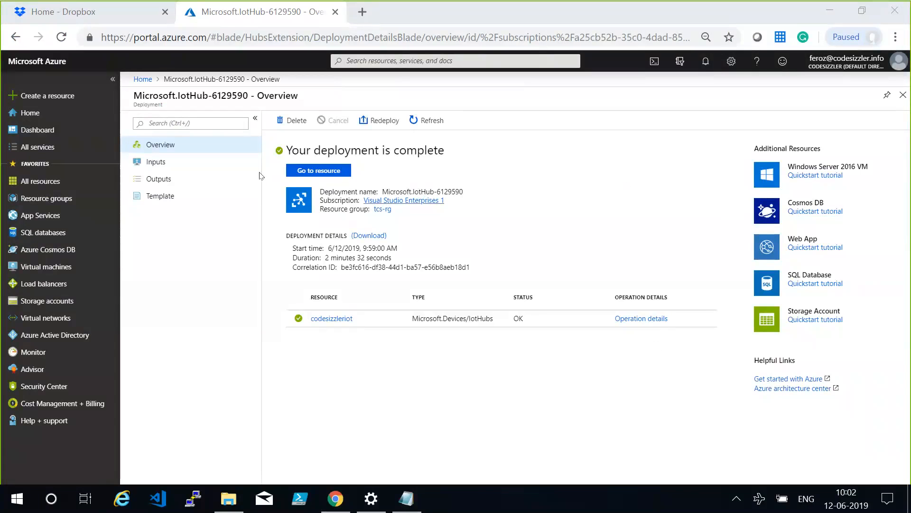
click(300, 171)
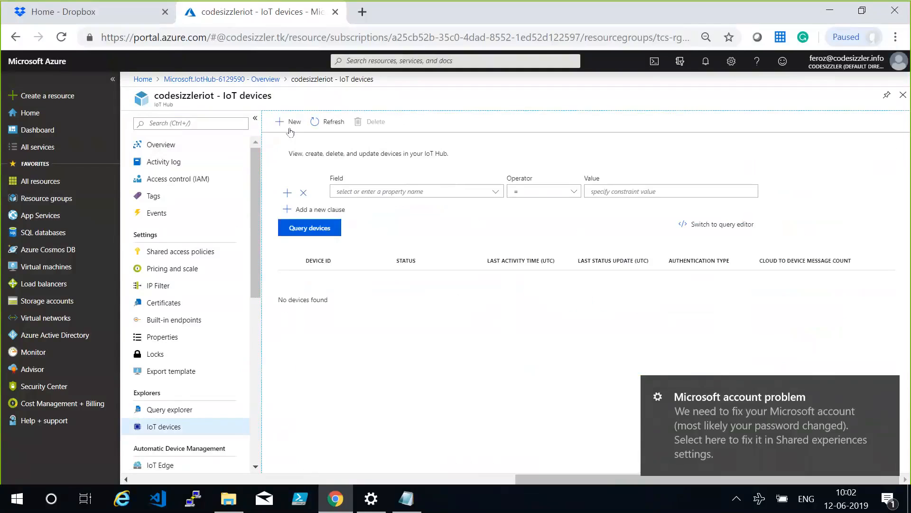
- Add device IotDeviceCodeSizzler with auto-generated symmetric keys and save it
click(288, 121)
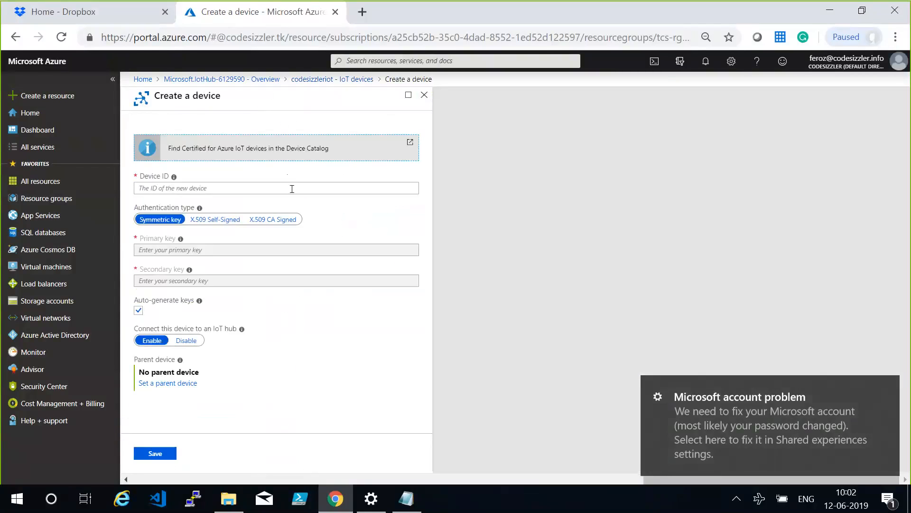
click(292, 189)
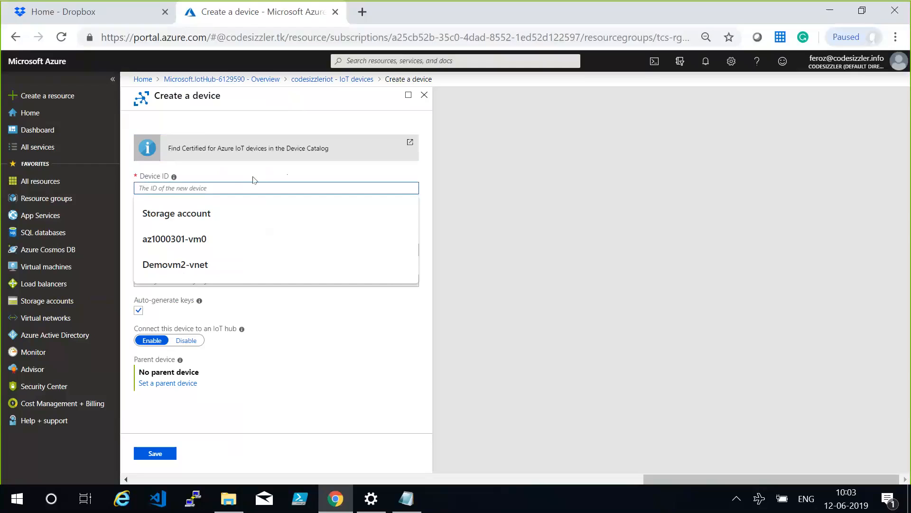
text(IotDevice)
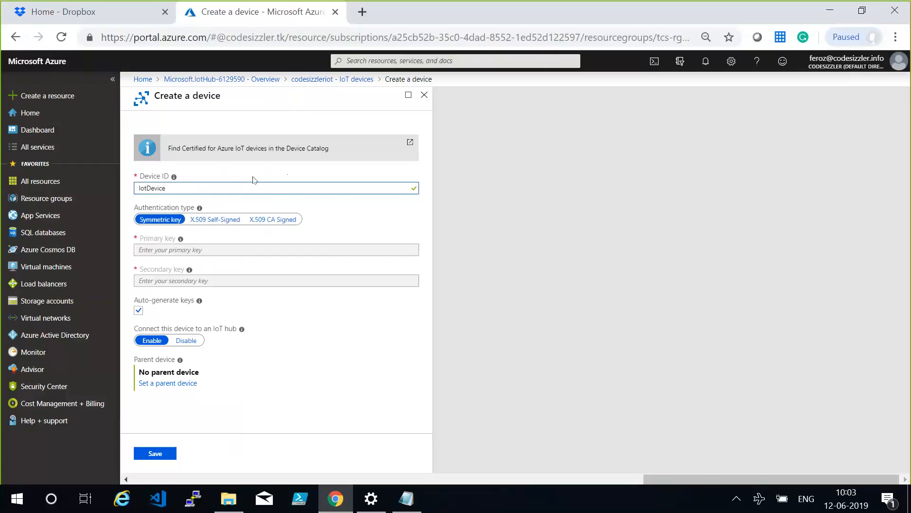
text(CodeSizzler)
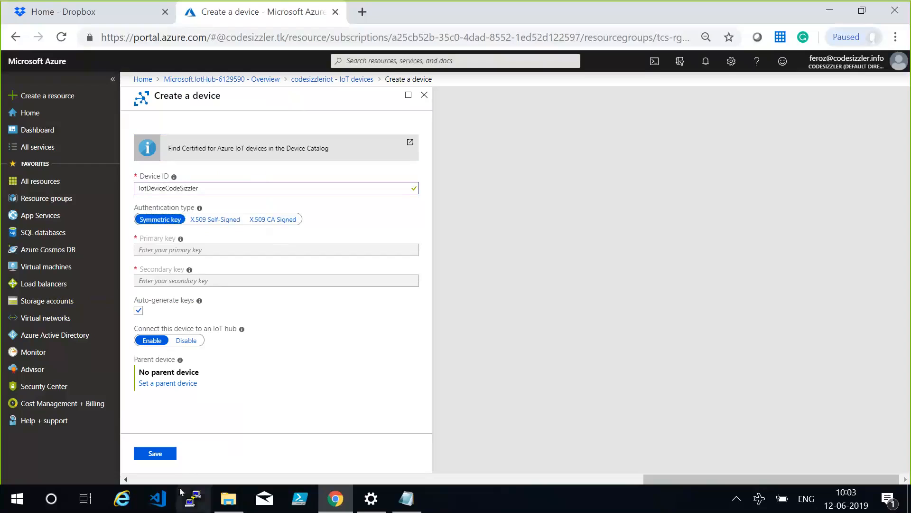
click(164, 456)
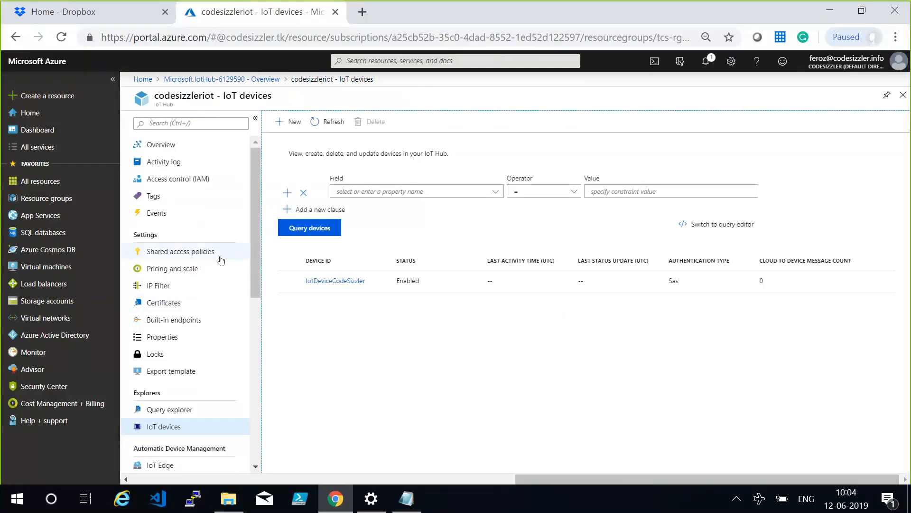
click(221, 260)
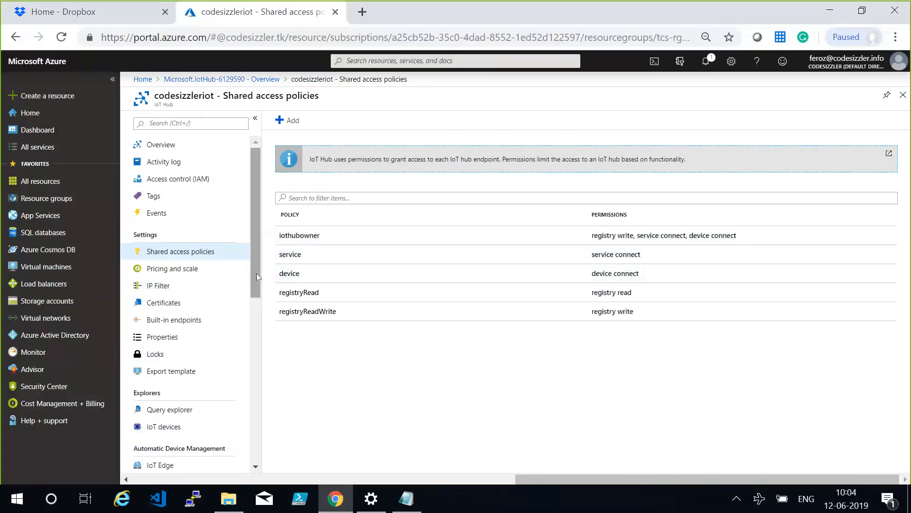
drag(258, 272, 264, 247)
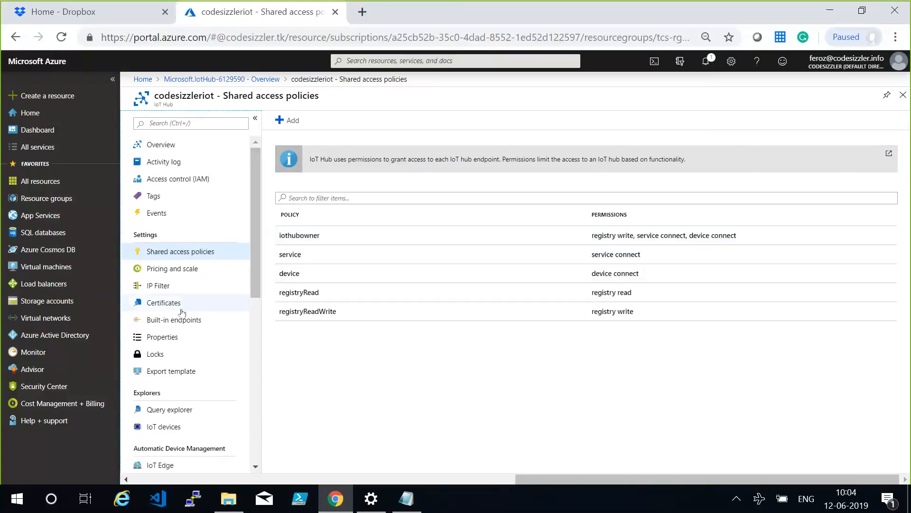
click(189, 427)
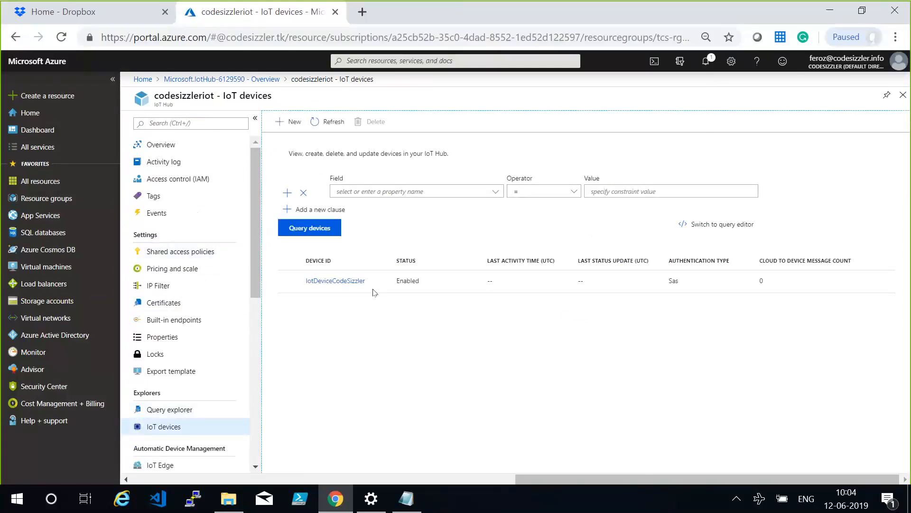
- Open IotDeviceCodeSizzler's details and show its primary connection string
click(341, 286)
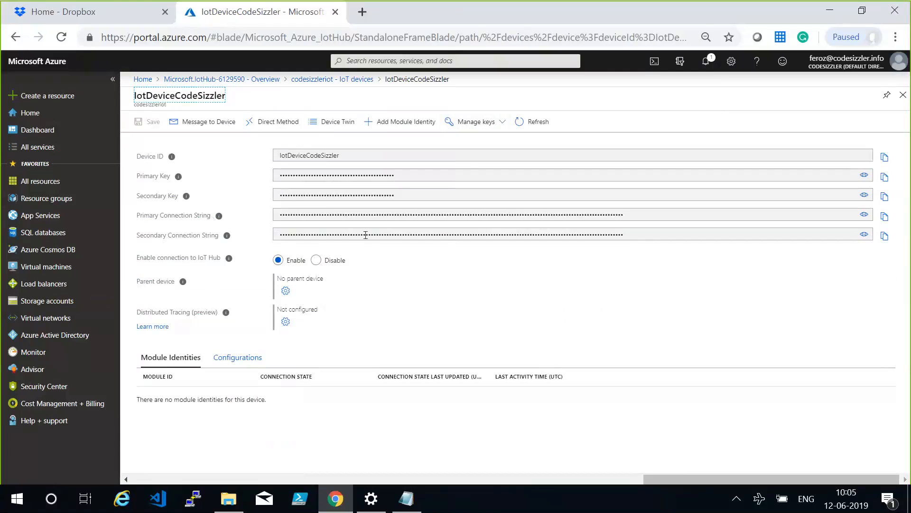
click(864, 216)
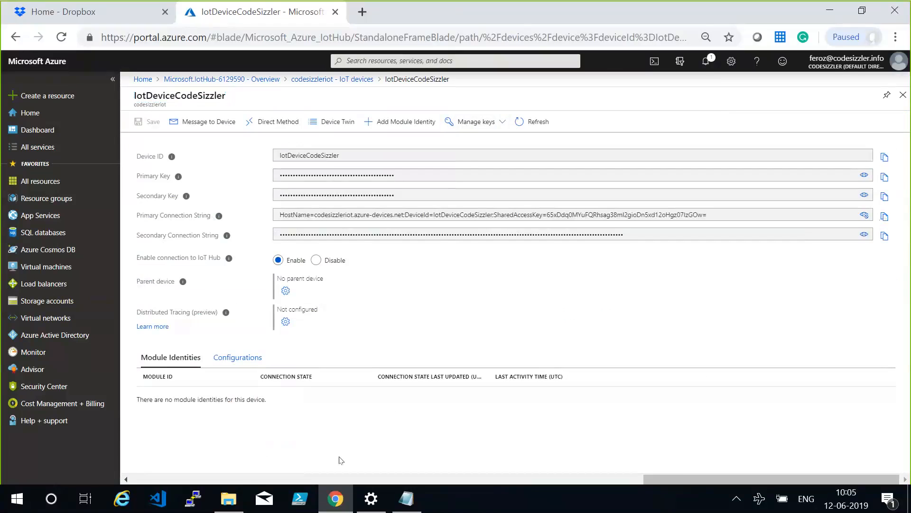
click(407, 498)
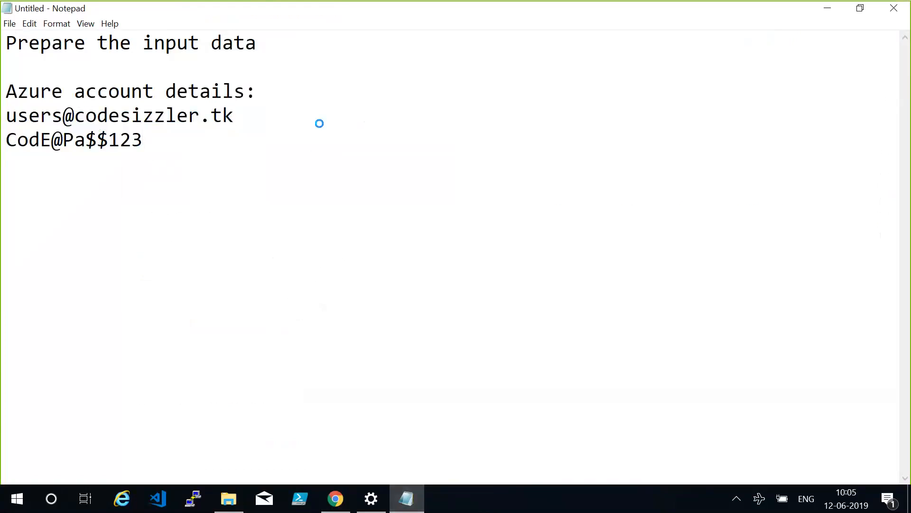
- Paste IotDeviceCodeSizzler's primary connection string into the notes and check it against the Azure device page
key(ctrl+v)
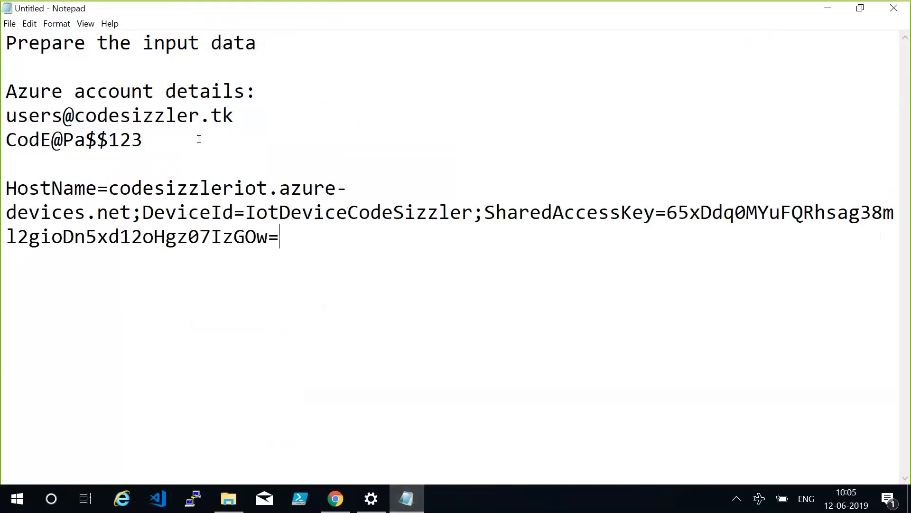
click(413, 499)
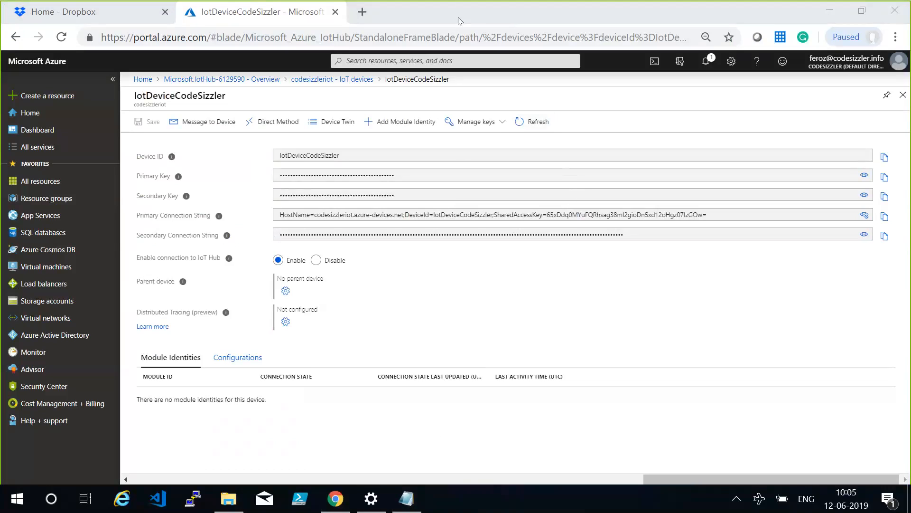
click(406, 499)
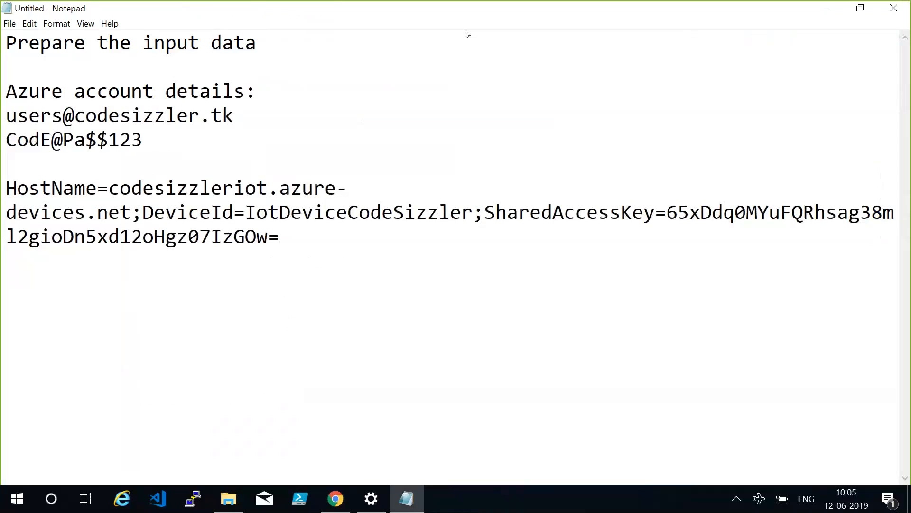
- After a blank line below the connection string, start the note 'Note - please make sure you will be'
click(466, 30)
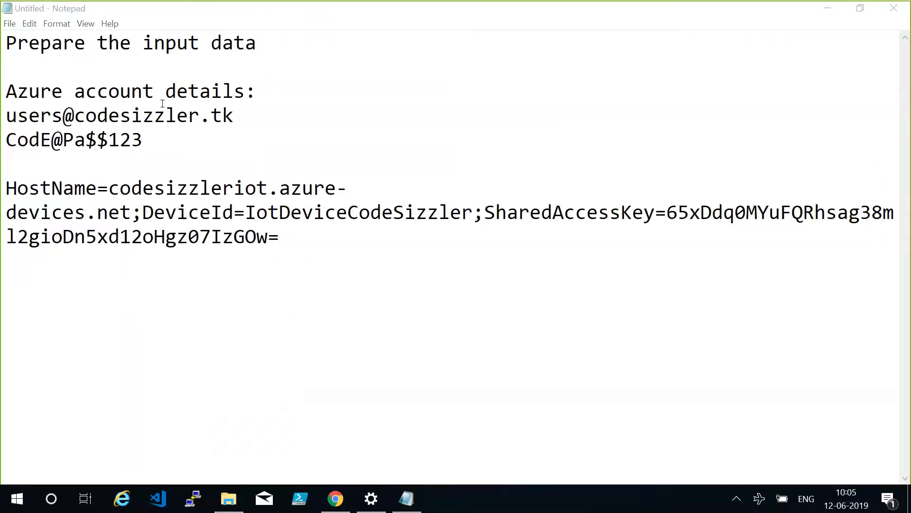
drag(5, 109, 203, 154)
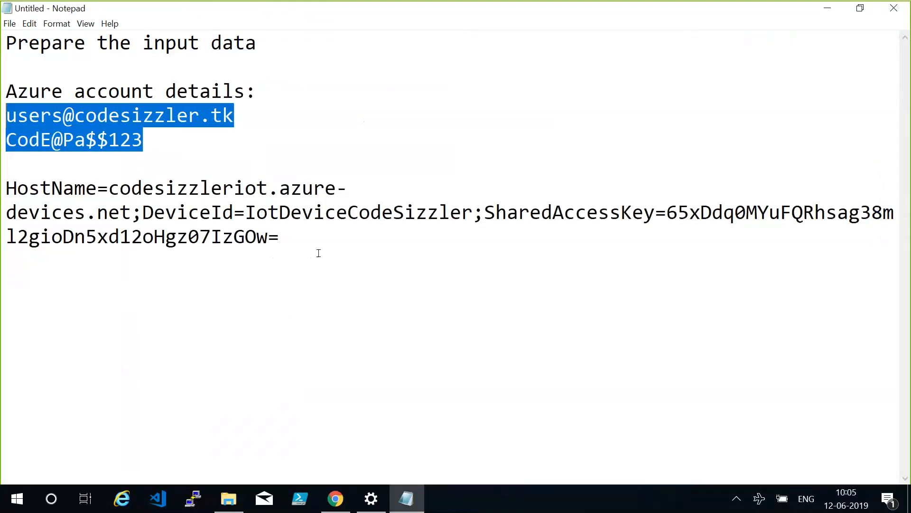
click(358, 248)
key(Return)
text(Not)
key(BackSpace)
key(BackSpace)
key(BackSpace)
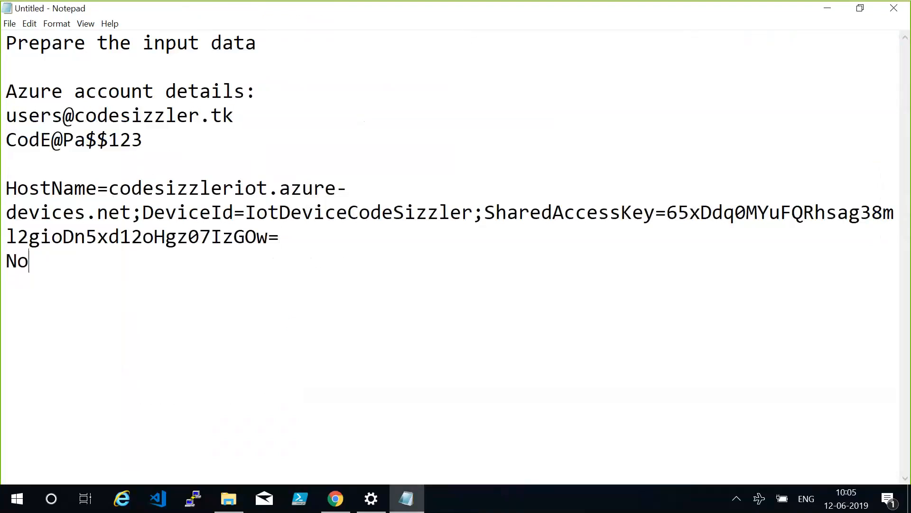
key(Return)
text(Note - )
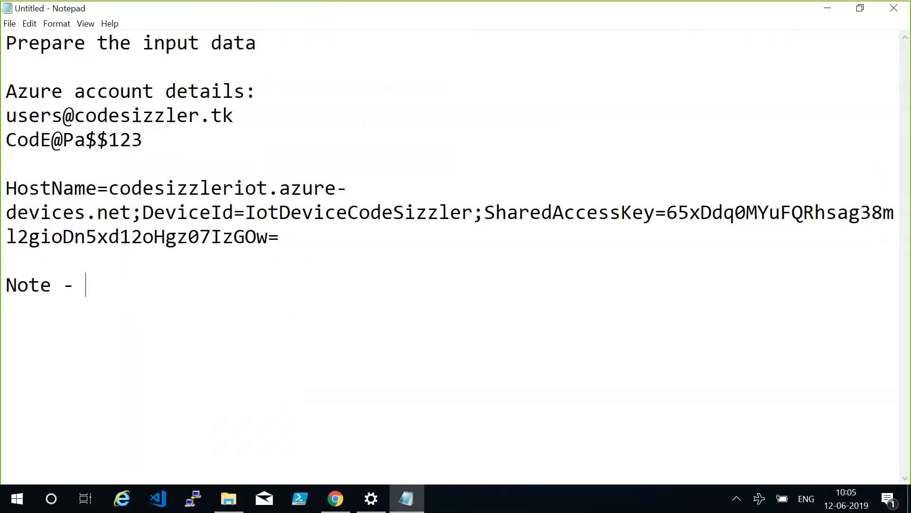
text(please make sure )
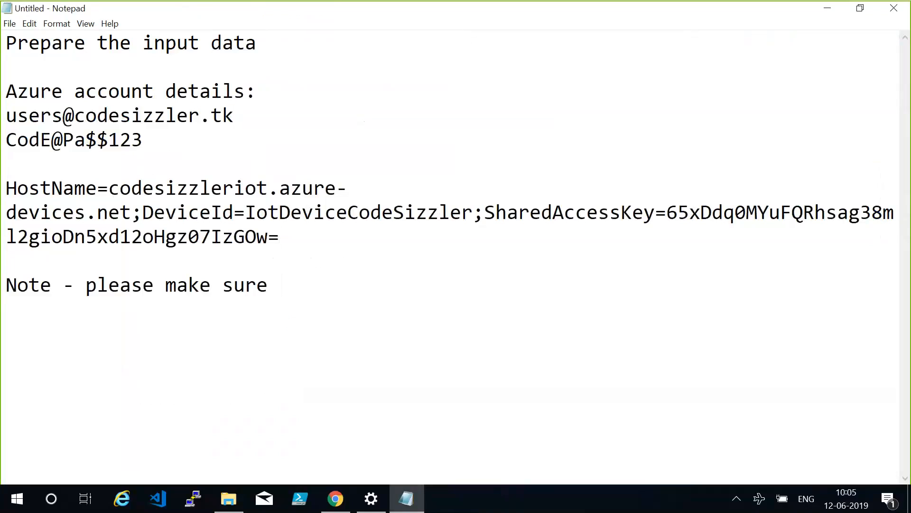
text(y)
text(u)
key(BackSpace)
key(BackSpace)
text(ou will be)
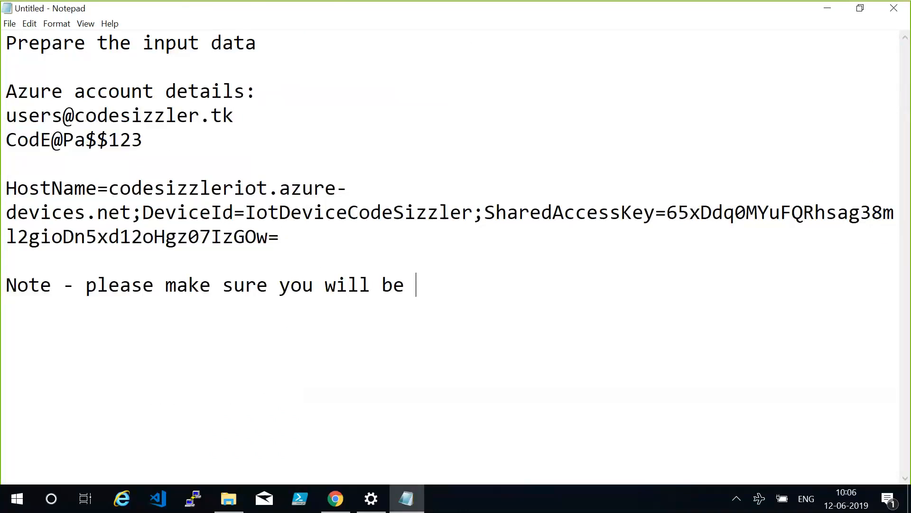
- Finish the note: 'adding your own resource group, you have to stick on to the same resource group.'
text(adding your)
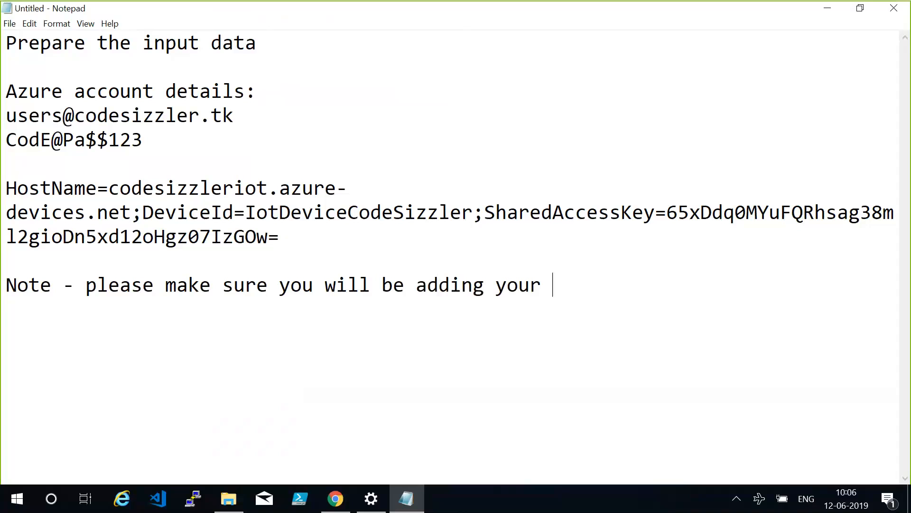
text(c)
key(BackSpace)
text(own resource group)
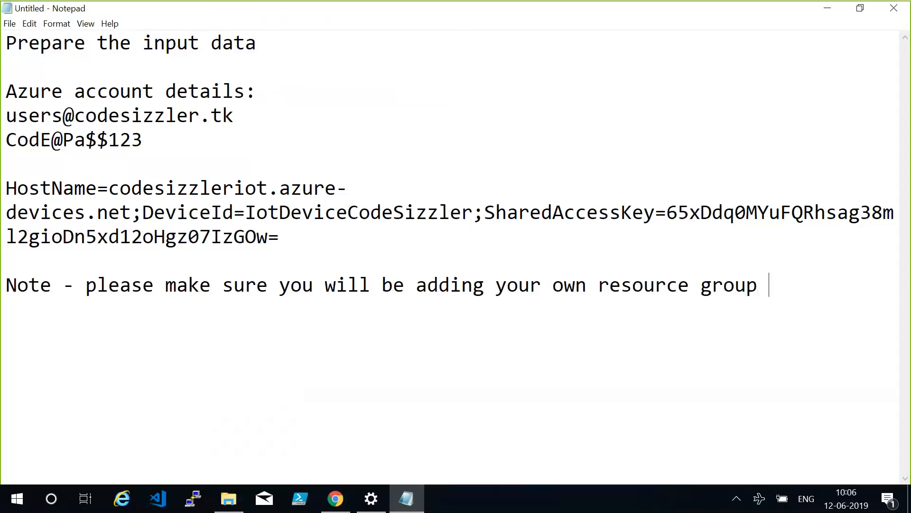
key(BackSpace)
text(, you have to )
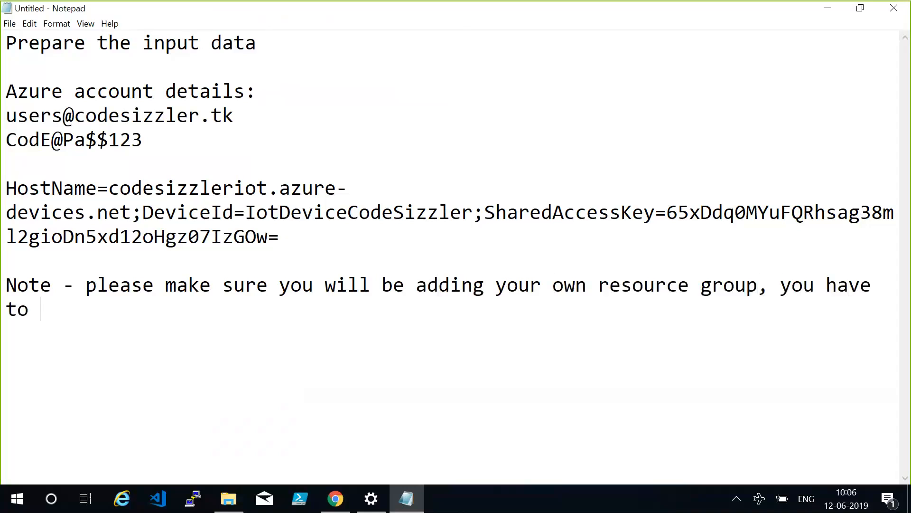
text(stick on to the same )
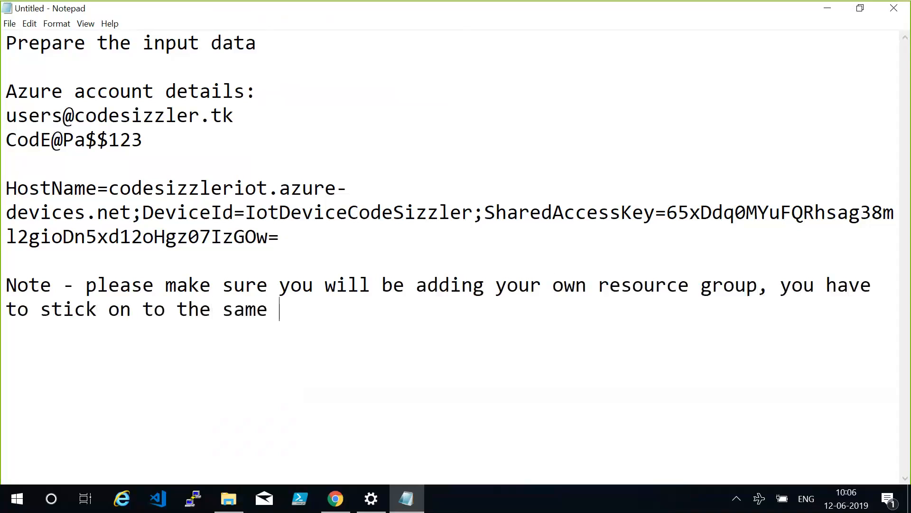
text(resource )
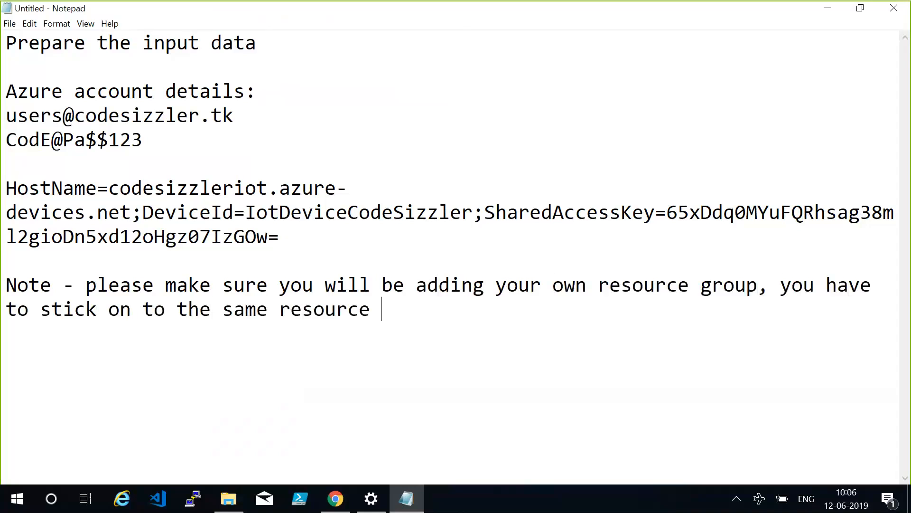
text(group.)
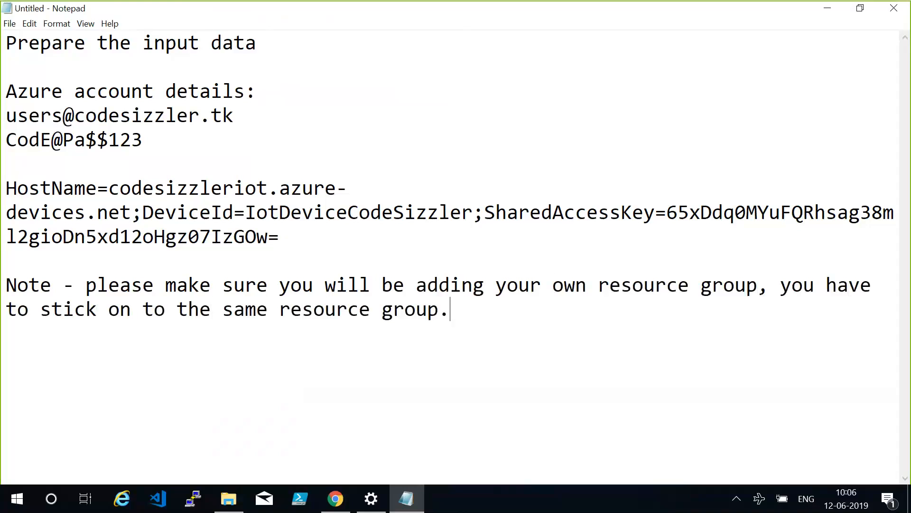
- Replace the word 'adding' with 'creating' in the resource-group note
click(425, 280)
double_click(425, 281)
text(creating)
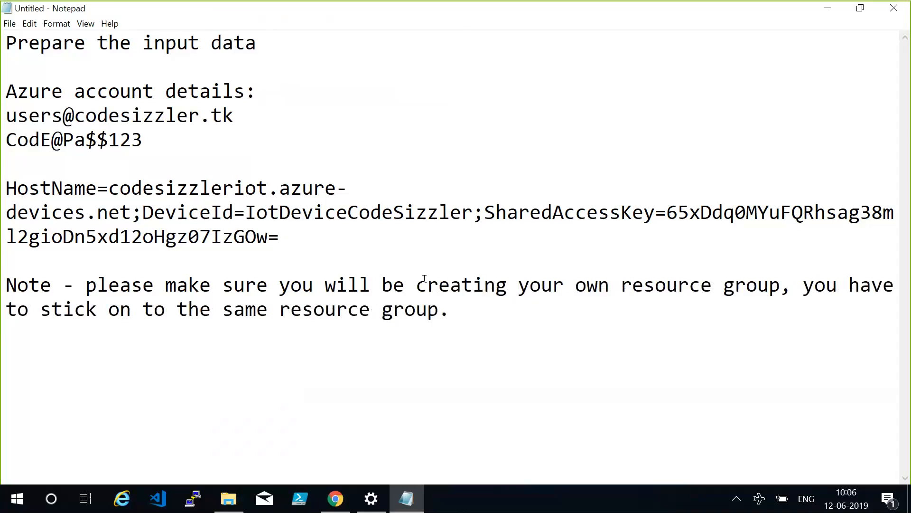
- Type 'Go with Free tier plan on IoT Hub.' on a new last line
key(ctrl+End)
key(Return)
text(Go with )
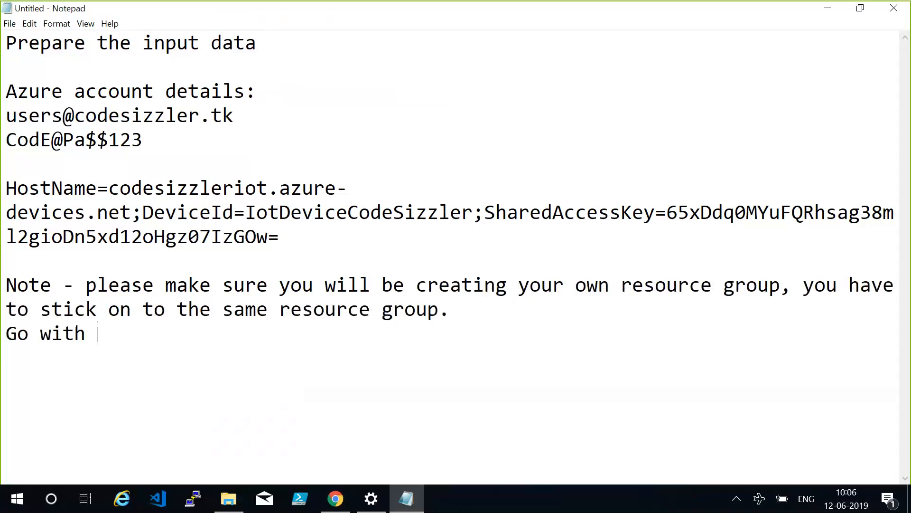
text(Free tier app)
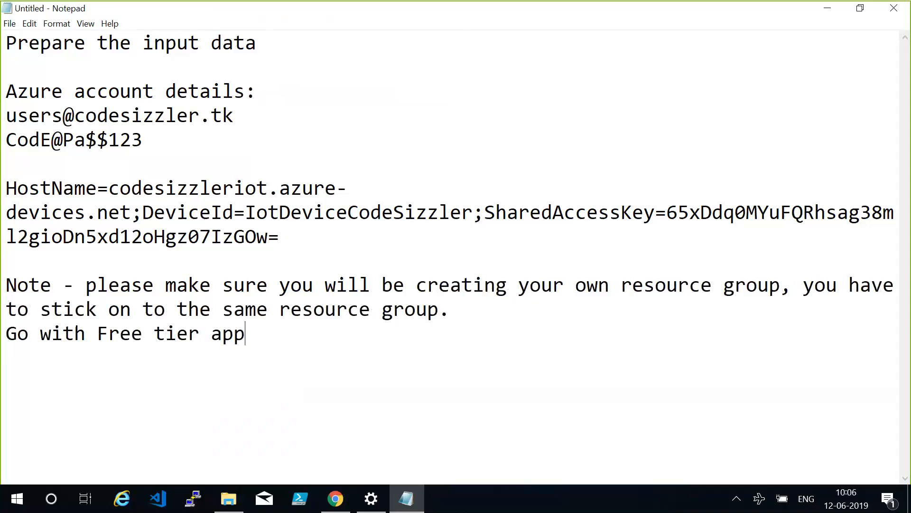
key(BackSpace)
key(BackSpace)
key(BackSpace)
text(plan on IoT Hub.)
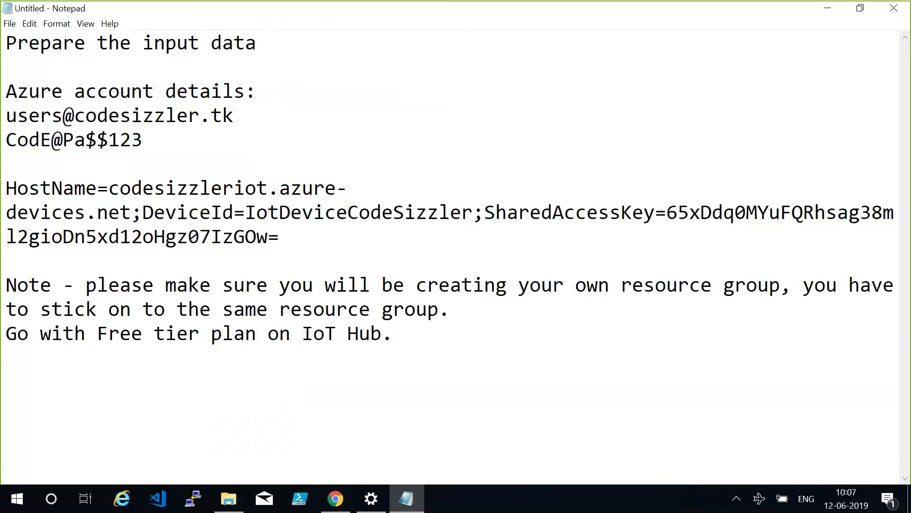
- Highlight the word 'creating' in the resource-group note
click(466, 33)
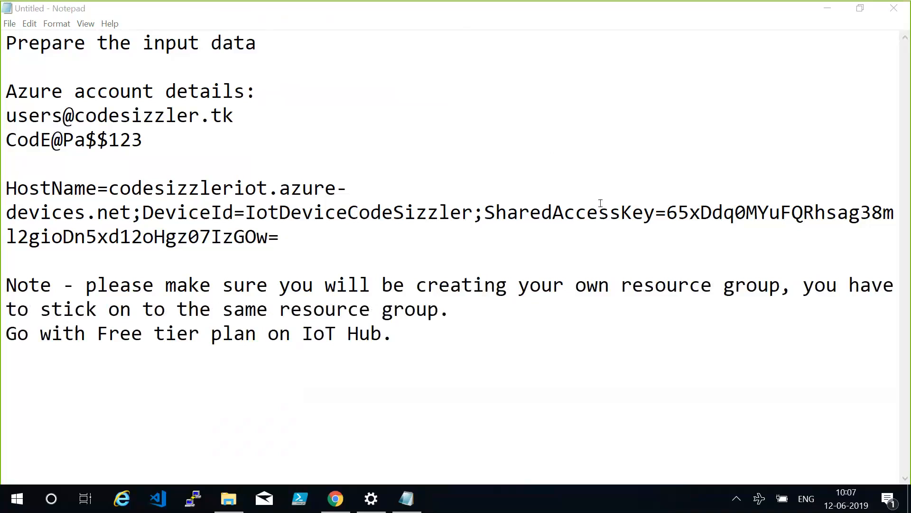
click(428, 336)
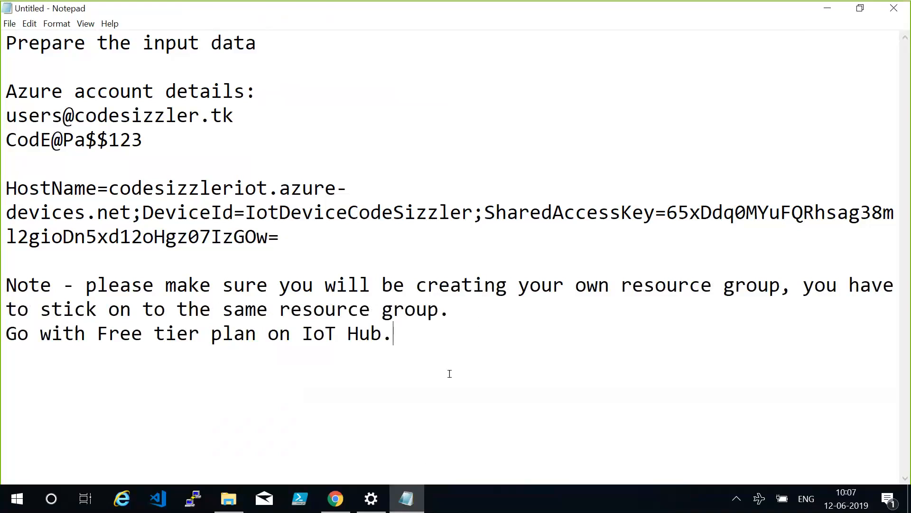
double_click(452, 285)
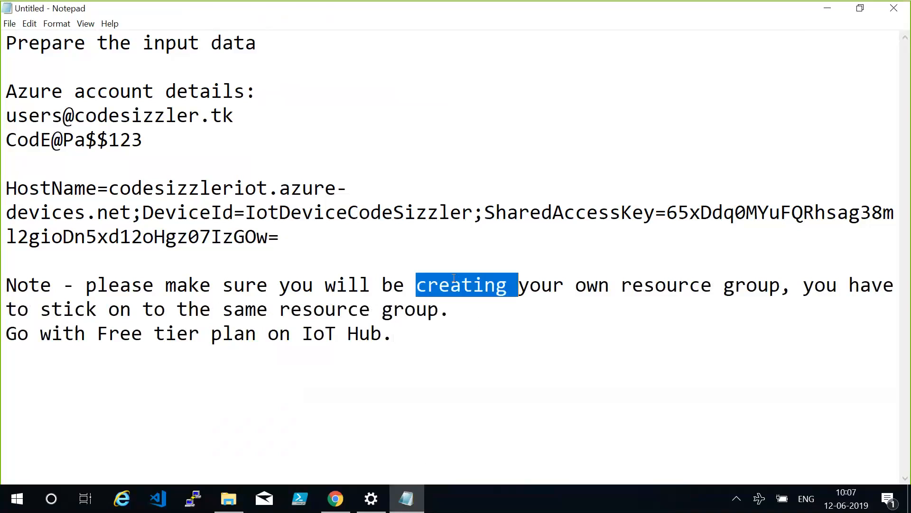
click(407, 285)
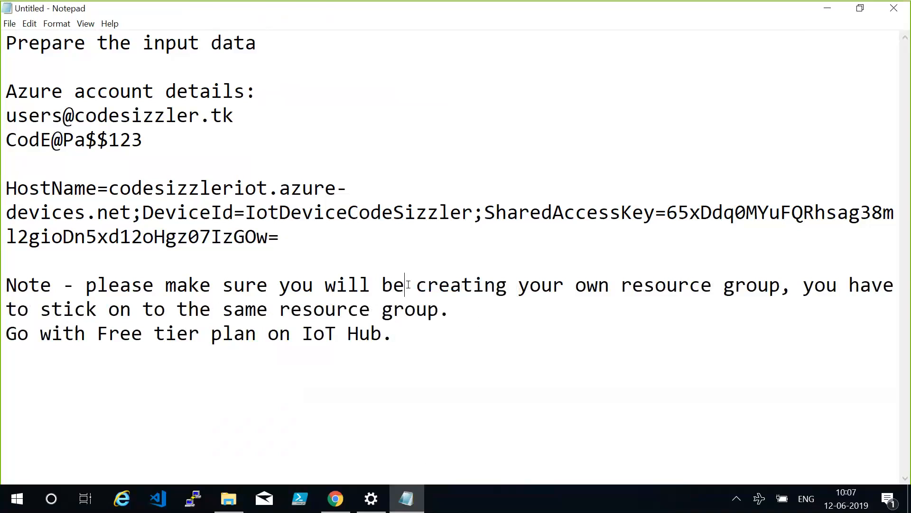
double_click(437, 285)
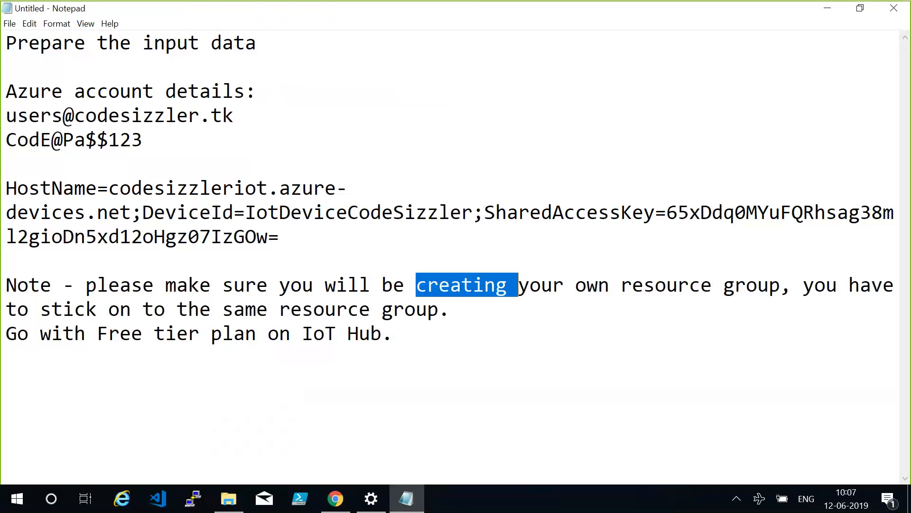
click(468, 23)
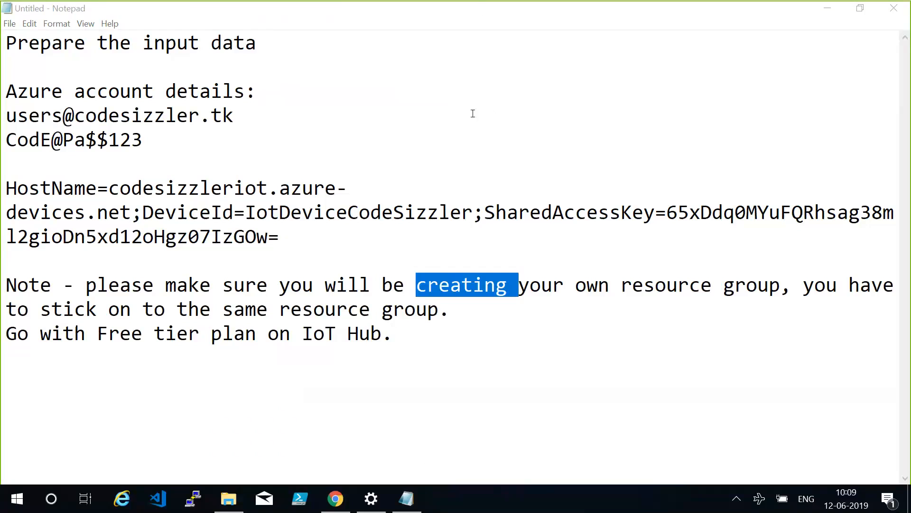
- Highlight 'Free tier' in the last note line, then bring the Azure device page back
click(517, 299)
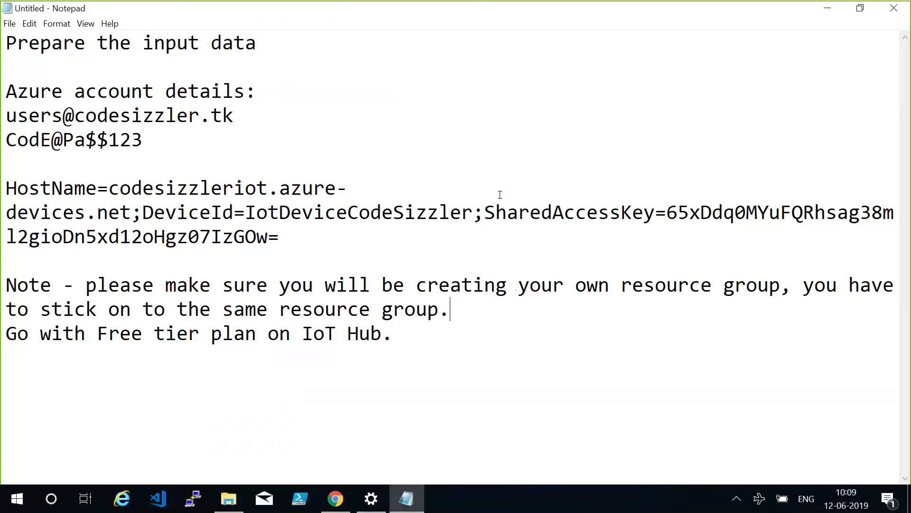
click(407, 337)
drag(105, 332, 184, 332)
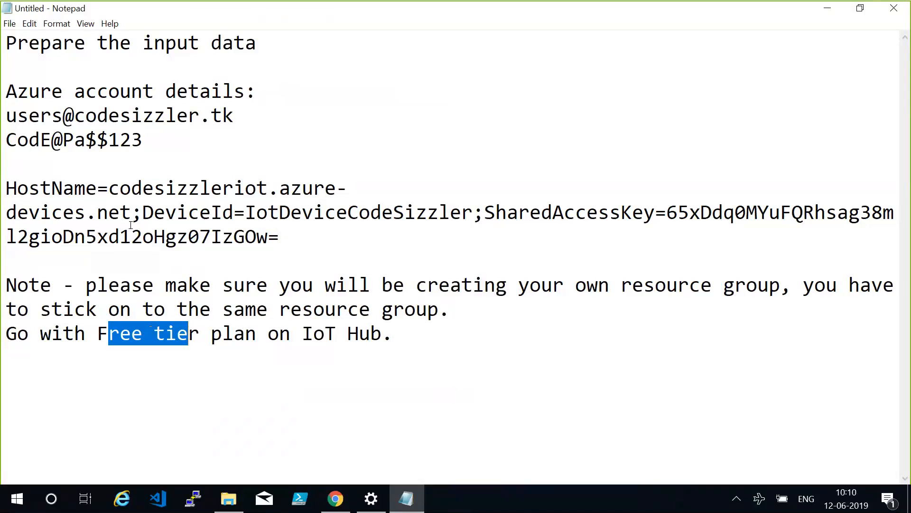
click(343, 500)
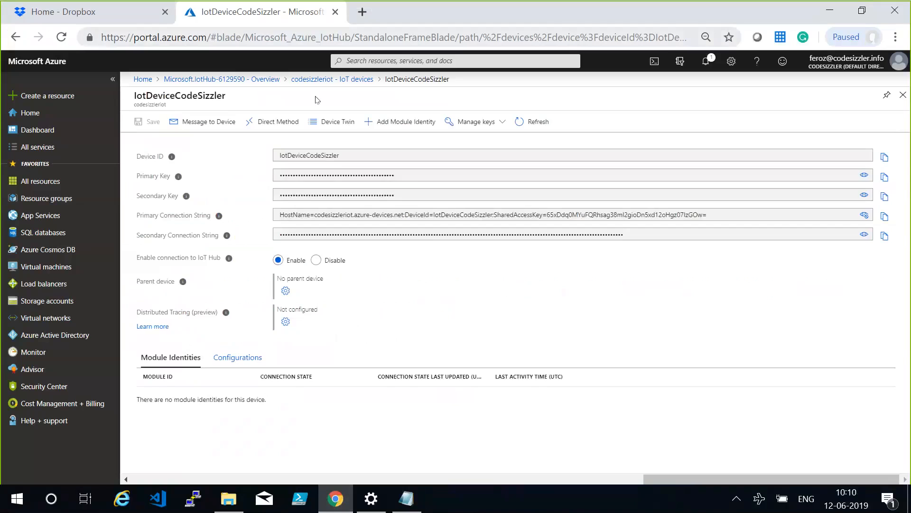
- Return to the codesizzleriot IoT devices list, re-run Query devices, then open Resource groups
click(314, 81)
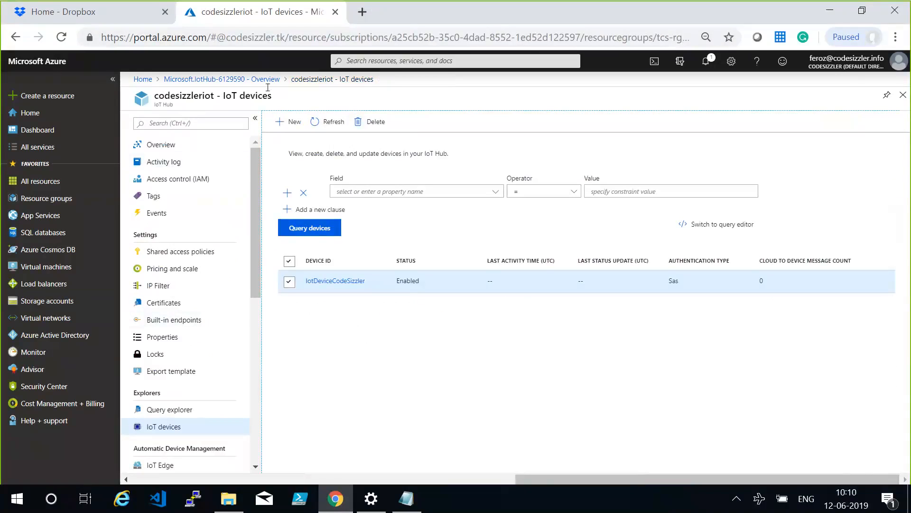
double_click(158, 91)
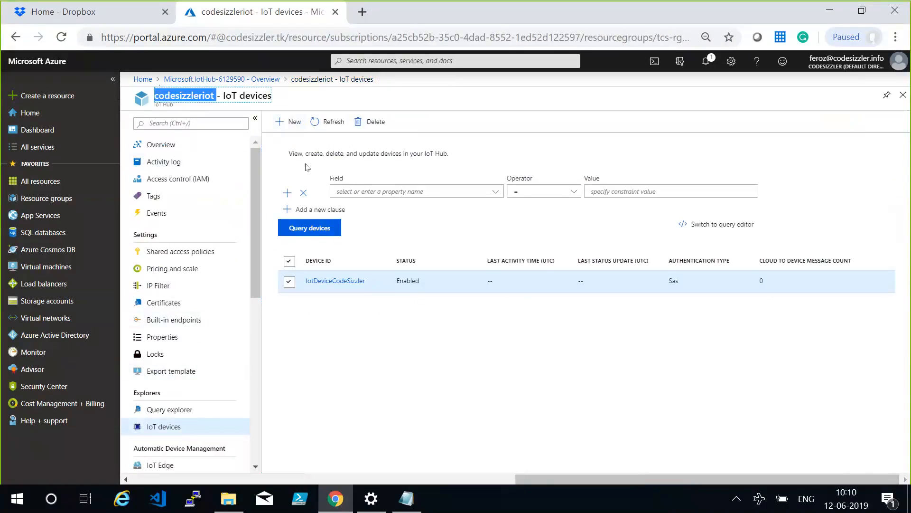
click(317, 227)
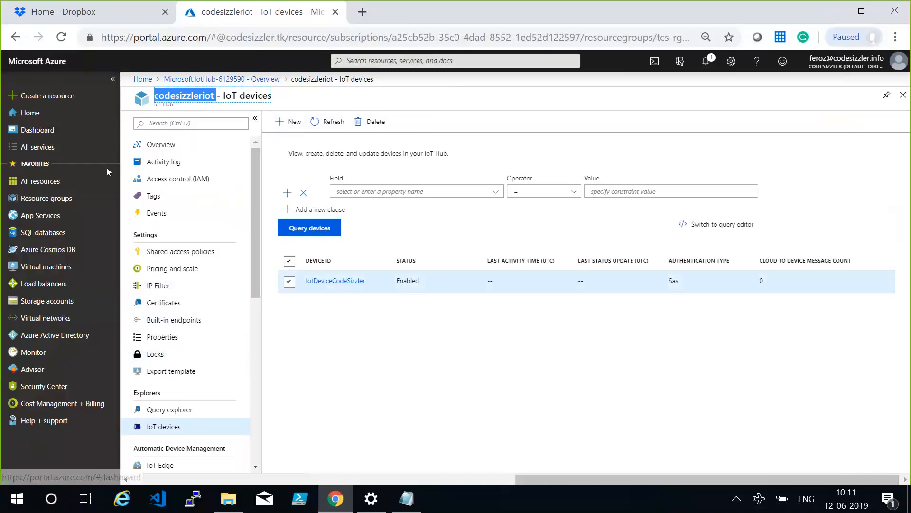
click(82, 201)
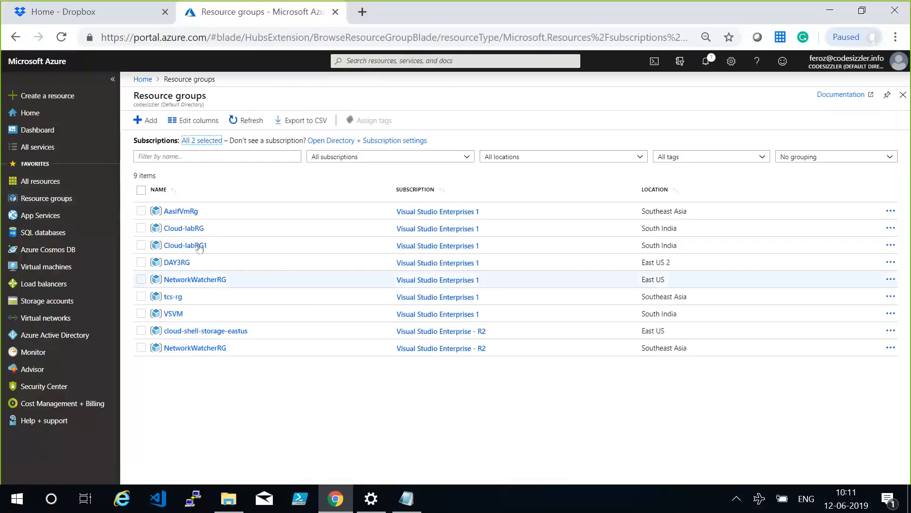
- Open tcs-rg, then the codesizzleriot hub, and list its devices showing IotDeviceCodeSizzler enabled
click(174, 297)
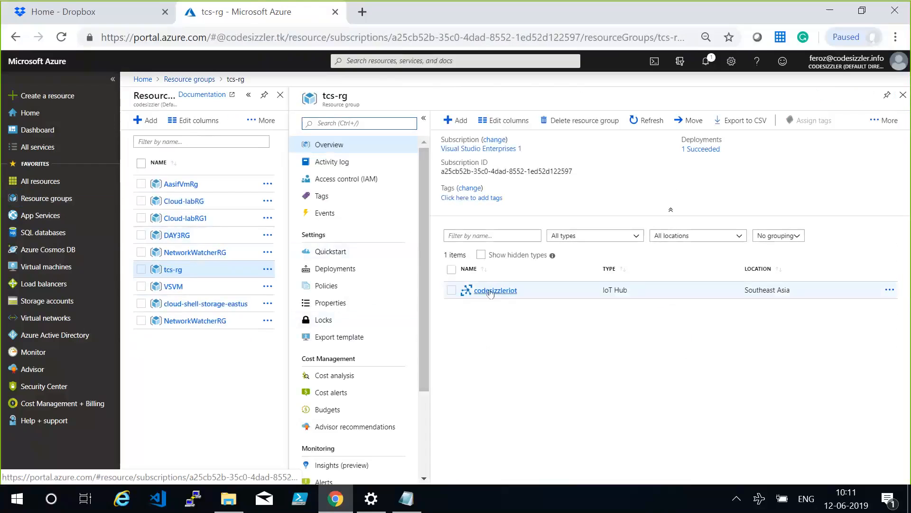
click(491, 291)
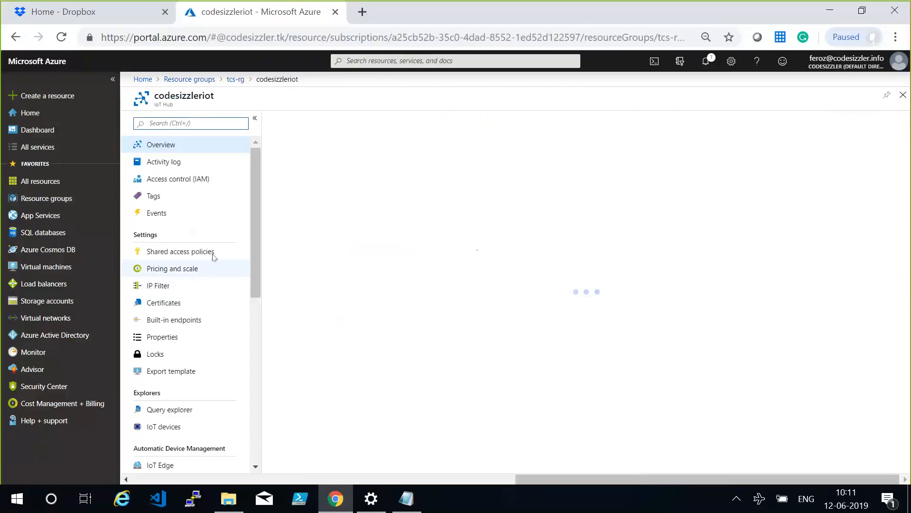
click(161, 427)
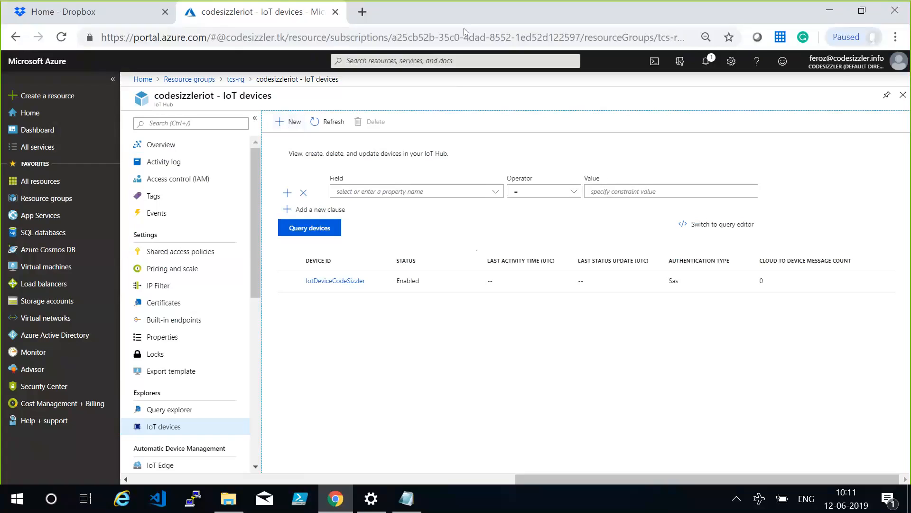
click(454, 8)
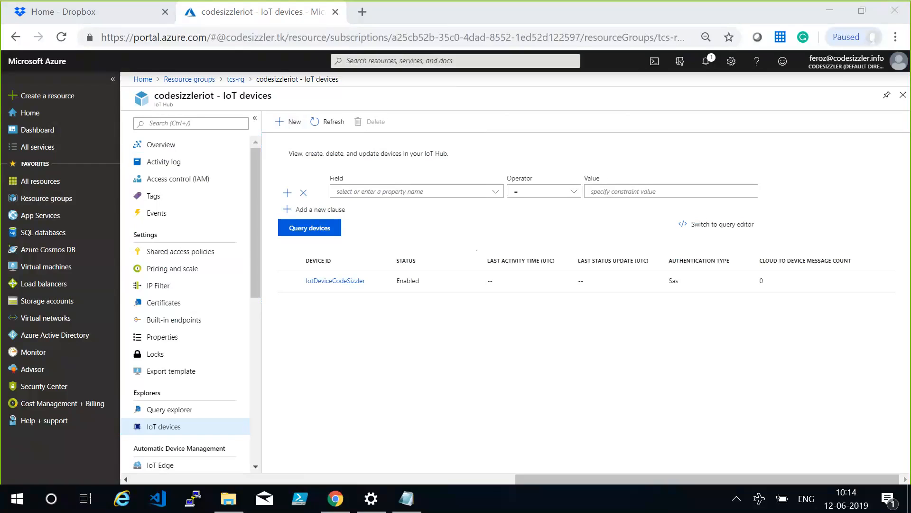
click(627, 352)
- Move between Azure Home and Resource groups, then bring up Chrome's main menu
click(143, 79)
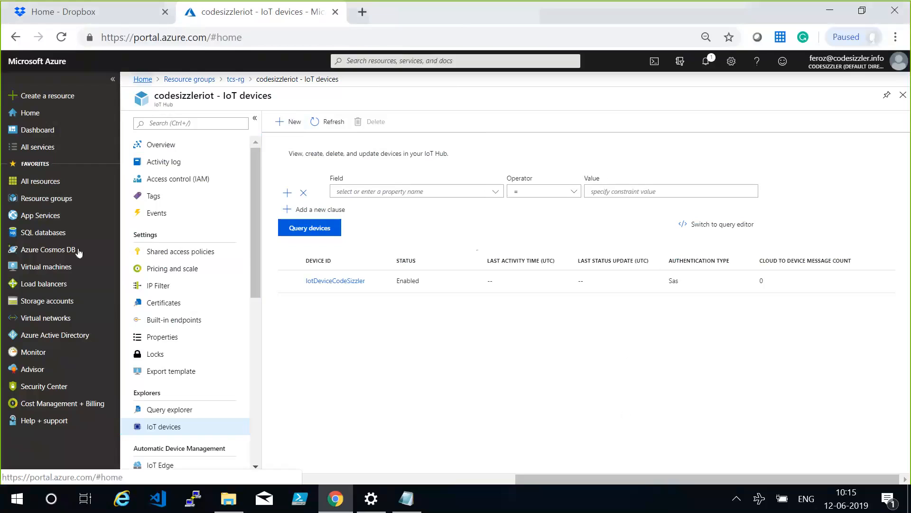
click(35, 197)
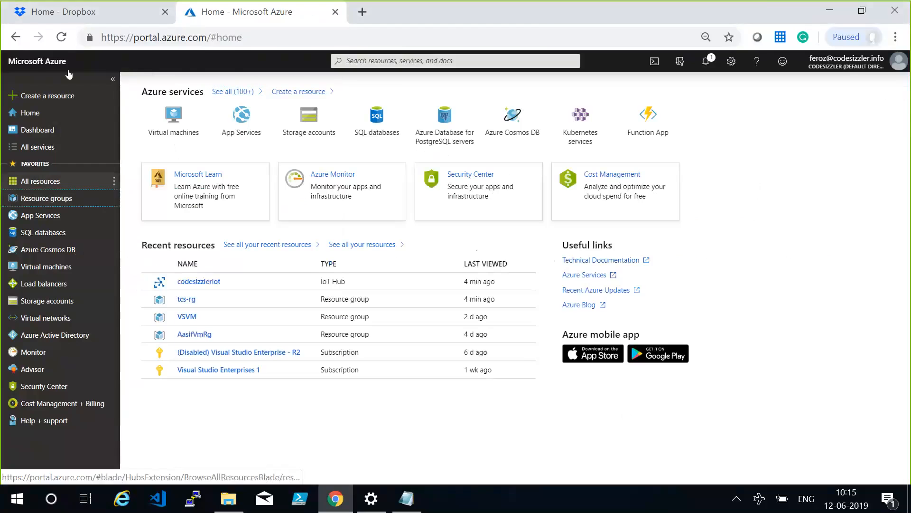
click(34, 64)
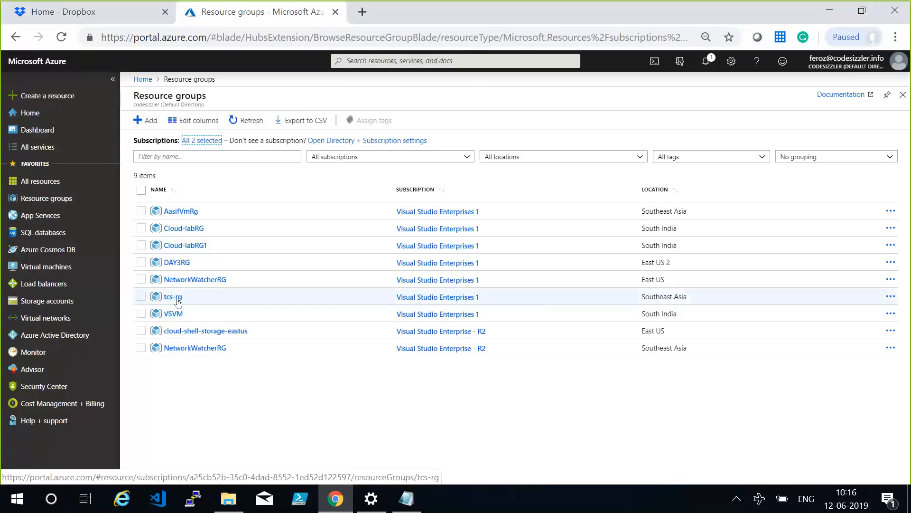
click(896, 37)
- In a new incognito window, go to portal.azure.com and enter the account e-mail from the notes
click(817, 123)
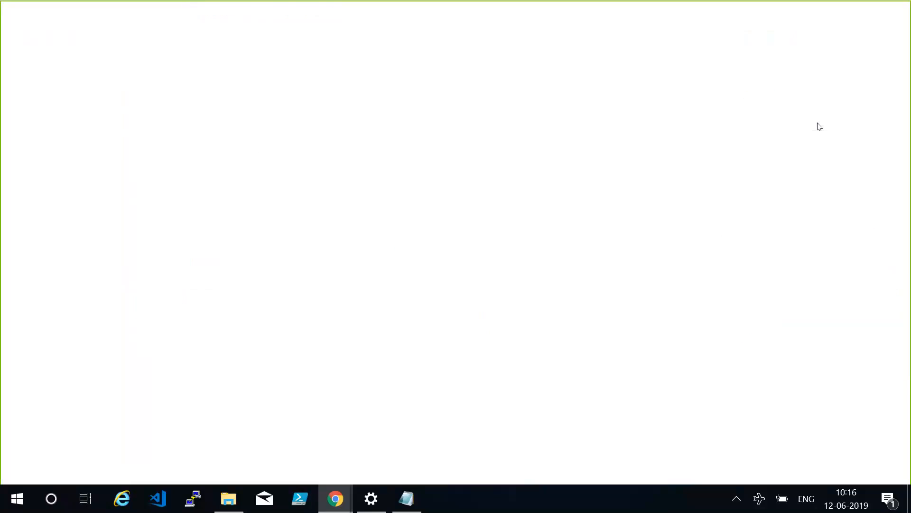
text(portal.az)
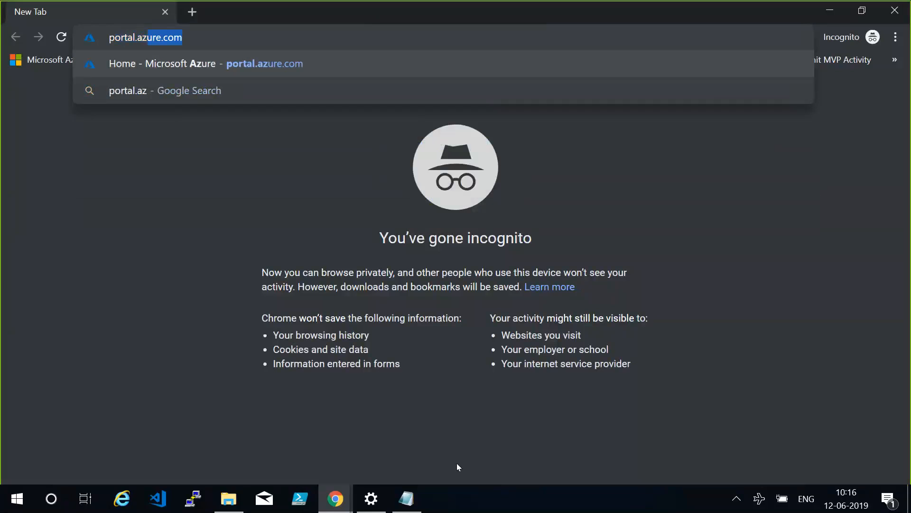
key(alt+Tab)
click(156, 240)
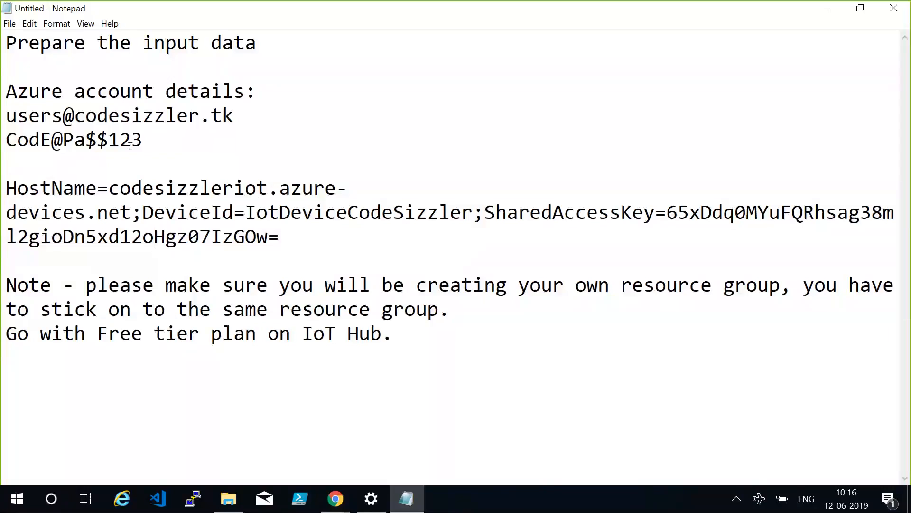
drag(240, 109, 6, 116)
key(ctrl+c)
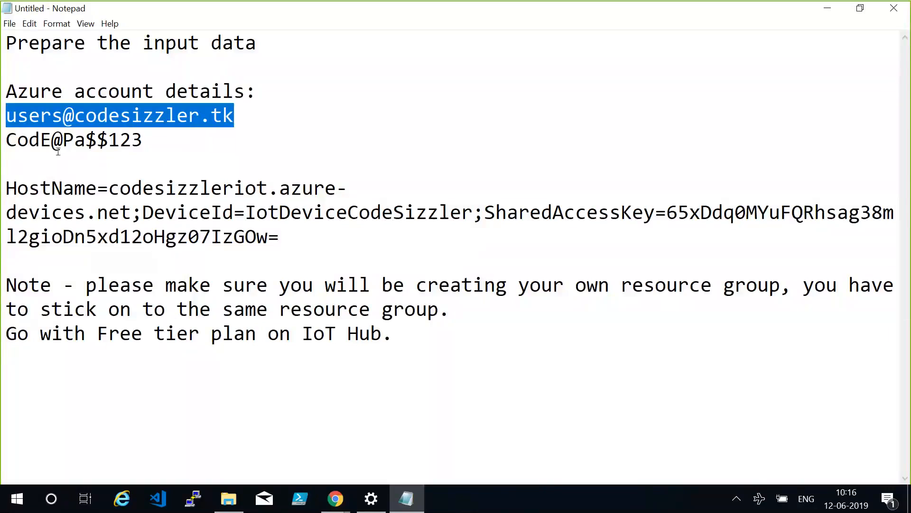
click(409, 498)
key(ctrl+v)
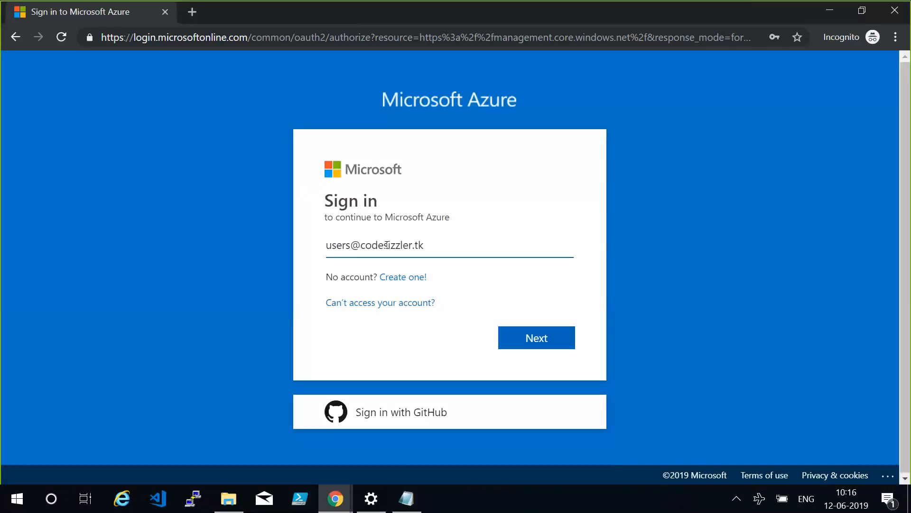
key(Return)
- Enter the account password copied from the notes, sign in, and choose to stay signed in
click(407, 498)
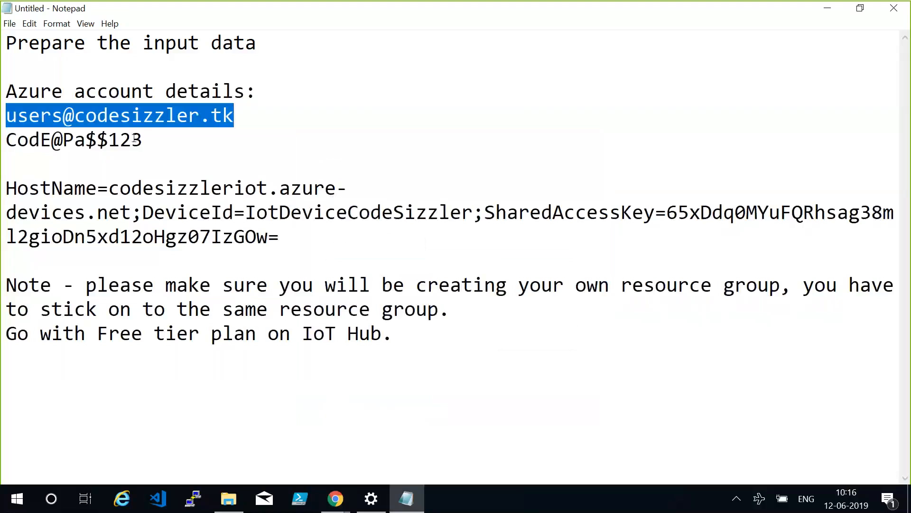
drag(143, 140, 23, 149)
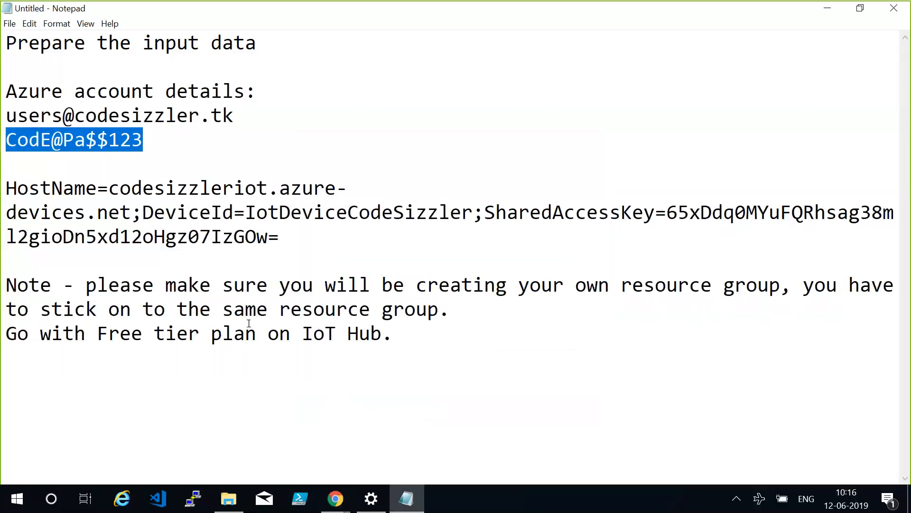
click(407, 499)
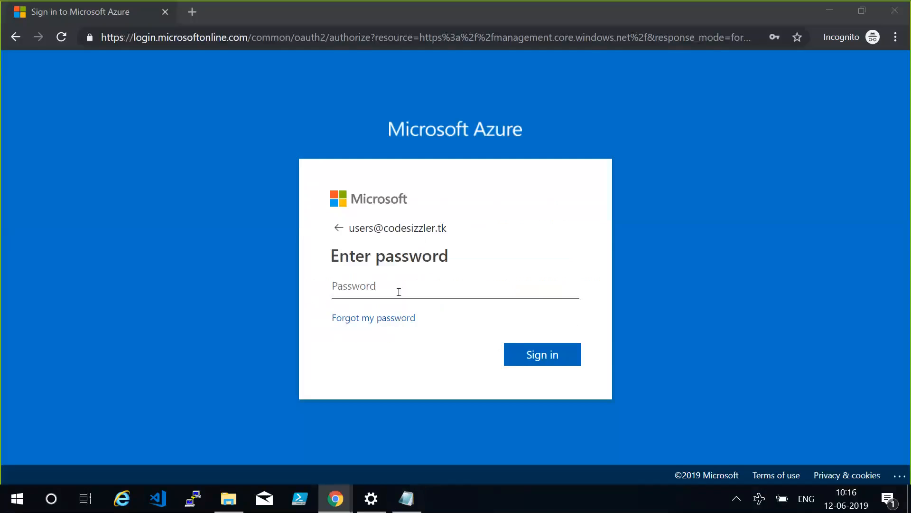
click(399, 289)
key(ctrl+v)
key(Return)
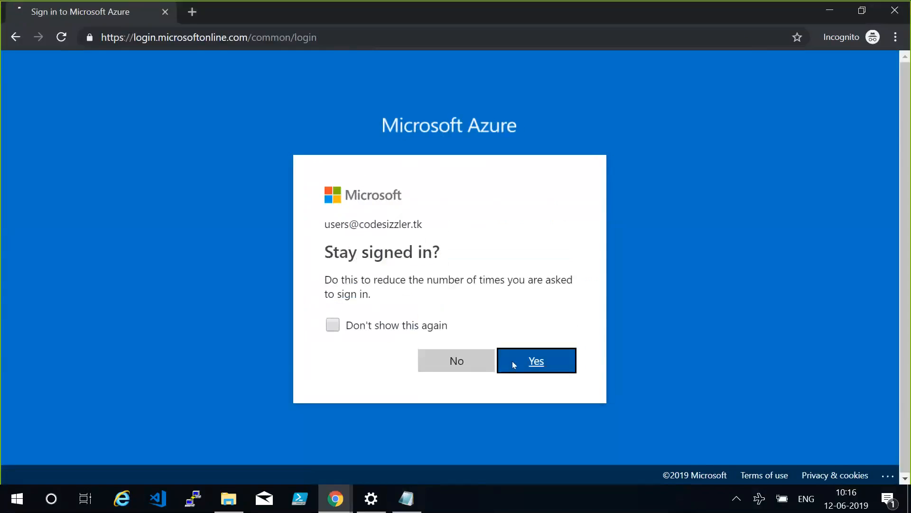
click(512, 362)
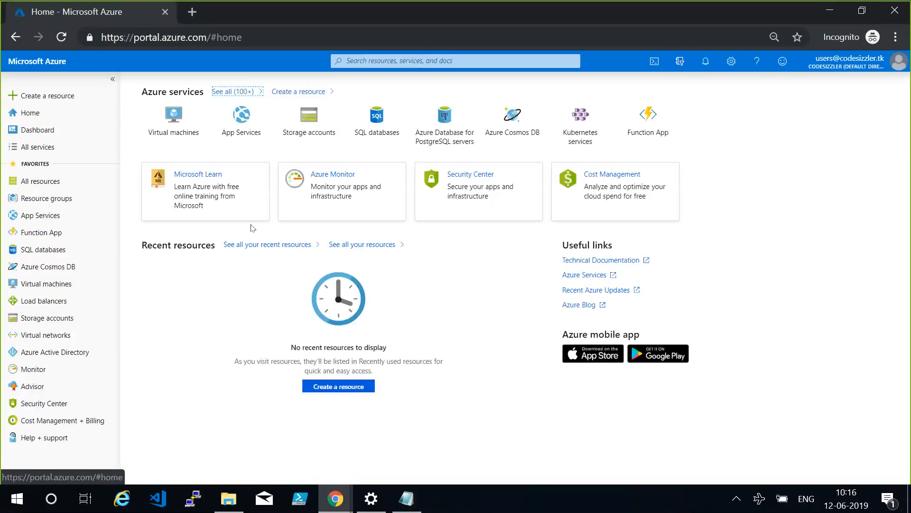
- Filter Directory + subscription to only Visual Studio Enterprises 1, dropping the disabled R2 subscription
click(680, 61)
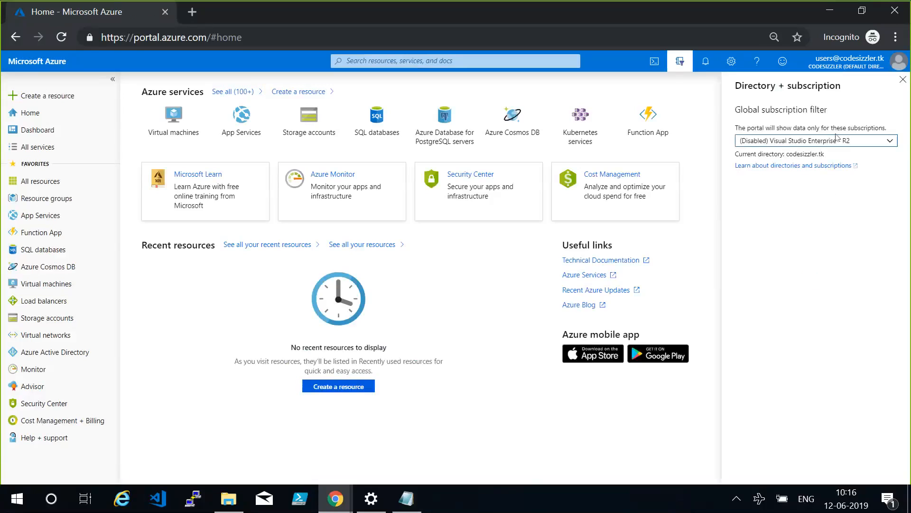
click(846, 144)
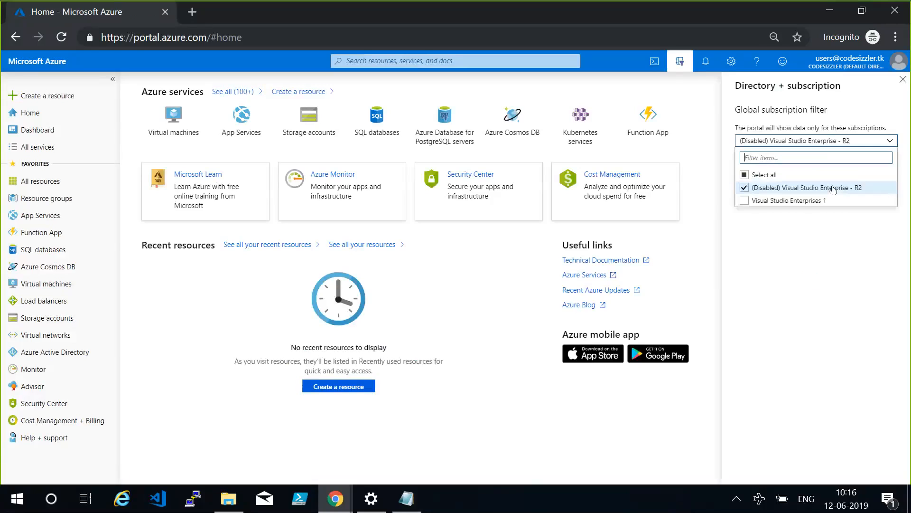
click(744, 188)
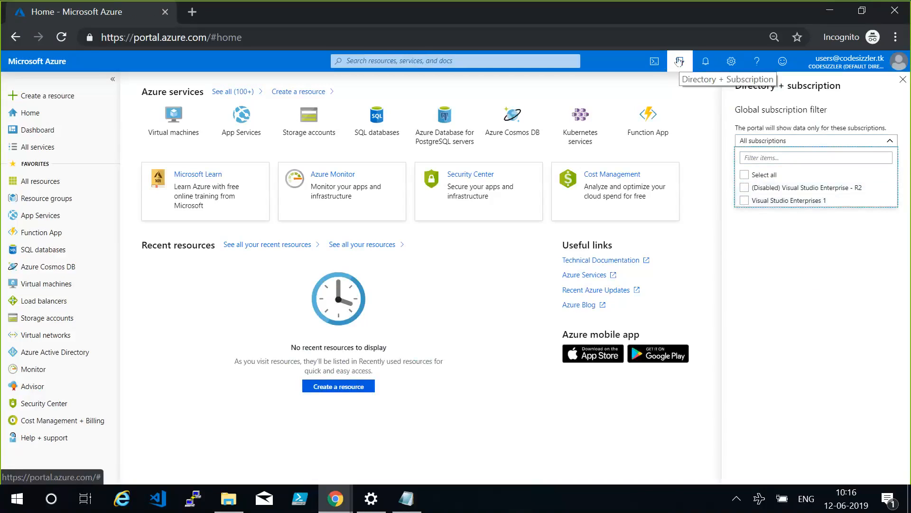
click(759, 201)
click(772, 280)
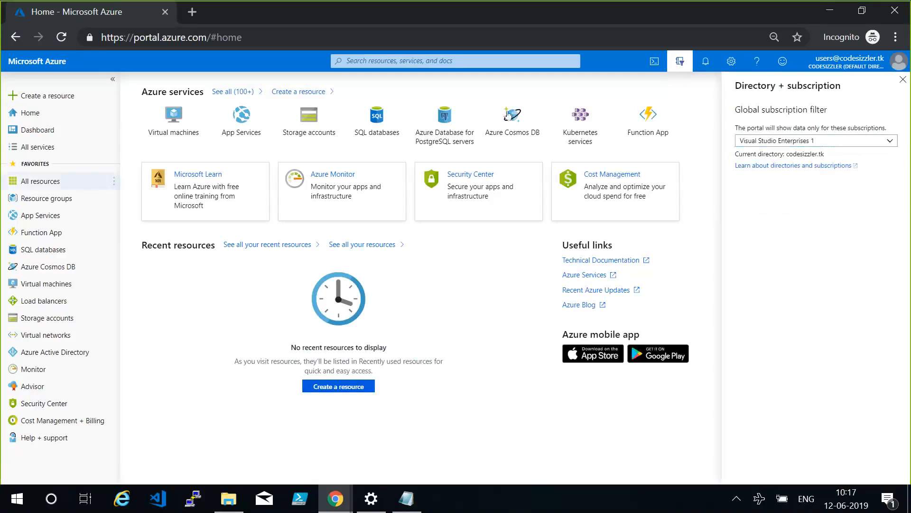
click(680, 60)
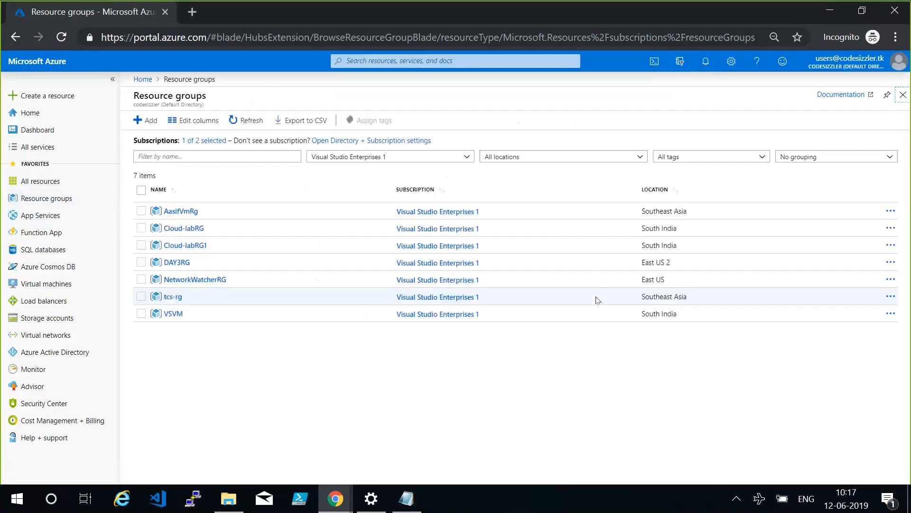
- Open tcs-rg, switch back to the incognito window, and open the codesizzleriot IoT Hub
click(167, 297)
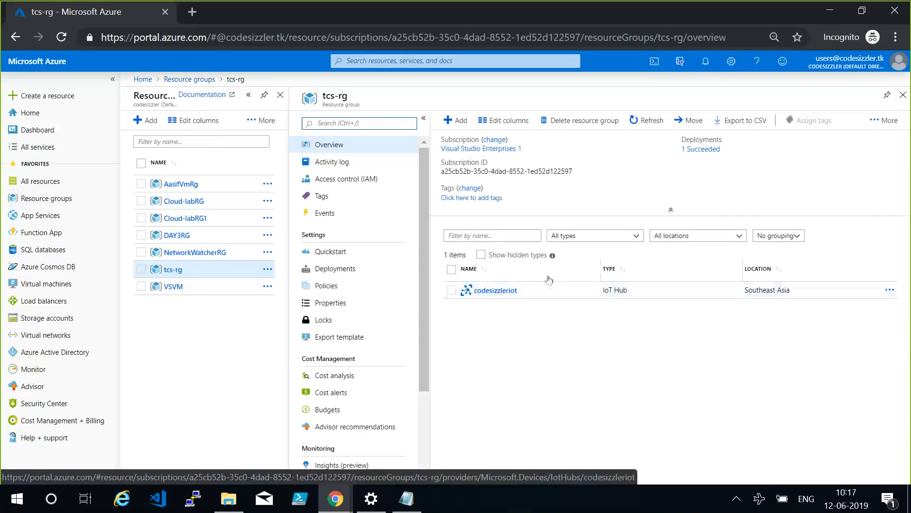
click(339, 499)
click(252, 430)
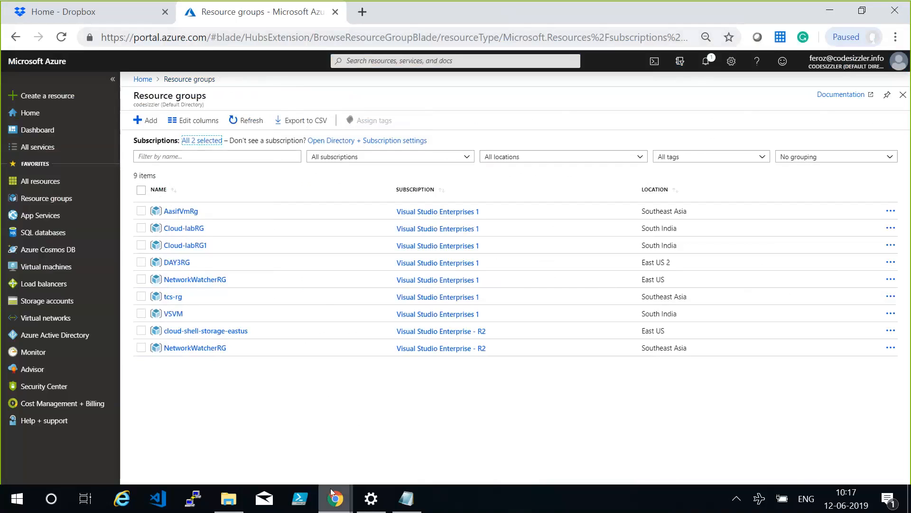
key(alt+Tab)
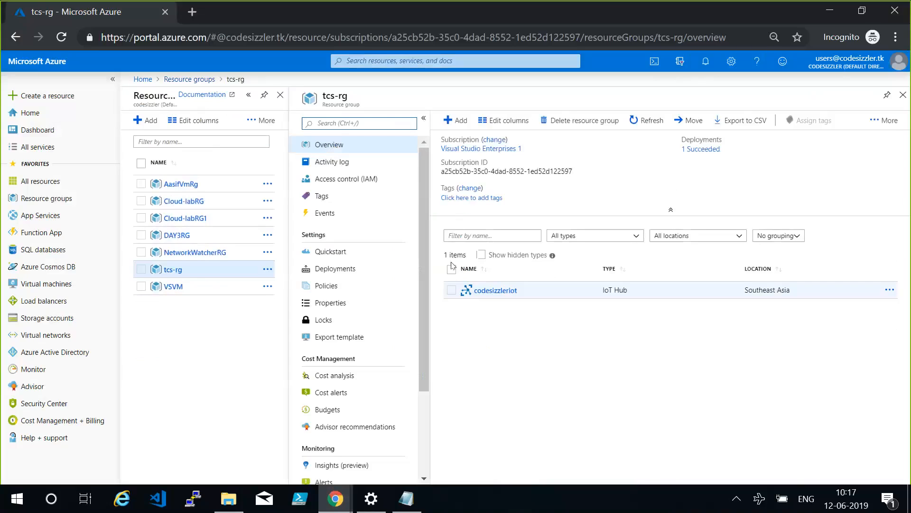
click(487, 349)
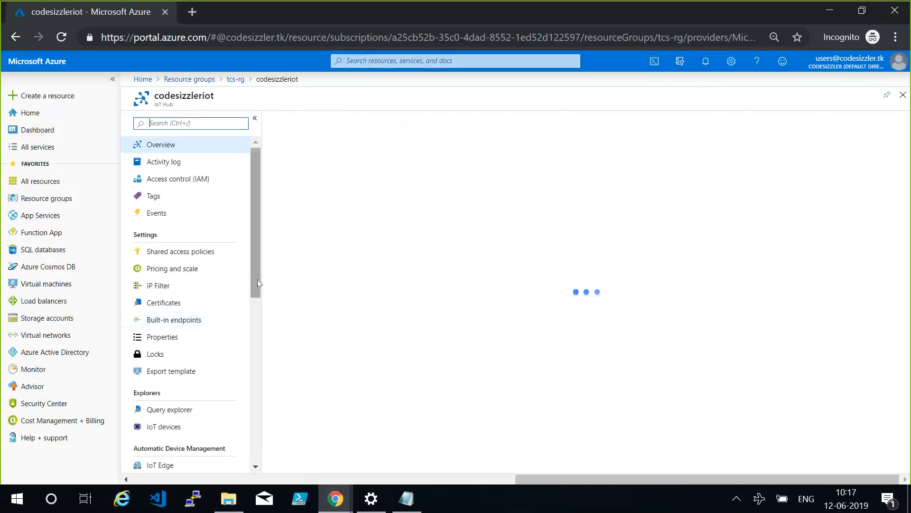
- Open the codesizzleriot hub's IoT devices list, showing IotDeviceCodeSizzler as Enabled
drag(257, 280, 257, 315)
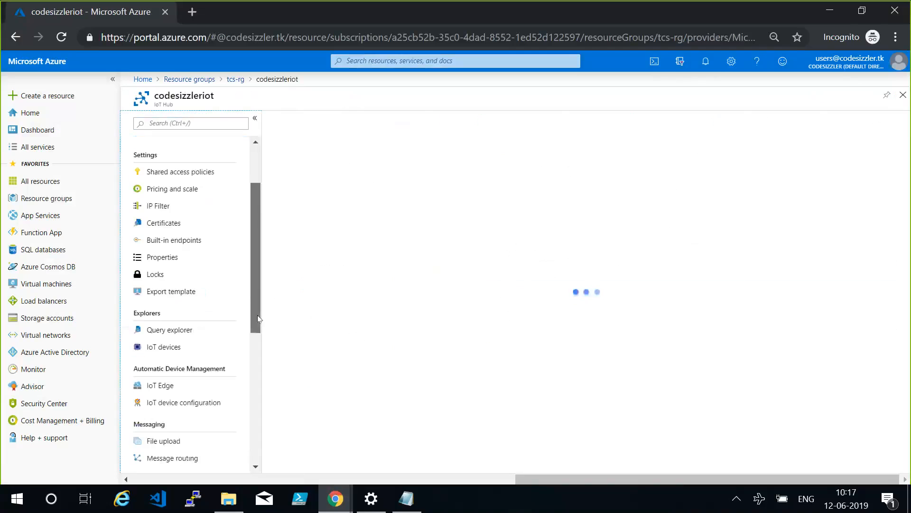
click(177, 351)
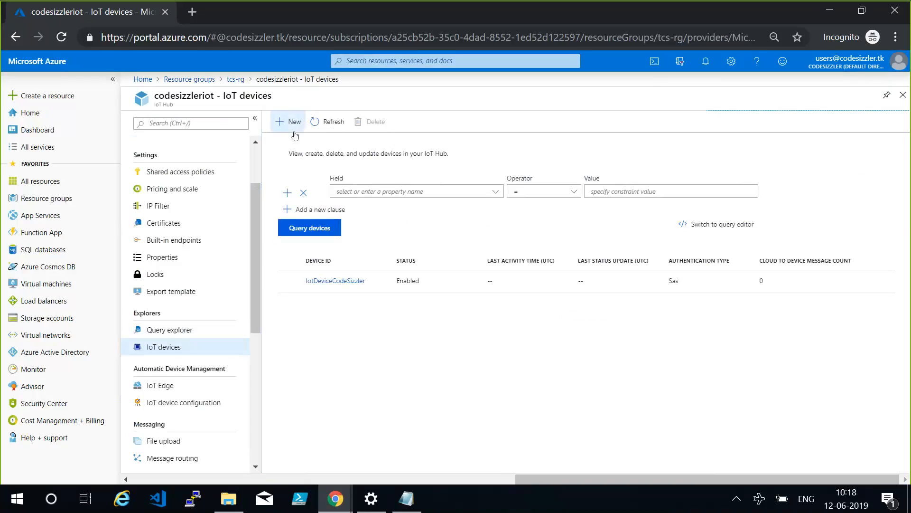
click(294, 132)
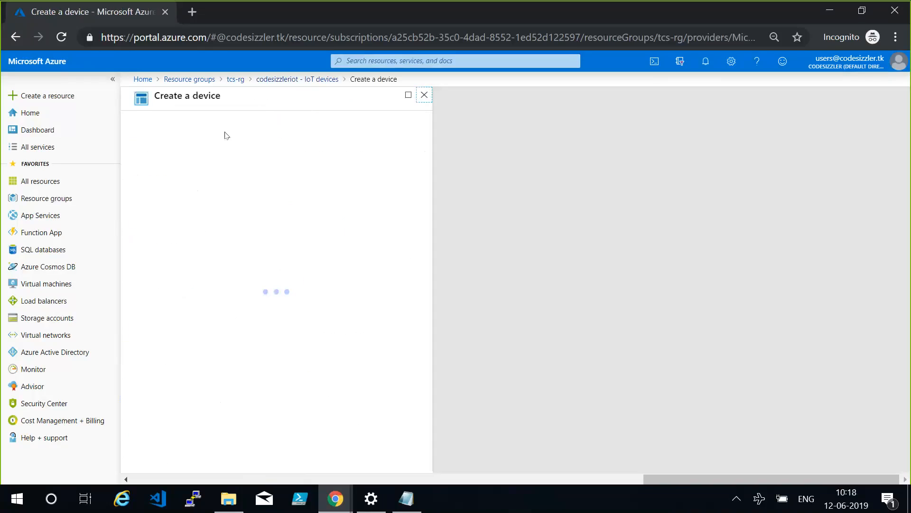
- Enter then clear the Device ID 'swathiiot', and discard the unsaved Create a device form
click(216, 185)
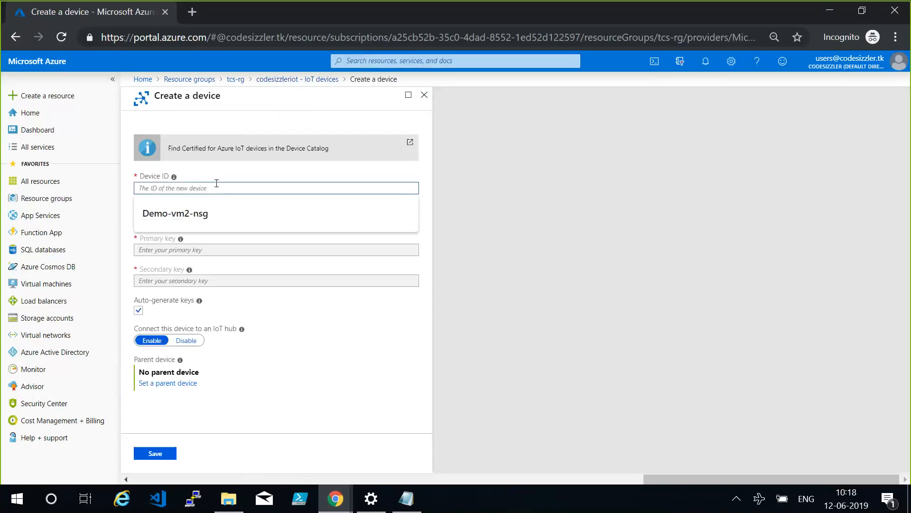
text(swathiiot)
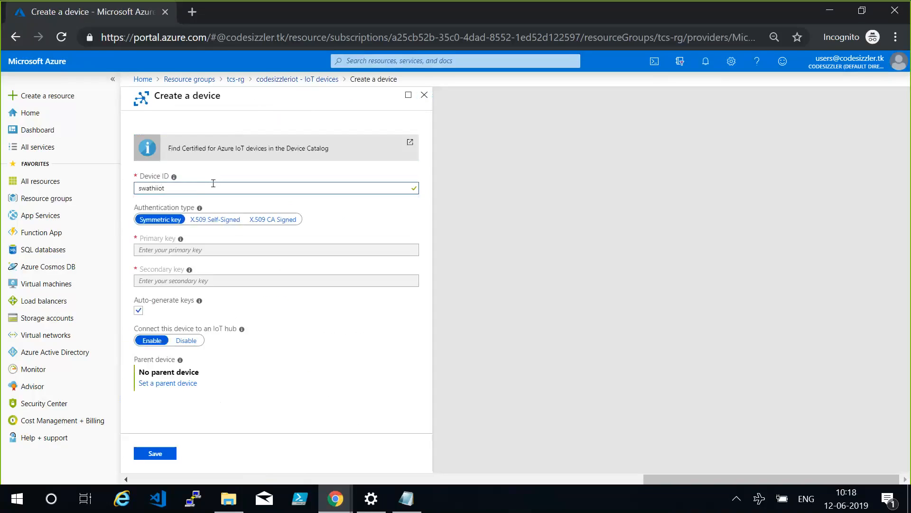
key(ctrl+a)
key(BackSpace)
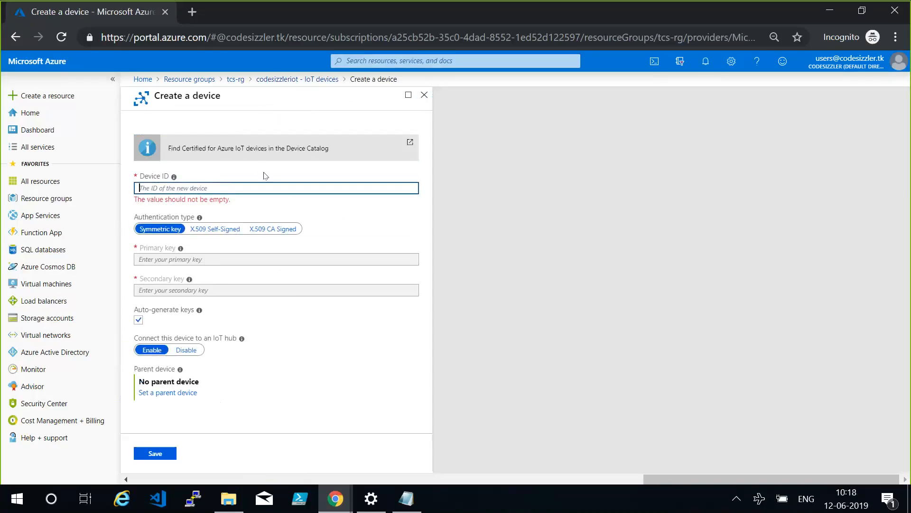
click(295, 291)
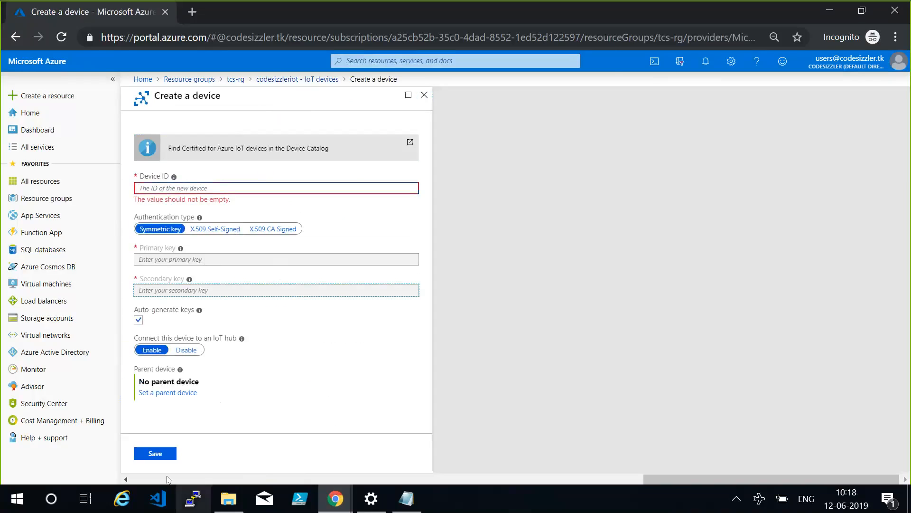
click(418, 97)
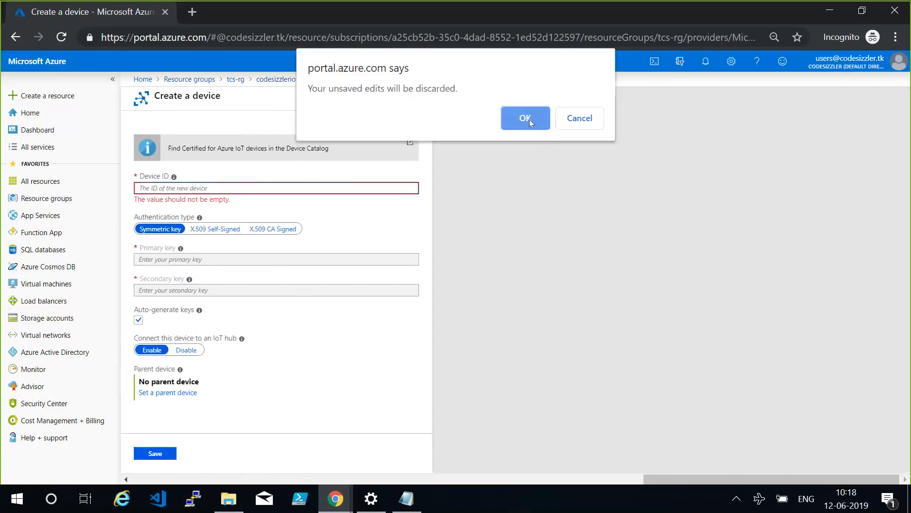
click(529, 118)
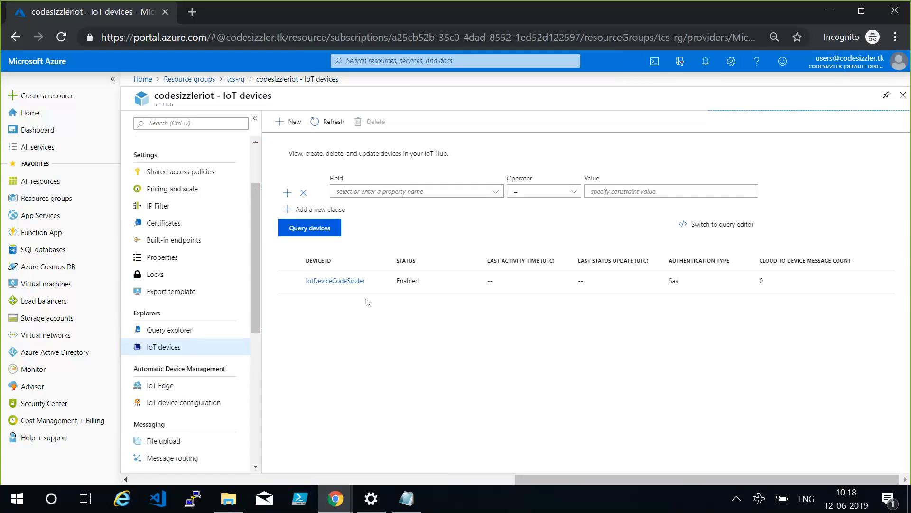
click(335, 281)
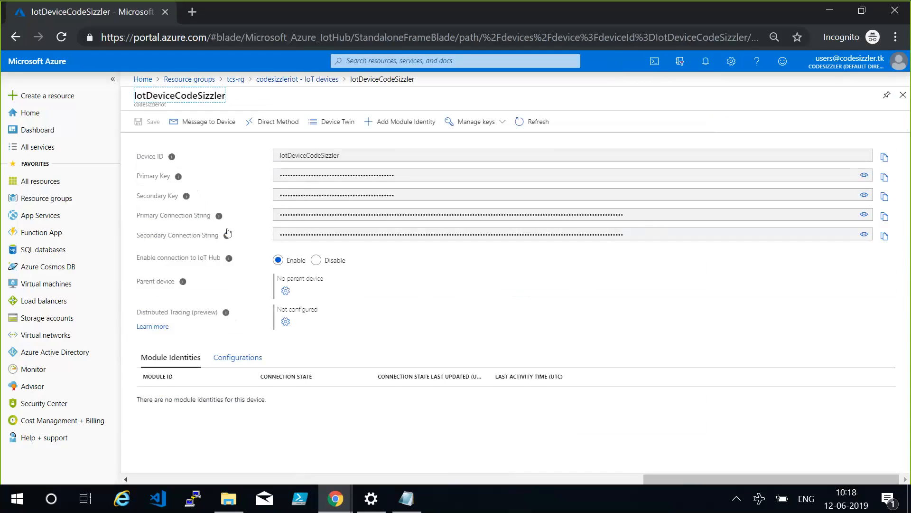
drag(244, 218, 143, 218)
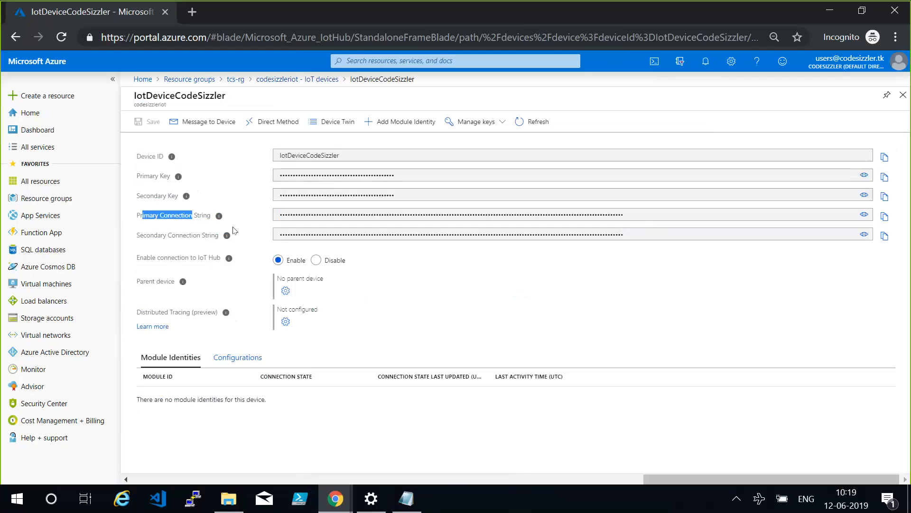
click(316, 79)
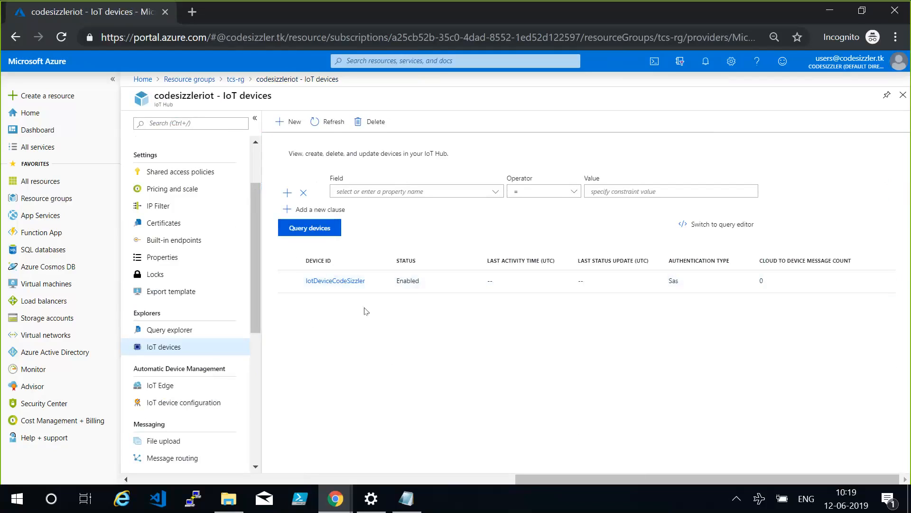
- Refresh the IoT devices list and open the new swatiiot device's details
click(329, 120)
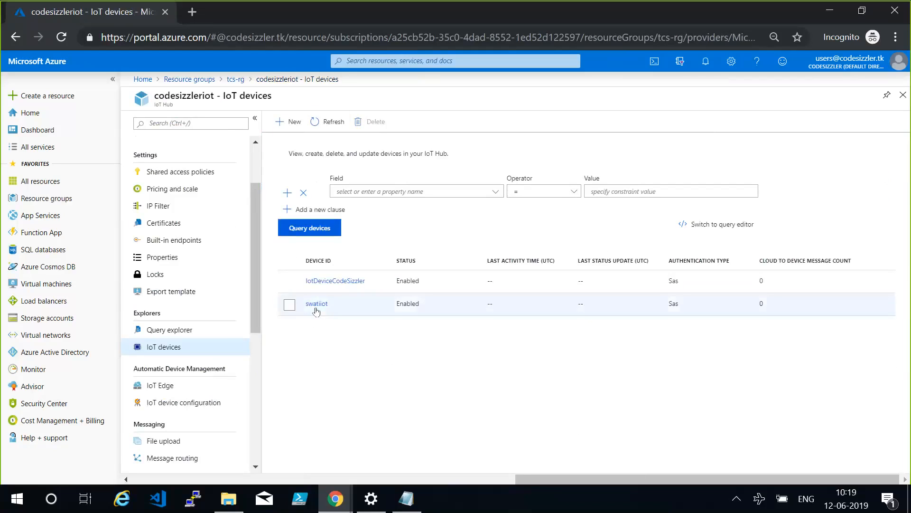
click(316, 306)
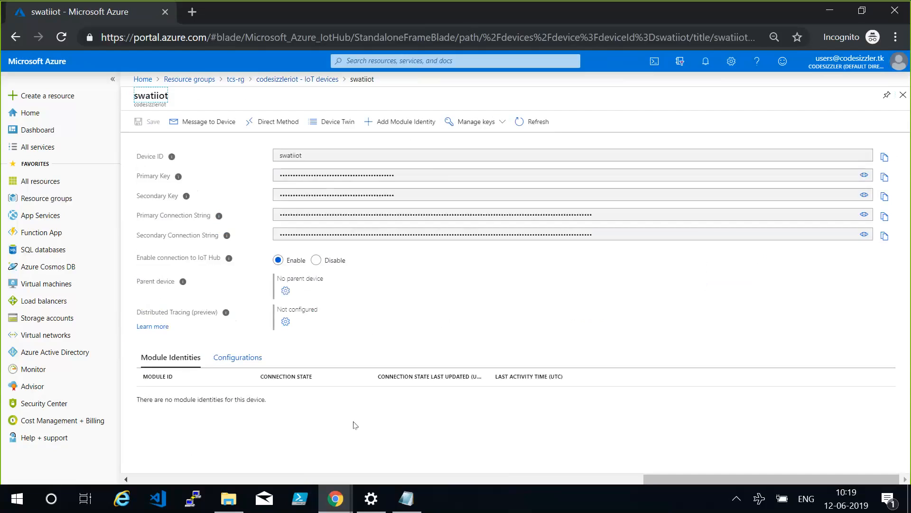
key(alt+Tab)
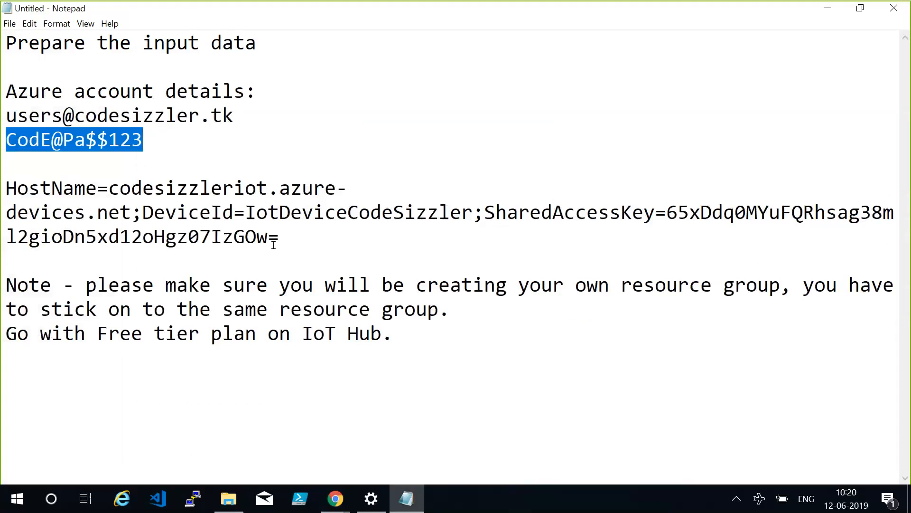
drag(279, 238, 4, 214)
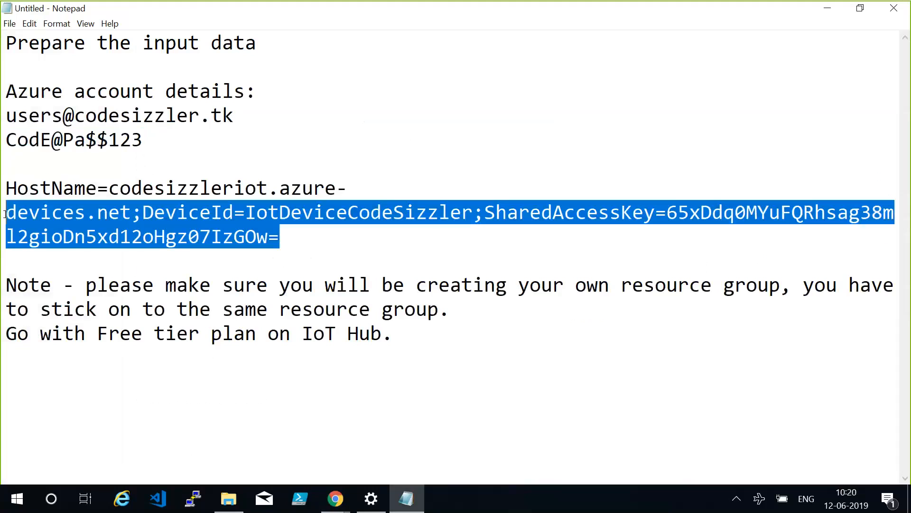
click(109, 213)
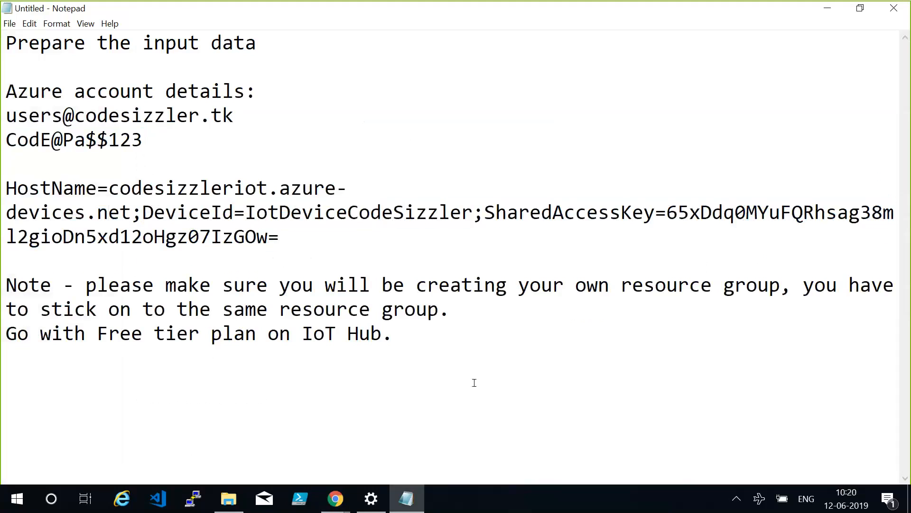
click(408, 499)
click(449, 12)
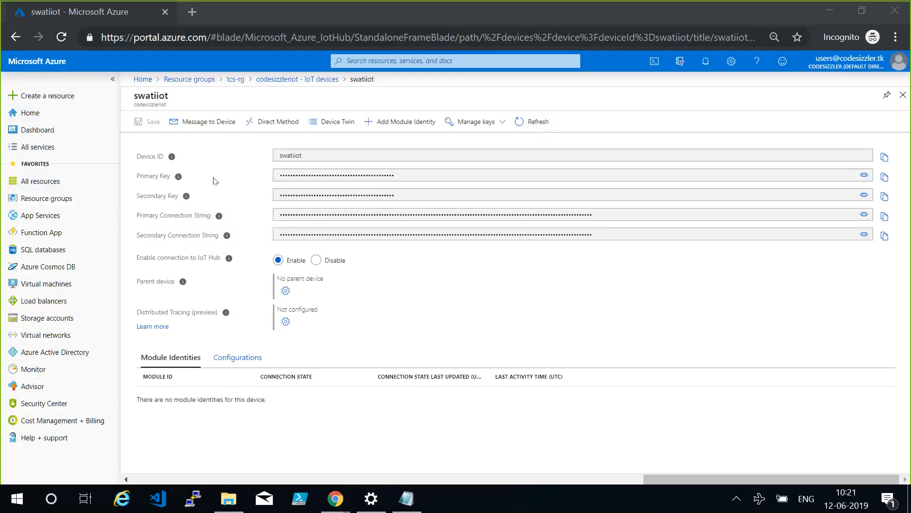
- Go back to Home, bring the other Chrome portal window forward, and open its home page
click(142, 79)
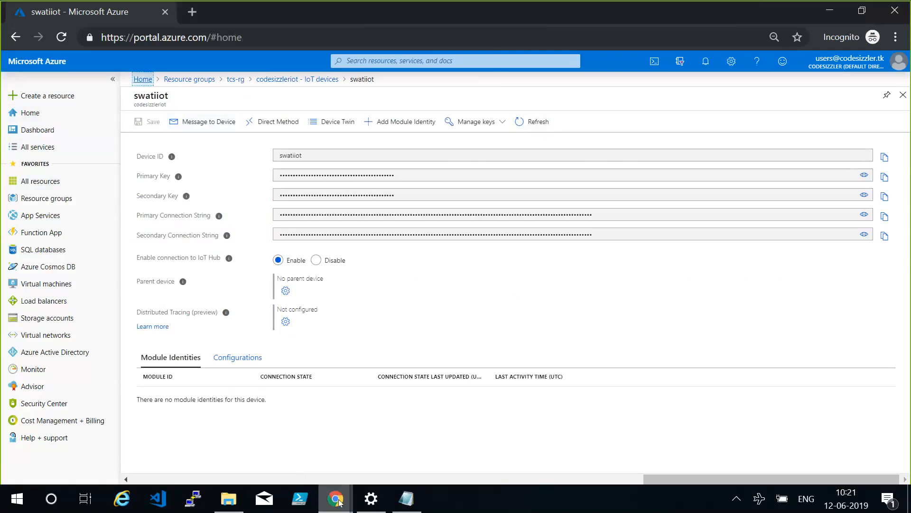
mouse_move(338, 502)
click(315, 427)
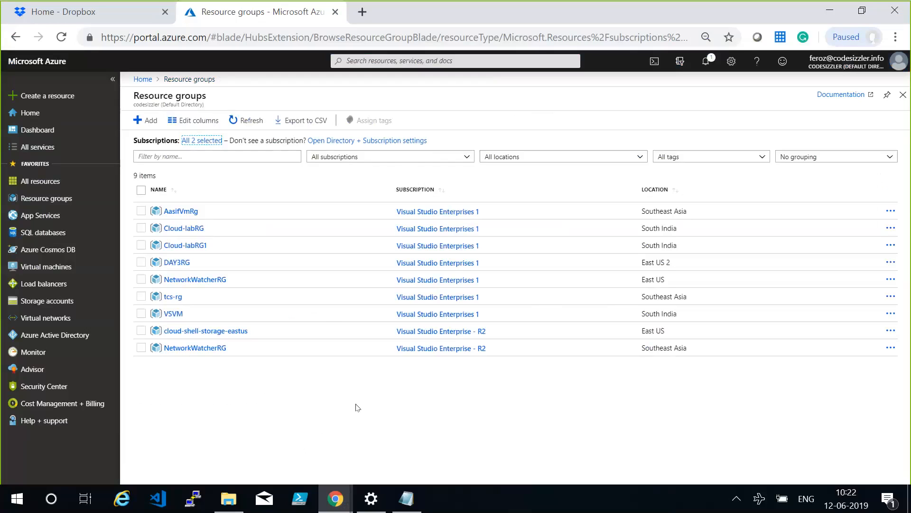
click(60, 66)
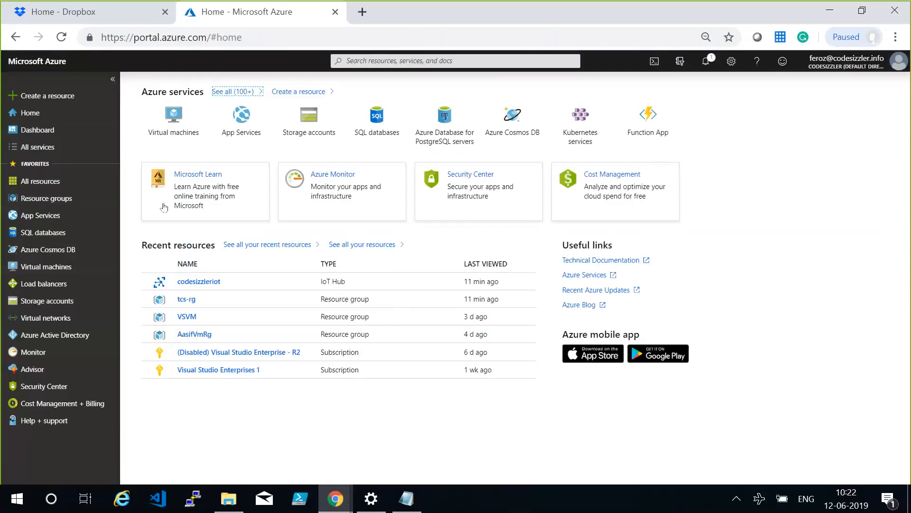
click(57, 95)
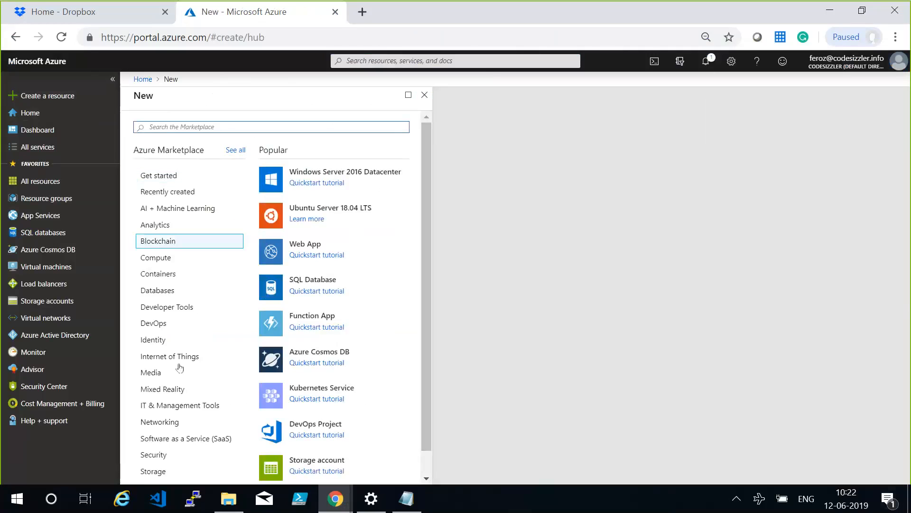
- Pick Storage account from the marketplace's Storage category
click(178, 469)
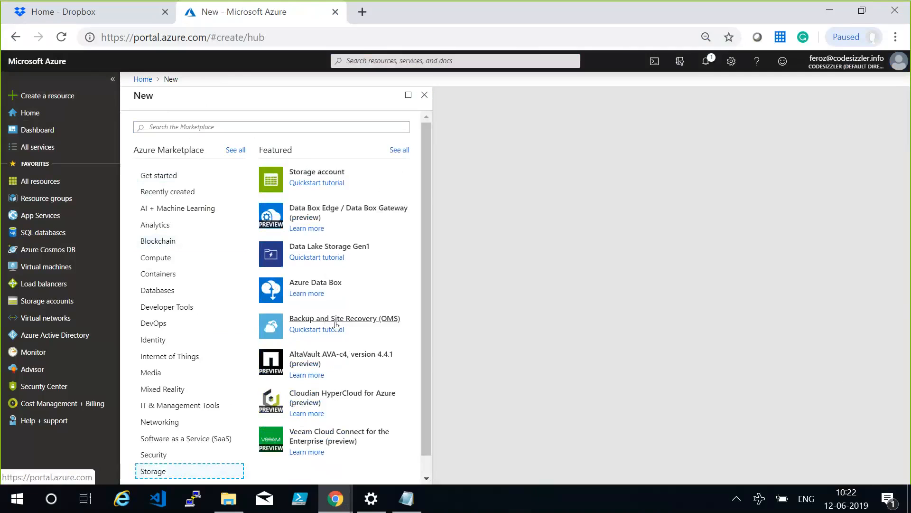
click(316, 171)
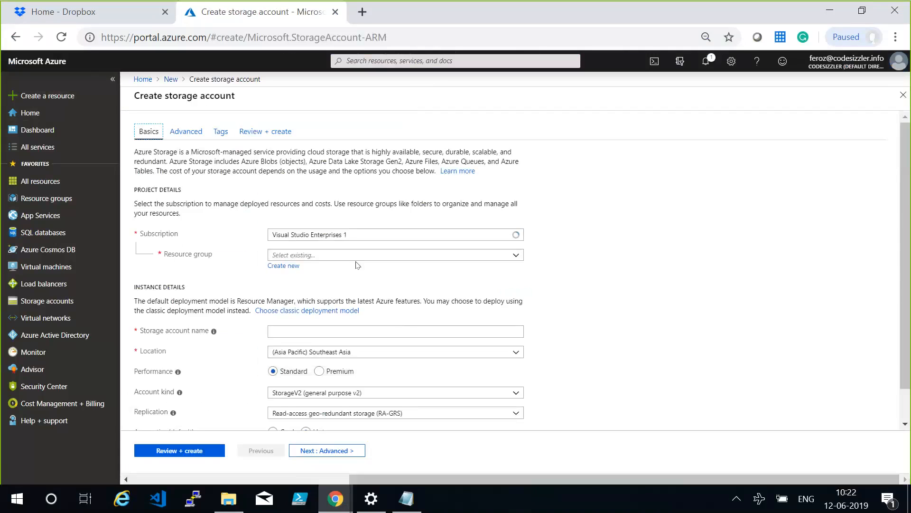
- Fill in the basics: resource group tcs-rg, name codesizzlerblob, replication LRS
click(312, 256)
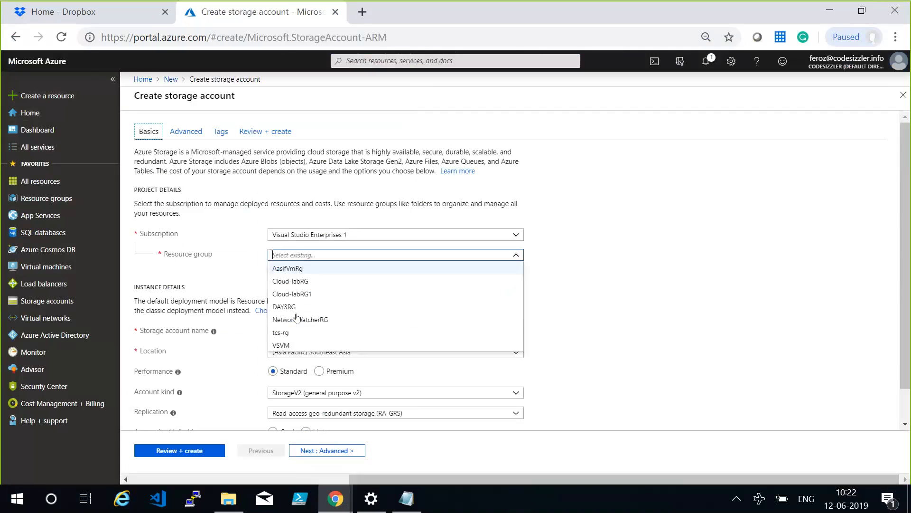
click(292, 332)
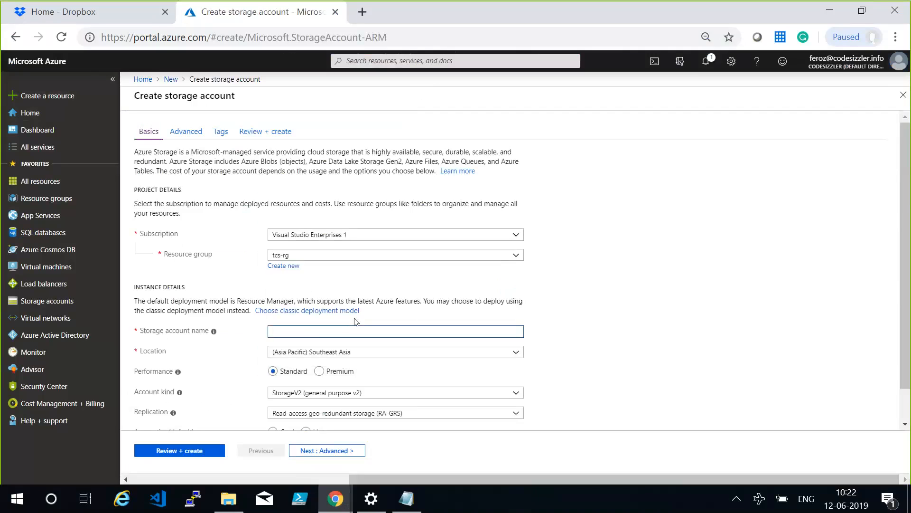
text(codesizzlerblob)
key(Tab)
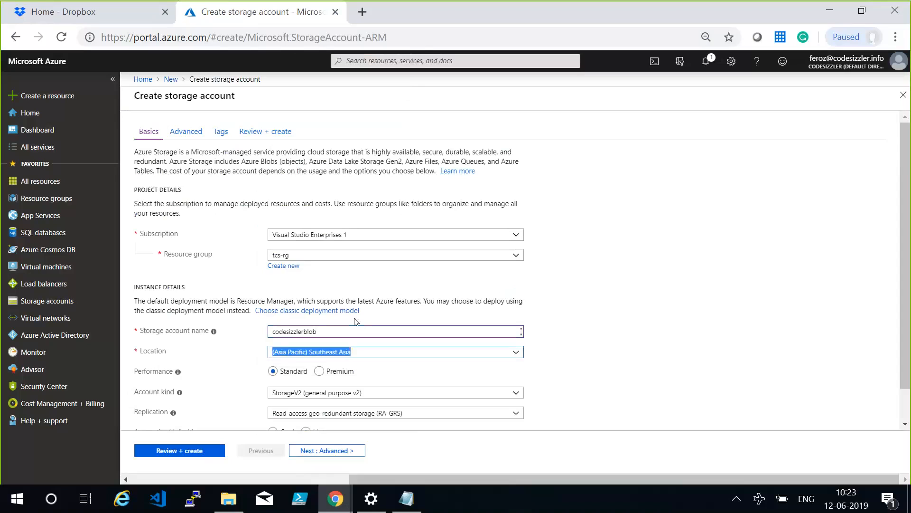
key(Tab)
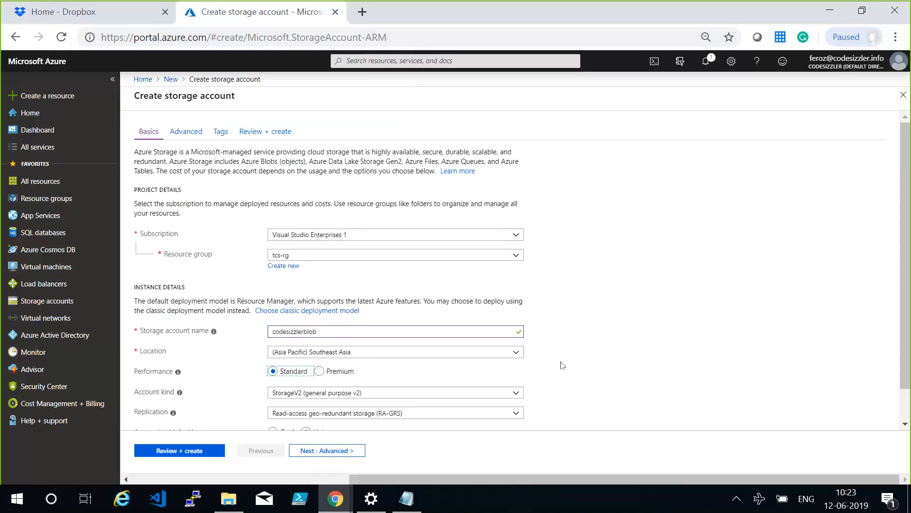
click(495, 415)
click(460, 364)
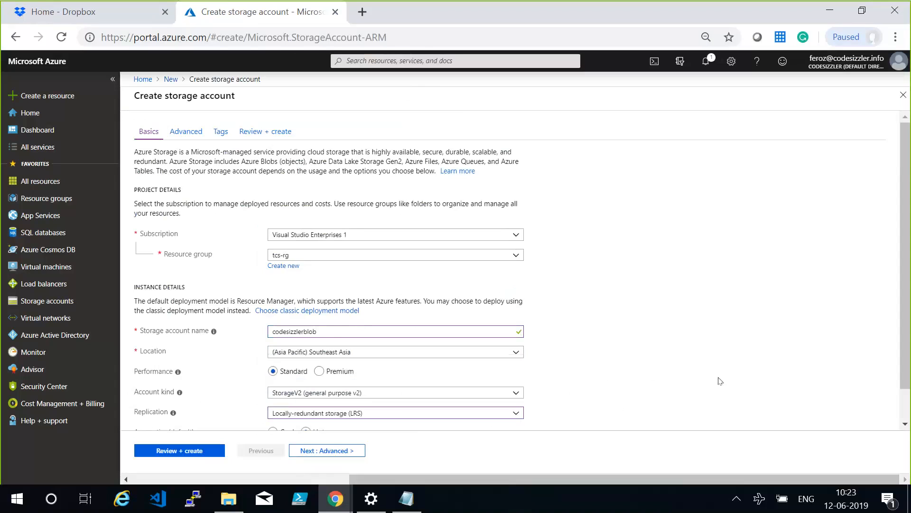
- Move through the Advanced and Tags steps and submit with Review + create
scroll(739, 377, down, 2)
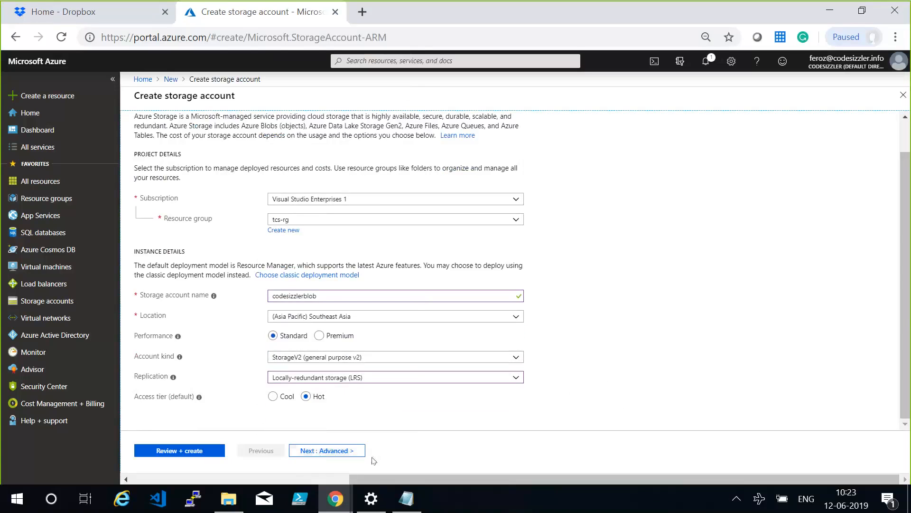
click(332, 450)
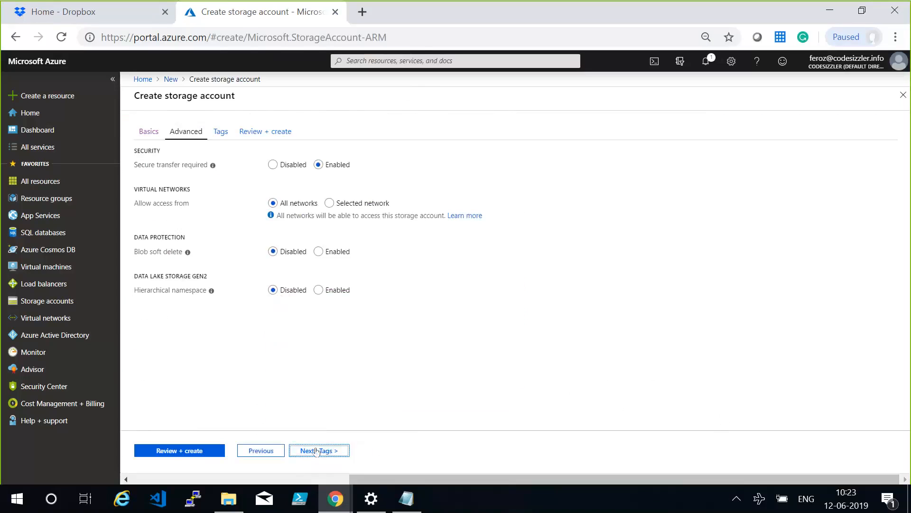
key(Return)
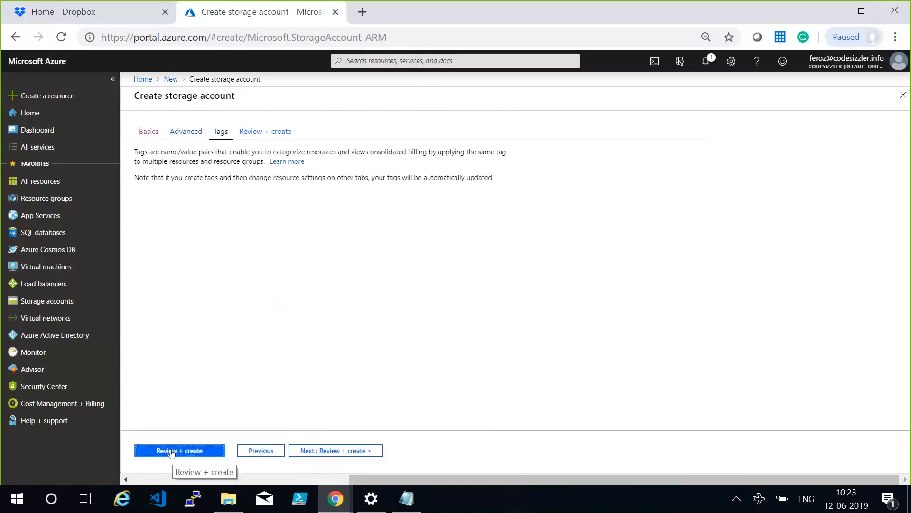
click(172, 452)
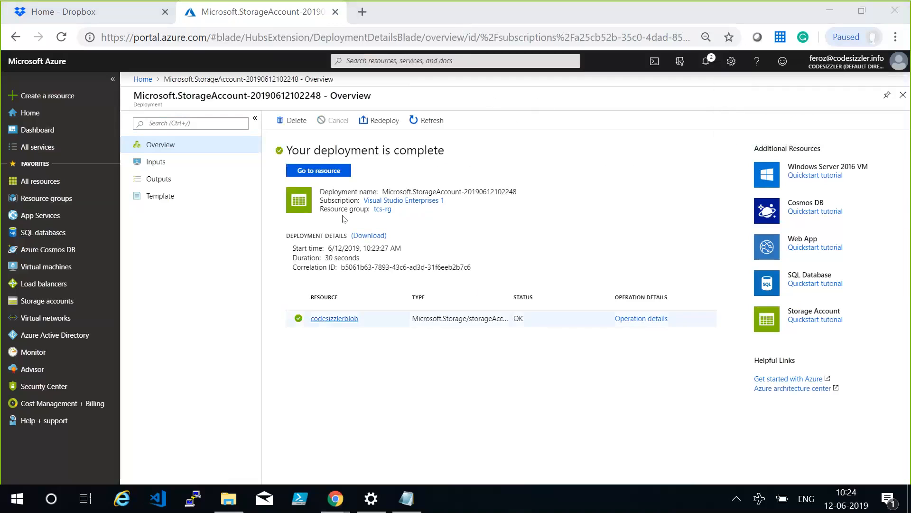
- Open the deployed codesizzlerblob storage account from its deployment page
click(334, 170)
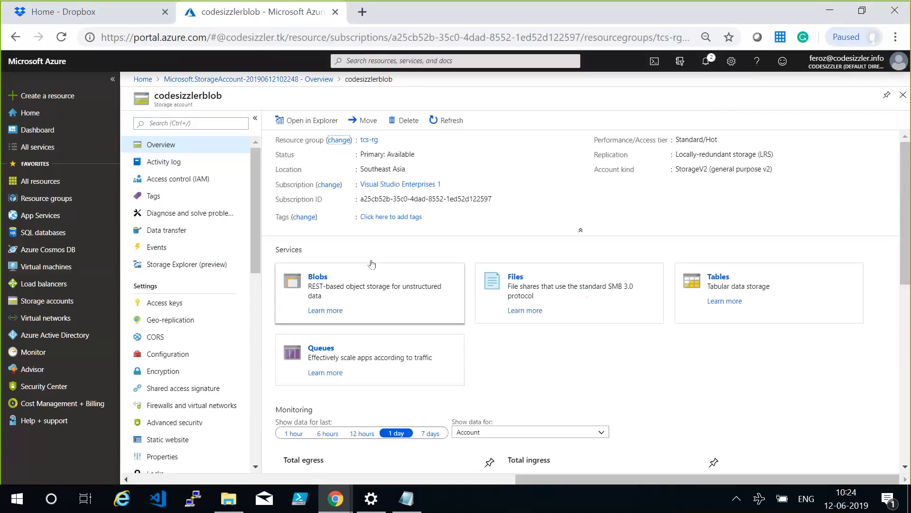
- Add a blob container named codesizzler1 with Private access
click(337, 284)
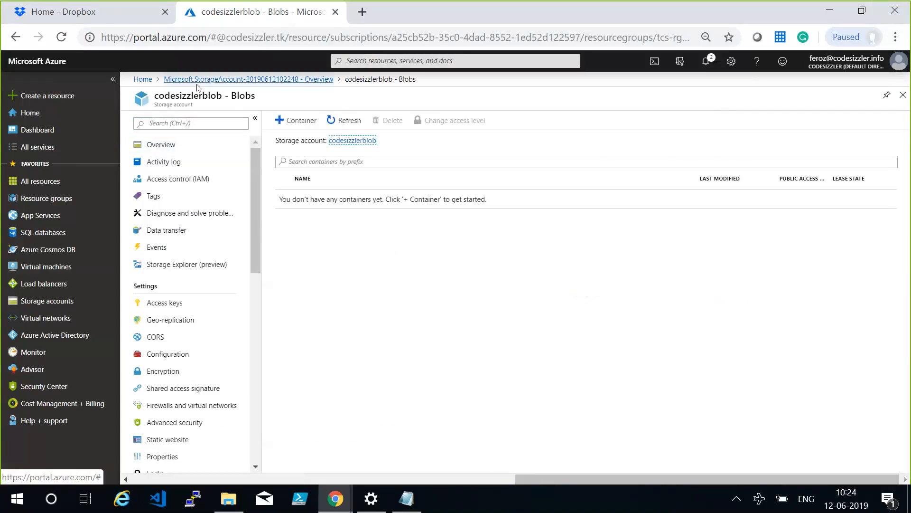
click(296, 120)
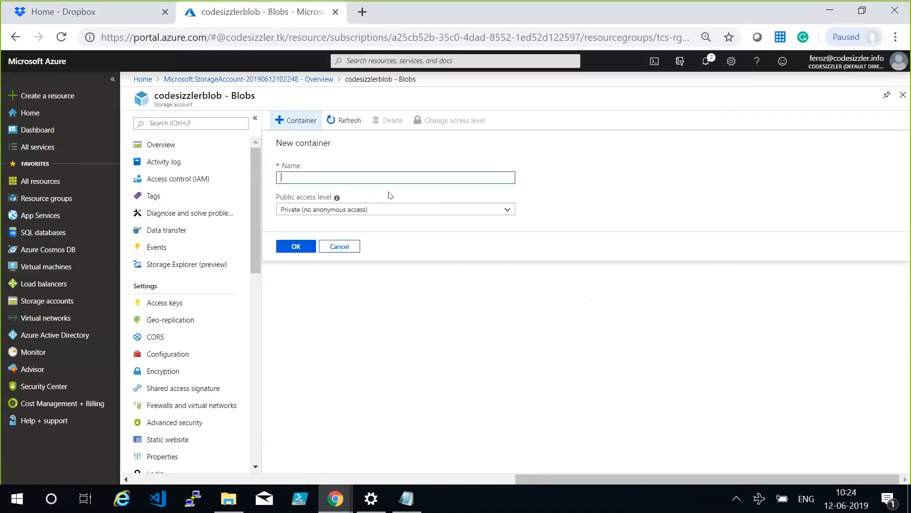
text(codesizzler)
text(1)
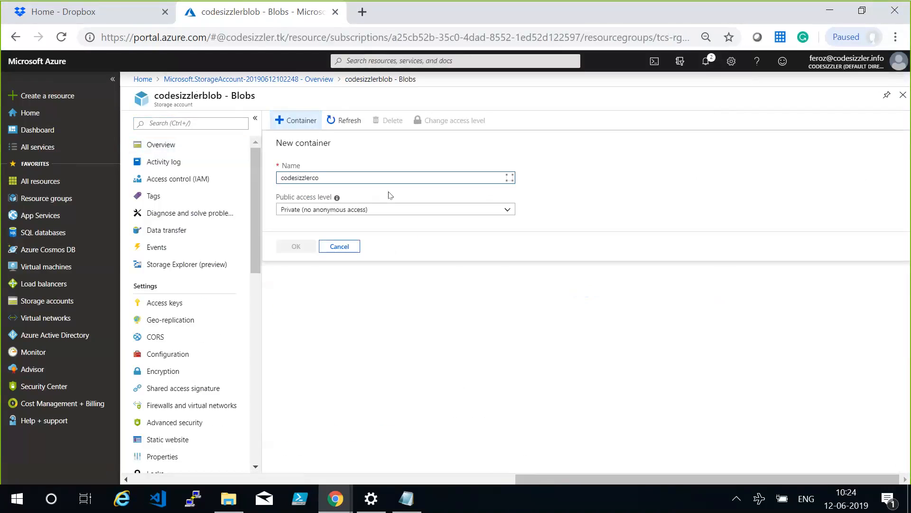
key(Tab)
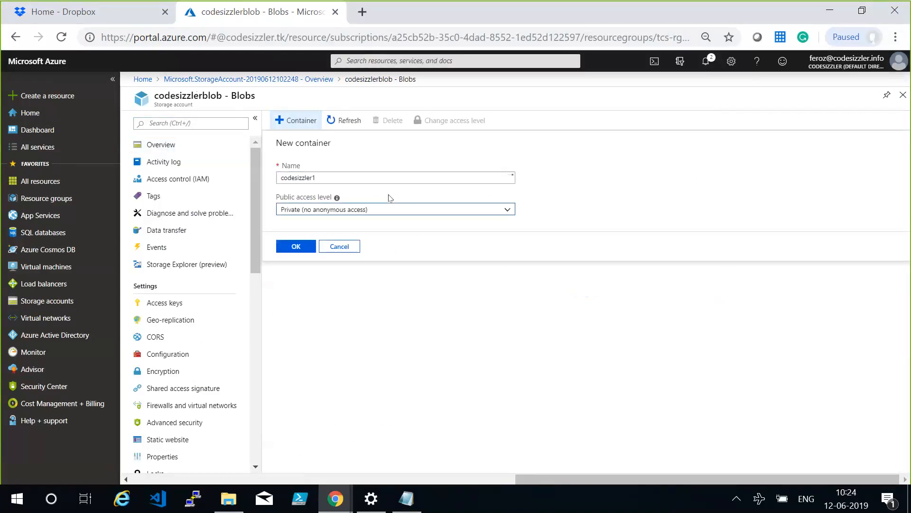
click(299, 245)
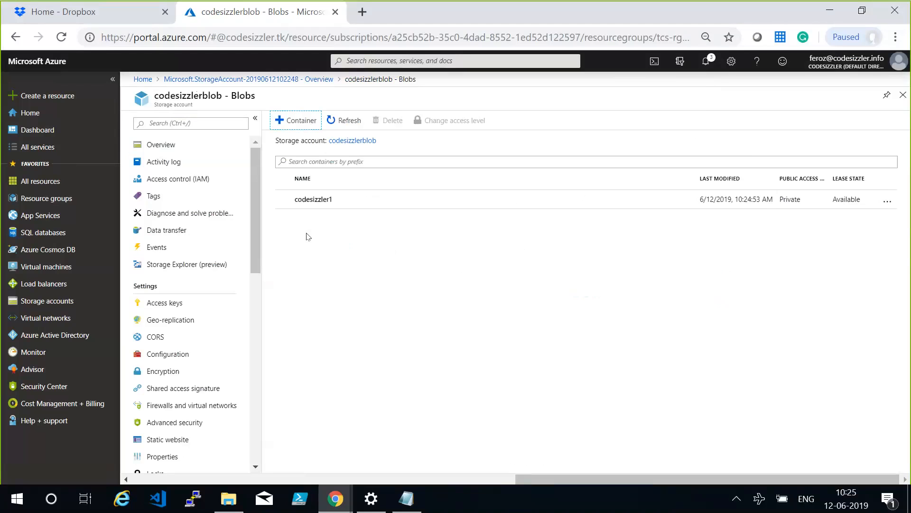
- Reopen the storage account from the deployment overview, then switch to the Notepad notes
click(273, 80)
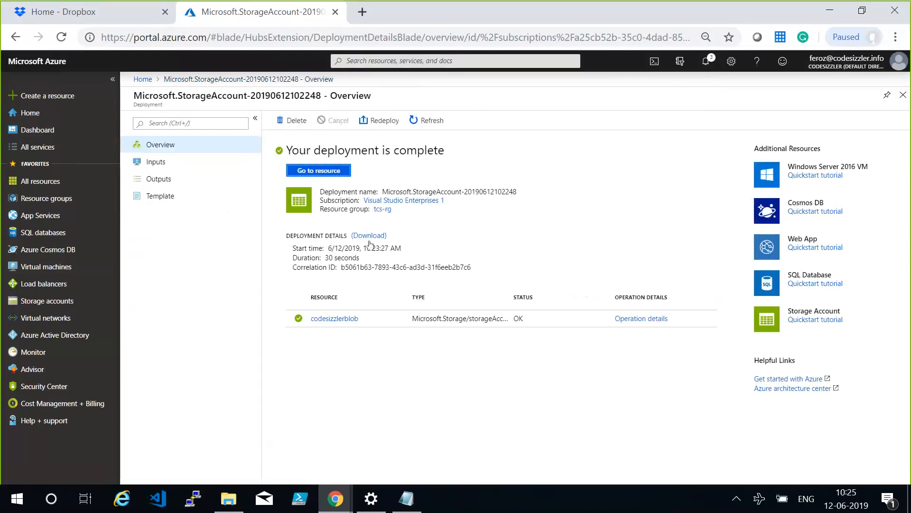
click(328, 172)
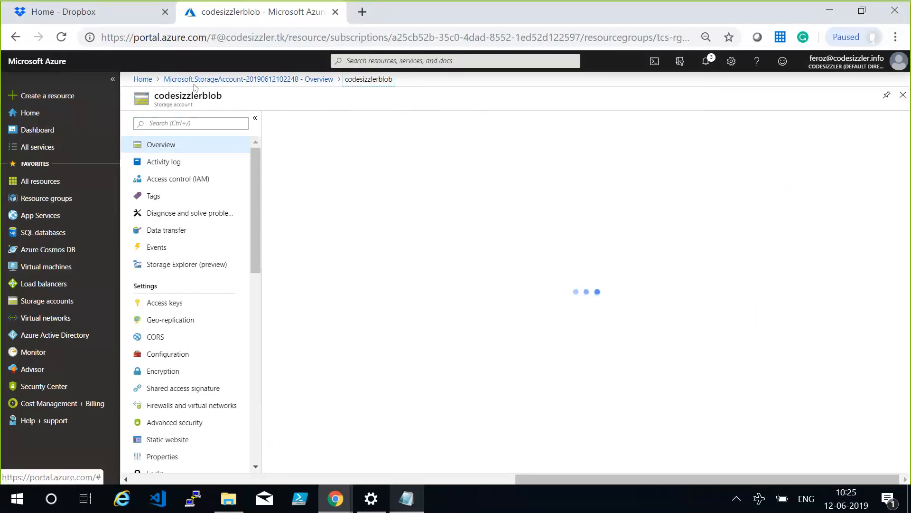
double_click(220, 82)
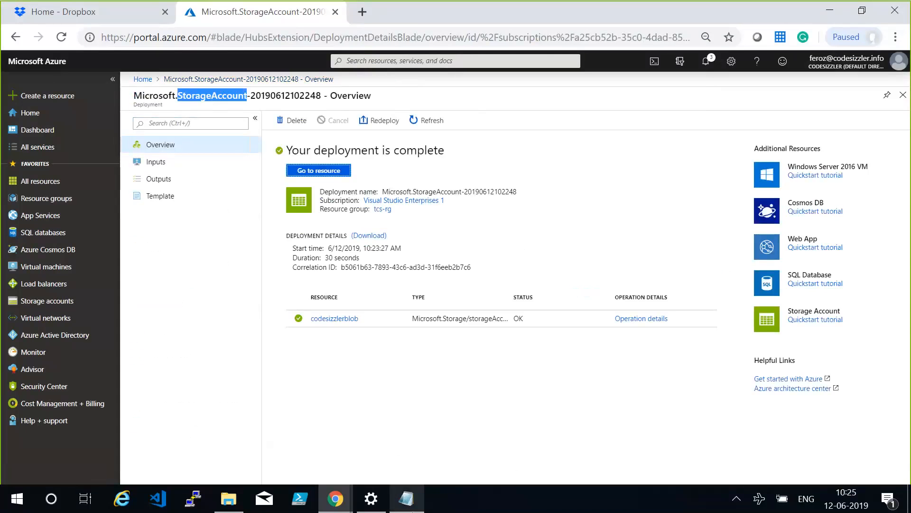
click(412, 507)
- Append the line 'Come for the storage account - CodeSizzlerblob and create your own container (private)'
click(330, 371)
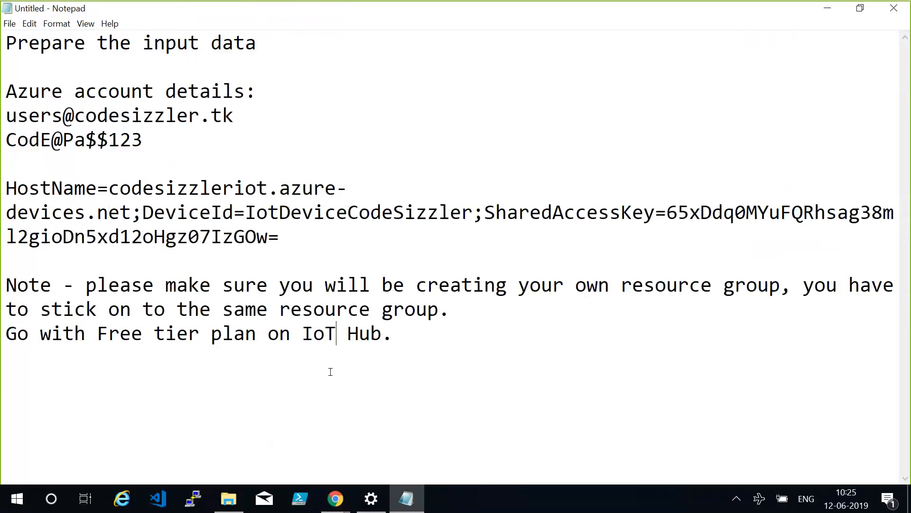
click(419, 335)
key(Return)
key(Return)
text(Come fro the)
key(BackSpace)
key(BackSpace)
key(BackSpace)
key(BackSpace)
key(BackSpace)
key(BackSpace)
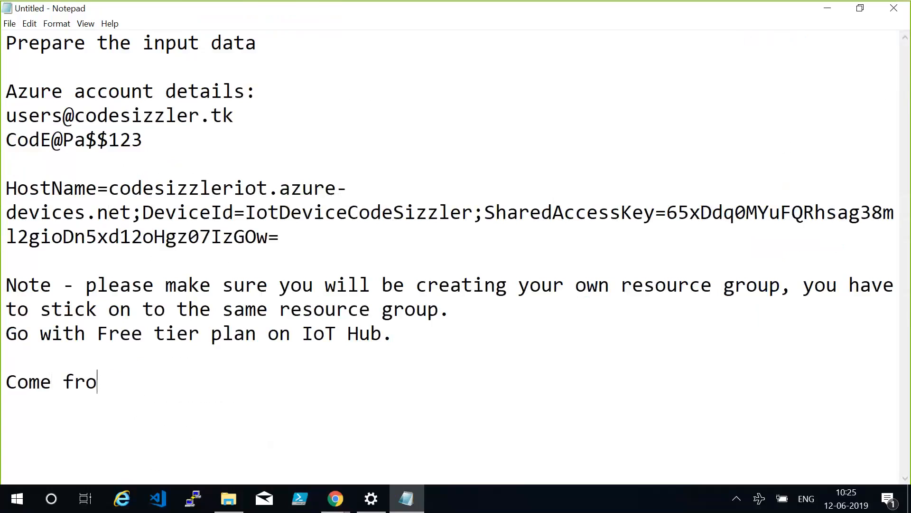
text(or the stora)
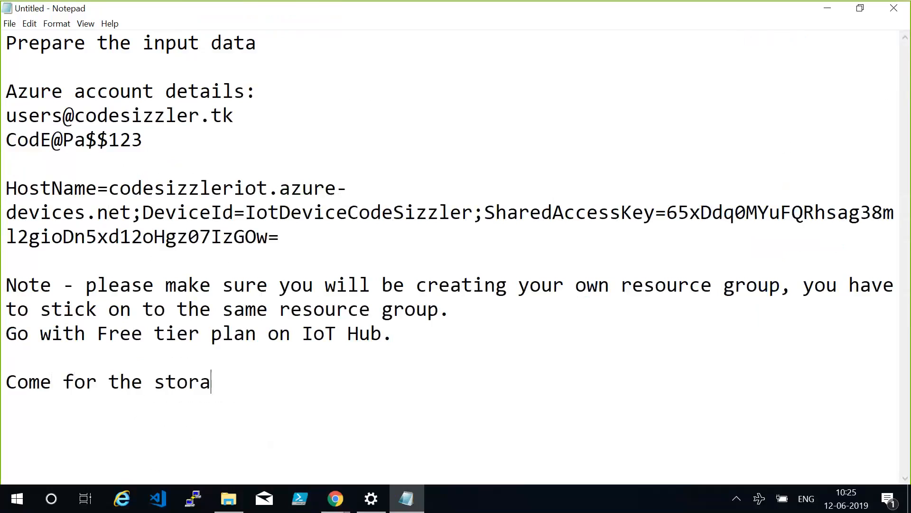
text(ge accoutn)
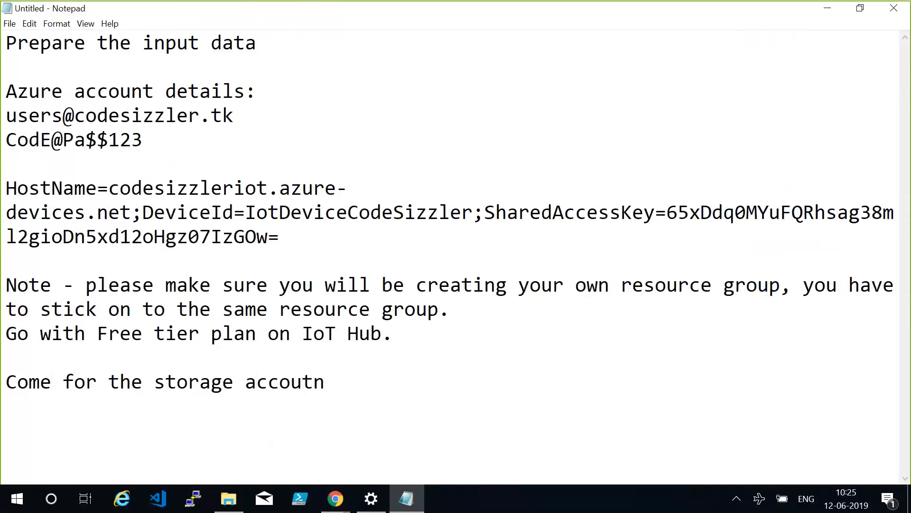
key(BackSpace)
key(BackSpace)
text(nt - CodeSizzl)
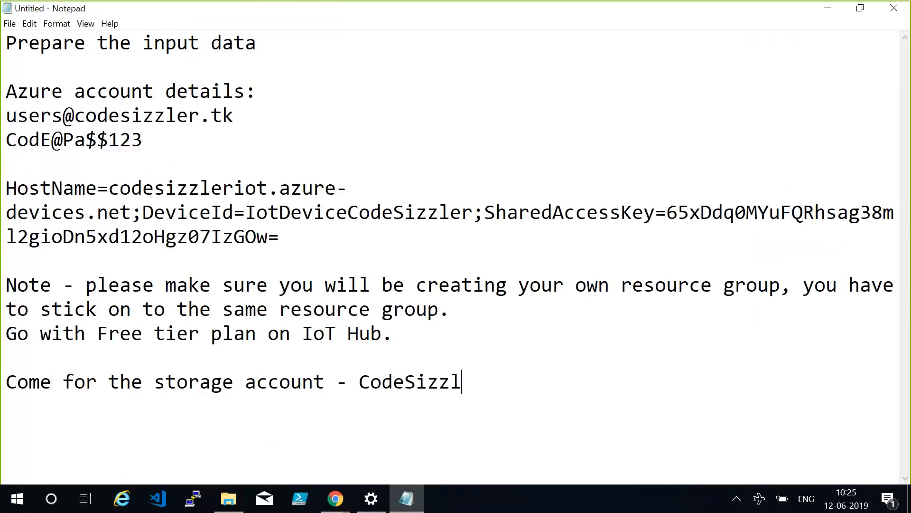
text(erbob)
key(BackSpace)
key(BackSpace)
key(BackSpace)
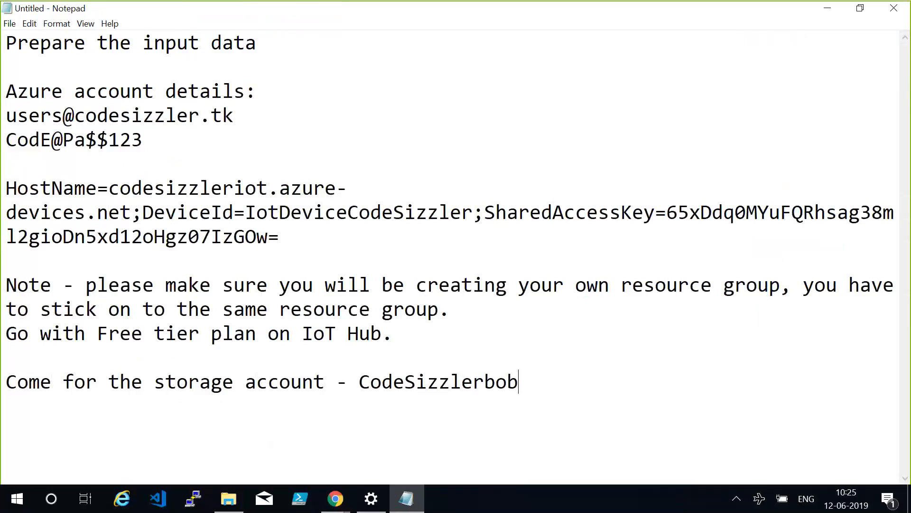
text(lob and creat)
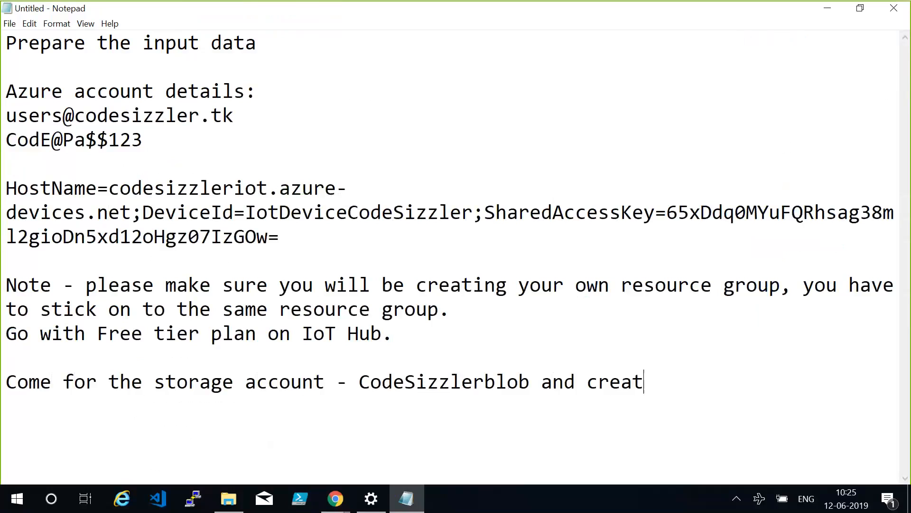
text(e your ow)
key(BackSpace)
text(ow)
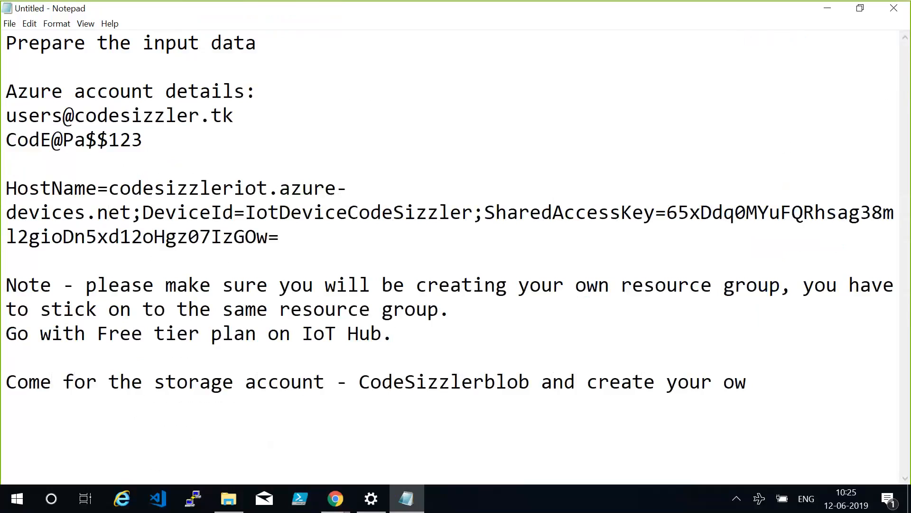
text(n containe)
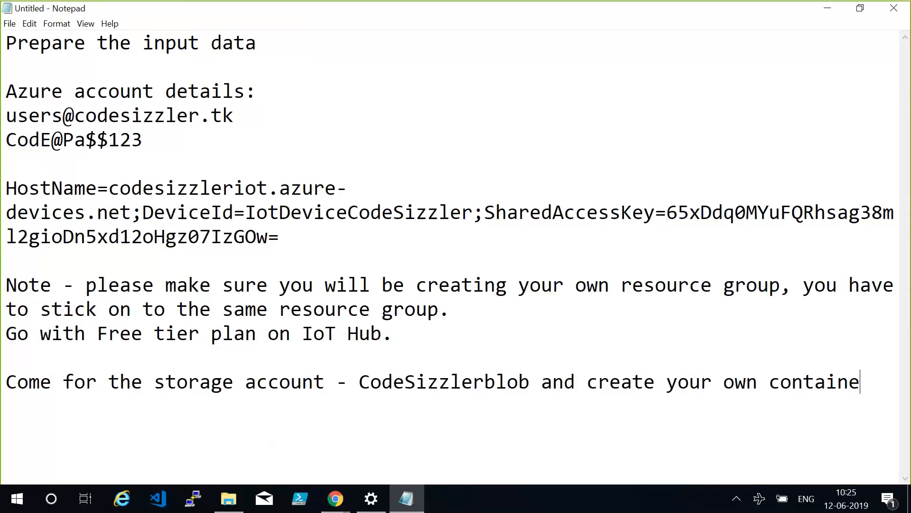
text(r (private))
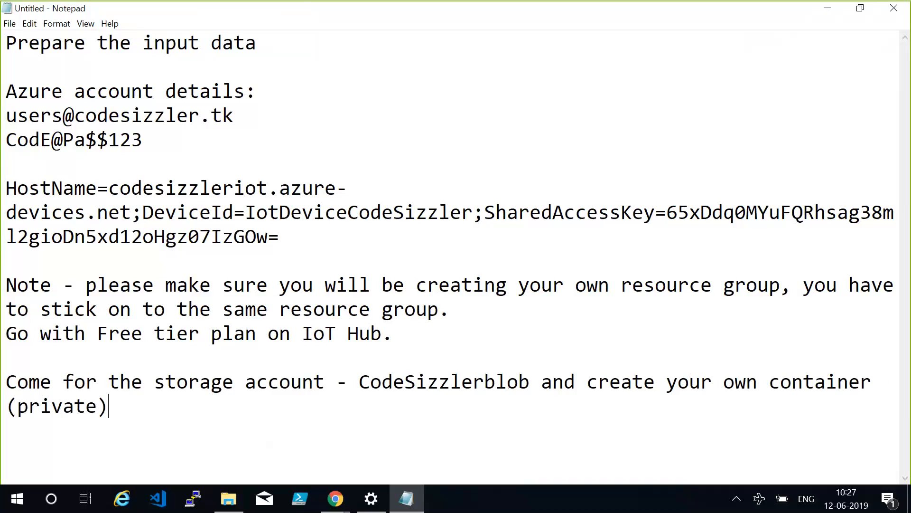
key(alt+Tab)
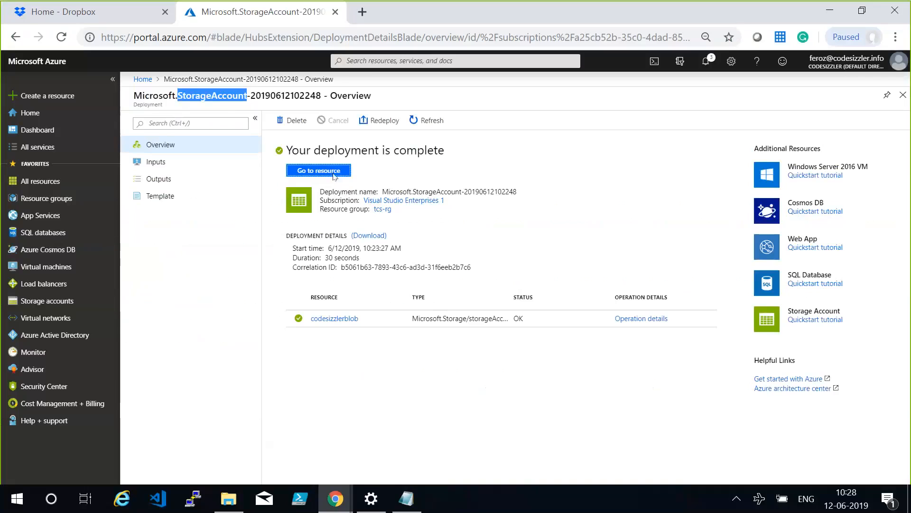
- Open codesizzlerblob, view its blob containers, then go to Create a resource
click(332, 174)
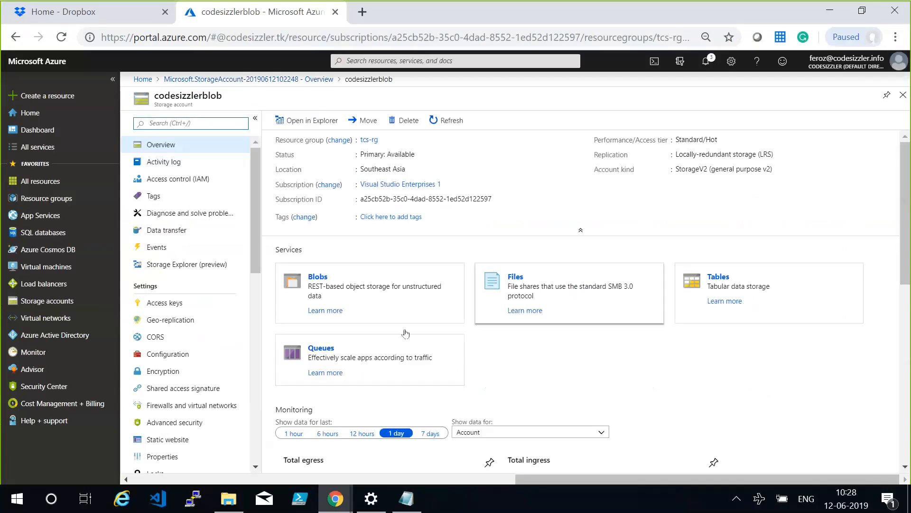
click(415, 319)
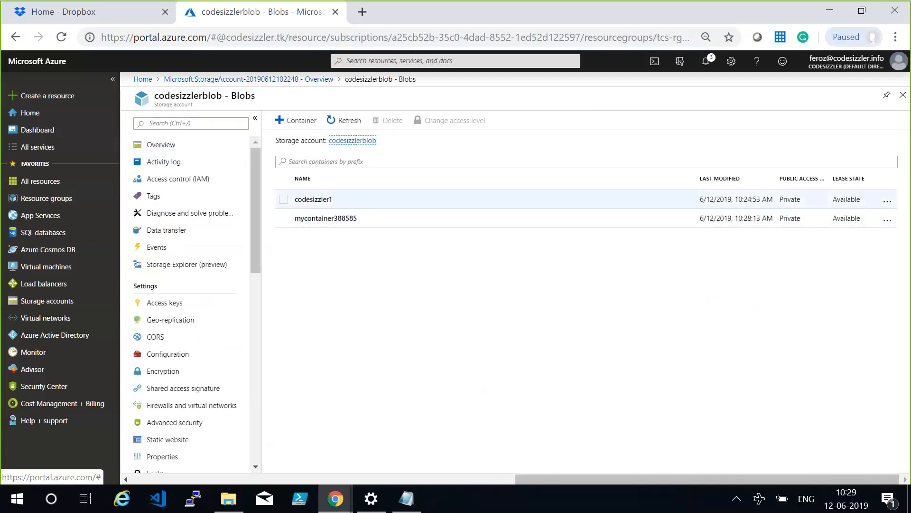
click(49, 93)
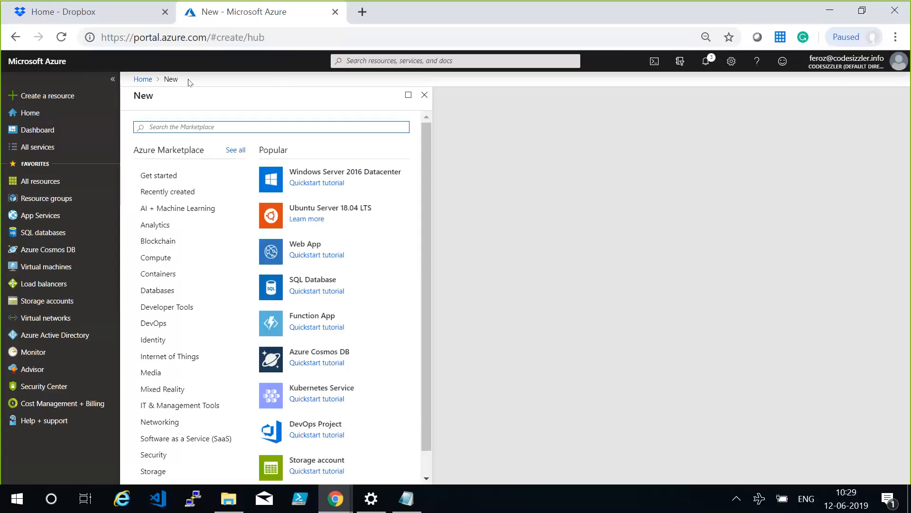
- Find Stream Analytics job in the Marketplace and start creating one
text(stream ana)
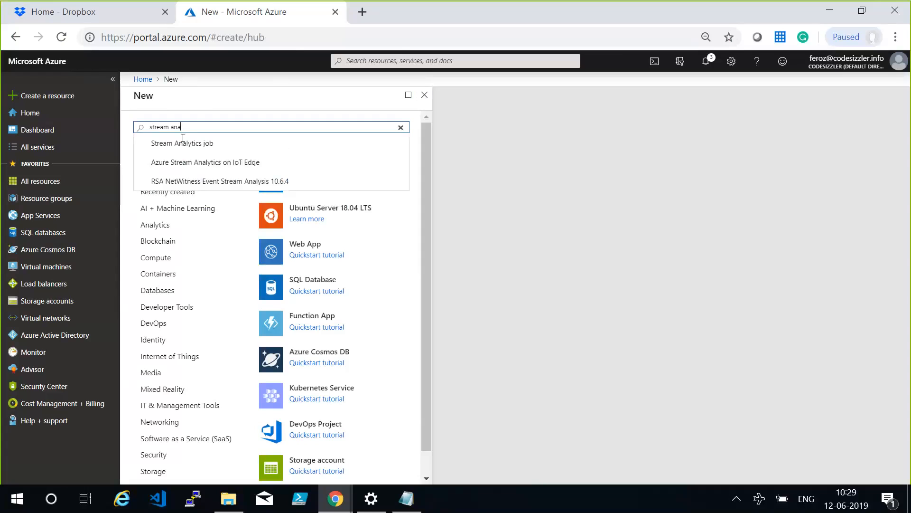
click(215, 143)
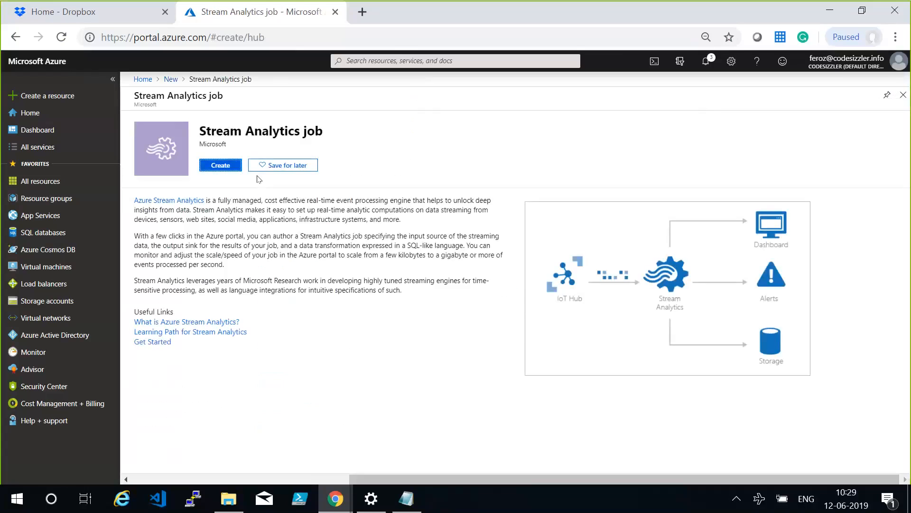
click(224, 169)
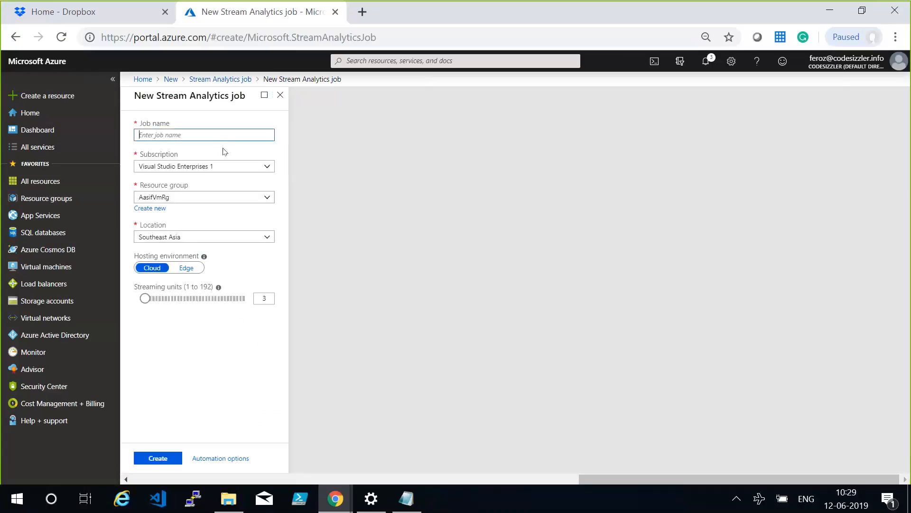
- Name the job codesizzlerjob, place it in tcs-rg with 1 streaming unit, and create it
text(codes)
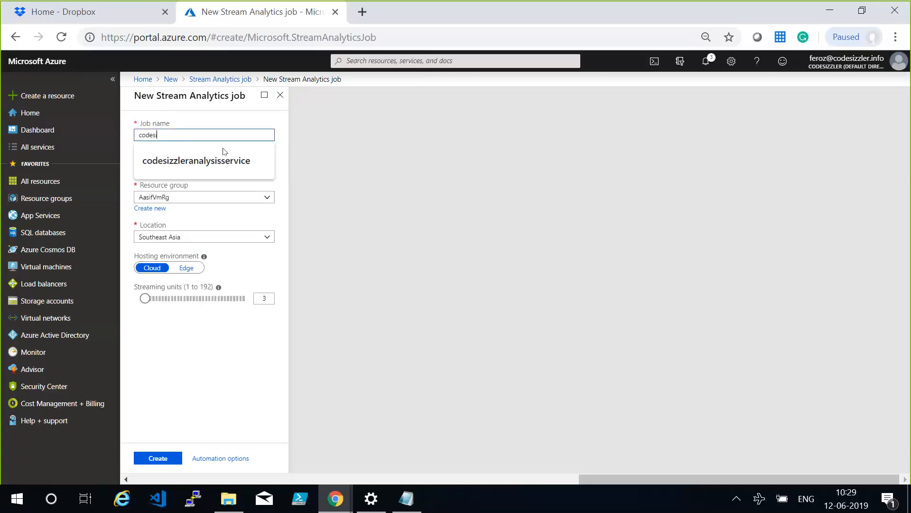
text(izzlerjon)
key(BackSpace)
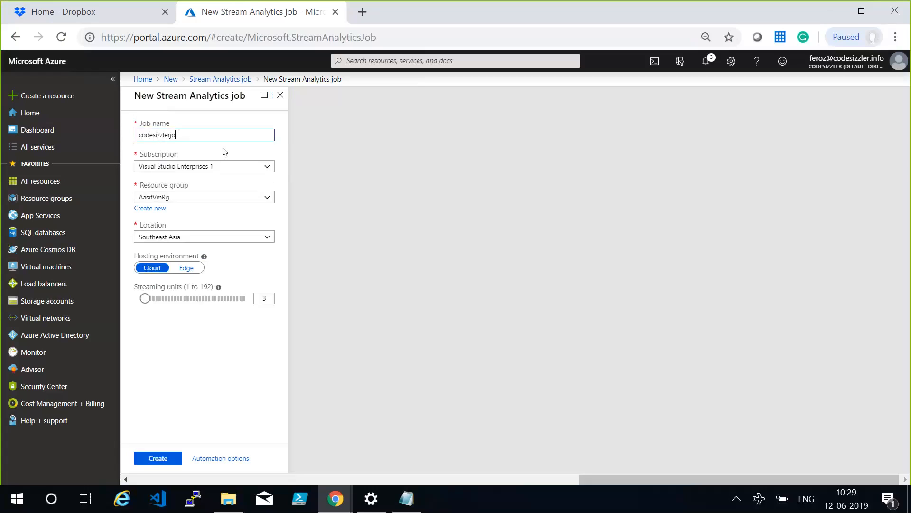
text(b)
key(Tab)
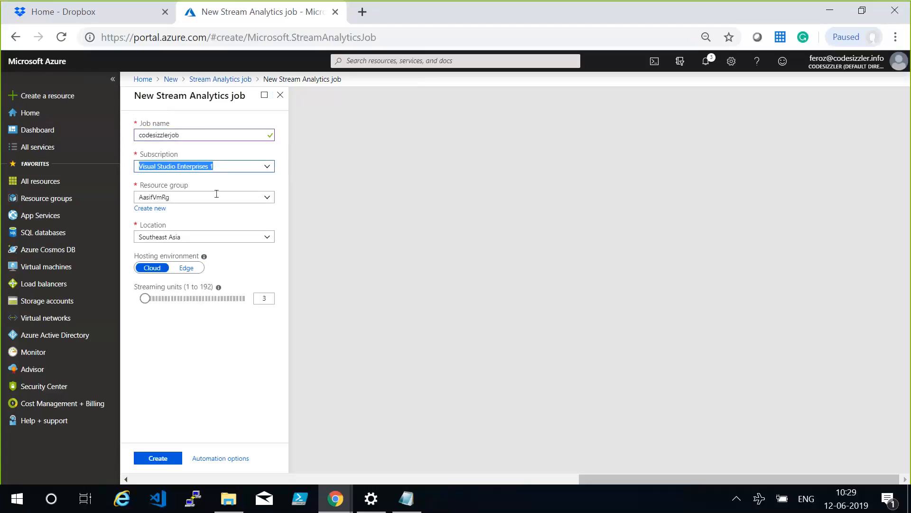
click(216, 196)
click(171, 276)
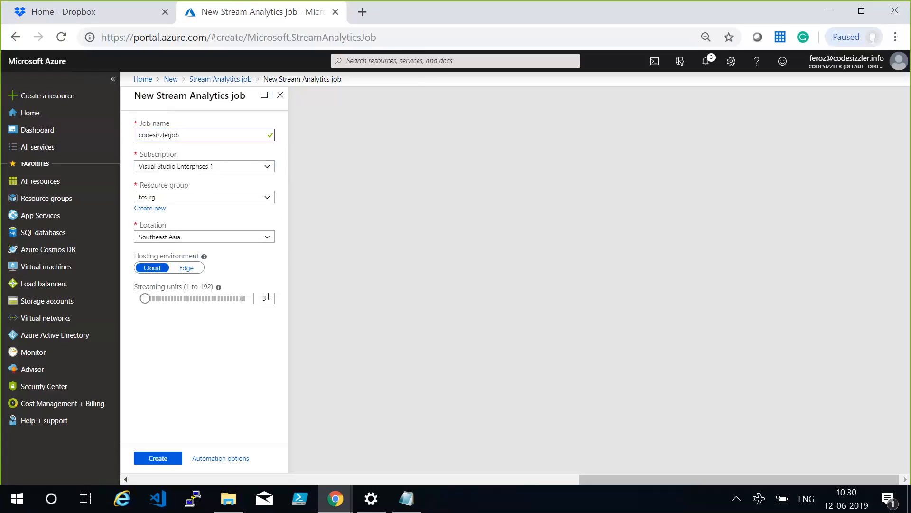
key(Tab)
text(1)
click(147, 459)
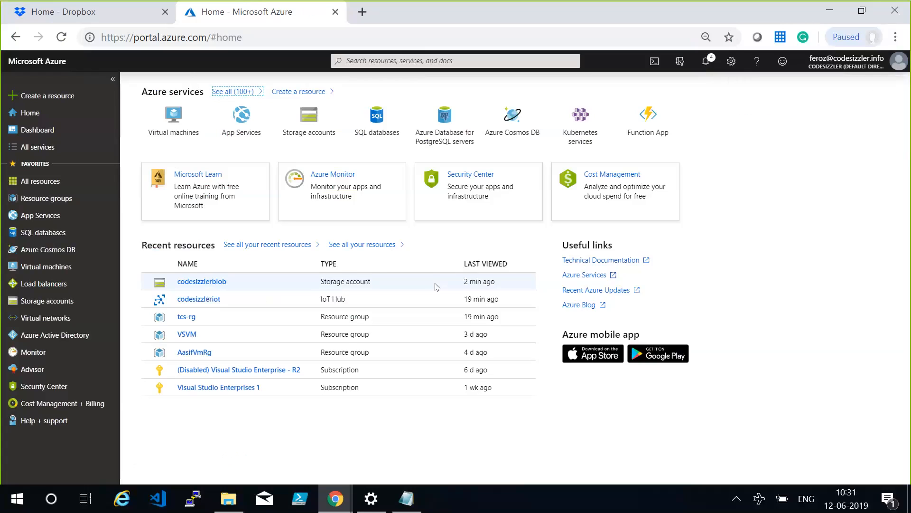
- Open the codesizzlerjob resource from the StreamAnalyticsJob deployment notification
click(706, 60)
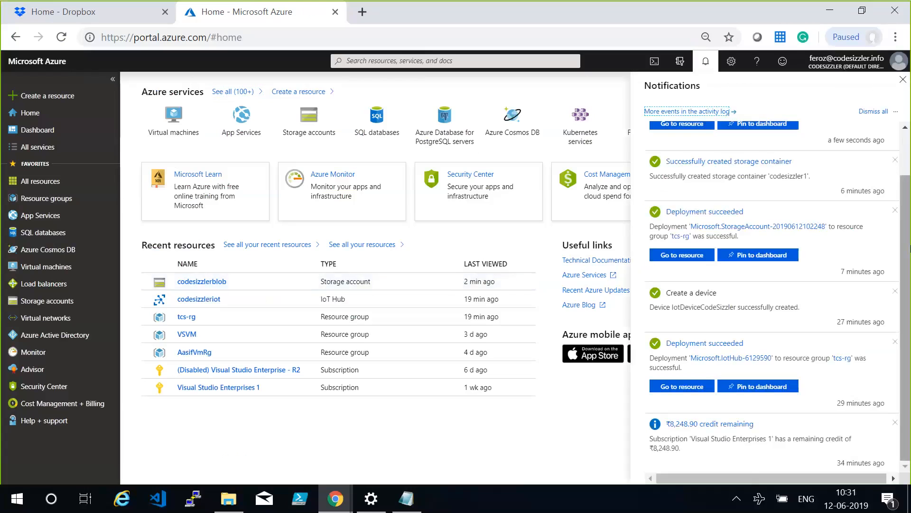
scroll(902, 247, up, 1)
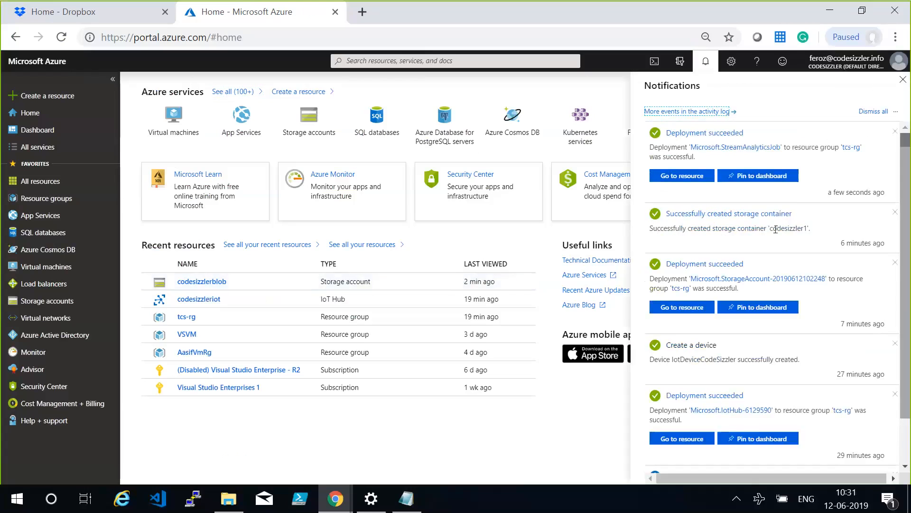
click(686, 181)
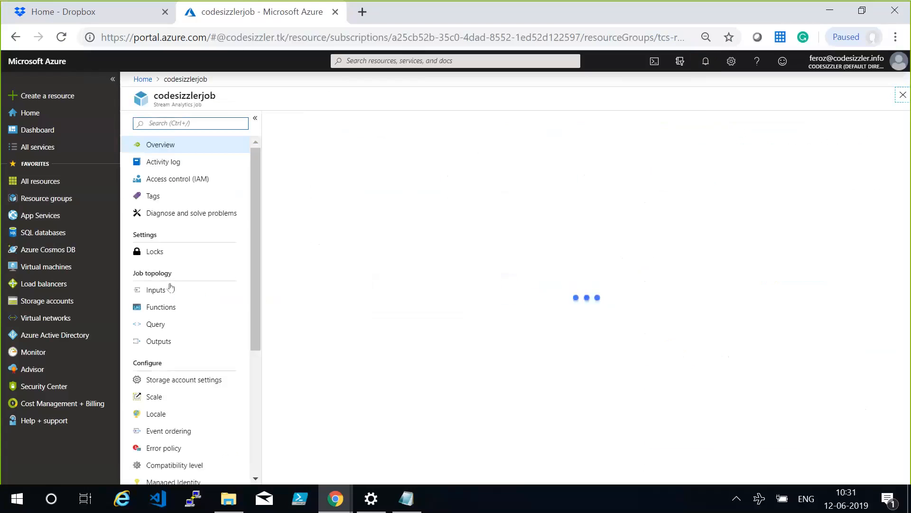
click(166, 297)
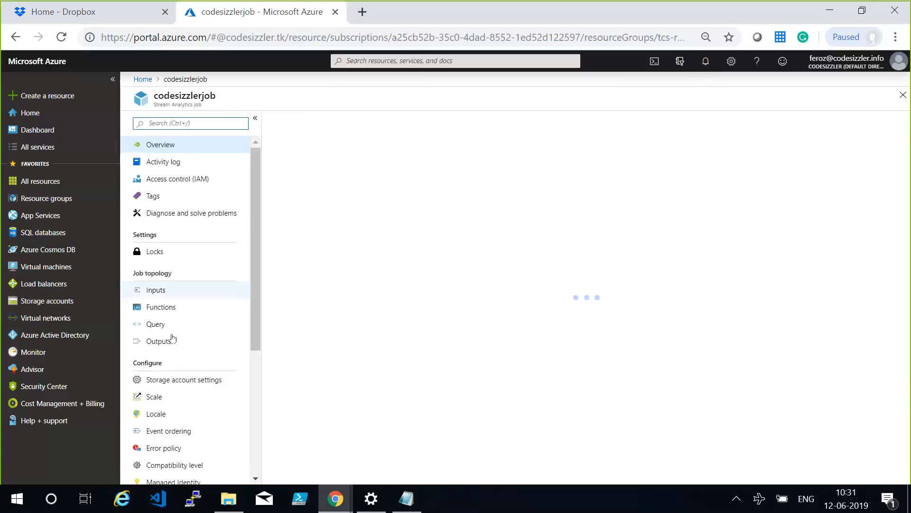
- Bring up the '8-8 - RealTime Ingestion and Processing in Azure' deck from Downloads
click(240, 504)
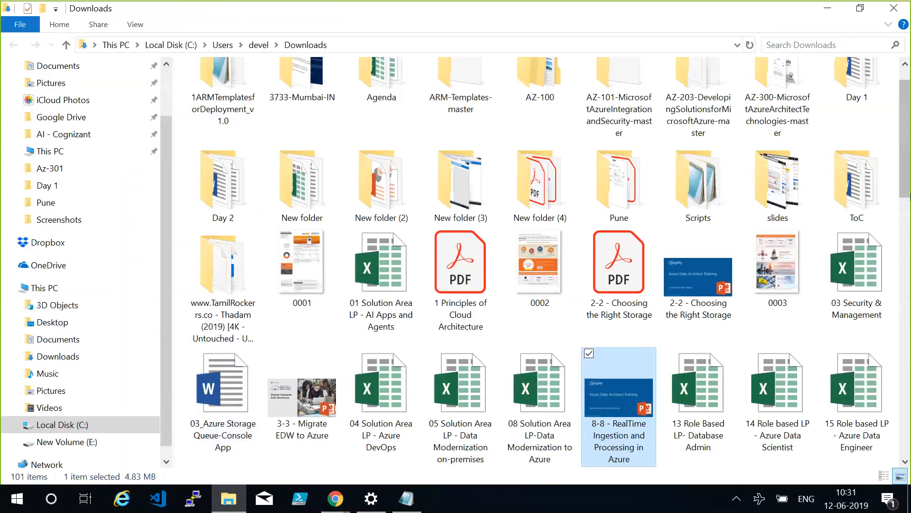
scroll(892, 152, up, 2)
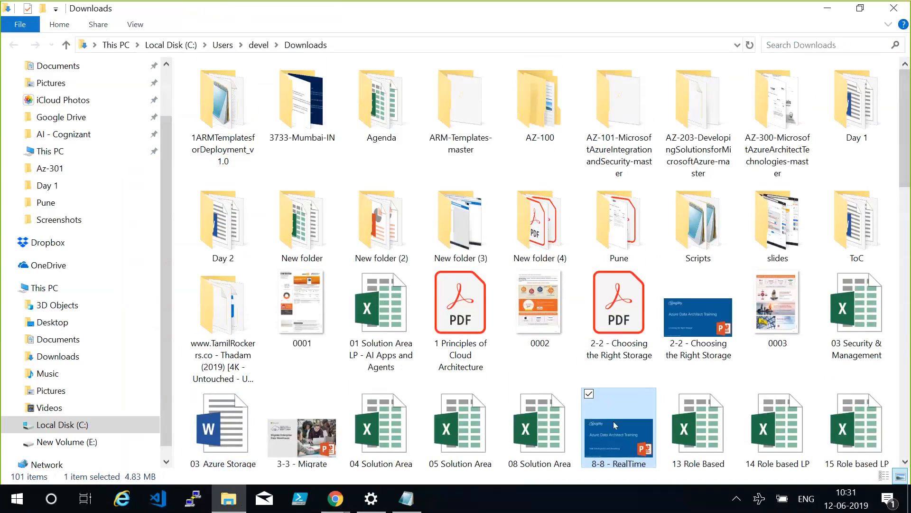
scroll(702, 256, down, 2)
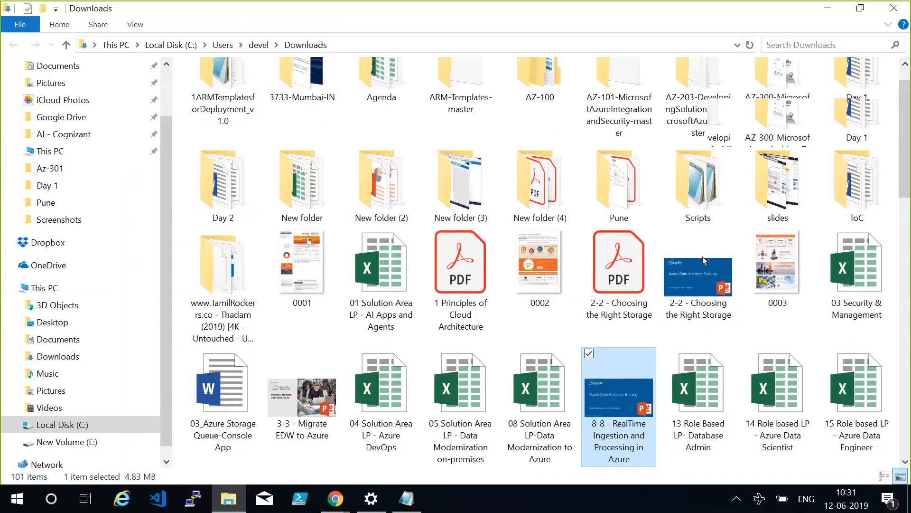
click(828, 8)
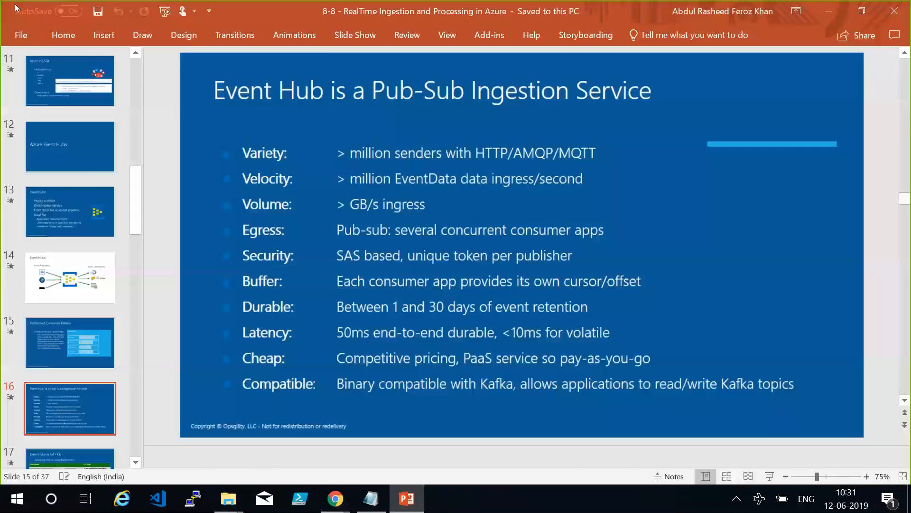
- Move the presentation to slide 25, 'Stream Analytics Job Query', then minimise PowerPoint
key(Down)
key(Down)
key(Down)
key(Down)
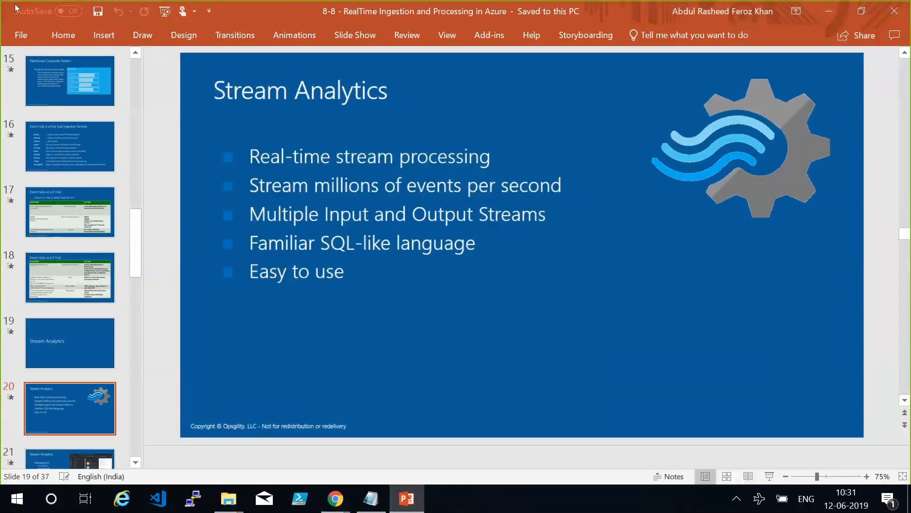
key(Down)
key(Down)
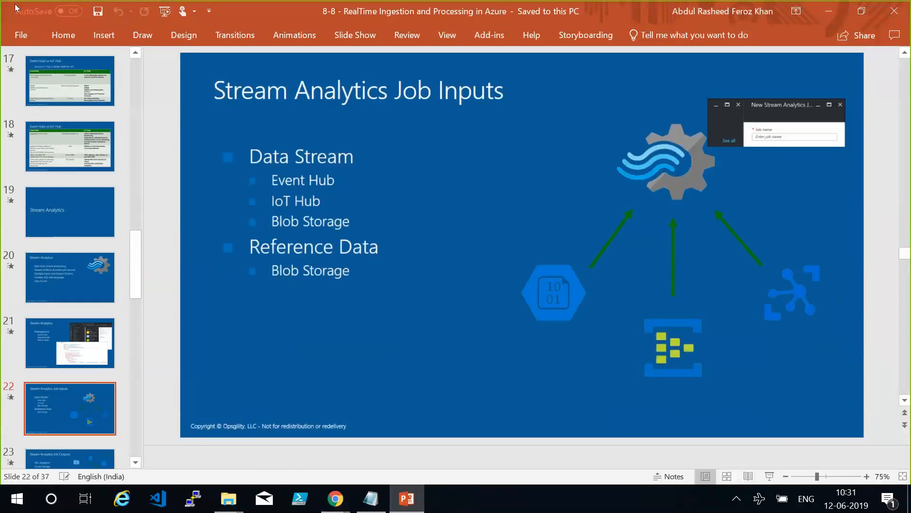
key(Down)
key(Down)
key(Down)
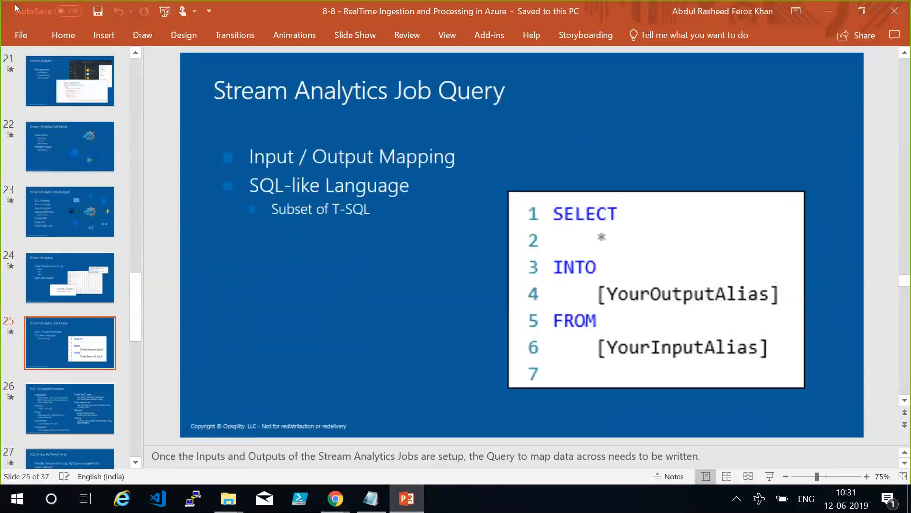
key(Down)
key(Up)
click(402, 507)
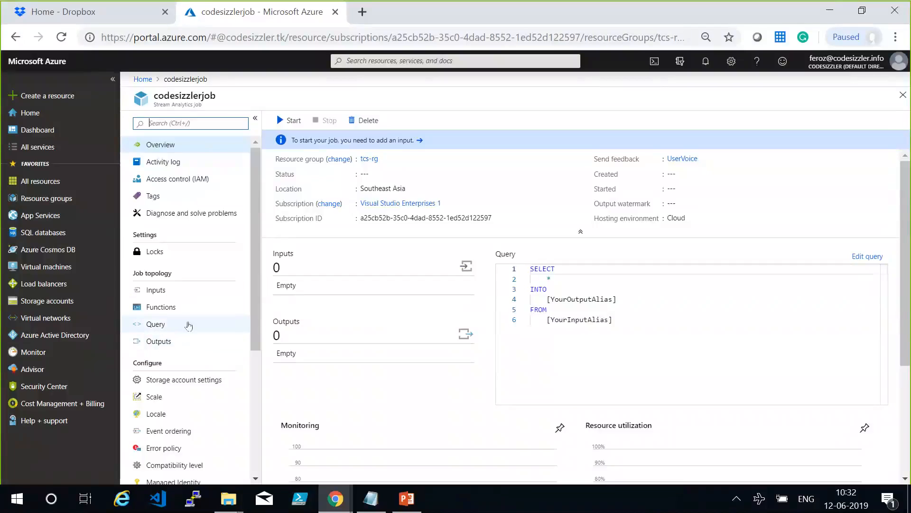
- From the codesizzlerjob Inputs page, begin adding an IoT Hub stream input
click(186, 296)
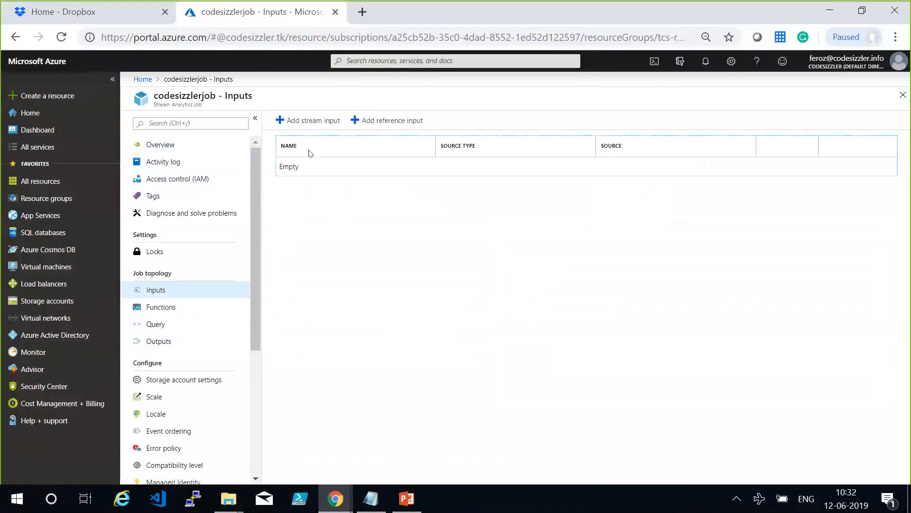
click(300, 121)
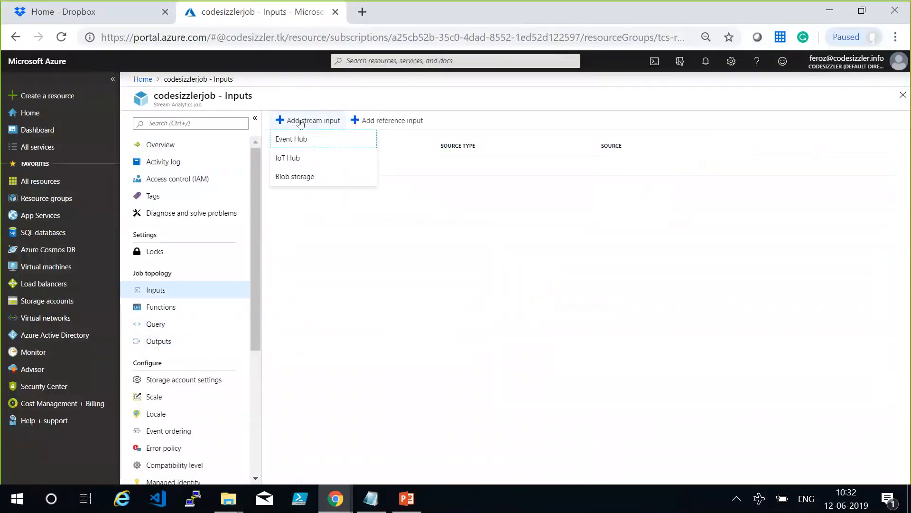
click(305, 158)
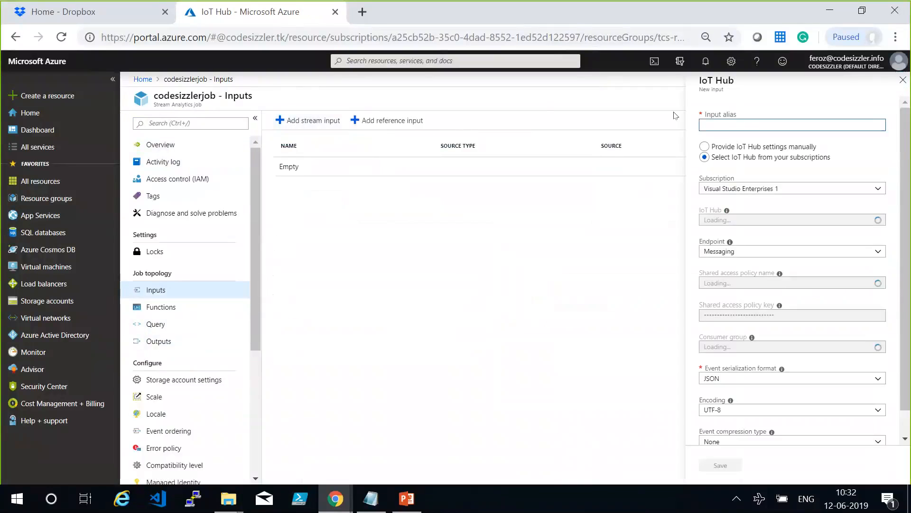
- Name the input codesizzleriot, select the codesizzleriot IoT hub and set its shared access policy
text(codesizzler)
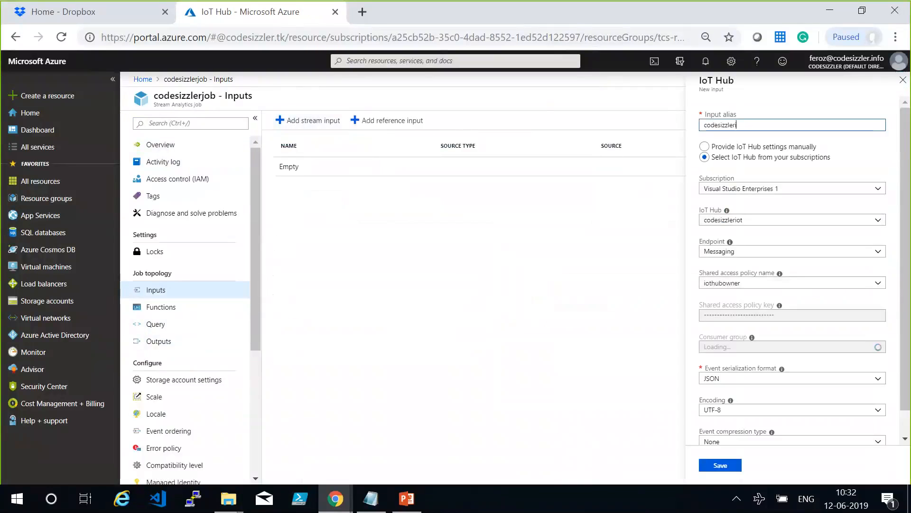
text(iot)
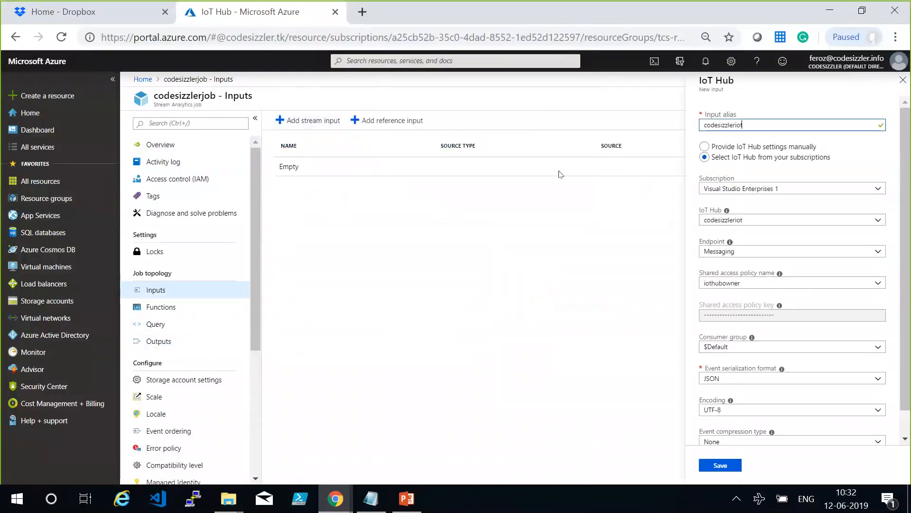
click(793, 221)
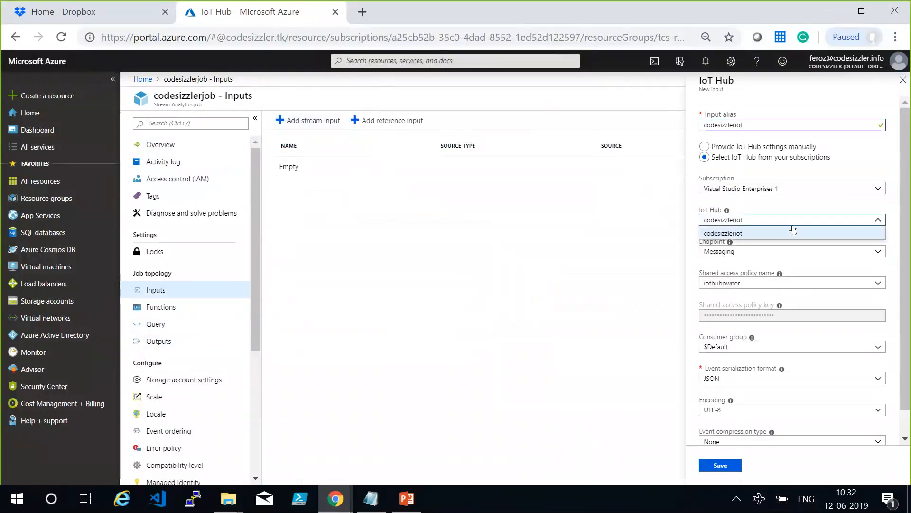
click(781, 233)
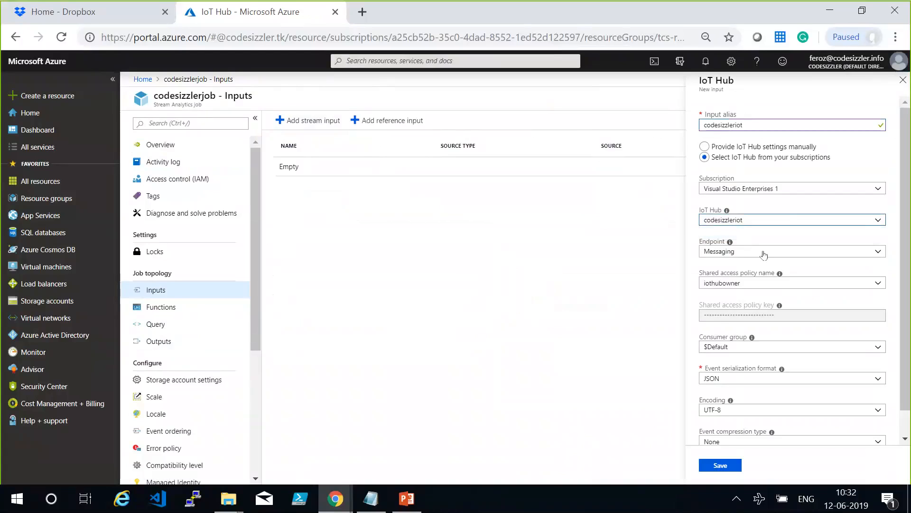
mouse_move(730, 243)
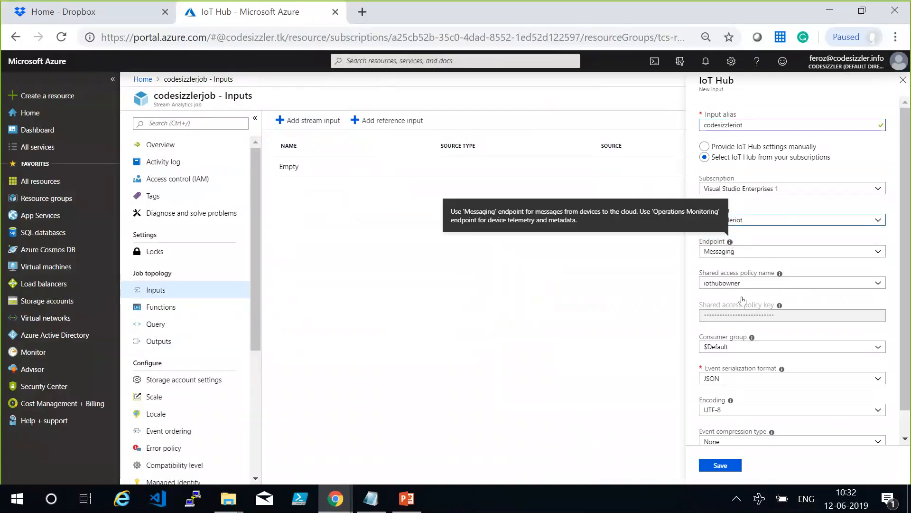
click(752, 283)
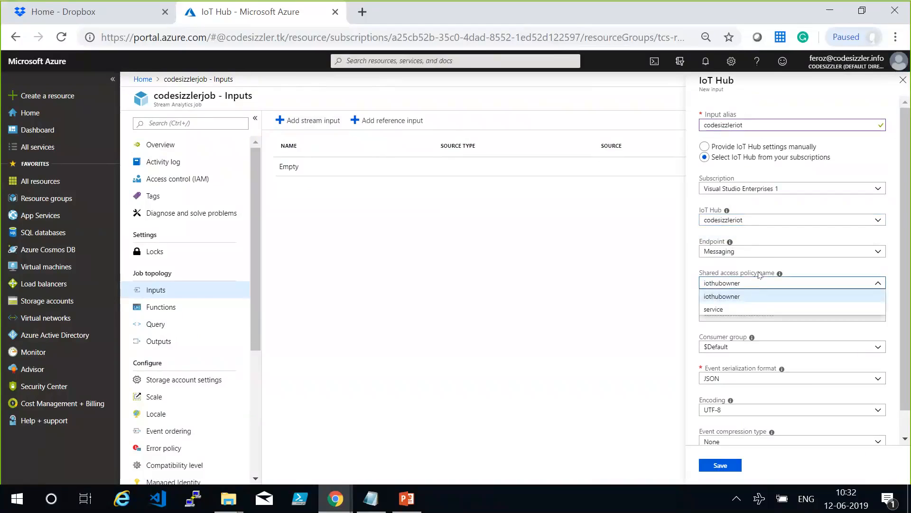
click(759, 275)
click(760, 282)
click(767, 299)
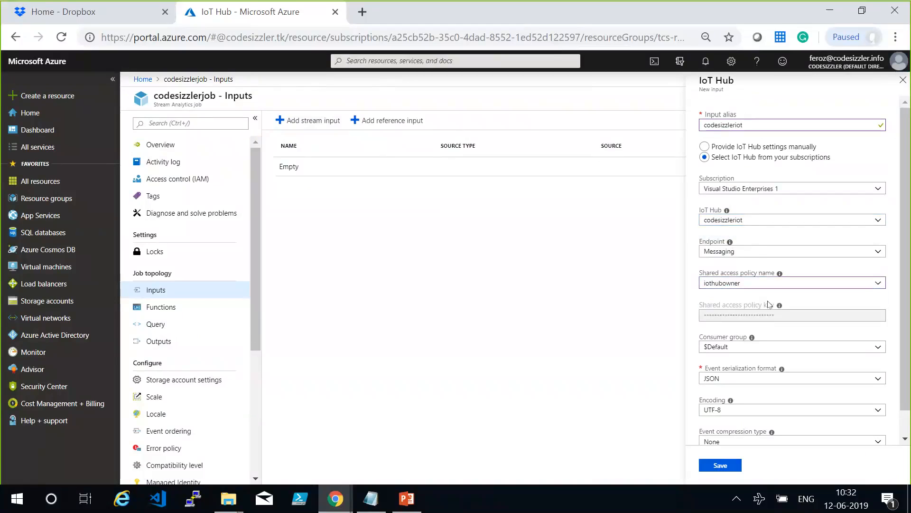
click(772, 284)
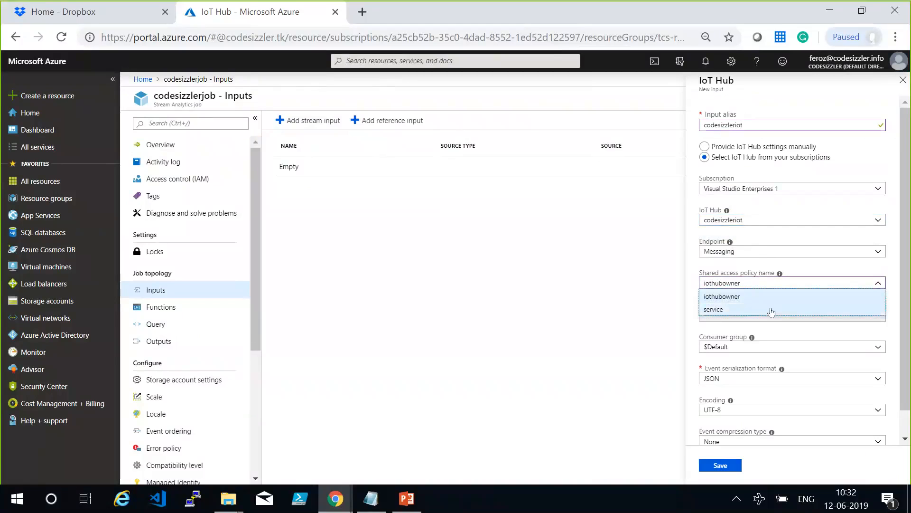
click(771, 309)
click(797, 282)
click(798, 284)
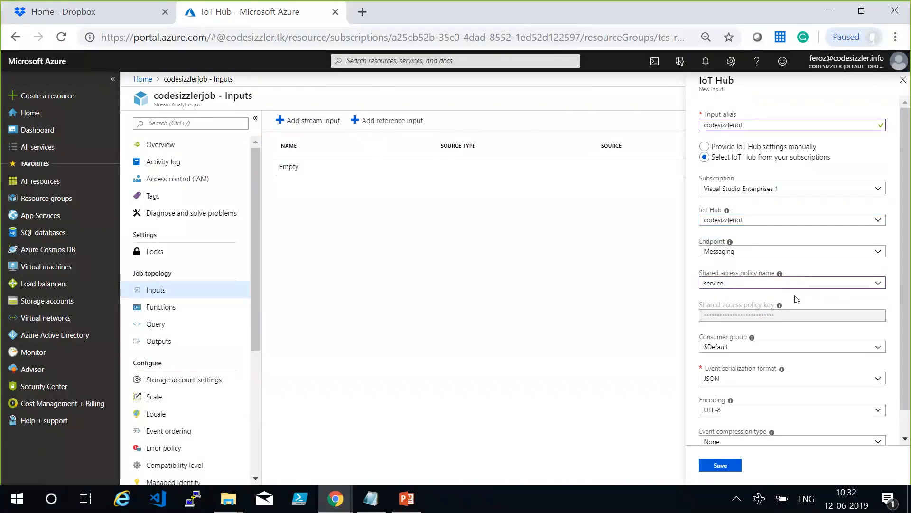
drag(910, 294, 910, 318)
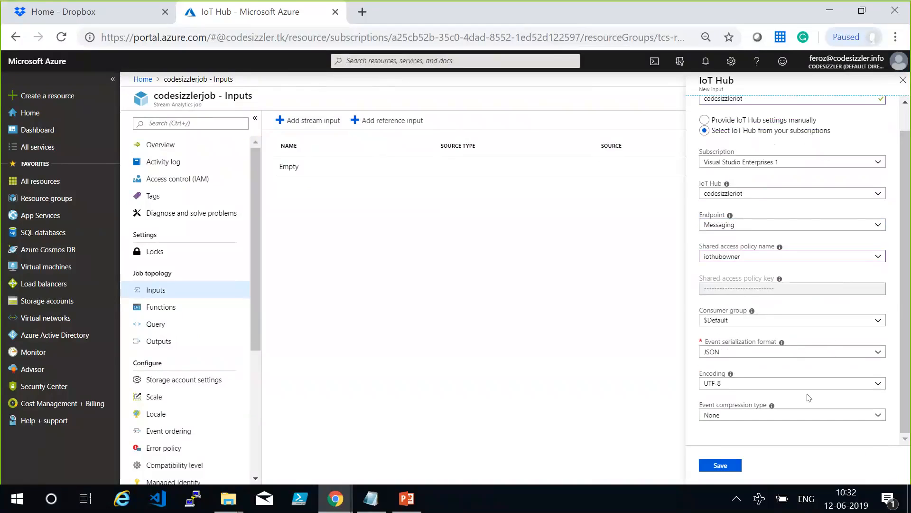
- Keep JSON event serialization and save the codesizzleriot input
click(812, 357)
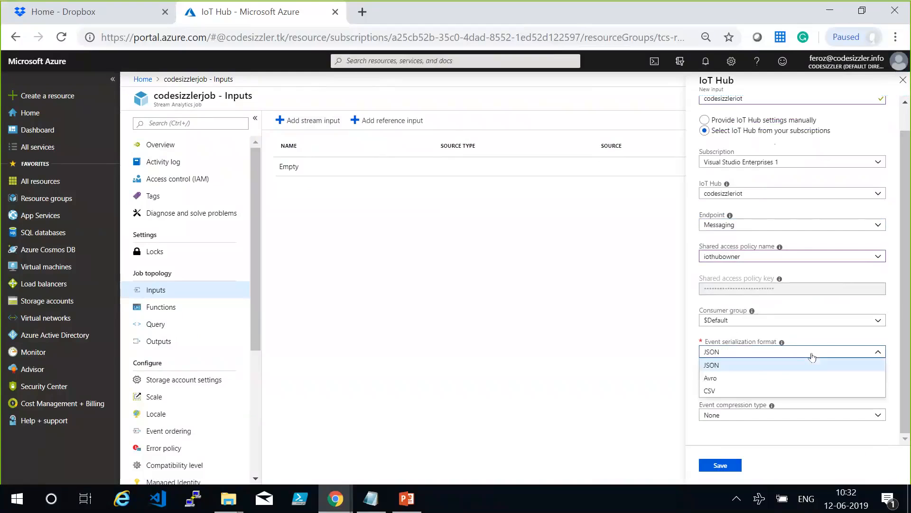
click(395, 506)
key(Page_Up)
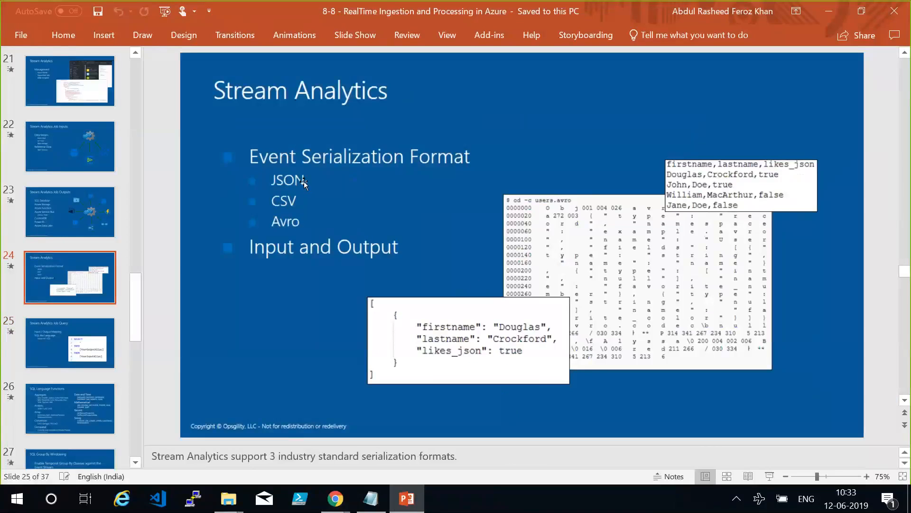
click(407, 505)
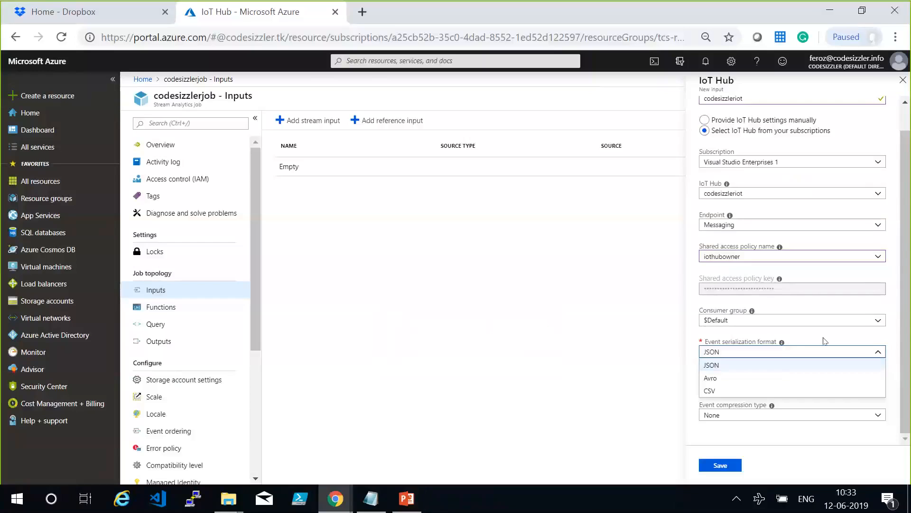
click(827, 339)
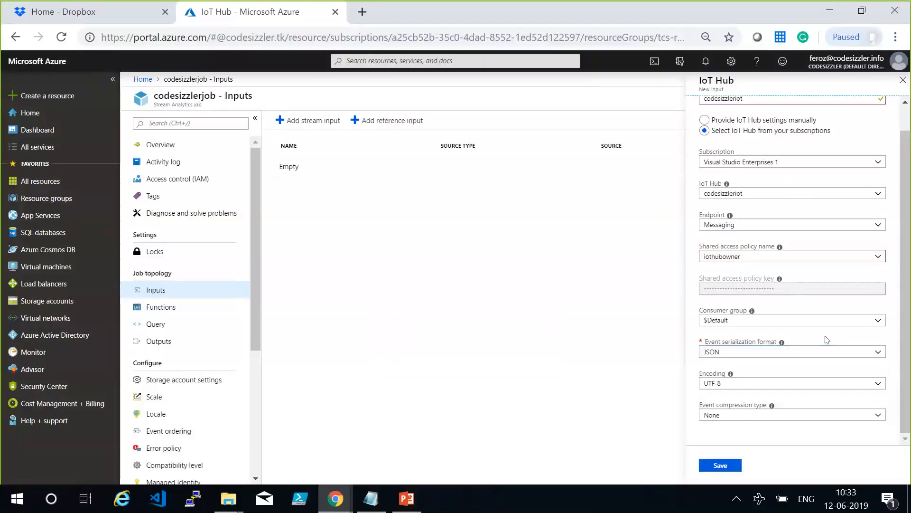
click(722, 466)
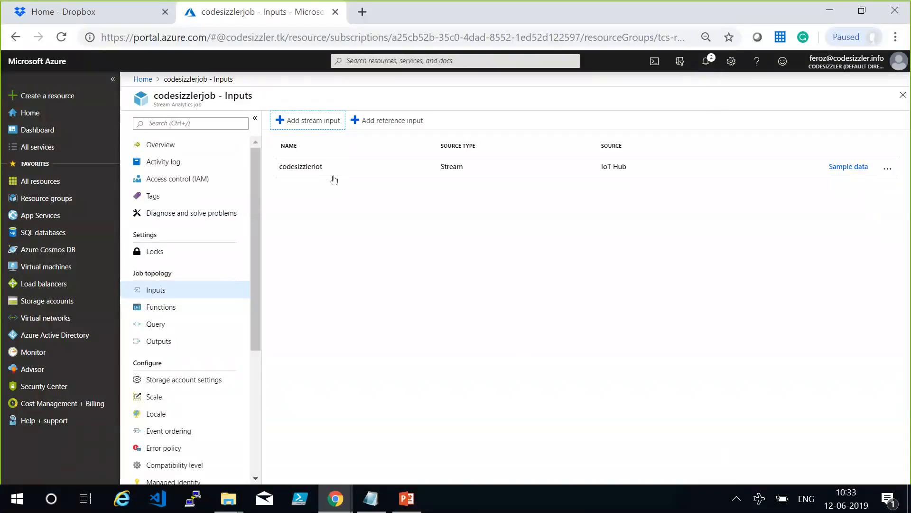
- Start a new Blob storage output for the job with alias codesizzlerout
click(190, 341)
click(287, 120)
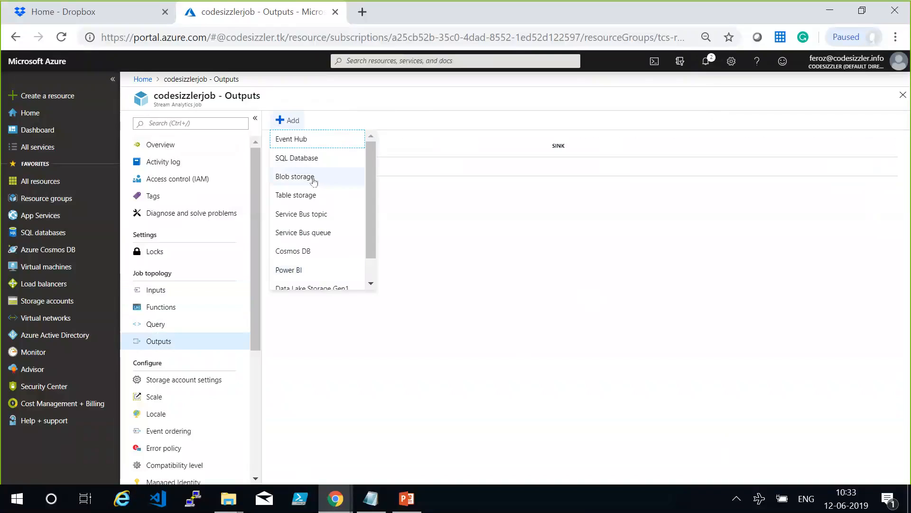
click(554, 263)
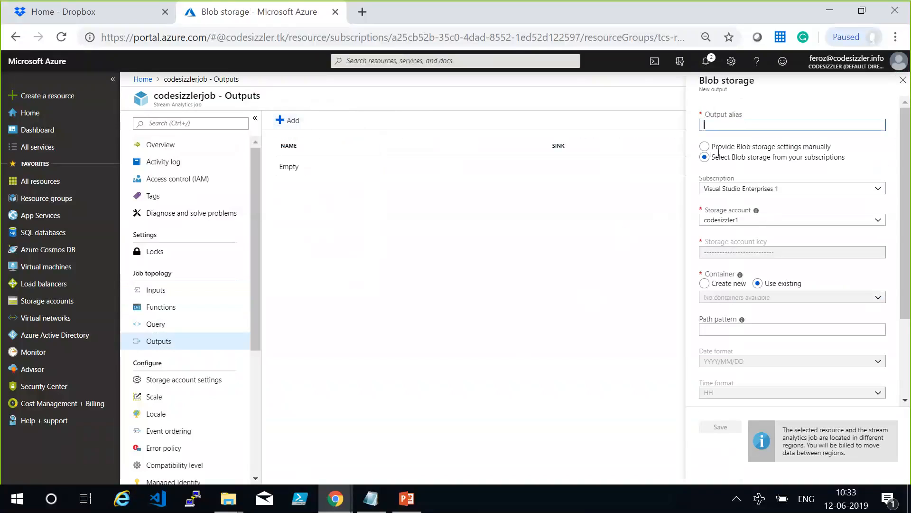
text(c)
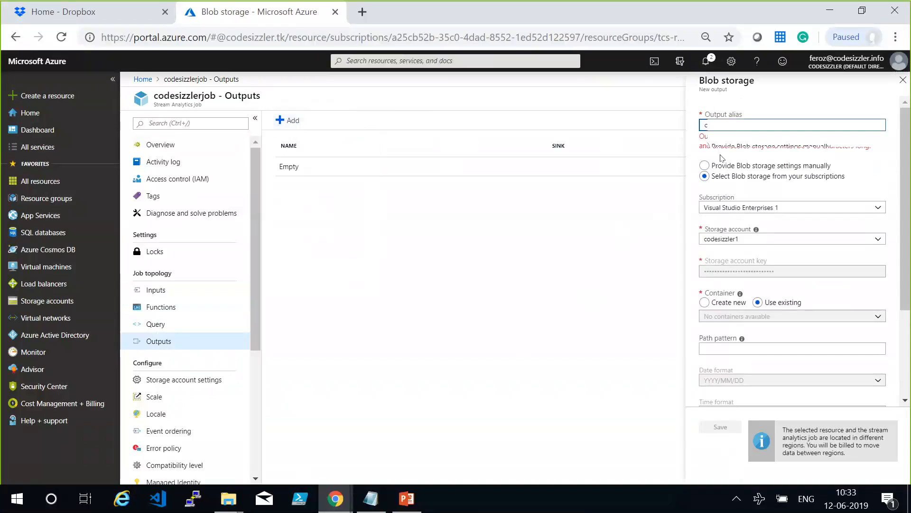
text(odesizzl)
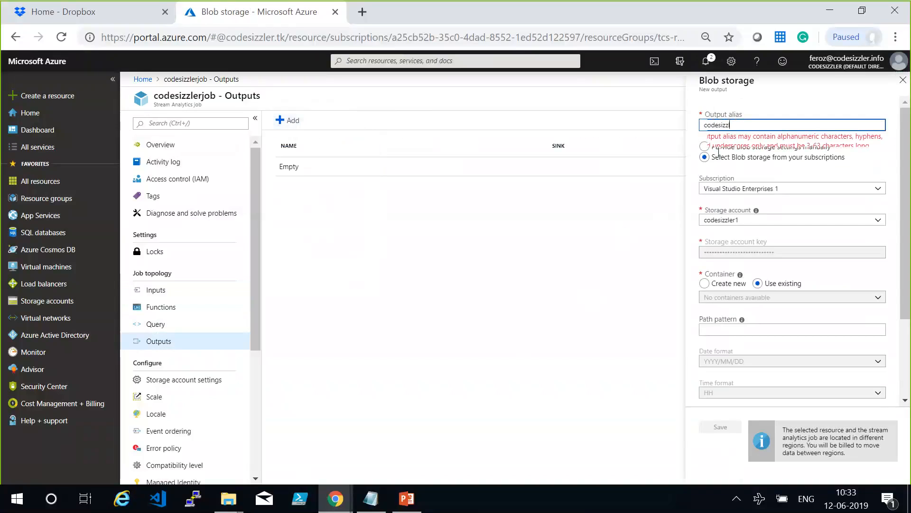
text(erout)
key(Tab)
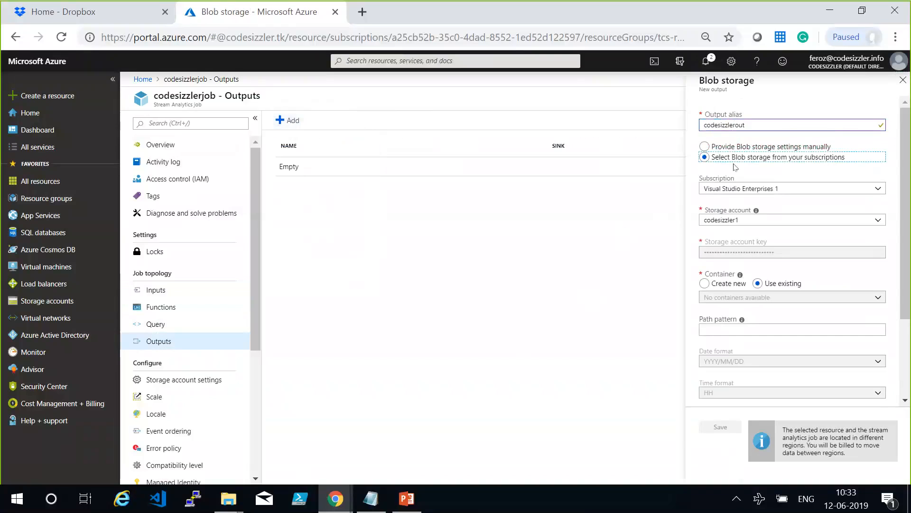
- Choose storage account codesizzlerblob and the existing container codesizzler1
click(828, 220)
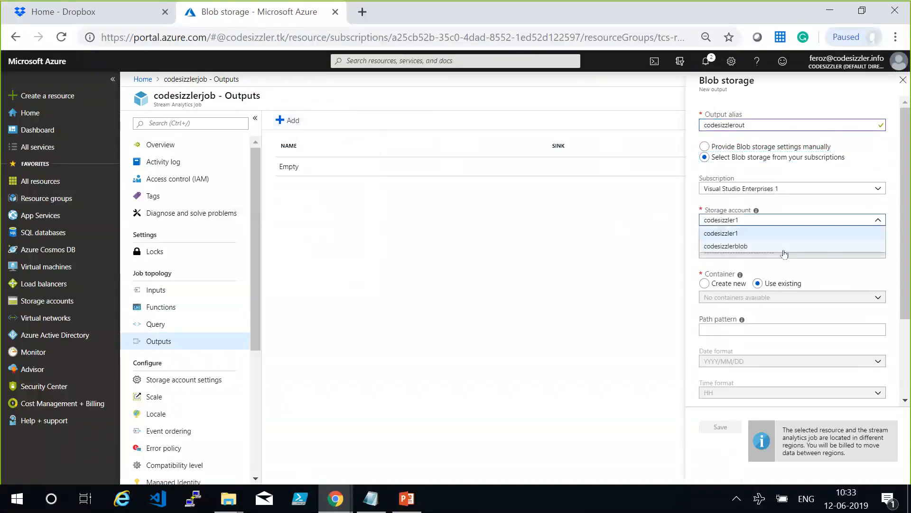
click(783, 247)
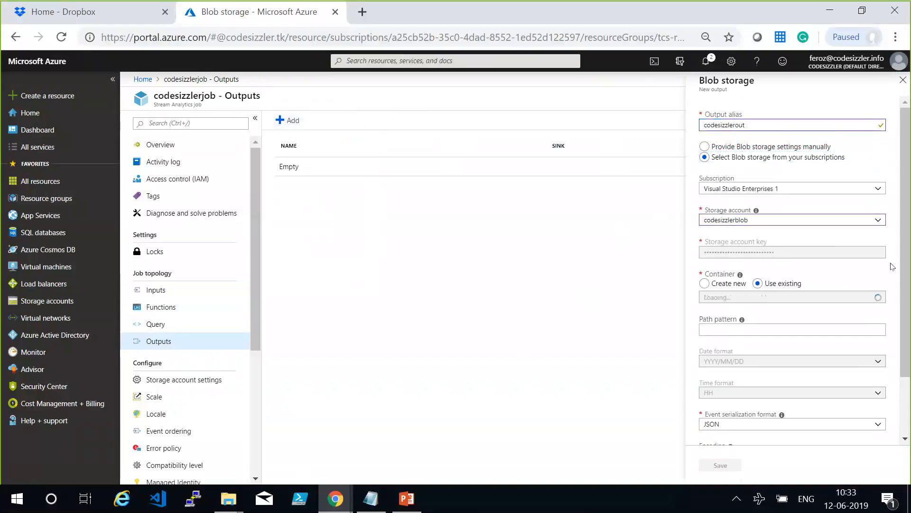
scroll(807, 276, down, 3)
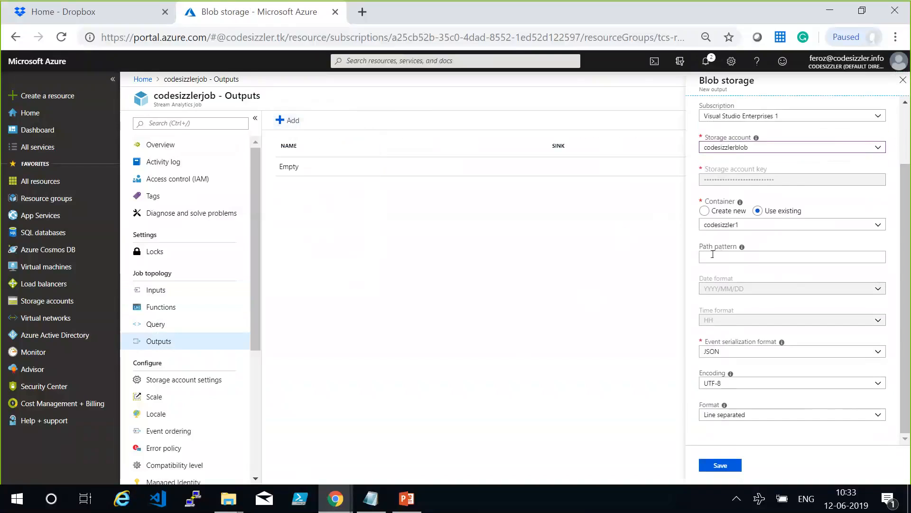
click(797, 228)
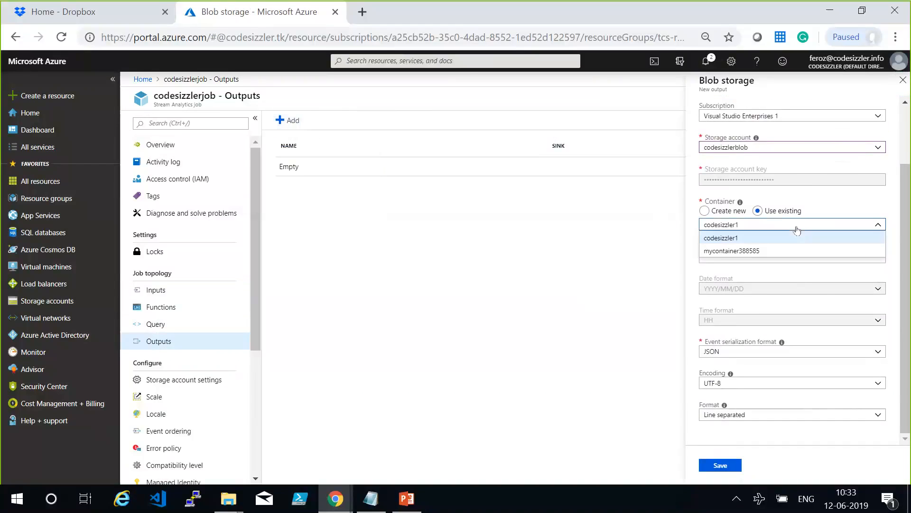
click(747, 243)
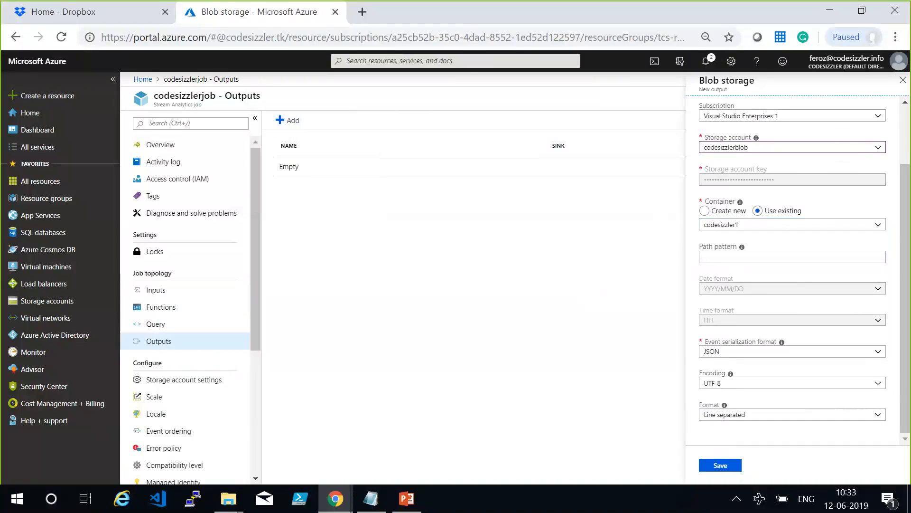
click(112, 19)
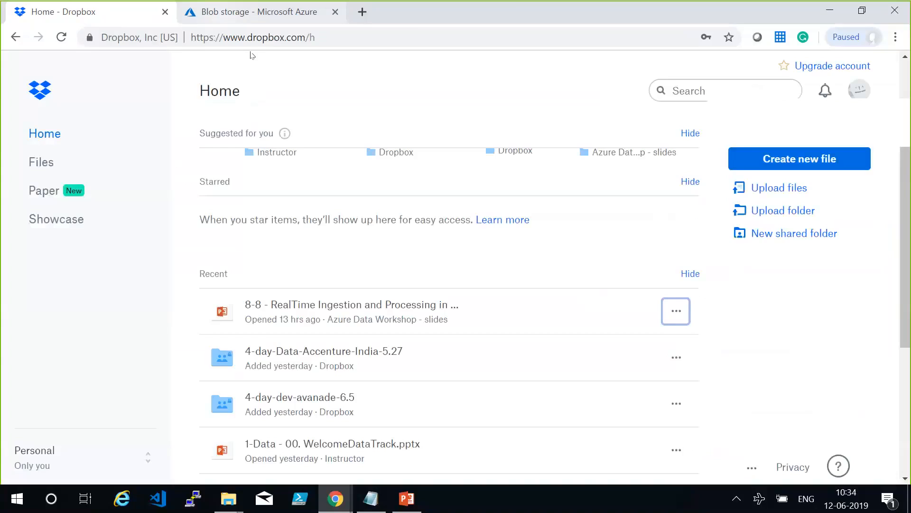
- Duplicate the Azure Blob storage tab in Chrome and return to the original form
click(241, 12)
right_click(241, 13)
click(276, 65)
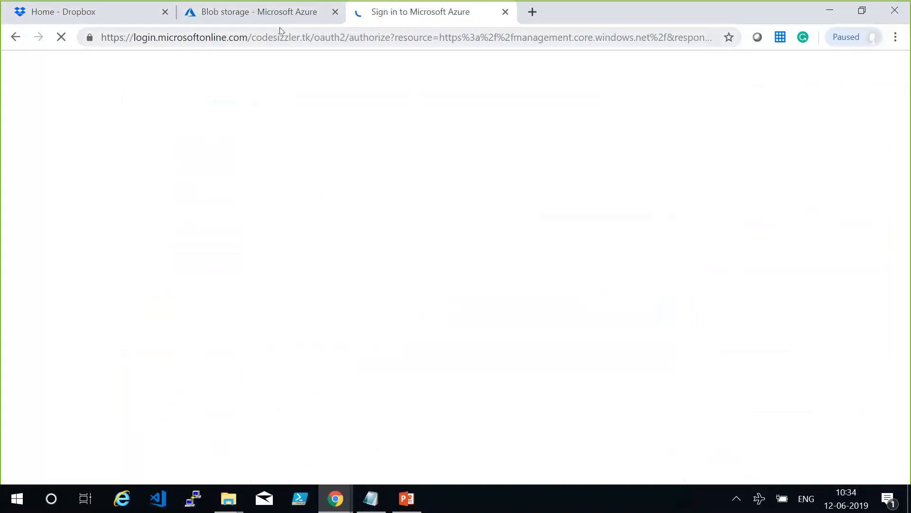
click(309, 19)
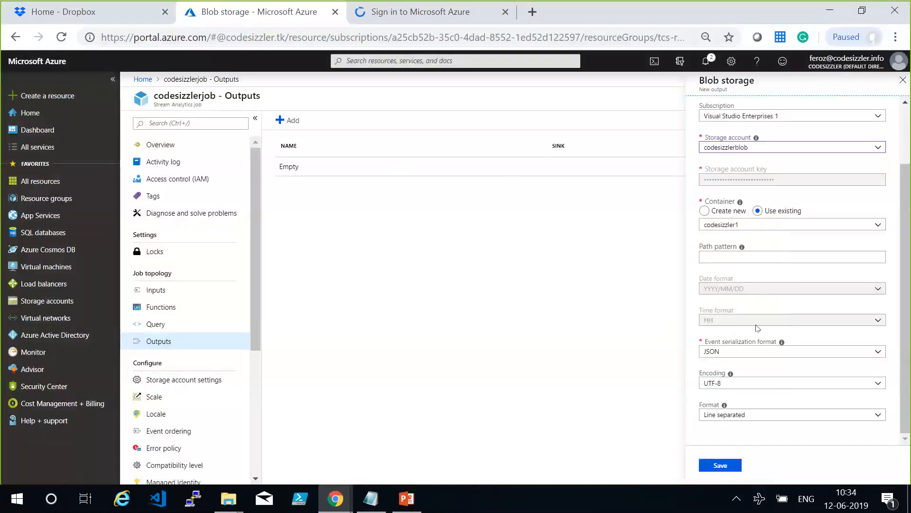
- Reconfirm container codesizzler1 and save the codesizzlerout Blob storage output
scroll(910, 350, up, 2)
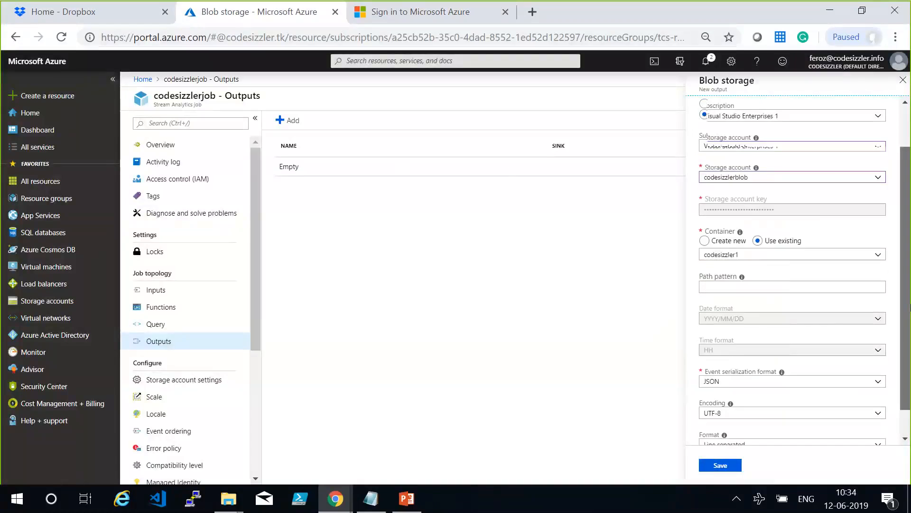
click(826, 302)
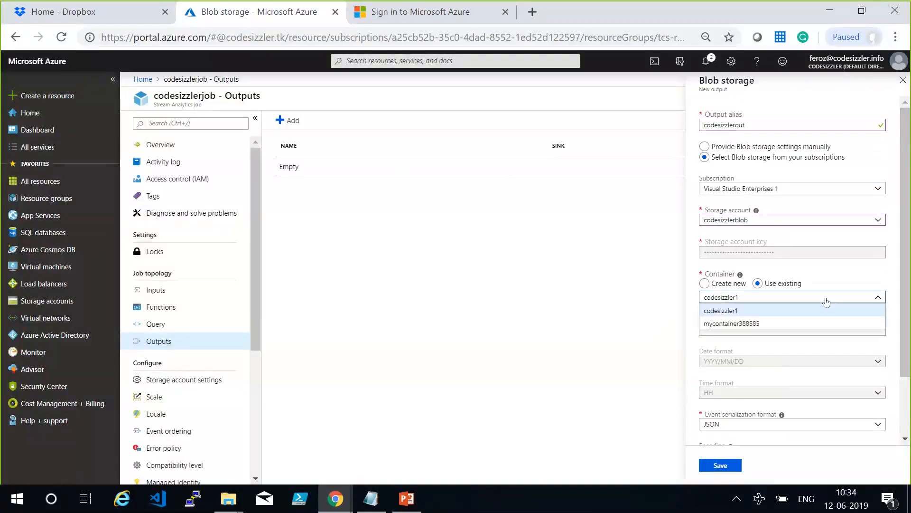
click(826, 303)
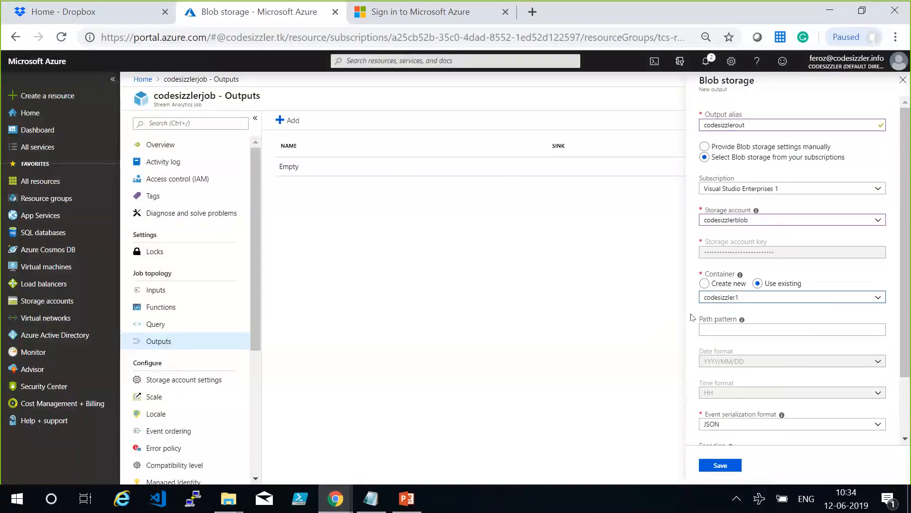
scroll(901, 229, down, 2)
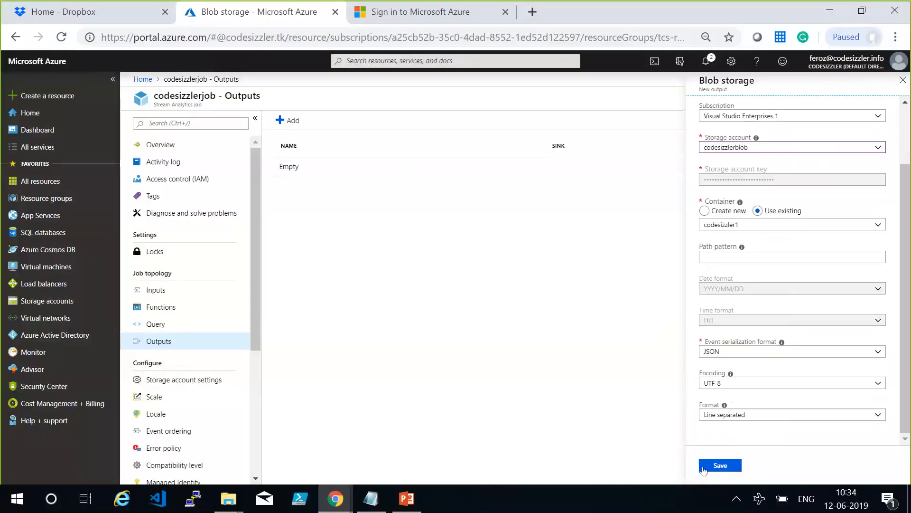
click(720, 465)
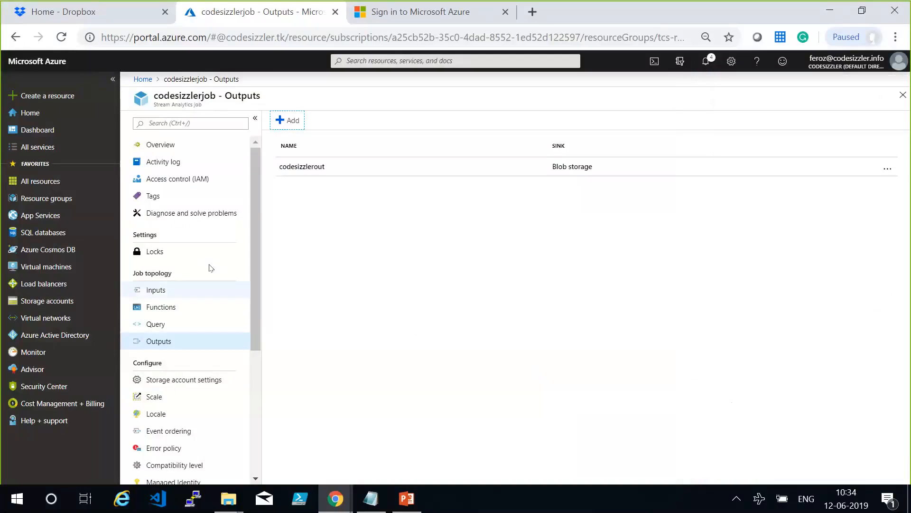
- Check the codesizzlerjob Overview and Outputs pages, then open its Query editor
click(199, 145)
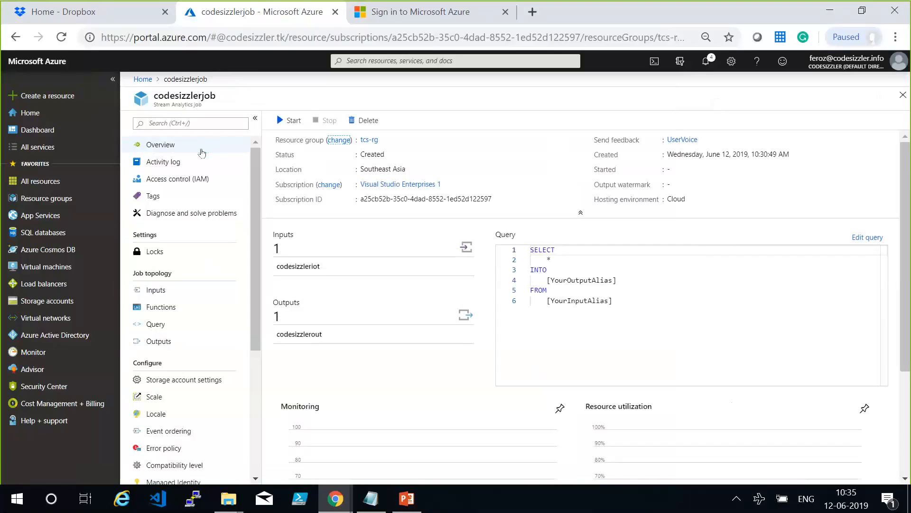
click(177, 348)
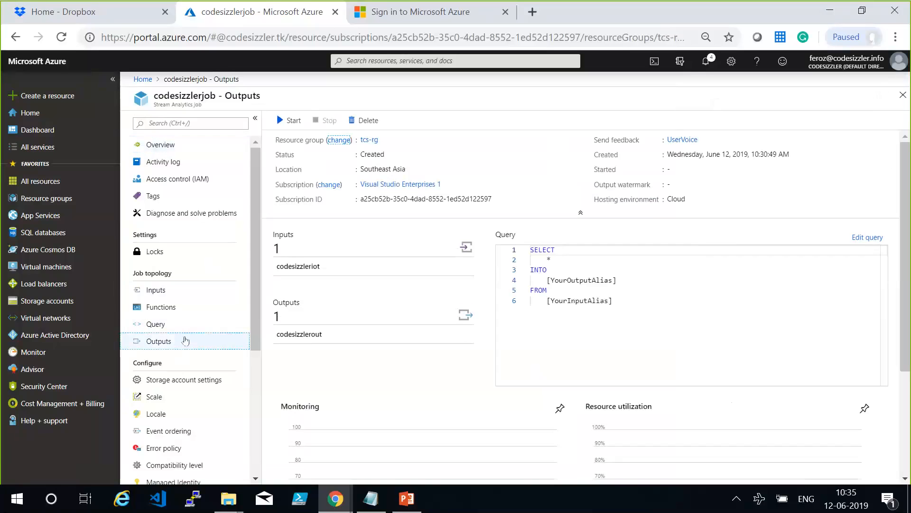
click(178, 323)
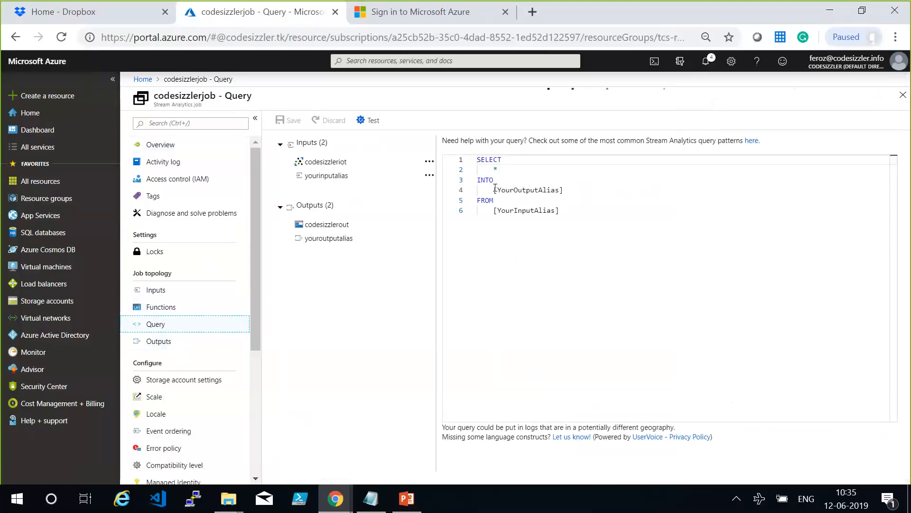
- Replace the [YourOutputAlias] placeholder with codesizzlerout, completing sign-in on the duplicated tab
drag(485, 190, 560, 189)
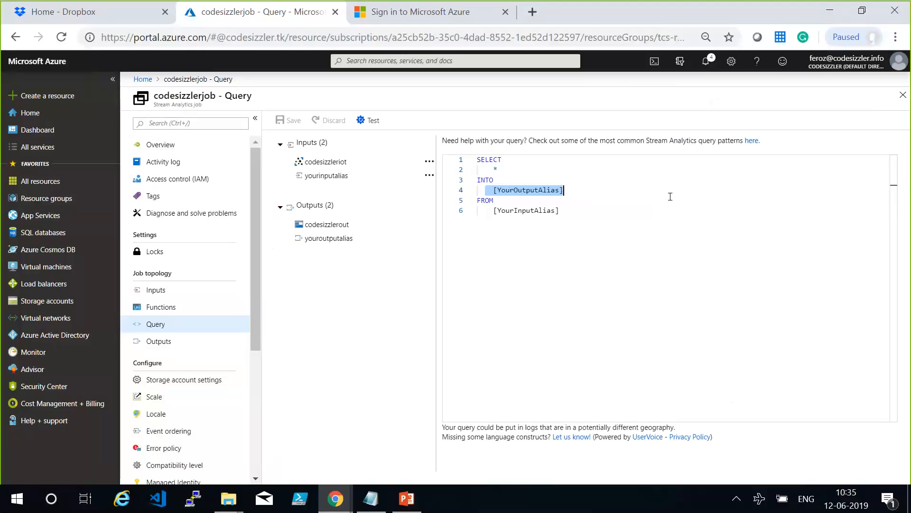
click(366, 15)
click(408, 213)
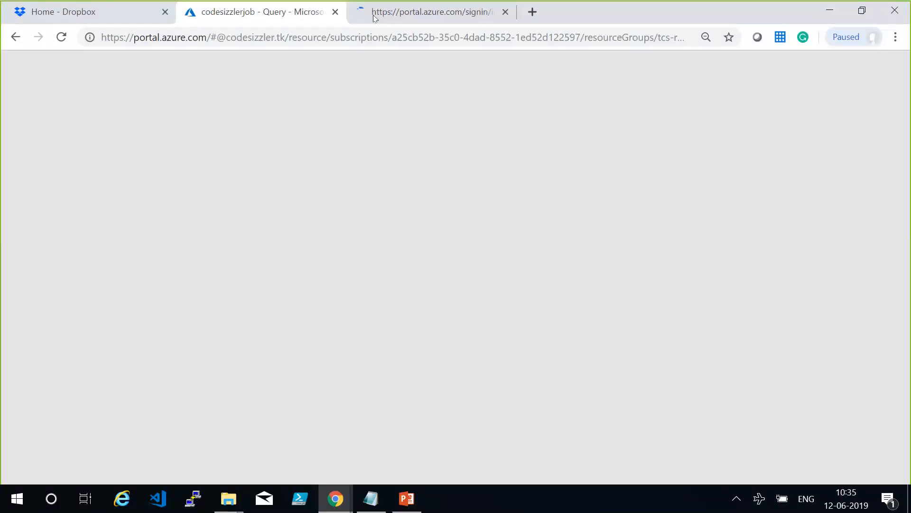
click(370, 16)
click(331, 20)
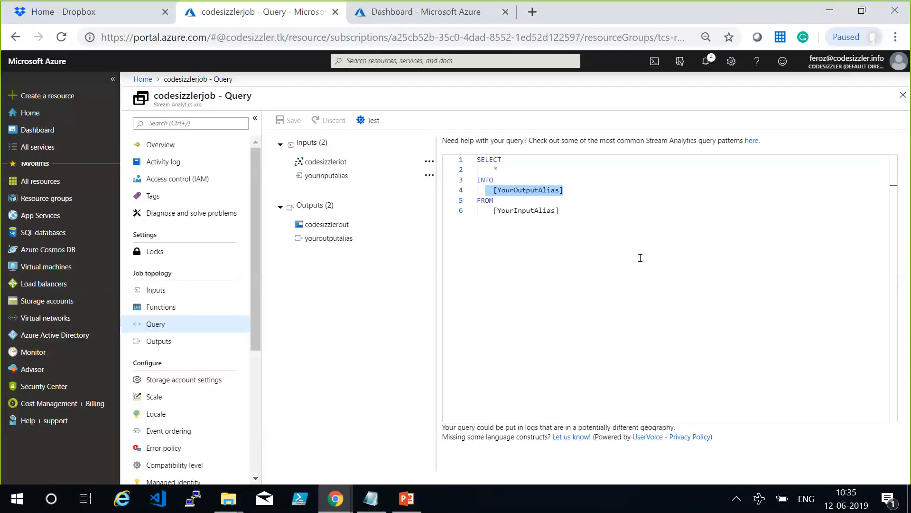
text(codesizzler)
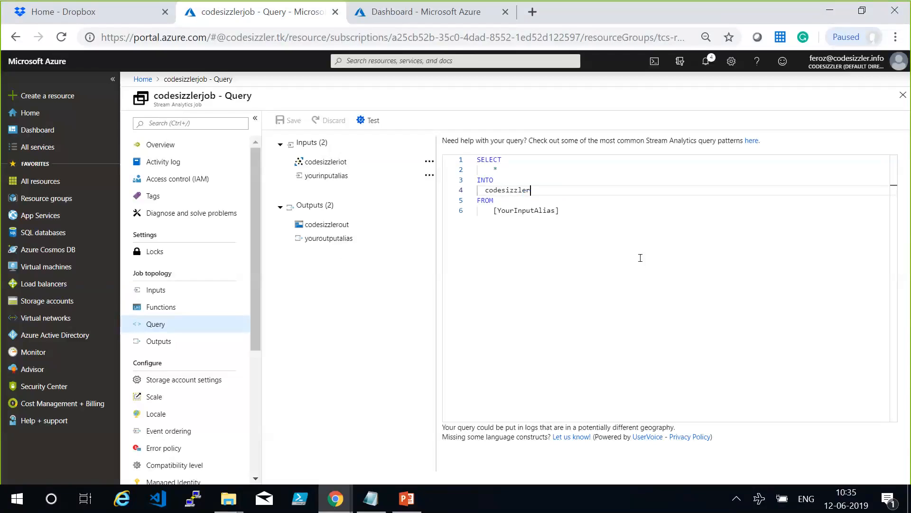
text(out)
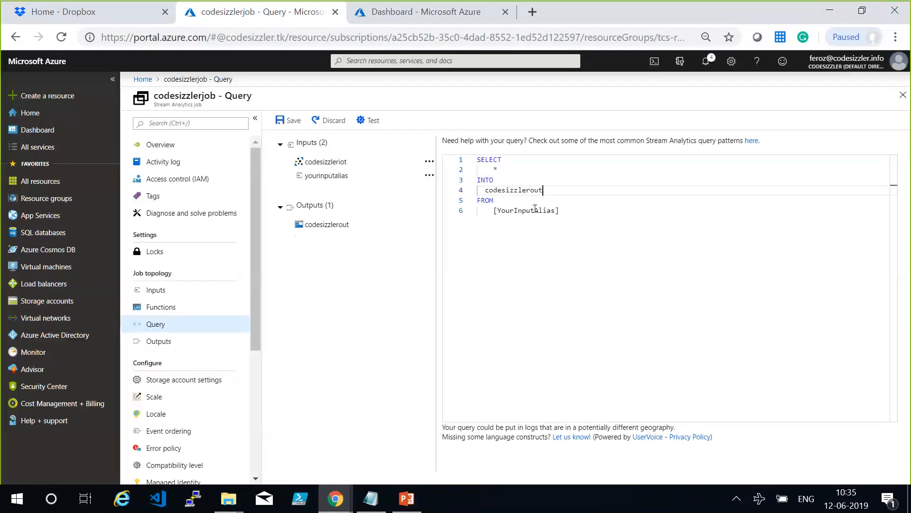
- Replace [YourInputAlias] with codesizzleriot and save the query, confirming Yes
double_click(535, 209)
key(BackSpace)
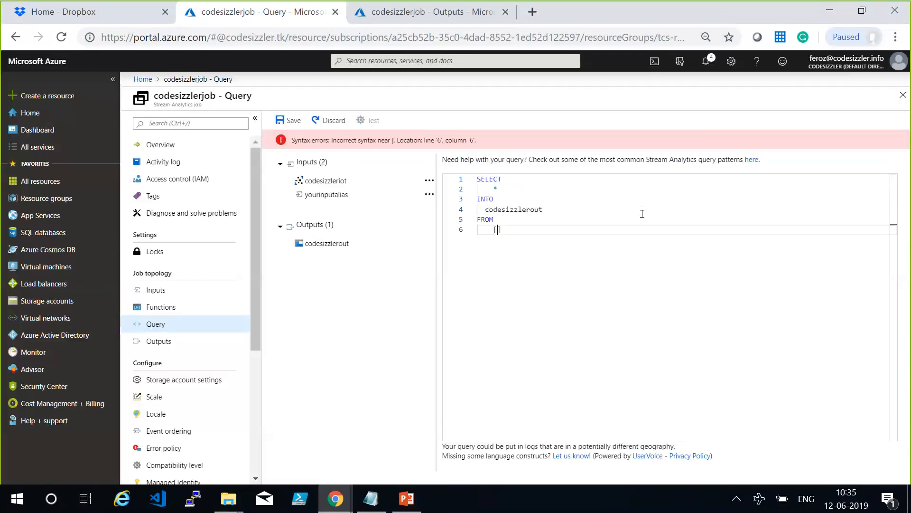
key(BackSpace)
key(BackSpace)
text(SELECT * FROM {{entity}})
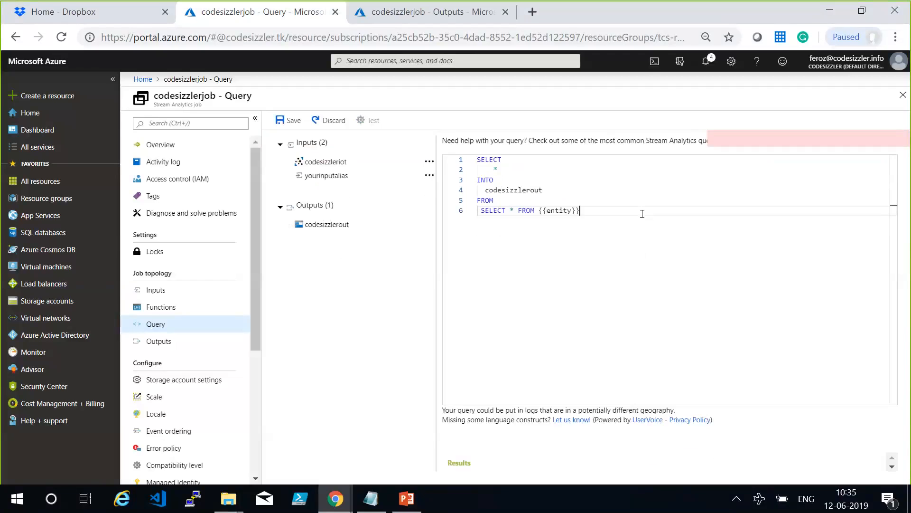
key(BackSpace)
key(BackSpace)
key(BackSpace)
key(BackSpace)
key(BackSpace)
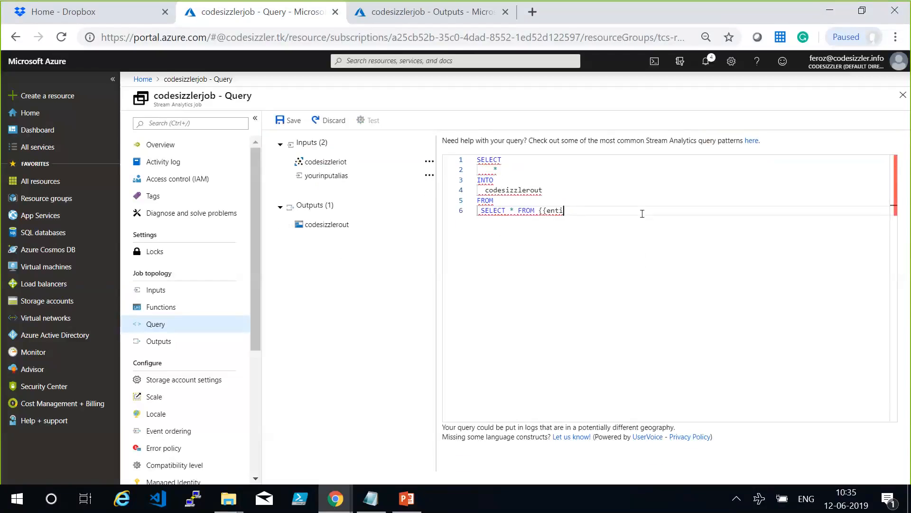
key(BackSpace)
key(BackSpace)
key(BackSpace)
key(BackSpace)
key(BackSpace)
key(BackSpace)
key(BackSpace)
key(BackSpace)
key(BackSpace)
key(BackSpace)
key(BackSpace)
key(BackSpace)
key(BackSpace)
key(BackSpace)
key(BackSpace)
key(BackSpace)
key(BackSpace)
key(BackSpace)
key(BackSpace)
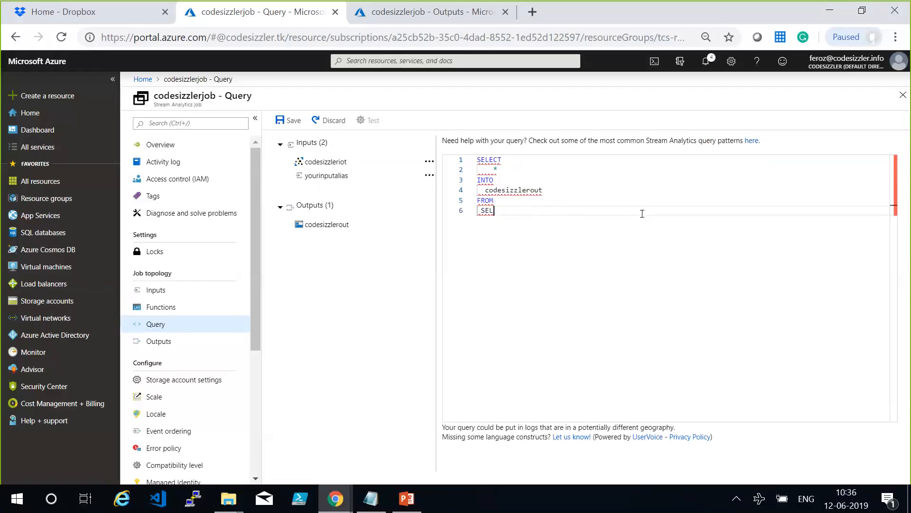
text(codes)
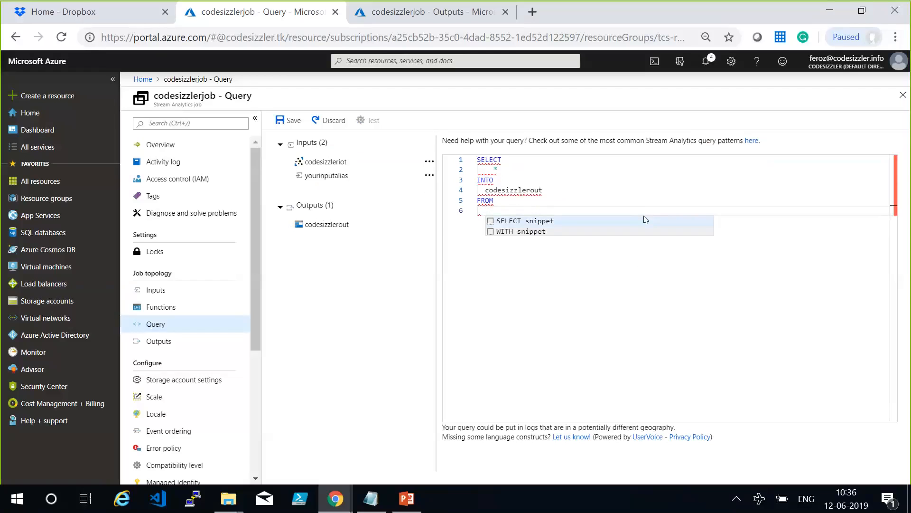
text(izz)
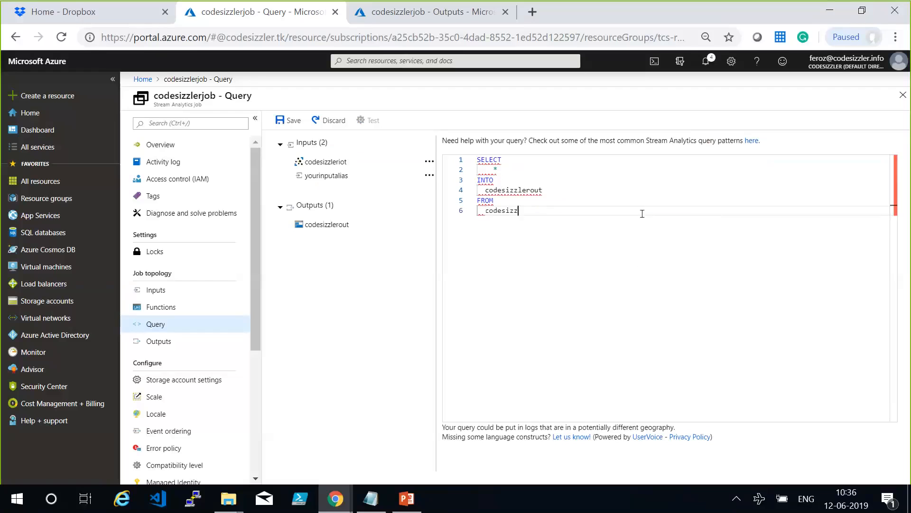
text(leriot)
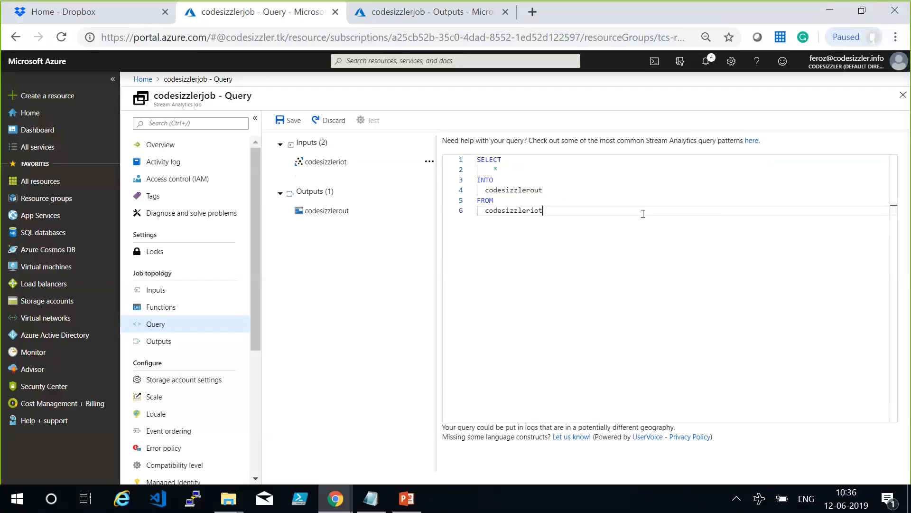
click(291, 121)
click(306, 184)
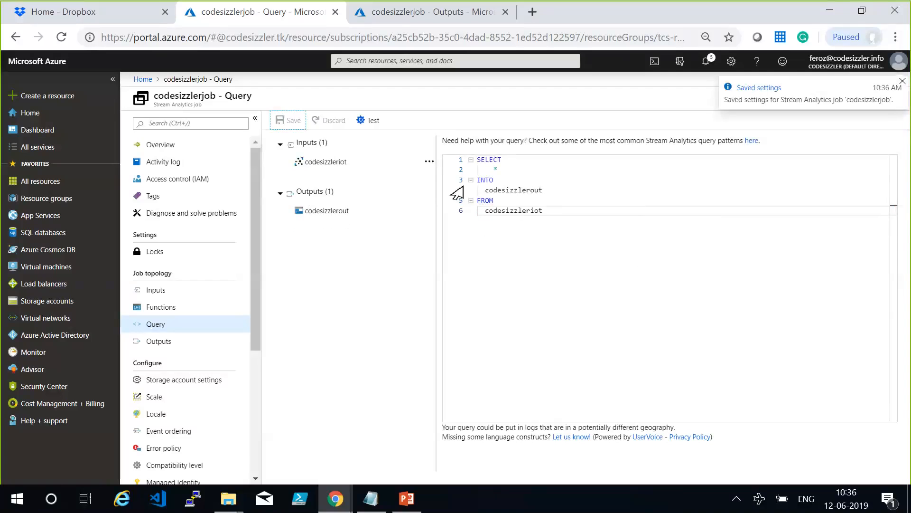
- Add 'HAVING temperature > 27' below FROM codesizzleriot, correcting the mistyped 227 threshold
click(546, 210)
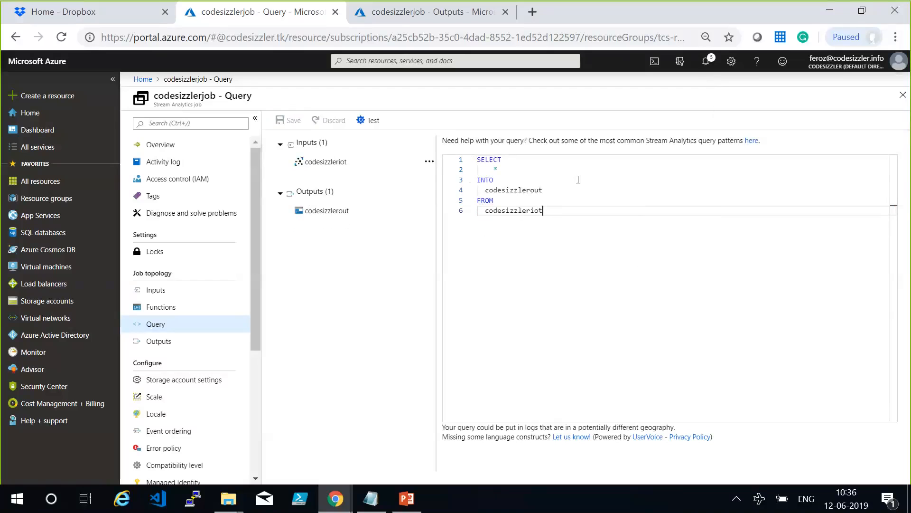
key(Return)
text(HA)
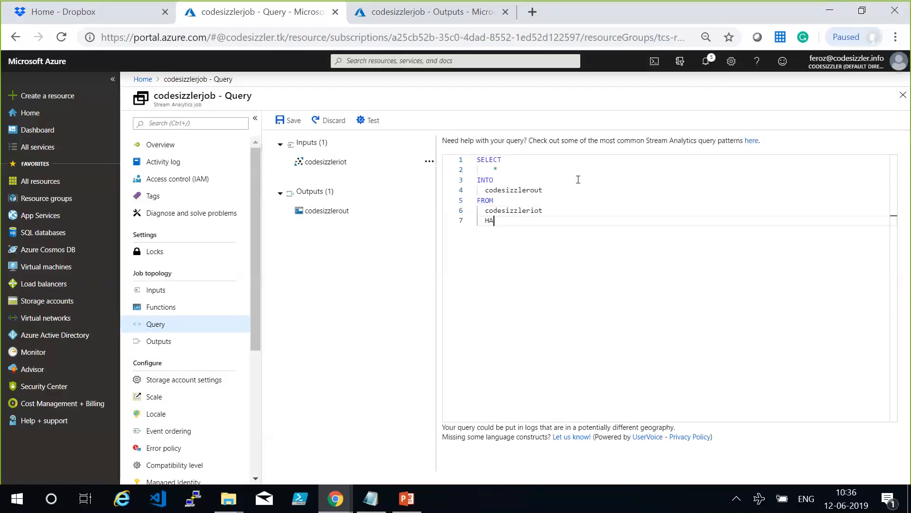
text(VING tm)
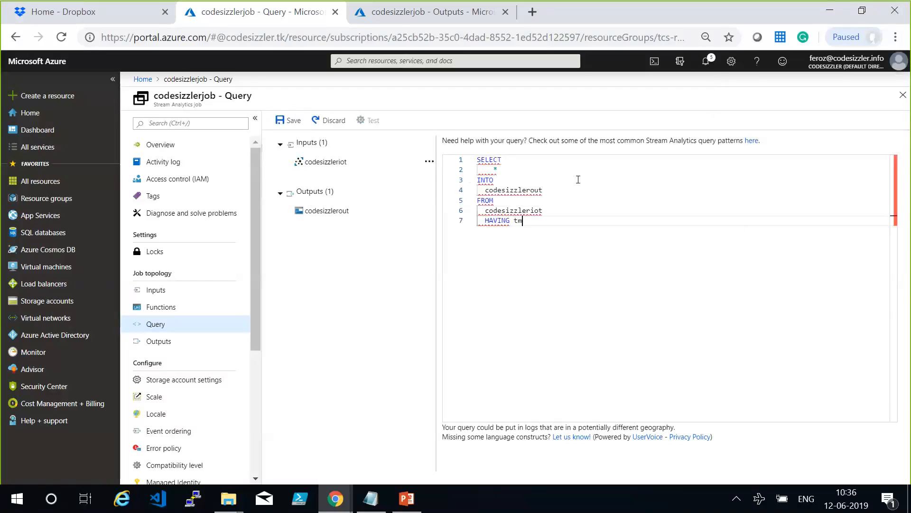
key(BackSpace)
text(empal)
key(BackSpace)
key(BackSpace)
text(erature > 227)
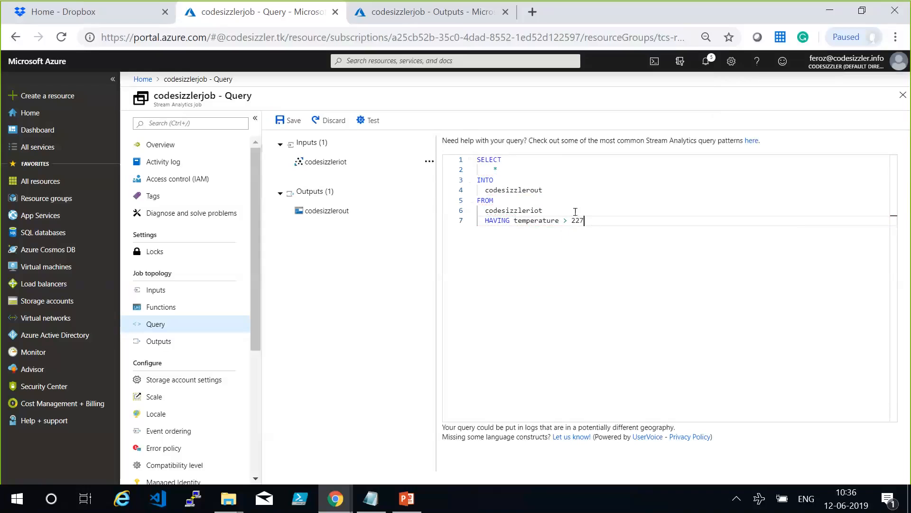
key(shift+Up)
key(shift+Up)
key(ctrl+a)
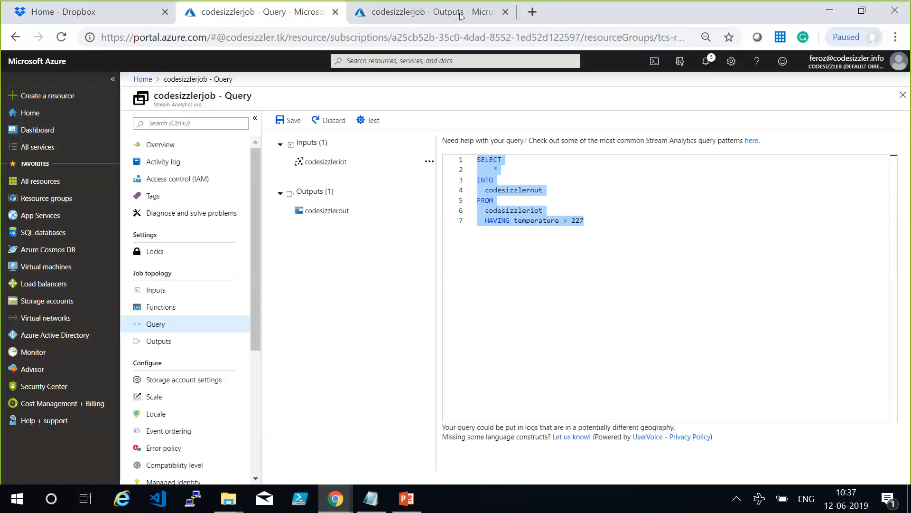
click(574, 221)
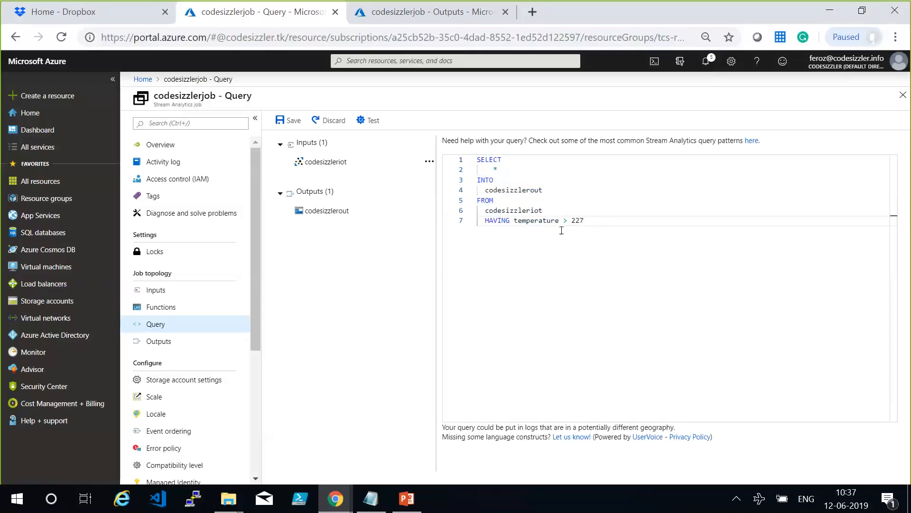
key(BackSpace)
- On the other tab, begin a new IoT Hub stream input from codesizzlerjob's Inputs page
click(360, 12)
click(153, 289)
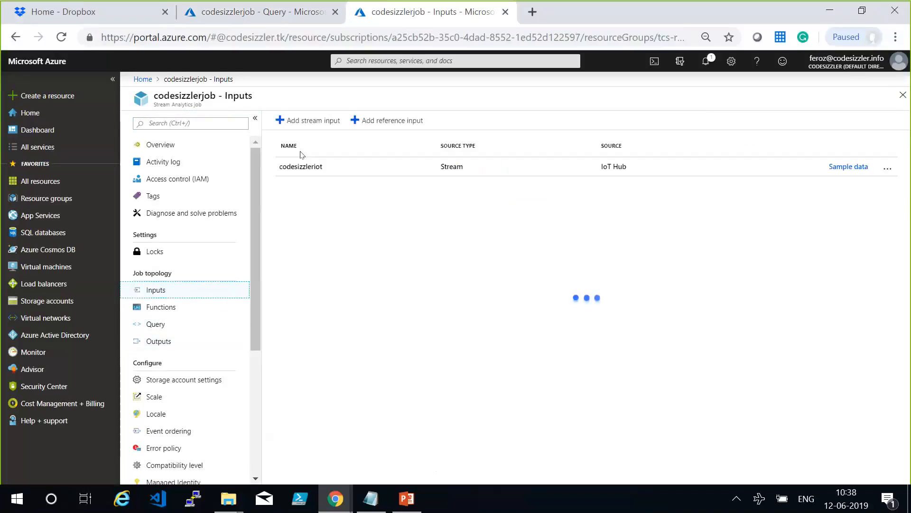
click(309, 119)
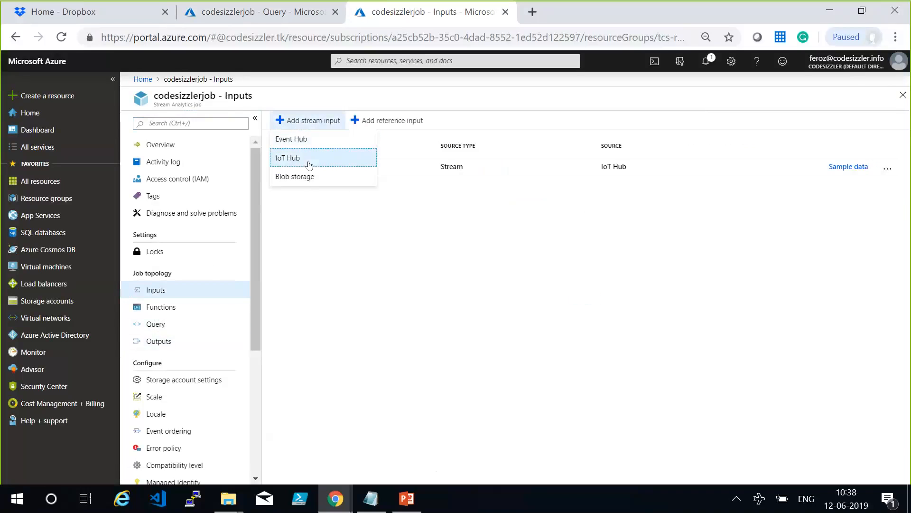
click(309, 161)
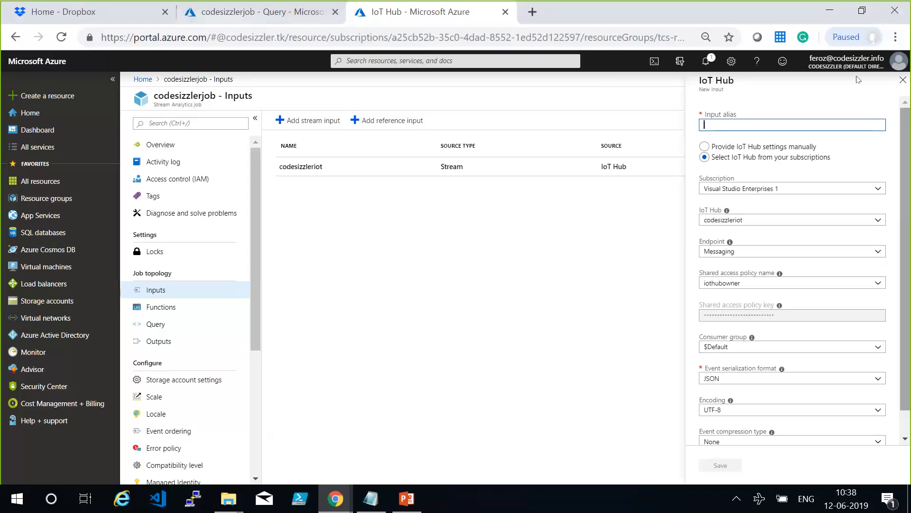
- Bring up codesizzlerjob's New input IoT Hub form, preset to hub codesizzleriot with JSON serialization
click(459, 9)
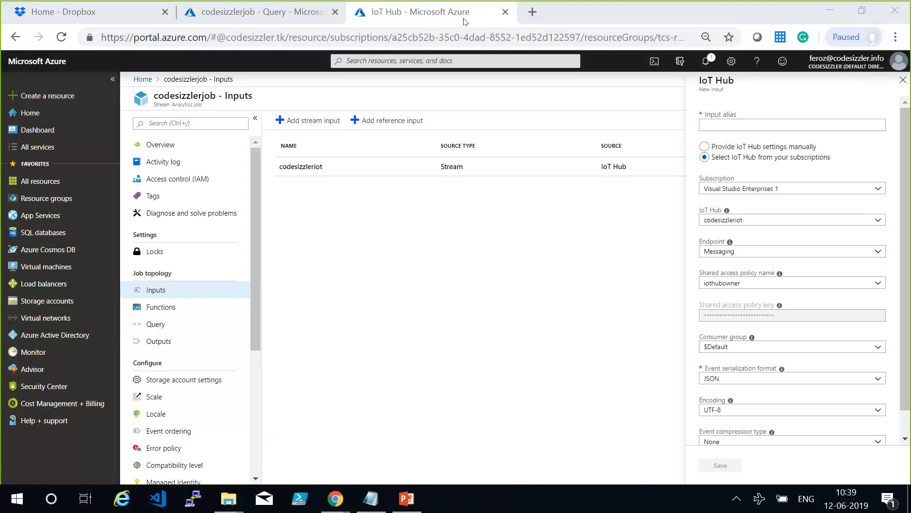
click(540, 296)
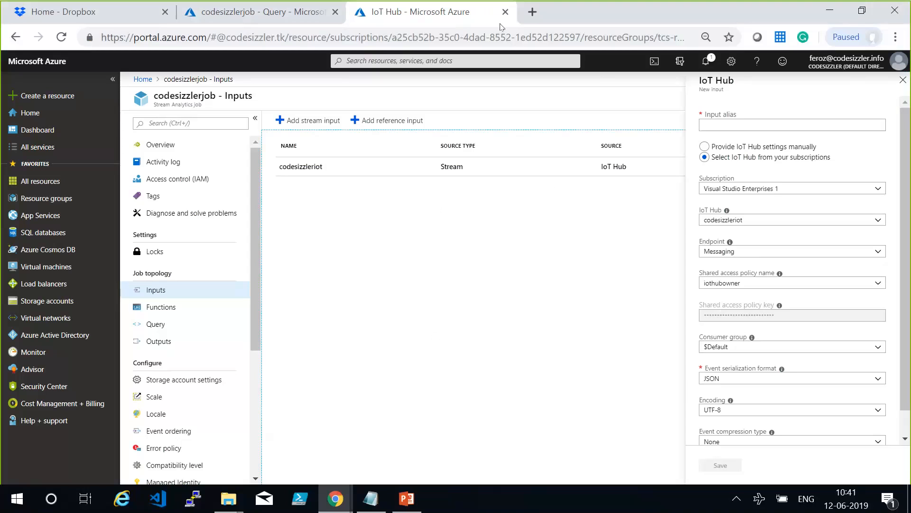
click(468, 23)
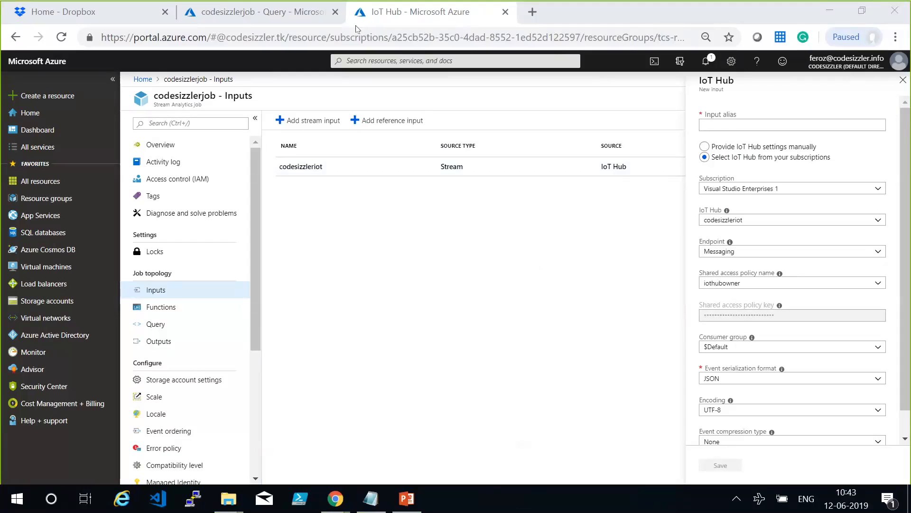
click(375, 17)
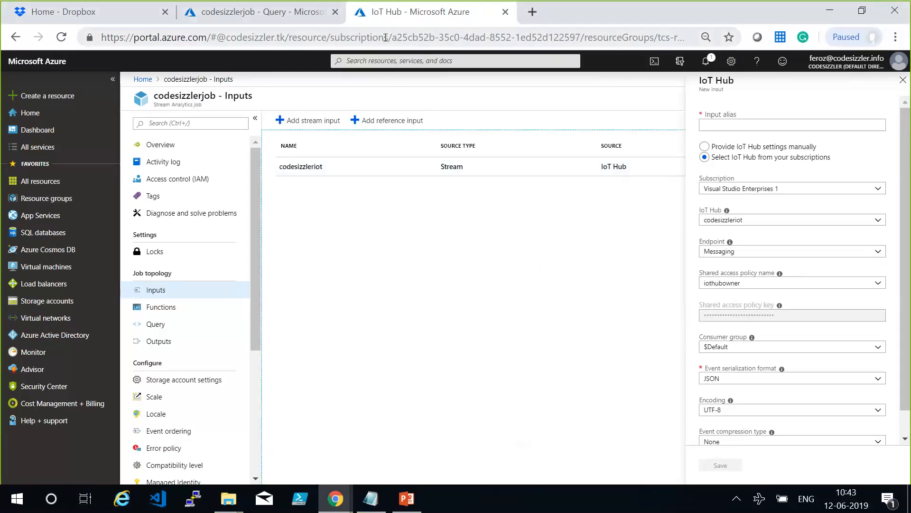
- In a new tab, go to azure-sample.github.io/raspberry-pi-web-simulator
key(ctrl+t)
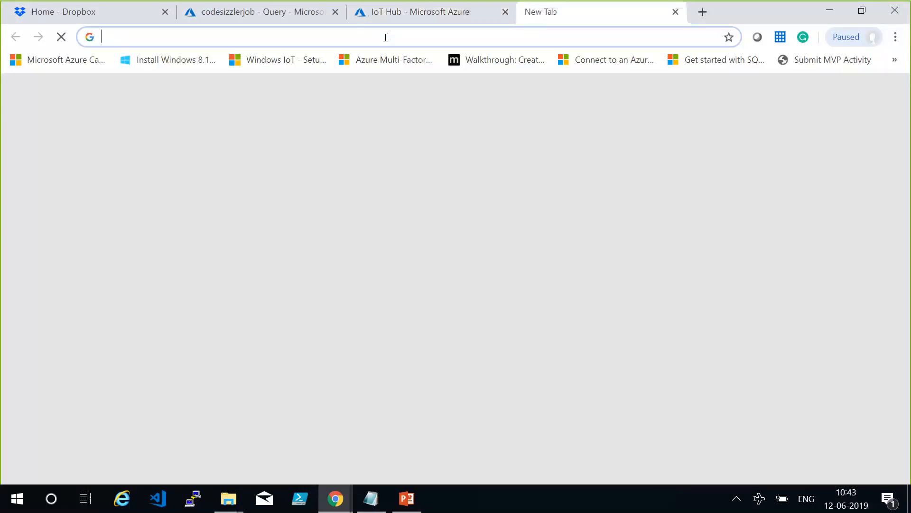
text(azure-)
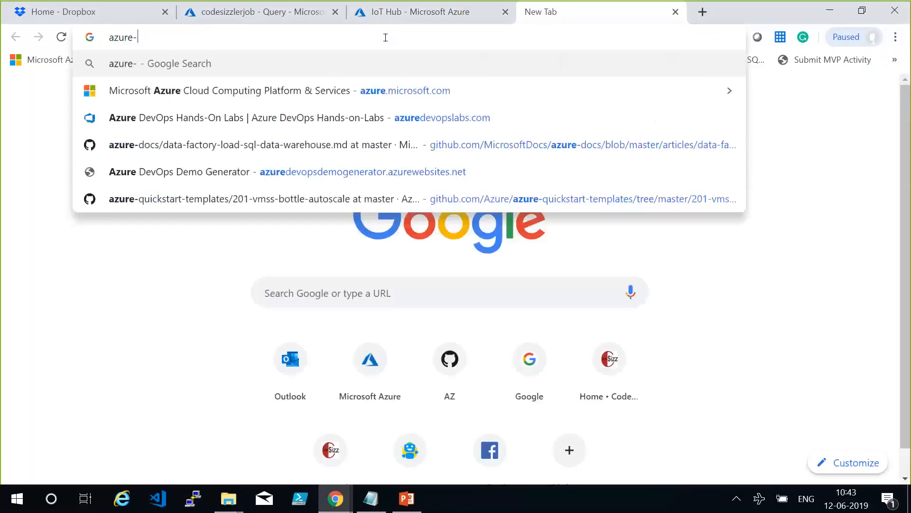
text(sample)
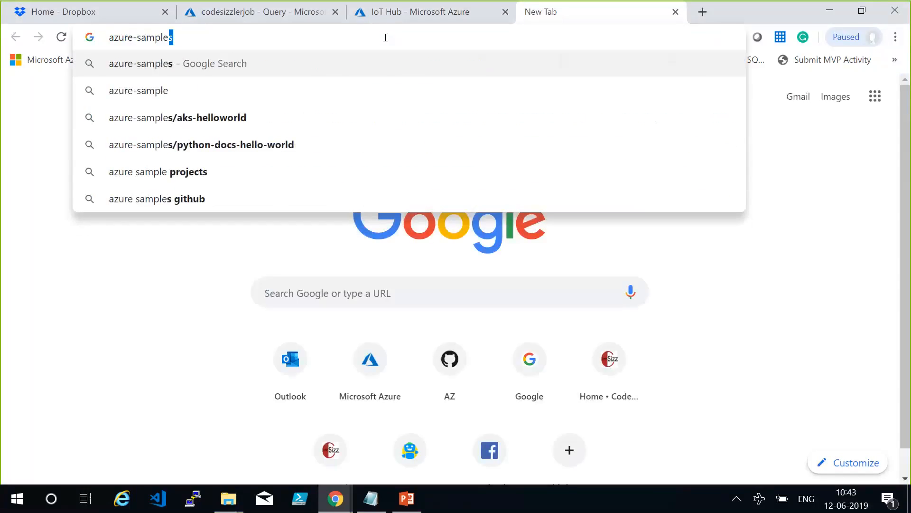
text(.github)
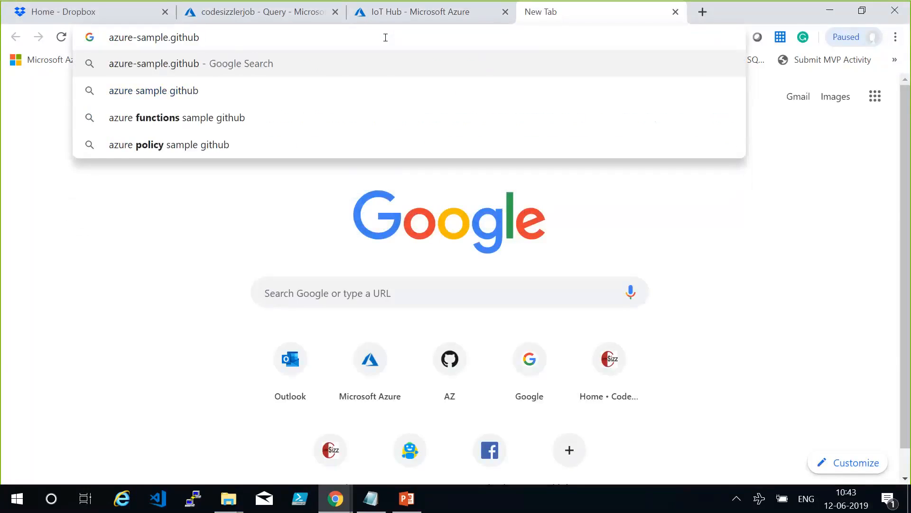
text(.io/)
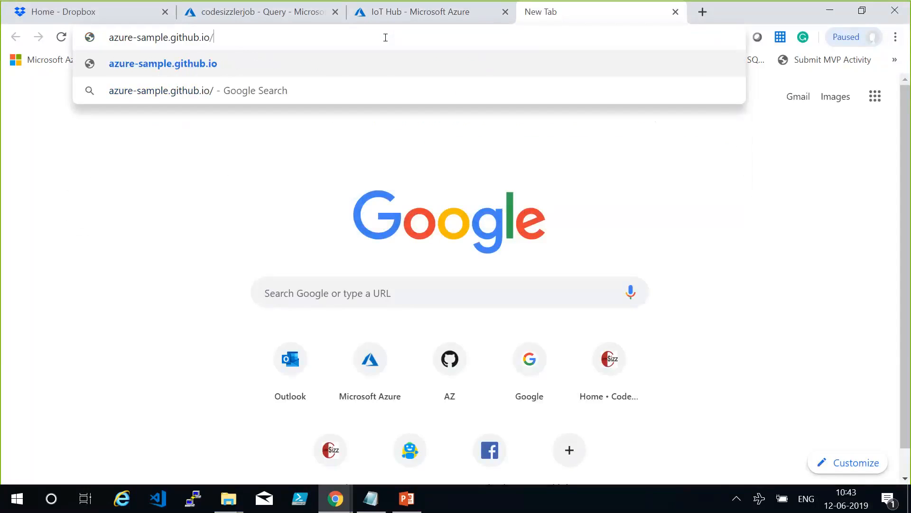
text(raspe)
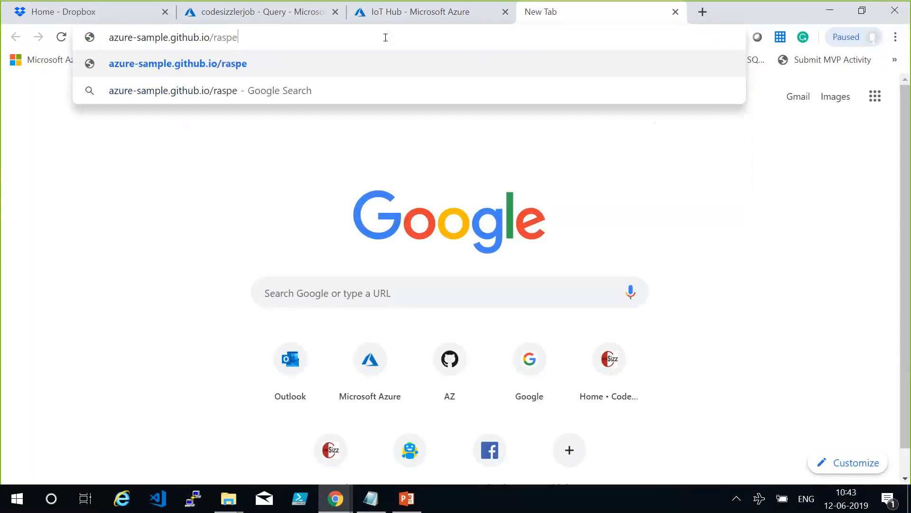
key(BackSpace)
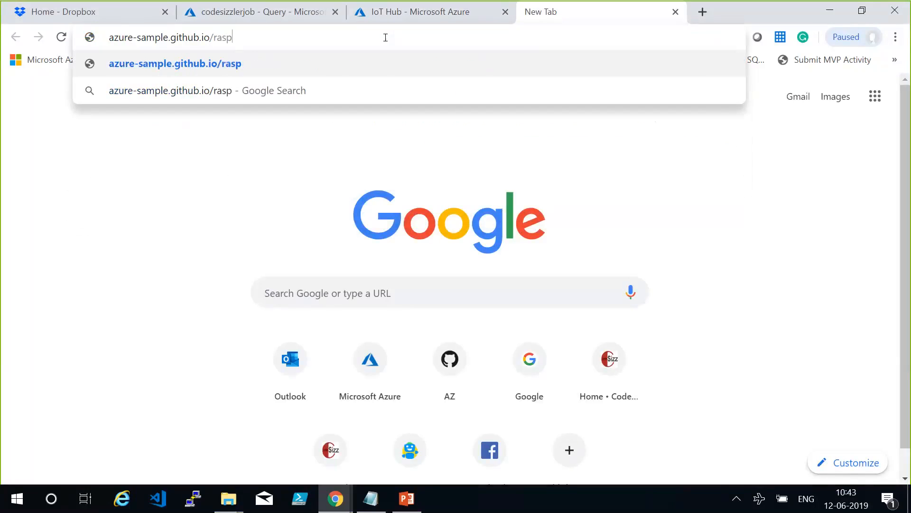
text(berry)
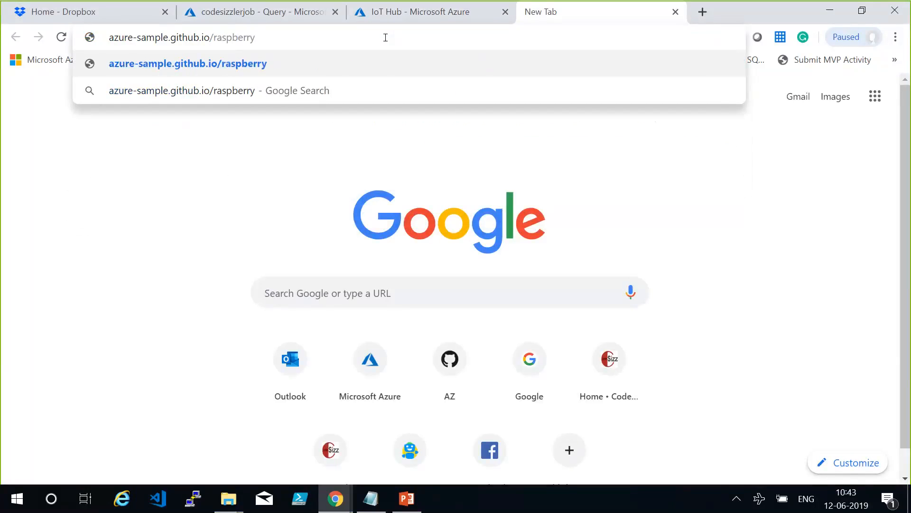
text(-pi-we)
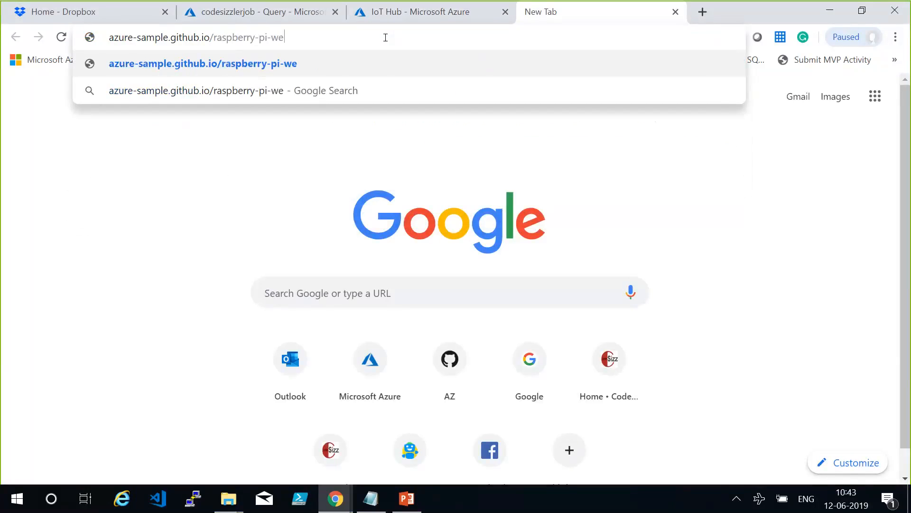
text(b-sim)
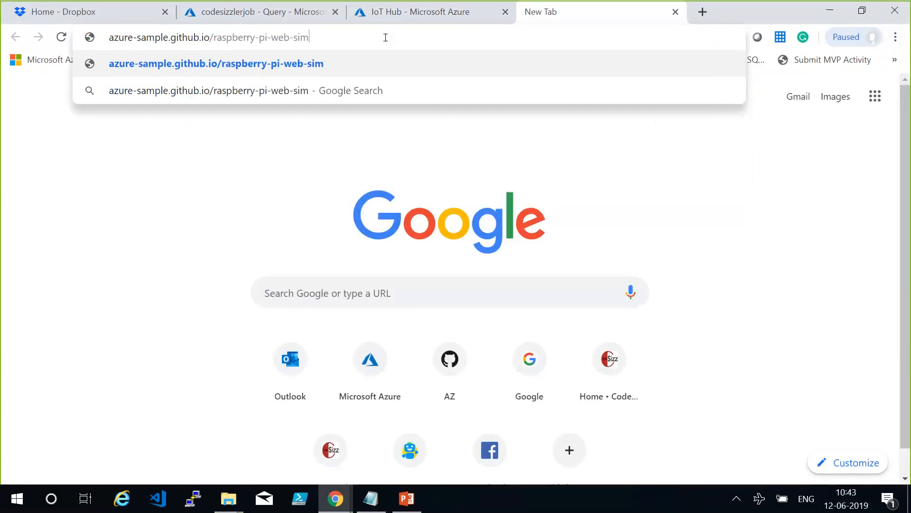
text(ulator)
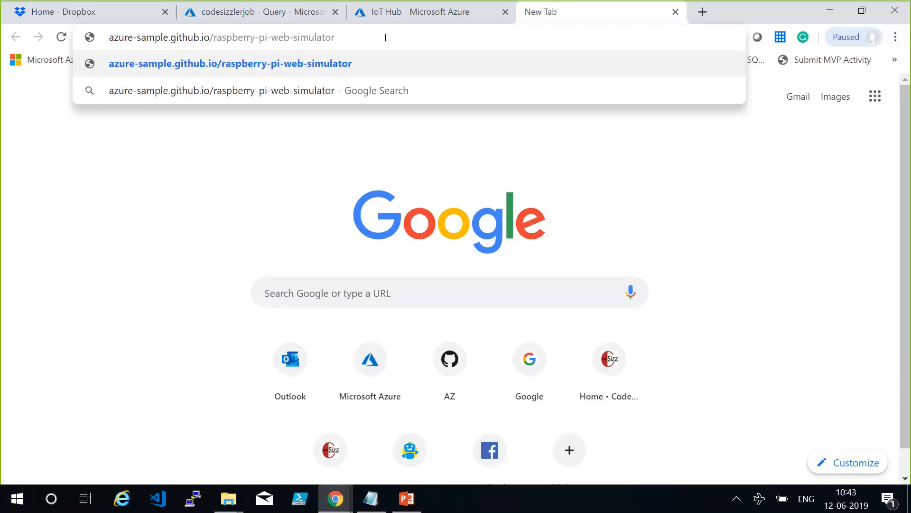
key(Return)
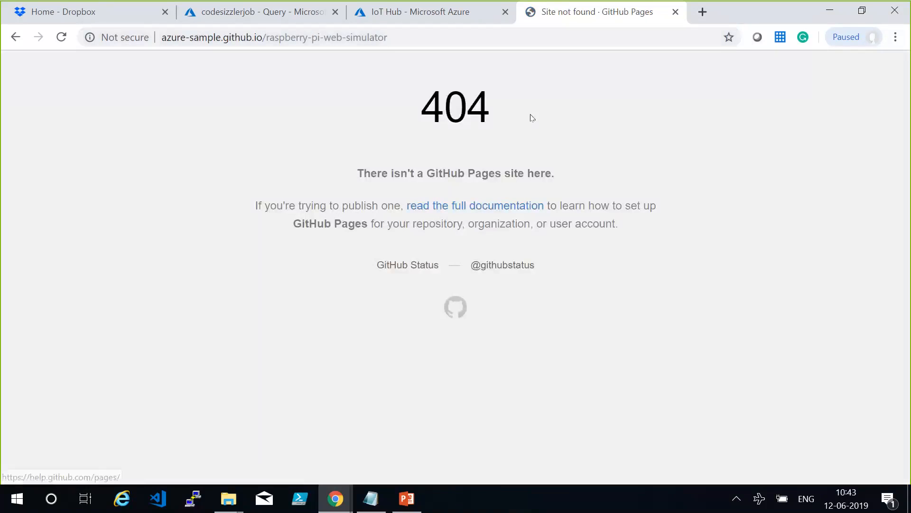
- Correct the 404 address to azure-samples.github.io/raspberry-pi-web-simulator and reload
double_click(216, 37)
click(216, 37)
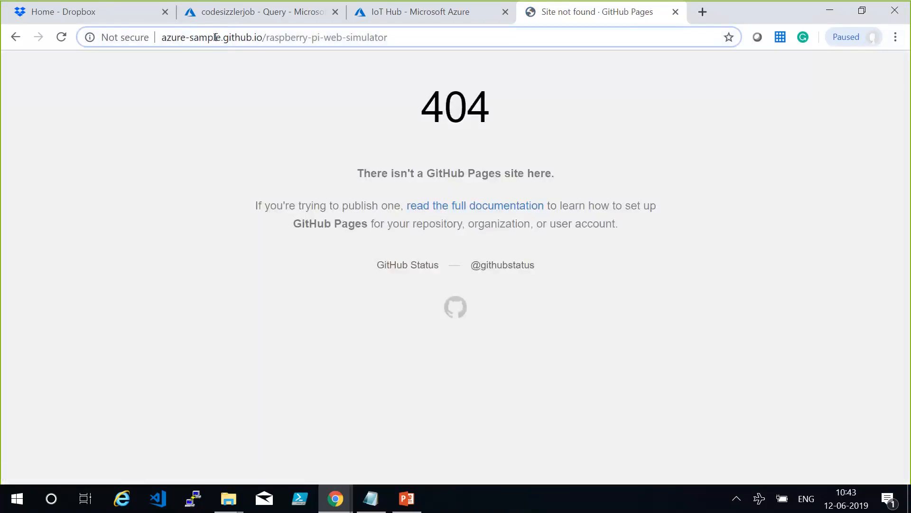
text(s)
key(Return)
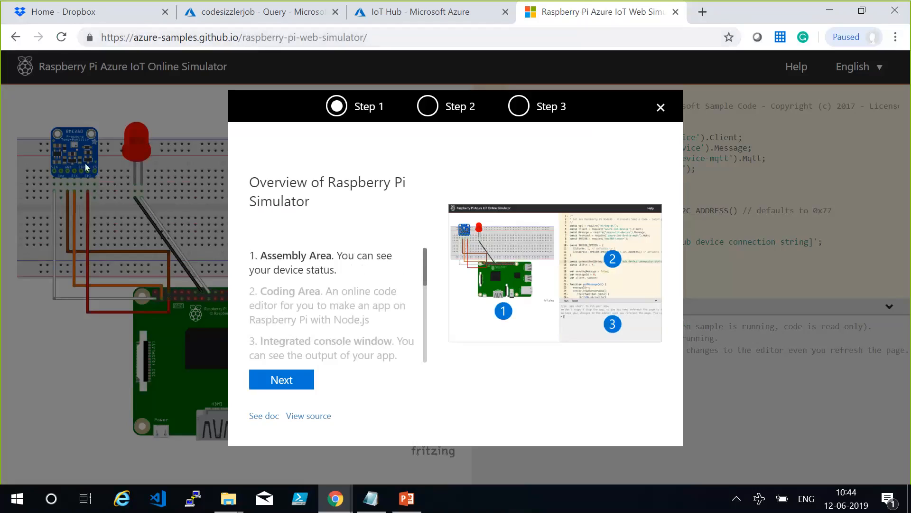
- Page through the three-step welcome guide and close it with Got it
click(269, 378)
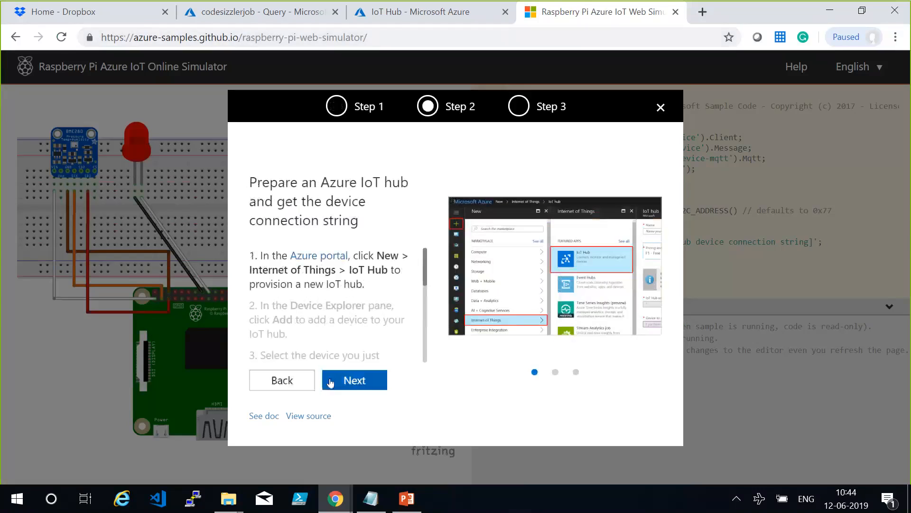
click(370, 390)
click(371, 390)
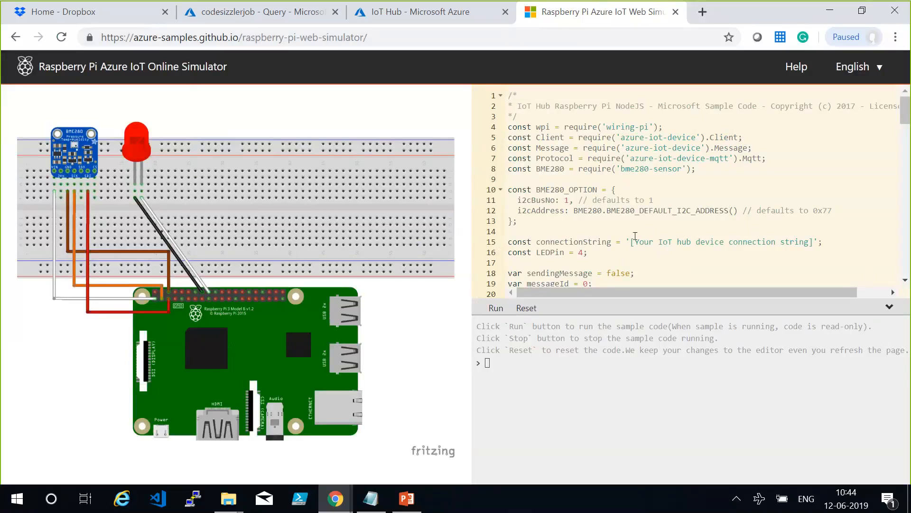
- Delete line 15's placeholder connection string and select the device connection string in Notepad
drag(630, 239, 743, 243)
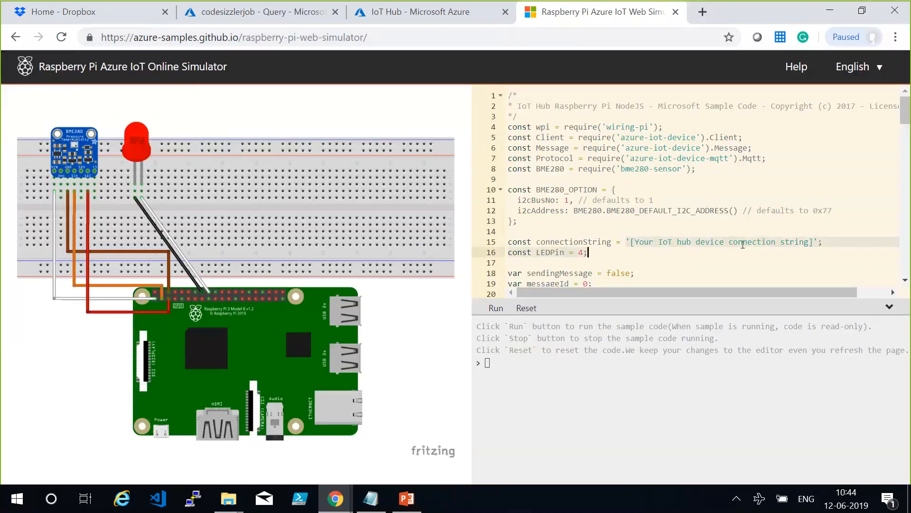
click(749, 244)
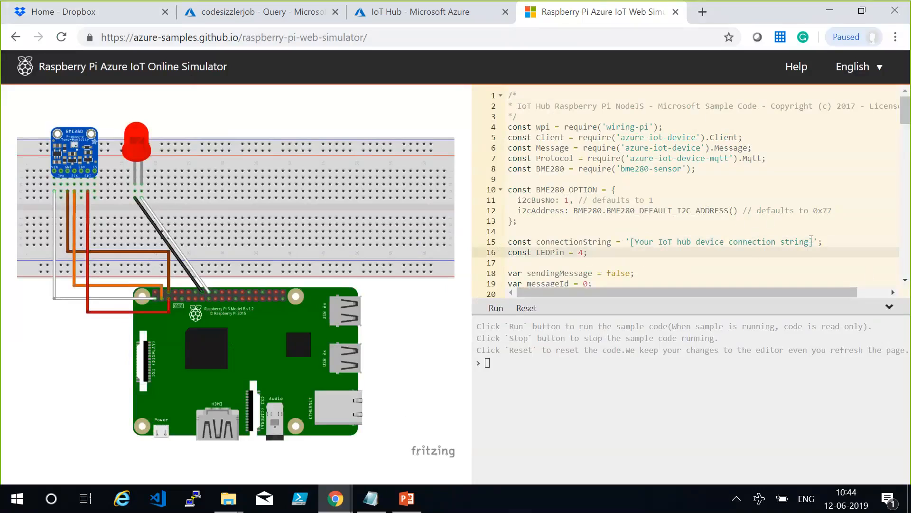
drag(813, 242, 630, 240)
key(Delete)
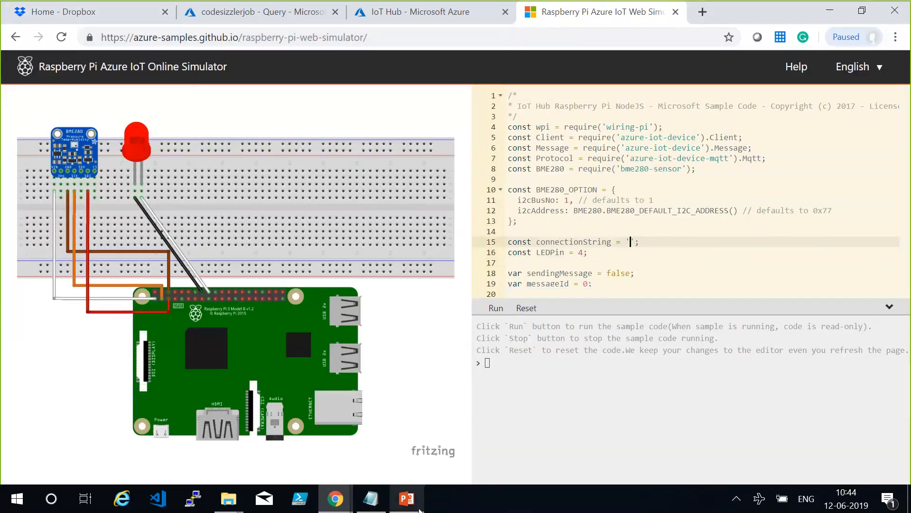
click(371, 498)
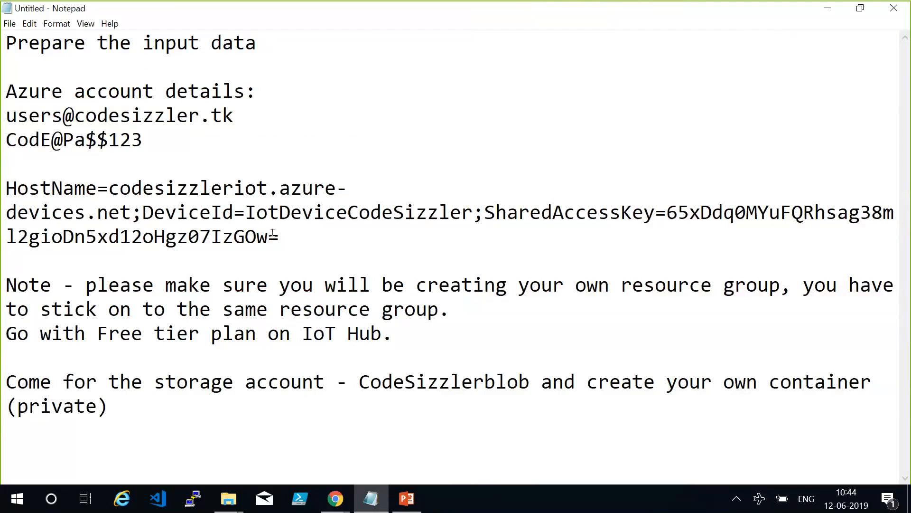
drag(284, 235, 5, 211)
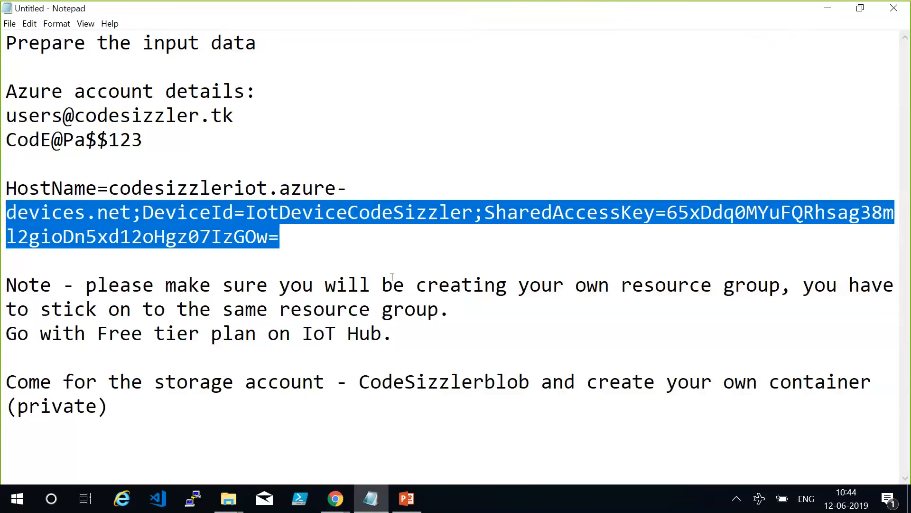
- Paste the device connection string into line 15's quotes and run the sample
key(alt+Tab)
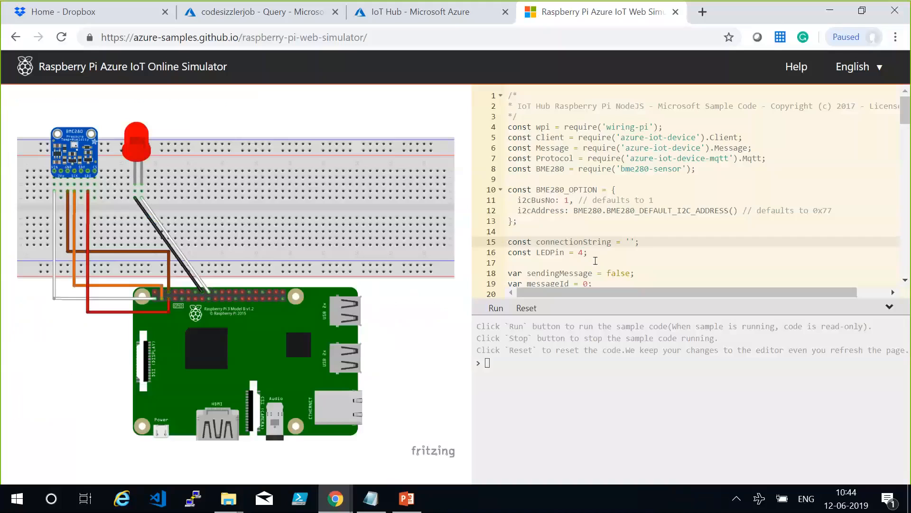
key(ctrl+v)
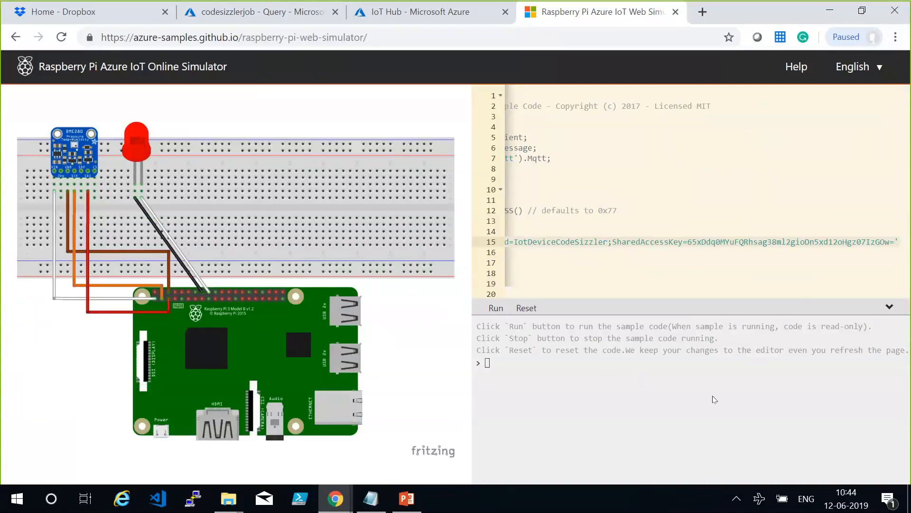
click(494, 309)
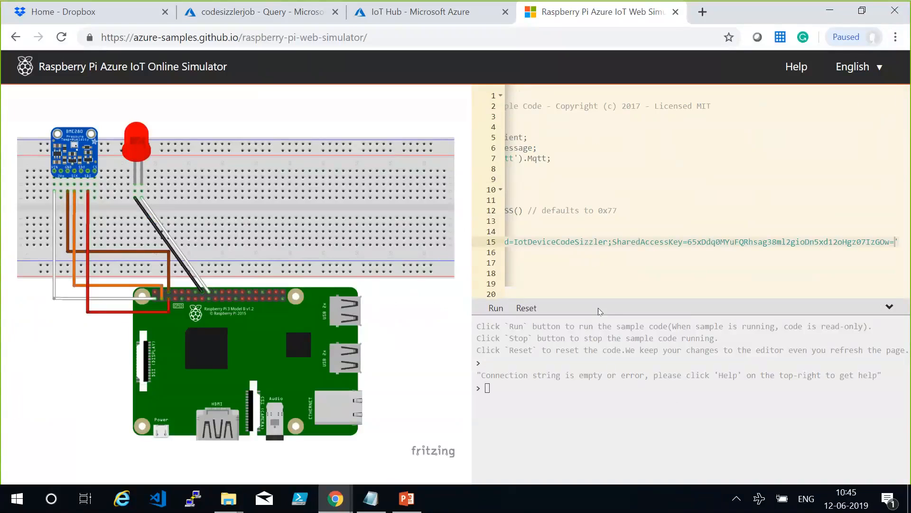
click(495, 310)
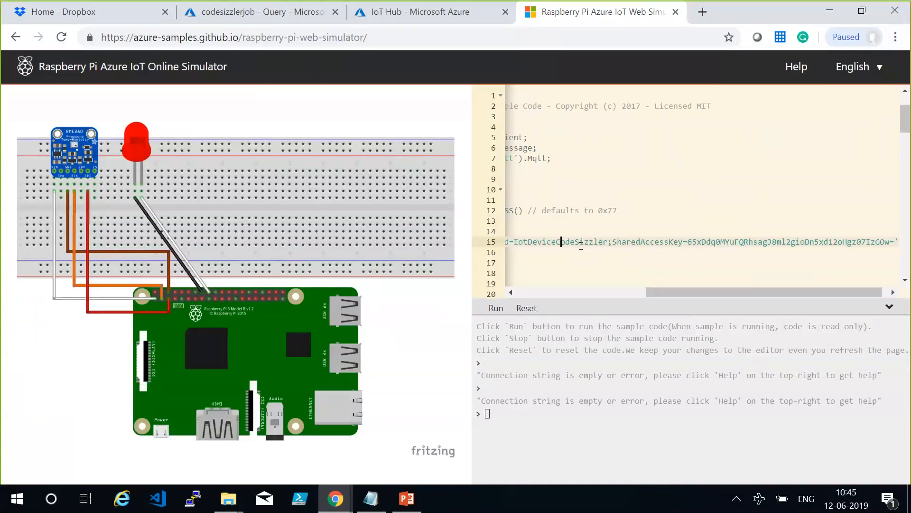
- Replace the trailing quote and semicolon on line 15 with a closing quote
key(End)
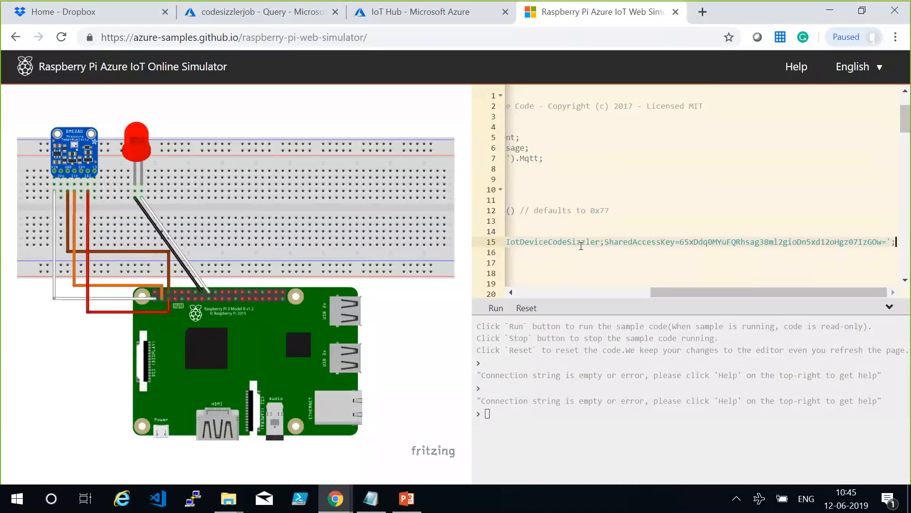
scroll(581, 246, down, 2)
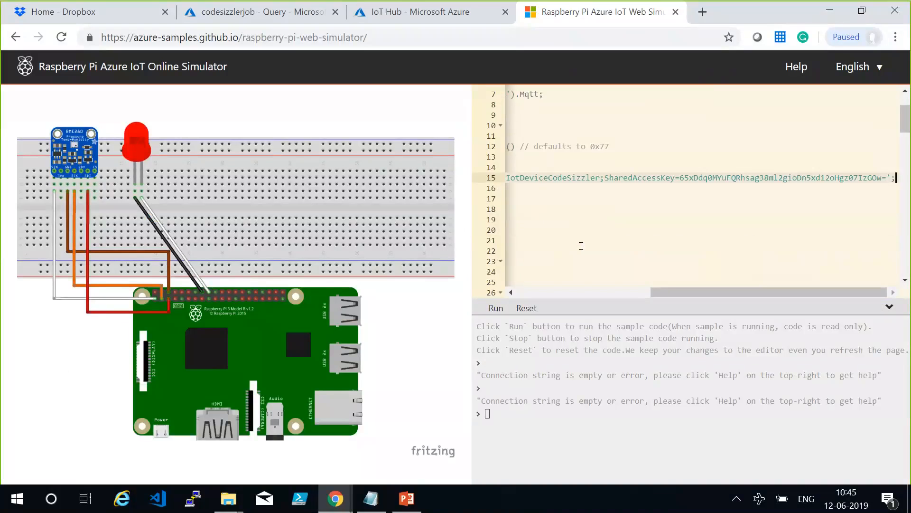
scroll(581, 246, up, 2)
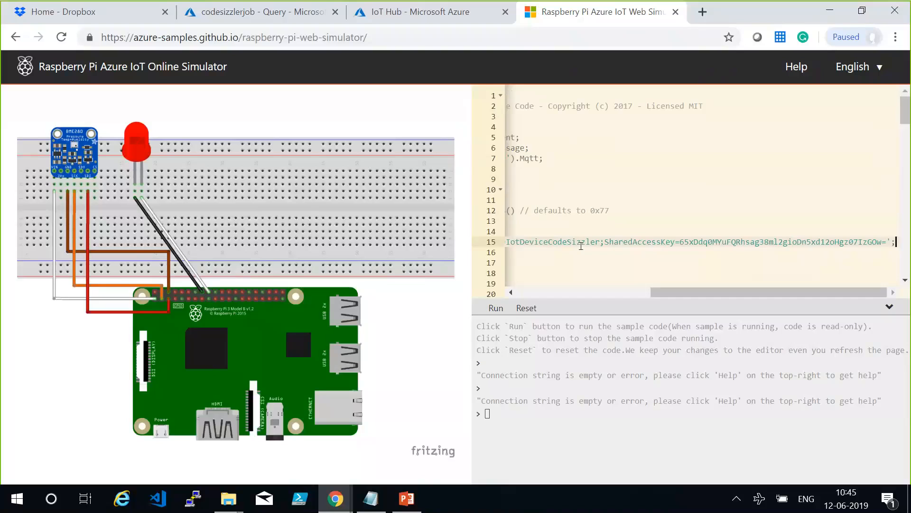
scroll(581, 246, down, 2)
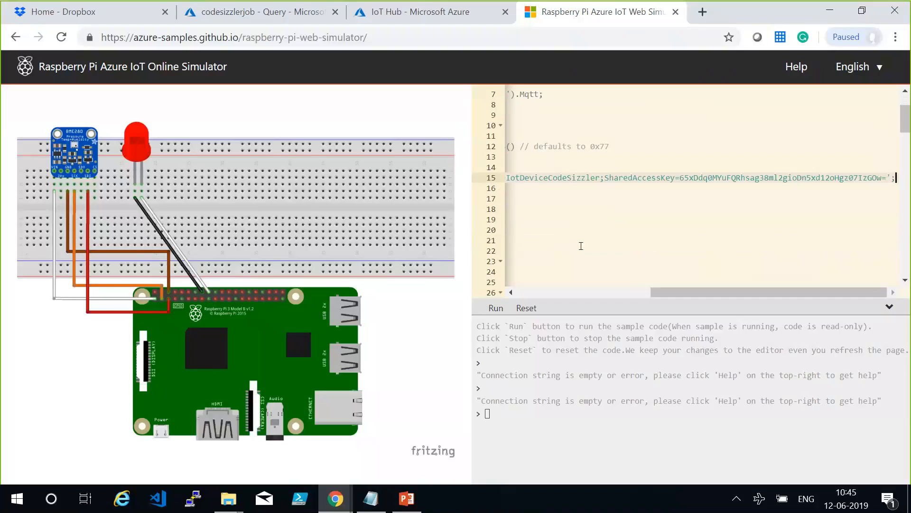
key(BackSpace)
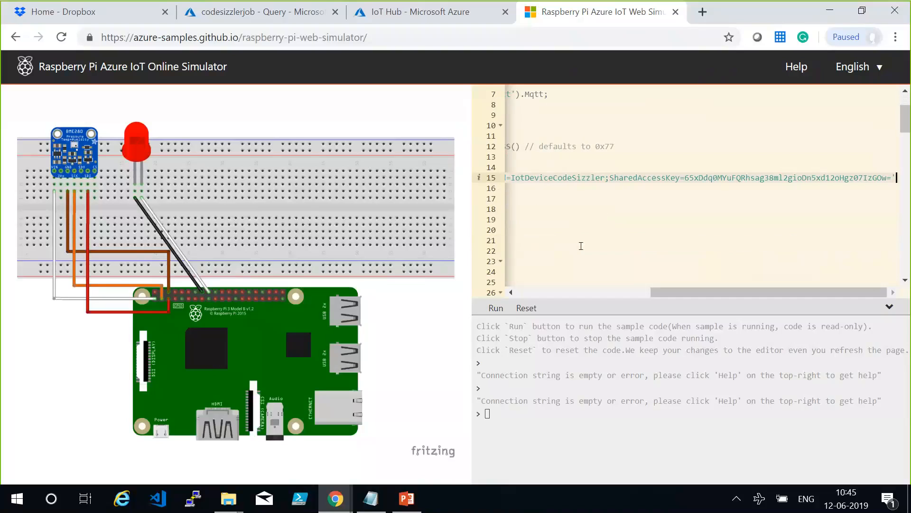
key(BackSpace)
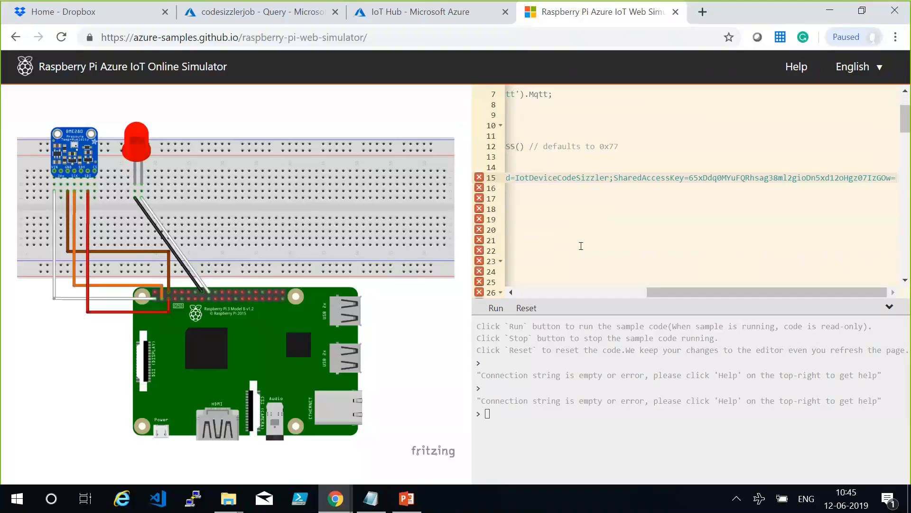
text(')
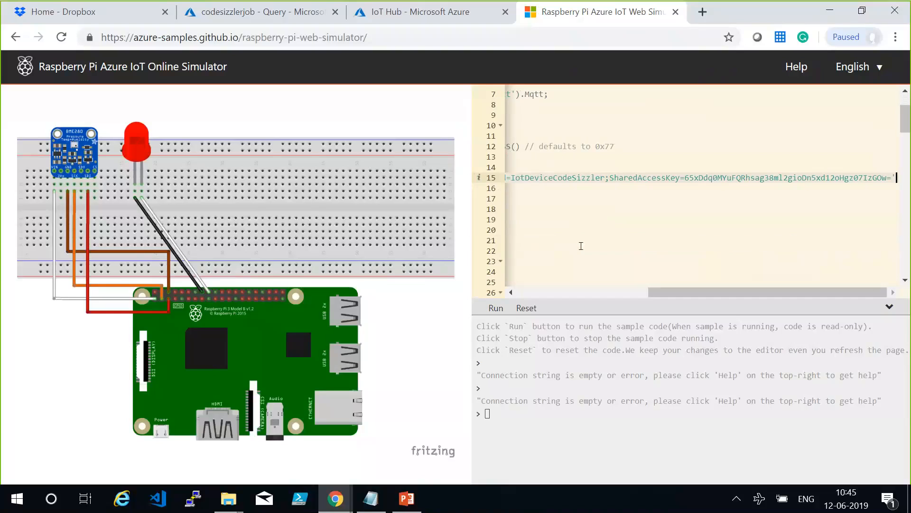
- Run the sample once more, then return to the codesizzlerjob query in Azure Portal
scroll(581, 246, up, 2)
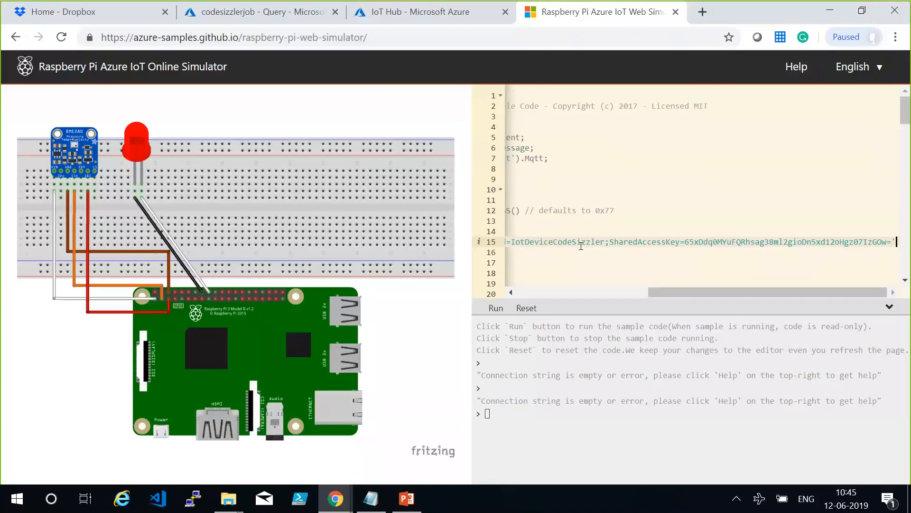
click(553, 228)
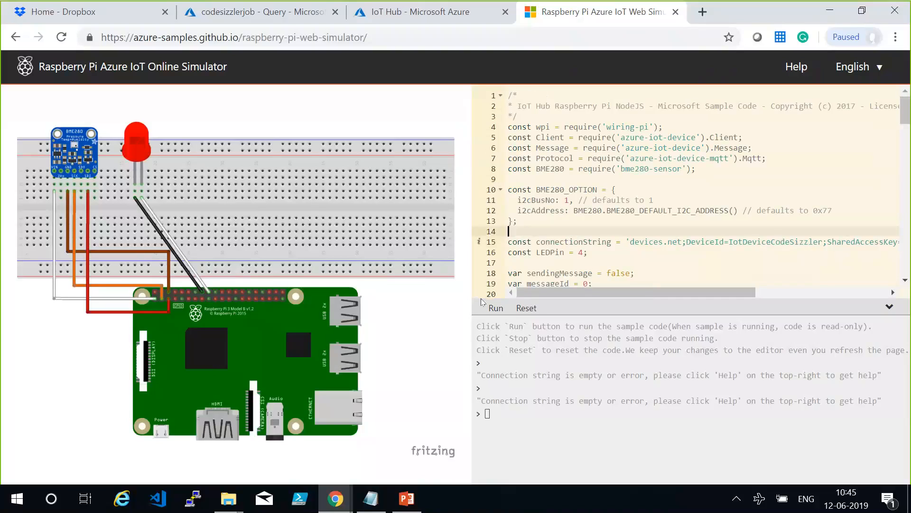
click(535, 308)
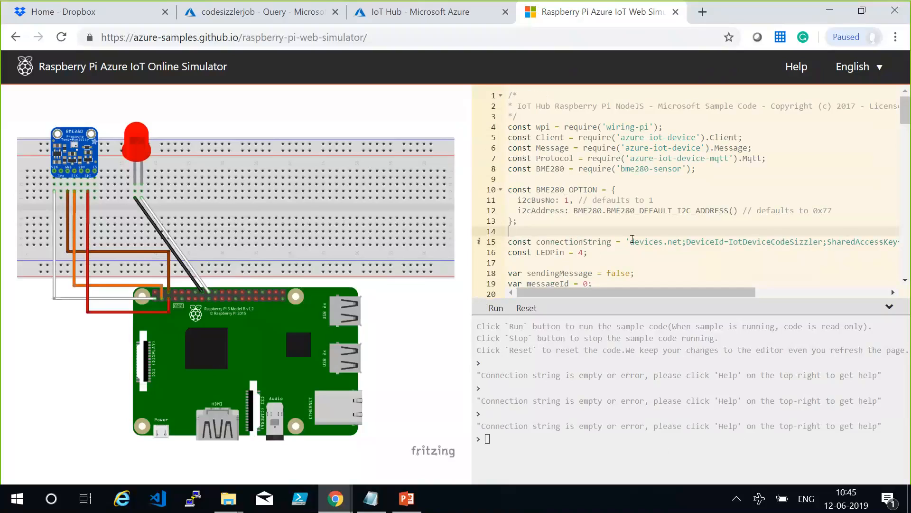
click(633, 241)
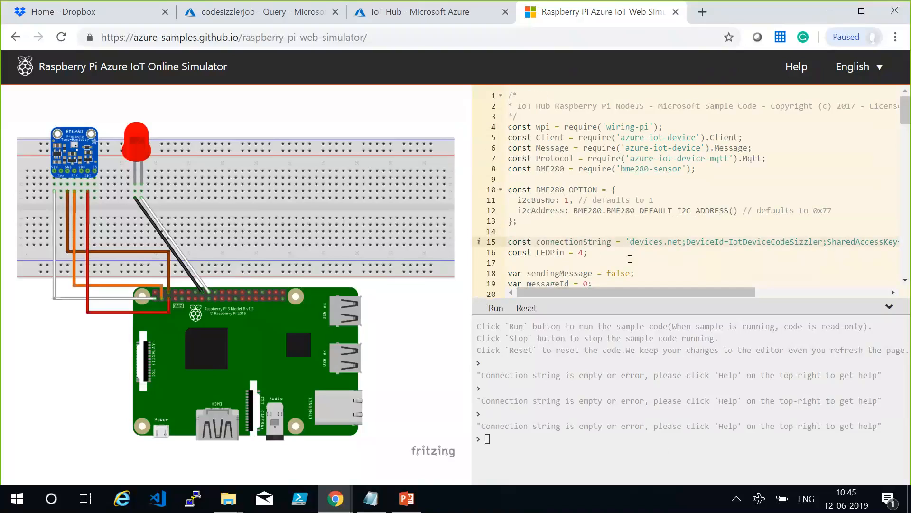
key(Left)
key(Left)
click(283, 17)
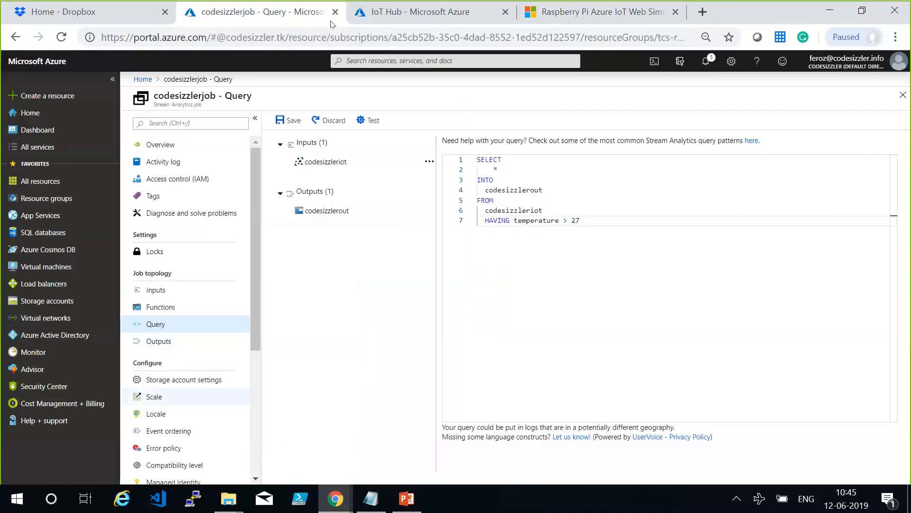
- Go from Home to the codesizzleriot hub's IotDeviceCodeSizzler device and copy its primary connection string
click(368, 13)
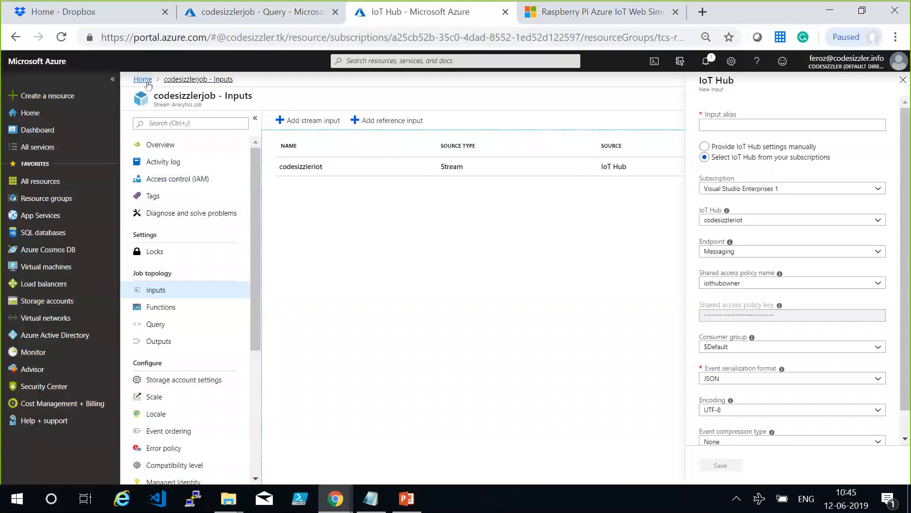
click(143, 79)
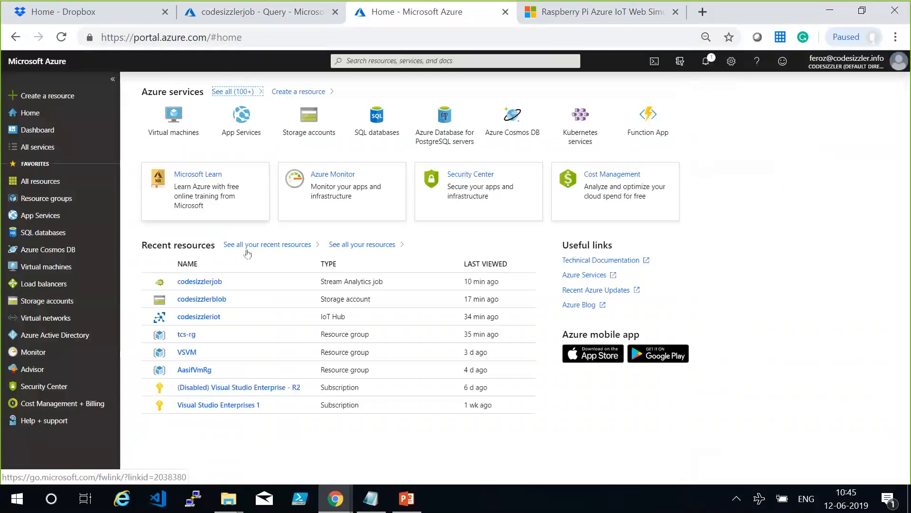
click(208, 316)
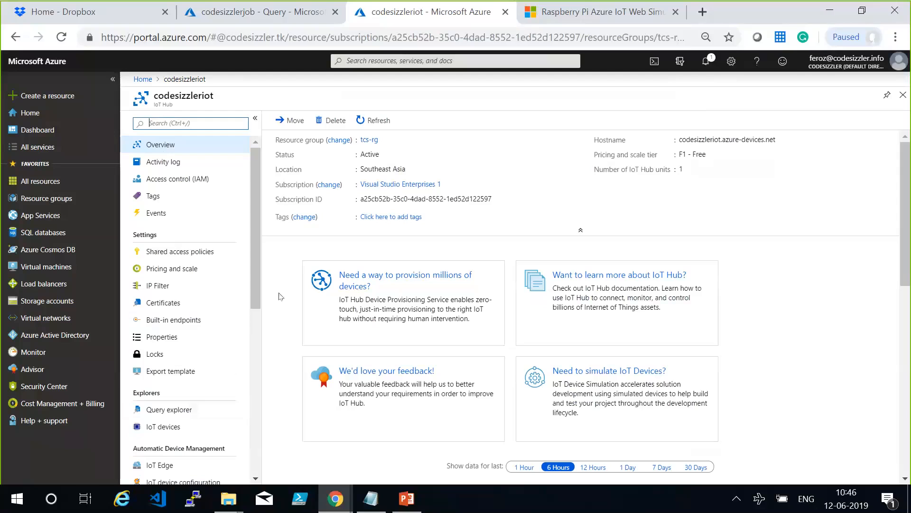
drag(259, 291, 258, 334)
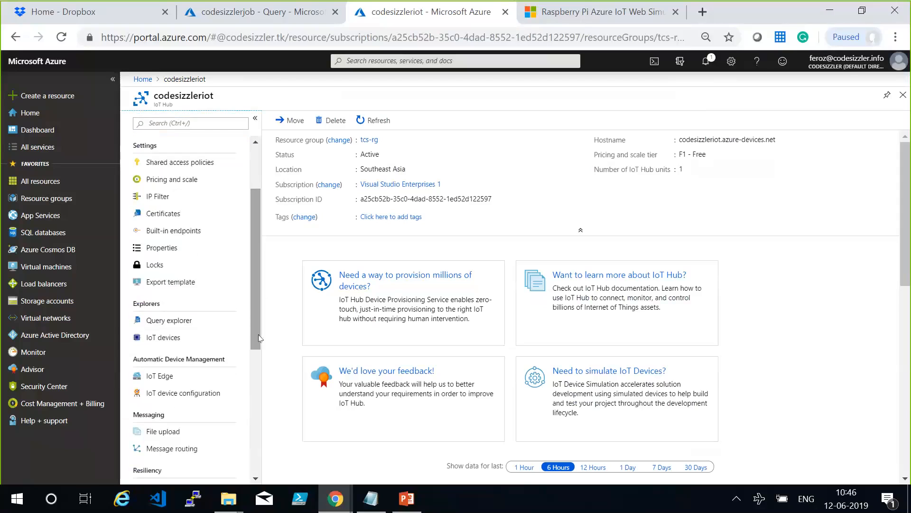
click(228, 337)
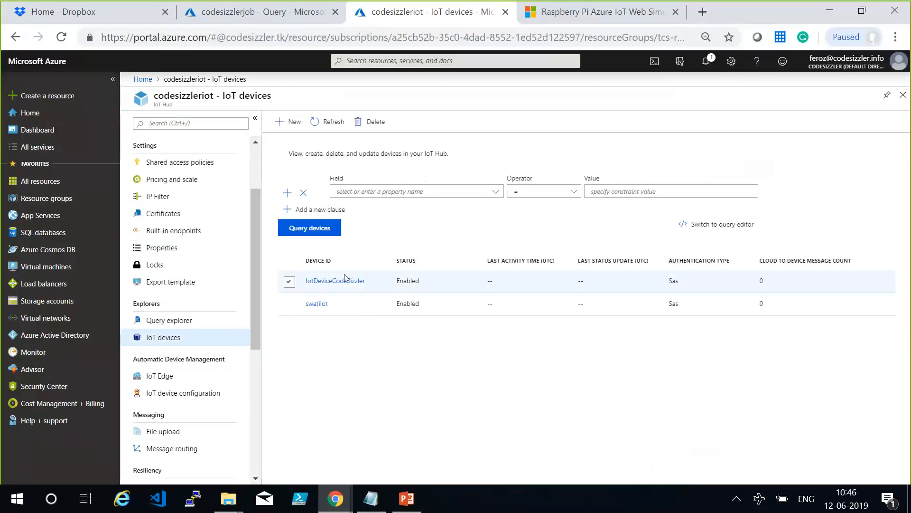
click(341, 280)
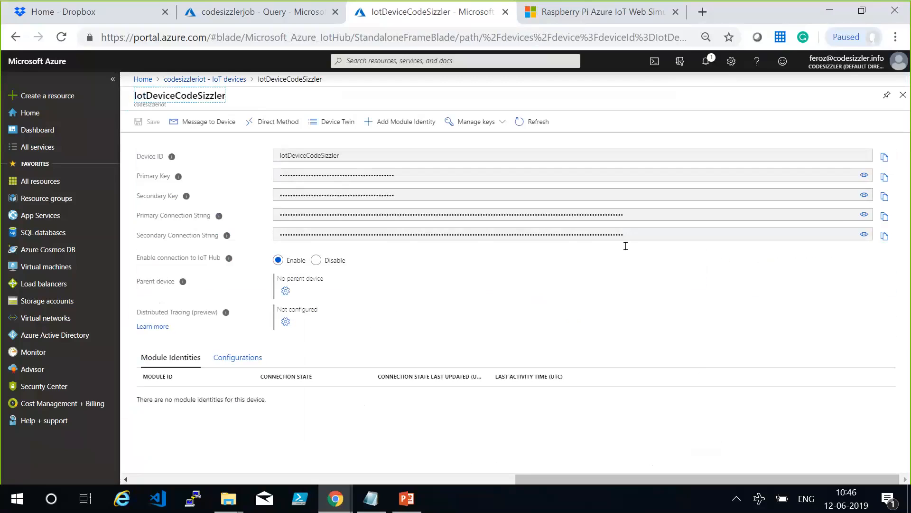
click(883, 219)
click(864, 215)
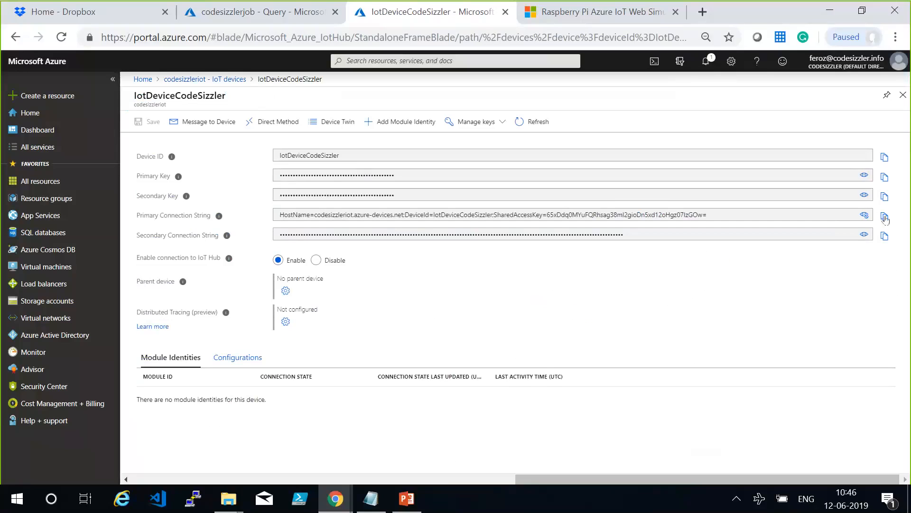
key(ctrl+a)
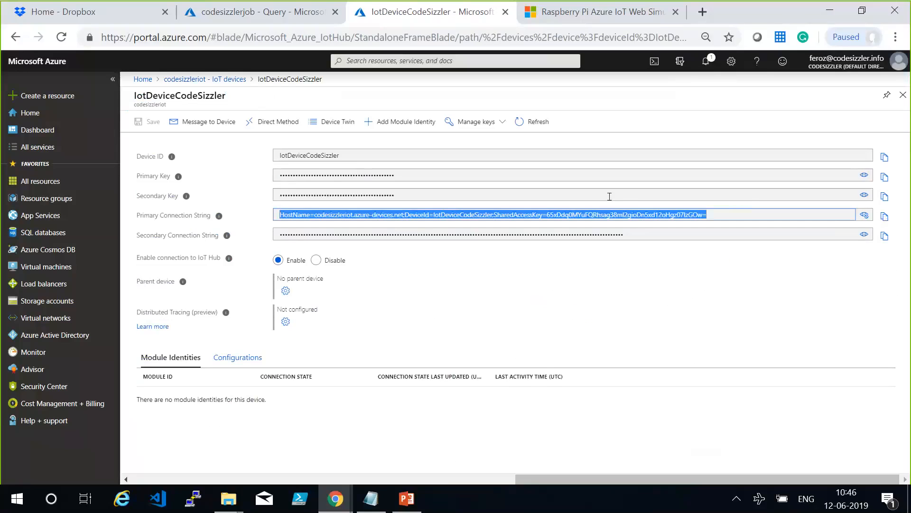
- Replace line 15's string with the pasted connection string, ending it with a quote and semicolon
click(544, 19)
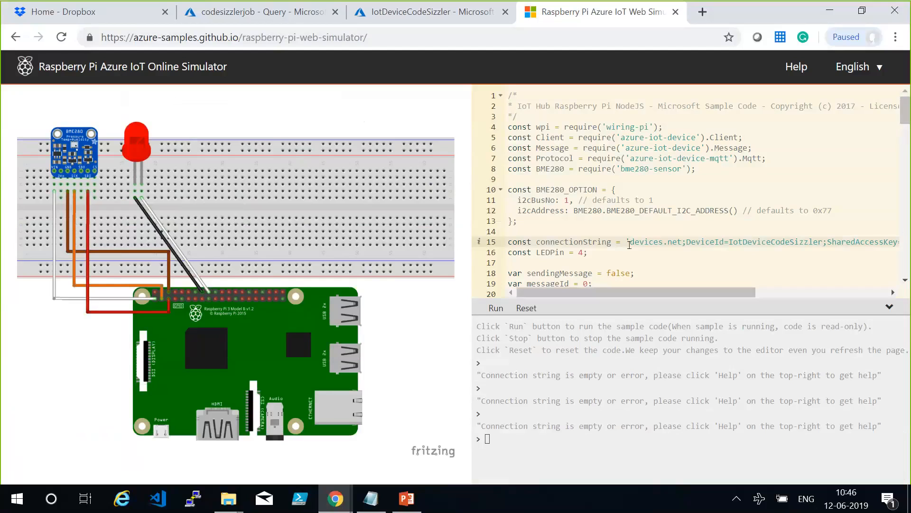
key(End)
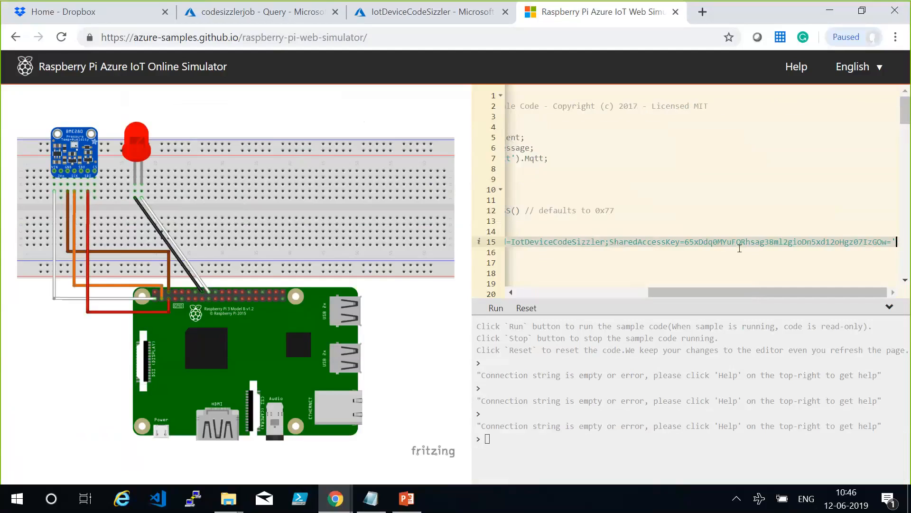
text(')
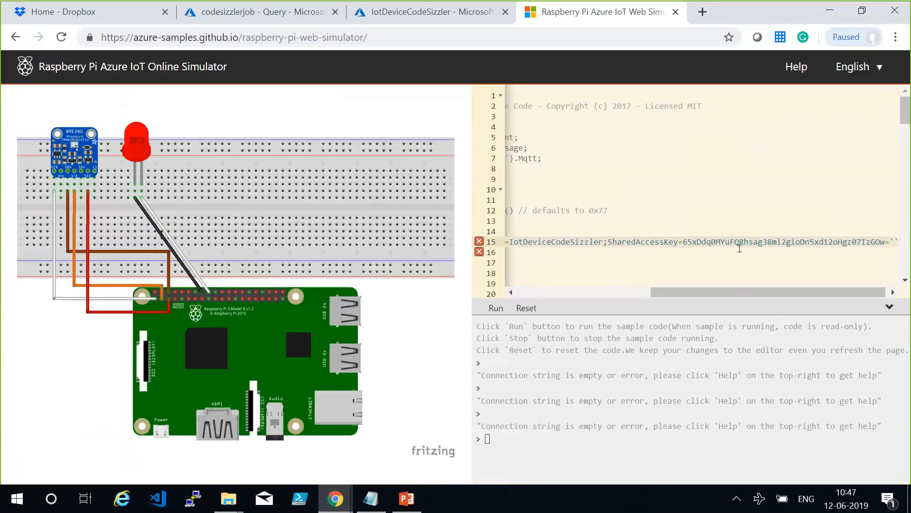
key(BackSpace)
key(BackSpace)
key(BackSpace)
key(BackSpace)
key(BackSpace)
key(BackSpace)
key(BackSpace)
key(BackSpace)
key(BackSpace)
key(BackSpace)
key(BackSpace)
key(BackSpace)
key(BackSpace)
key(BackSpace)
key(BackSpace)
key(BackSpace)
key(BackSpace)
key(BackSpace)
key(BackSpace)
key(BackSpace)
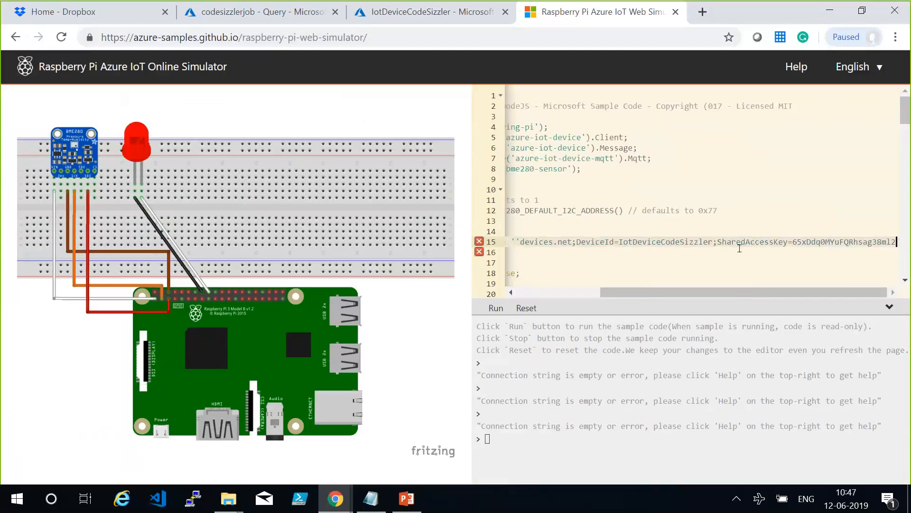
key(BackSpace)
key(BackSpace)
key(BackSpace)
key(BackSpace)
key(BackSpace)
key(BackSpace)
key(BackSpace)
key(BackSpace)
key(BackSpace)
key(BackSpace)
key(BackSpace)
key(BackSpace)
key(BackSpace)
key(BackSpace)
key(BackSpace)
key(BackSpace)
key(BackSpace)
key(BackSpace)
key(BackSpace)
key(BackSpace)
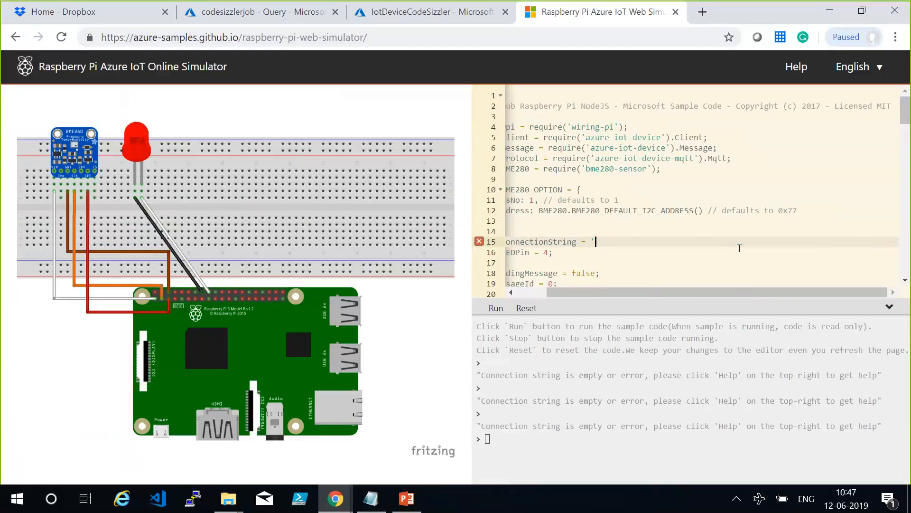
key(BackSpace)
key(ctrl+v)
text(')
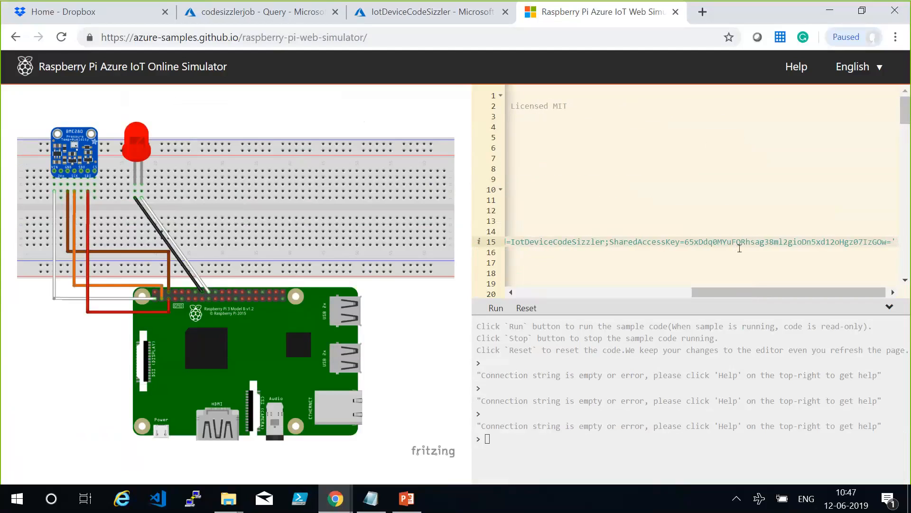
text(;)
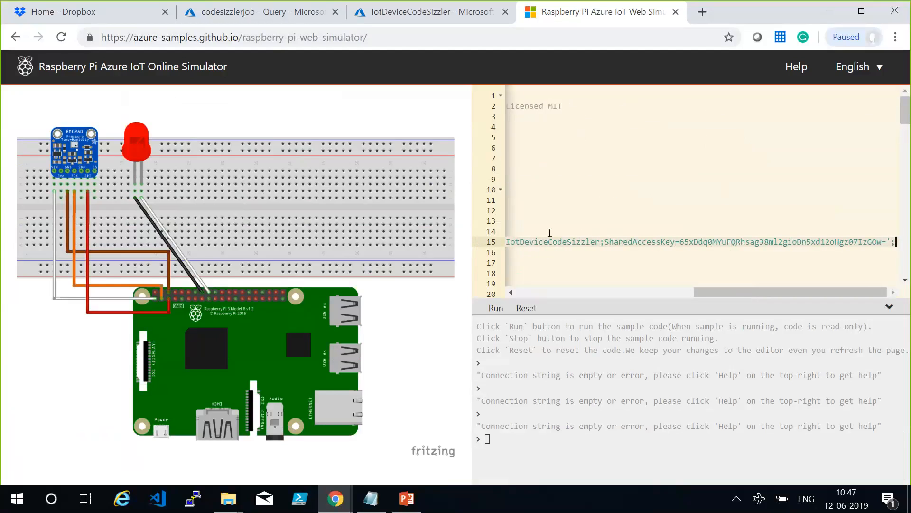
- Save the code and run the sample with the new connection string
key(ctrl+s)
click(491, 310)
click(850, 461)
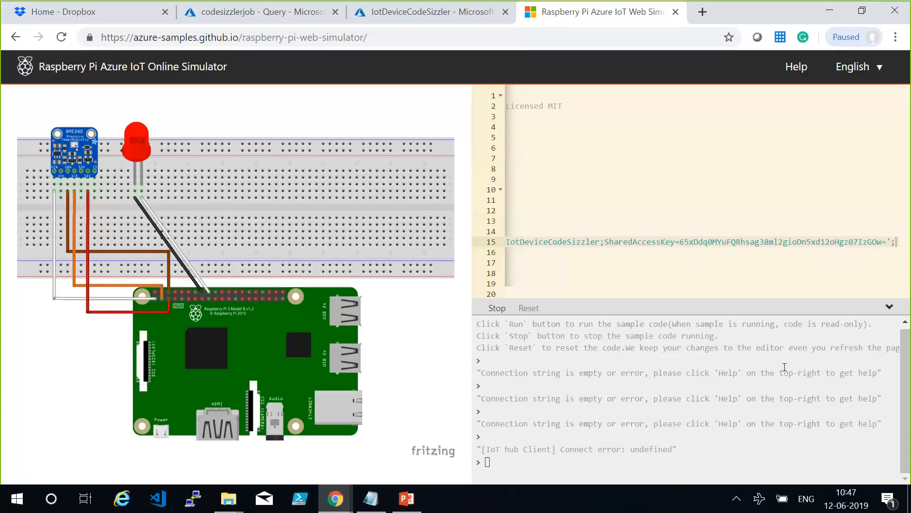
drag(790, 293, 480, 295)
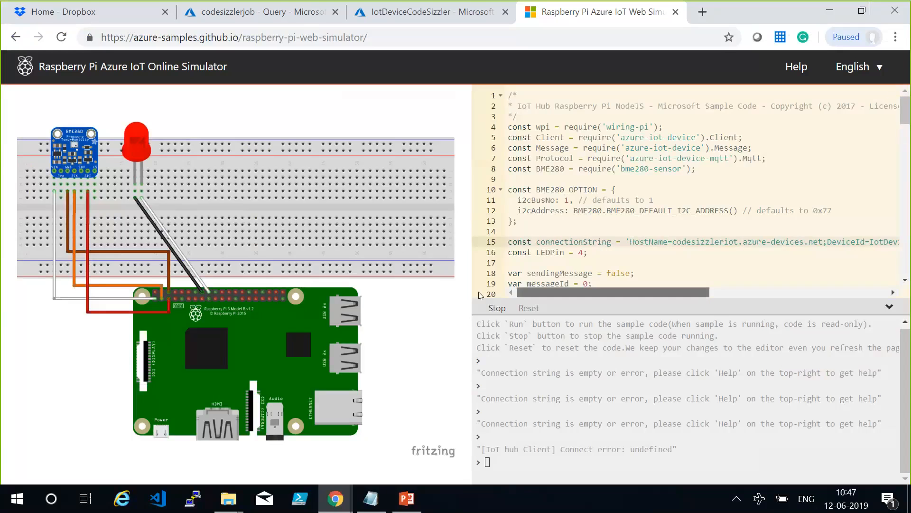
click(654, 252)
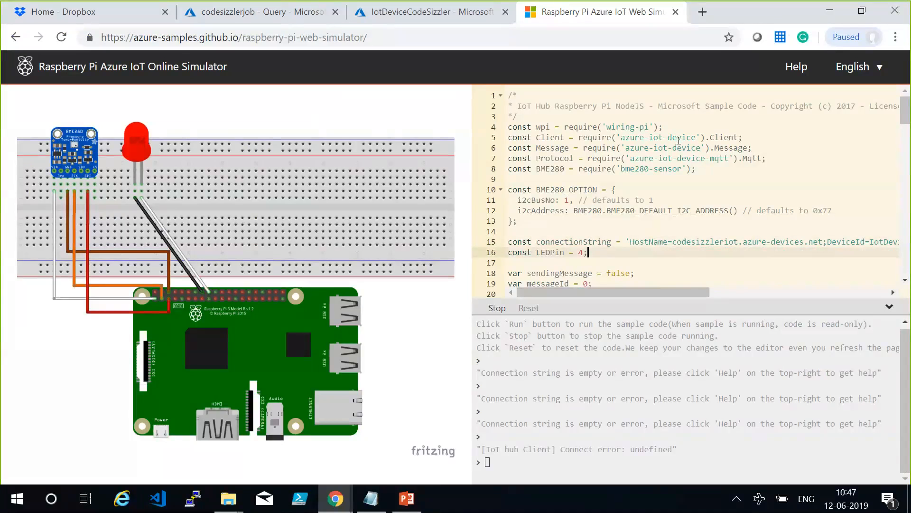
- Mark the azure-iot-device import on line 5, then return to the IotDeviceCodeSizzler page in the portal
drag(631, 134, 746, 135)
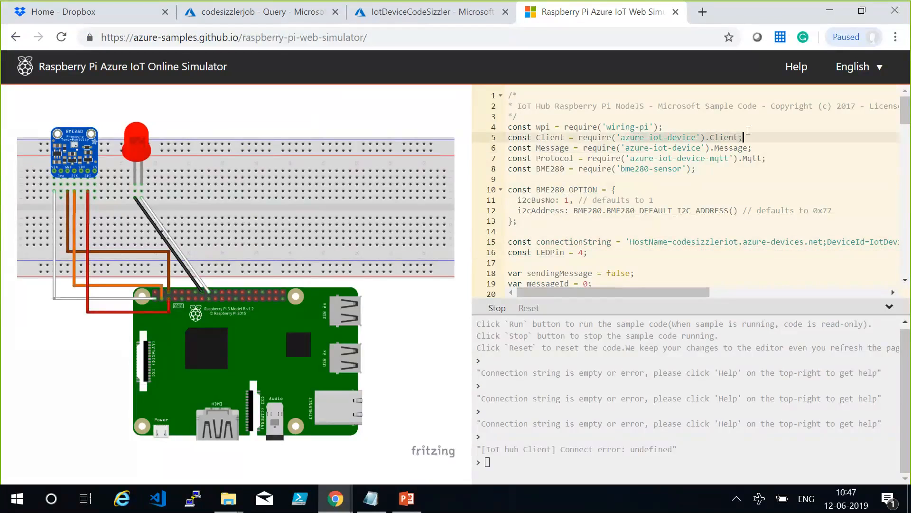
click(786, 139)
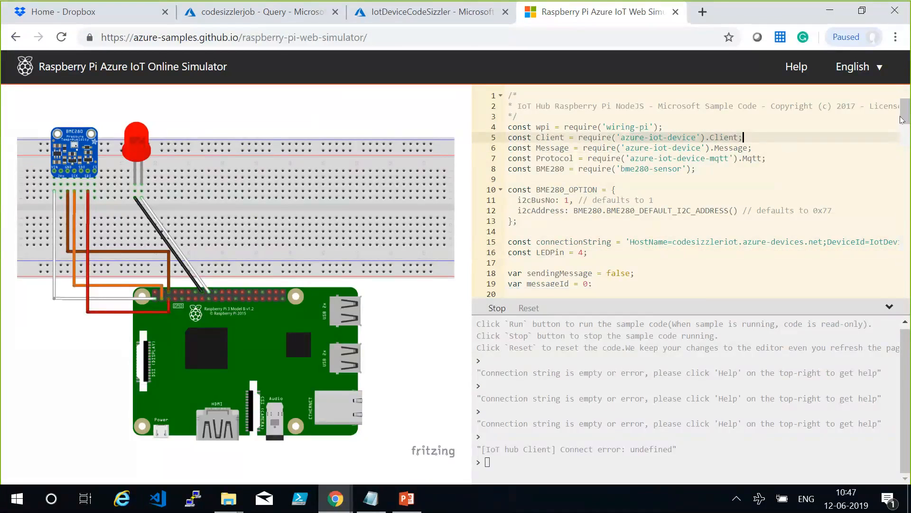
click(905, 282)
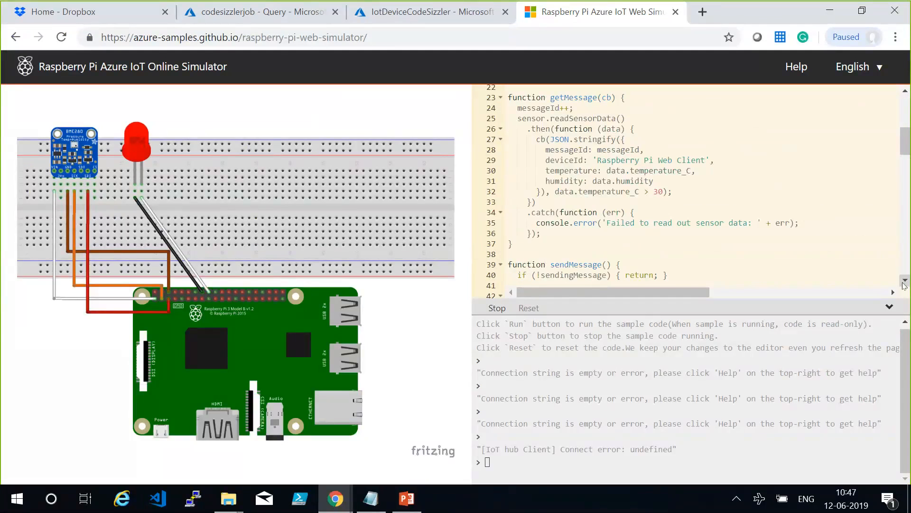
click(904, 281)
click(905, 281)
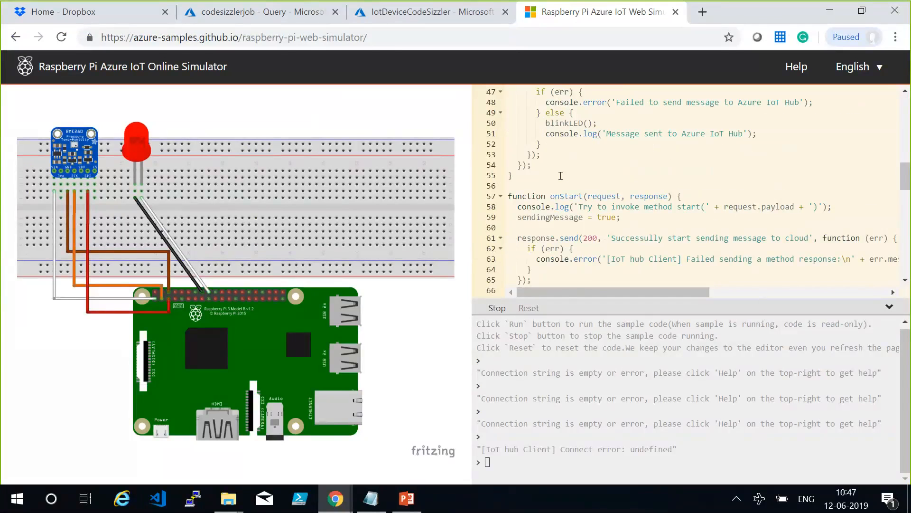
click(367, 21)
click(508, 266)
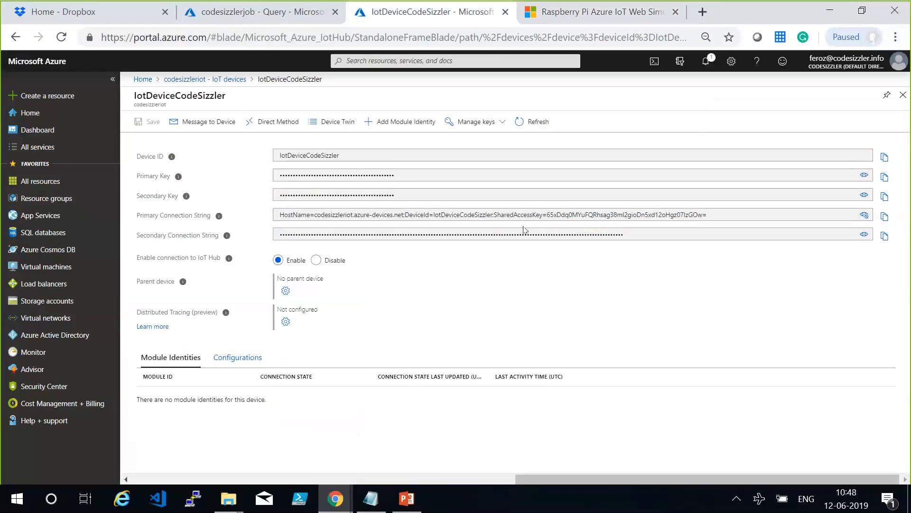
- Save the codesizzlerjob query filtering temperature above 27, confirming with Yes
click(204, 20)
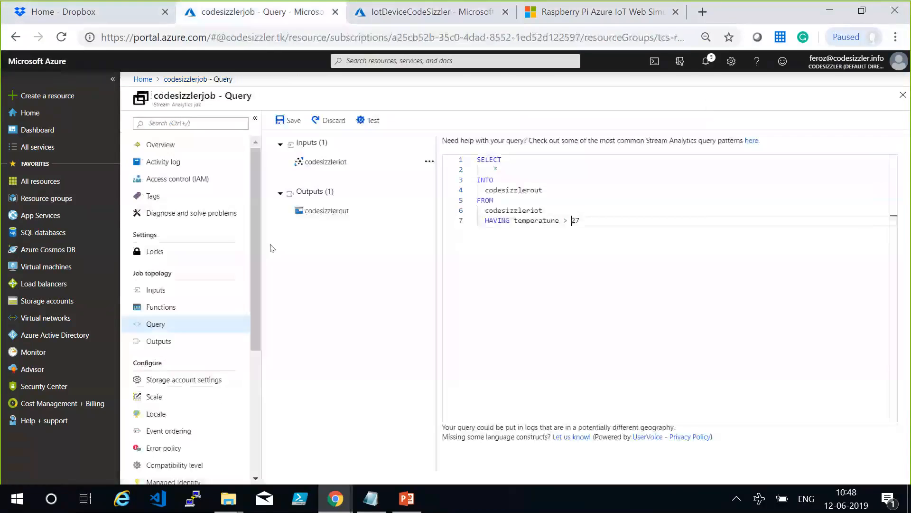
click(288, 120)
click(296, 185)
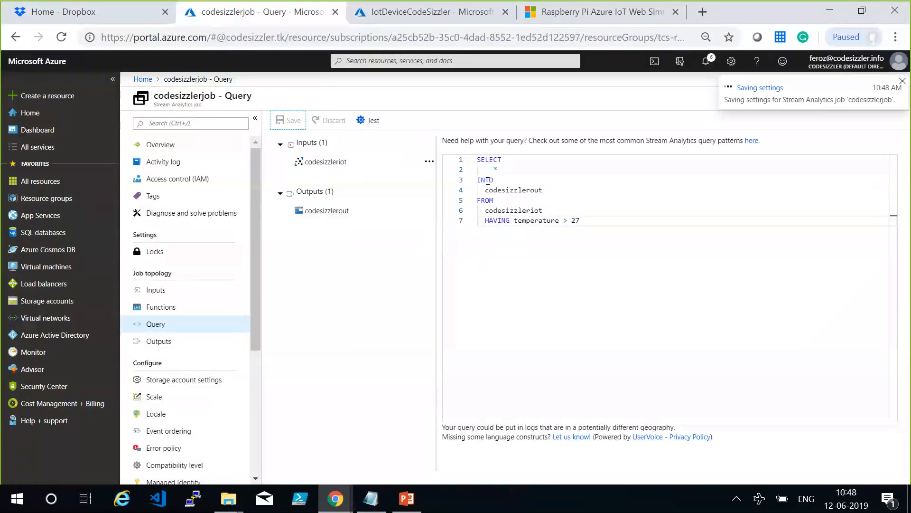
click(514, 191)
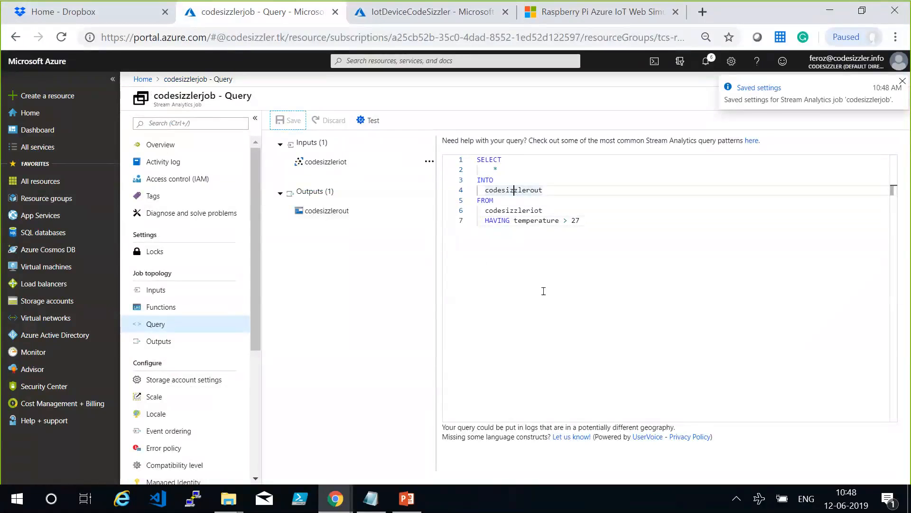
- Stop the simulator sample so its console reports 'Sample stopped.', then return to the query
click(603, 12)
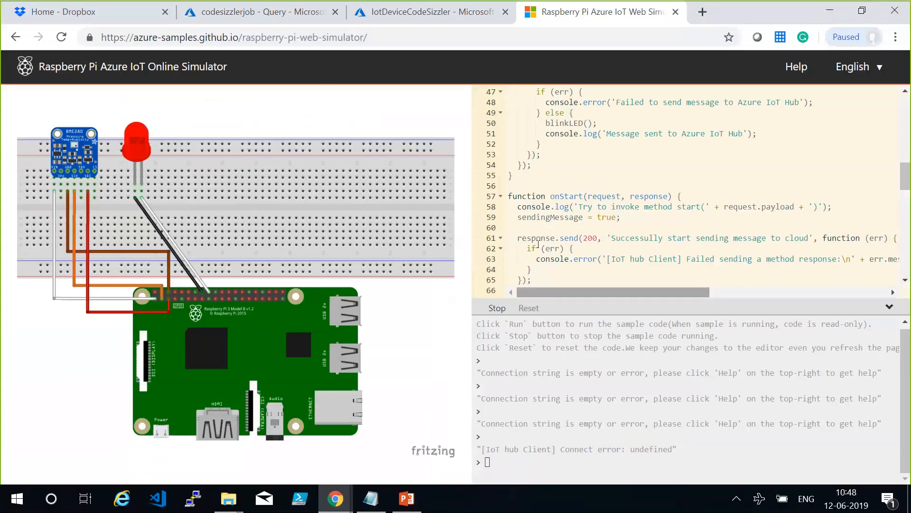
click(565, 217)
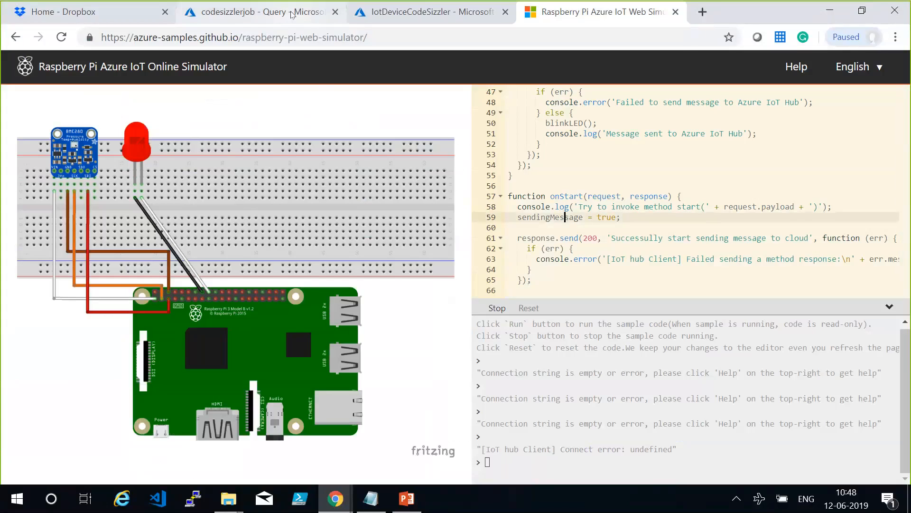
click(497, 308)
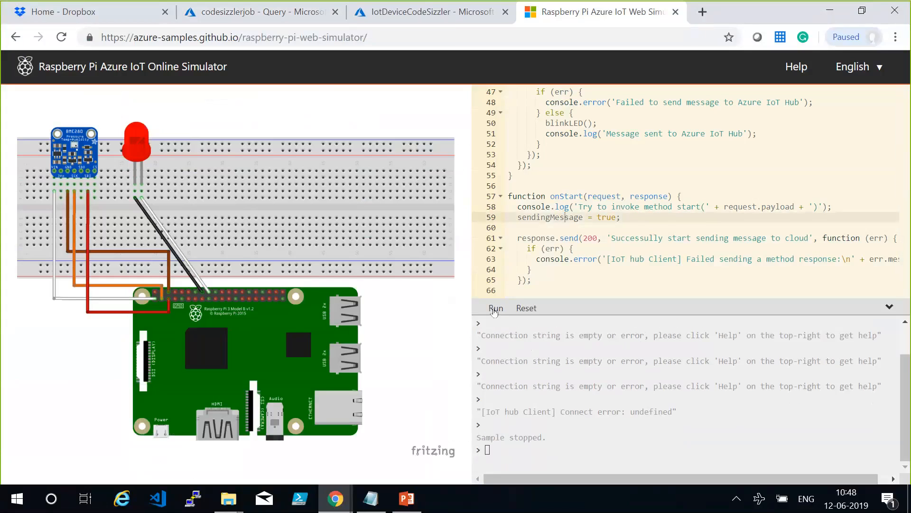
click(271, 9)
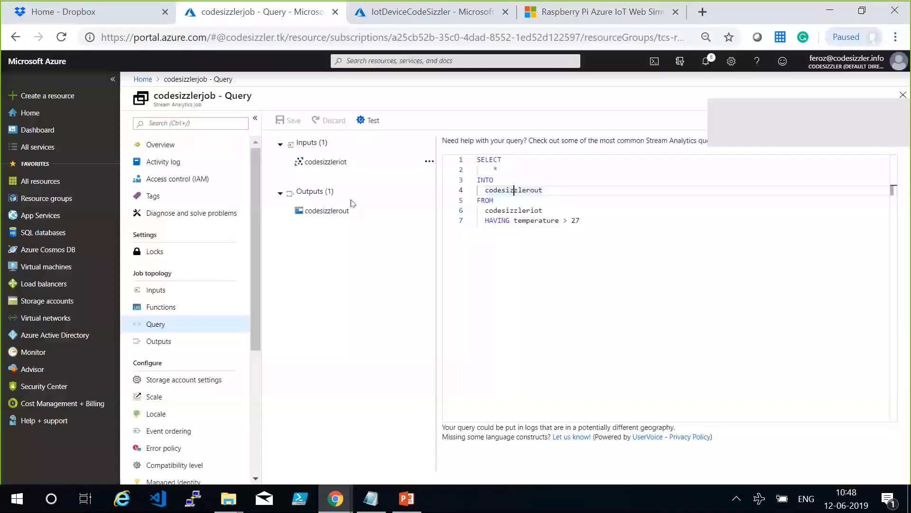
- Start codesizzlerjob now from its Overview and watch the Starting notification
click(194, 145)
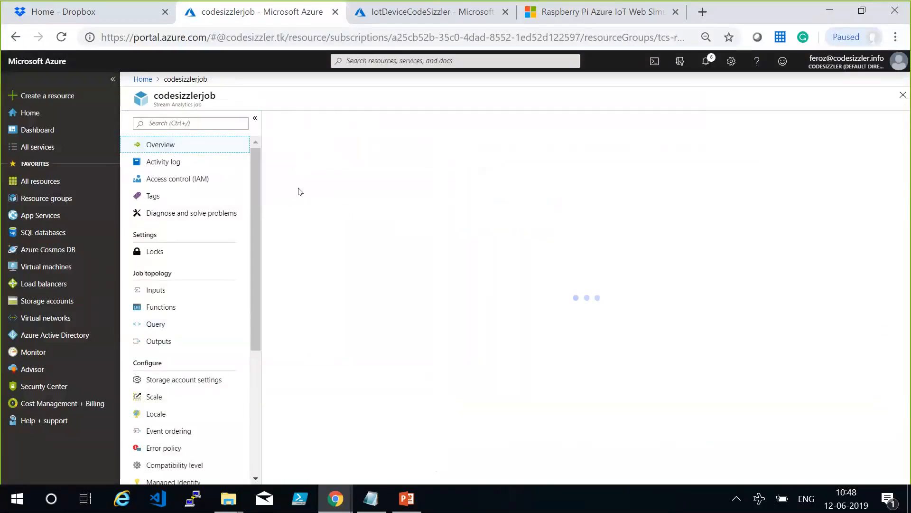
click(294, 121)
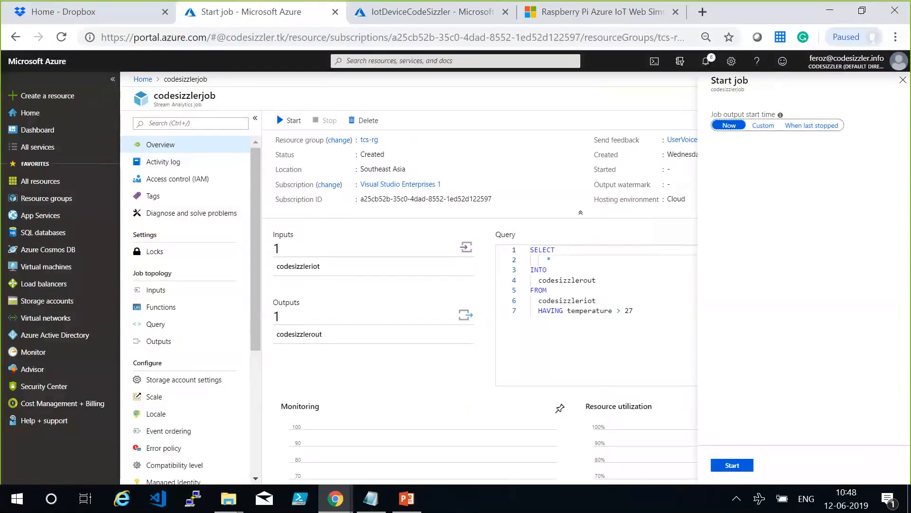
click(735, 466)
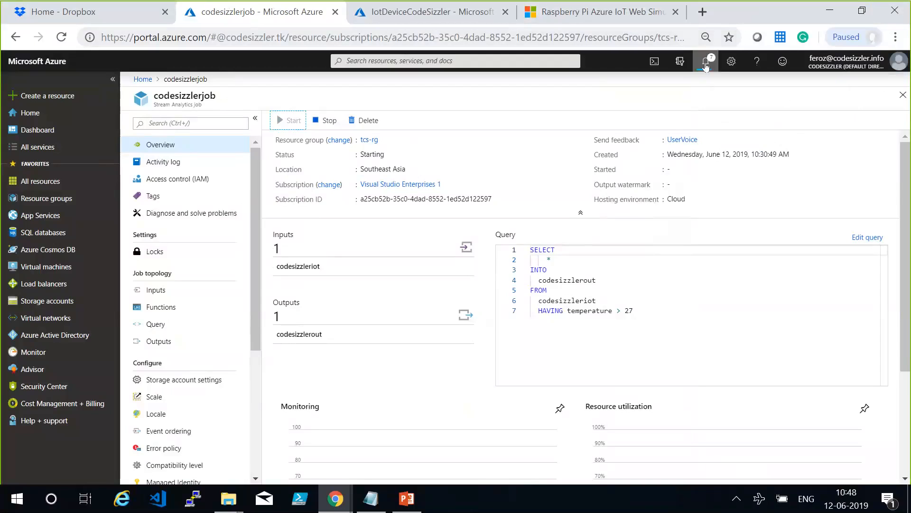
click(706, 68)
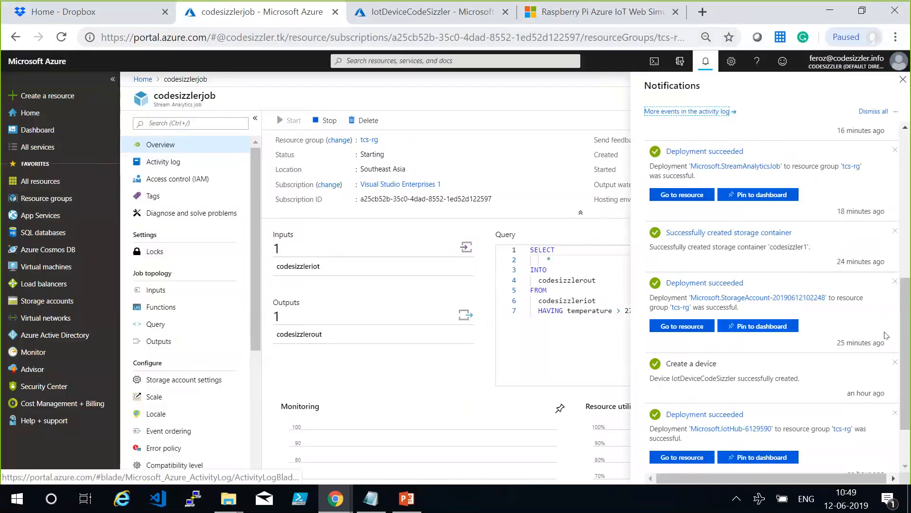
drag(906, 349, 908, 119)
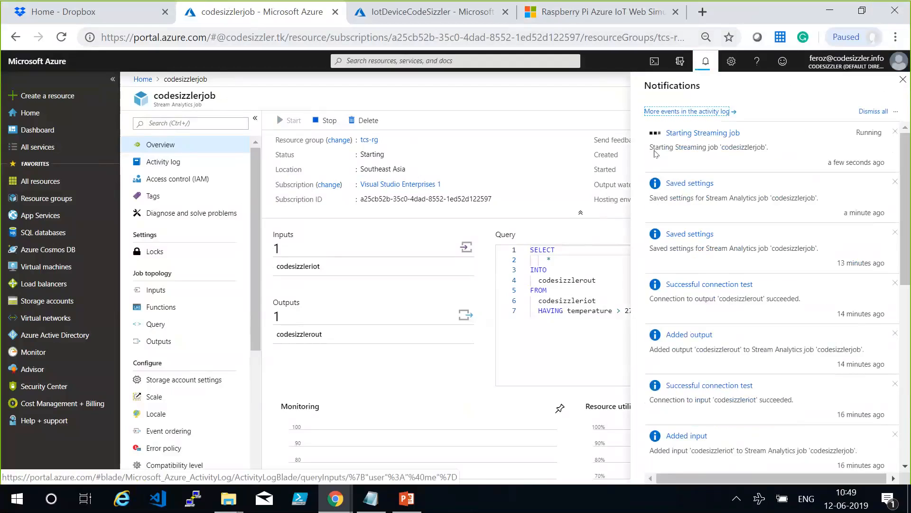
- Browse Resource groups > tcs-rg > codesizzlerblob to the still-empty codesizzler1 container, then view the simulator
click(366, 14)
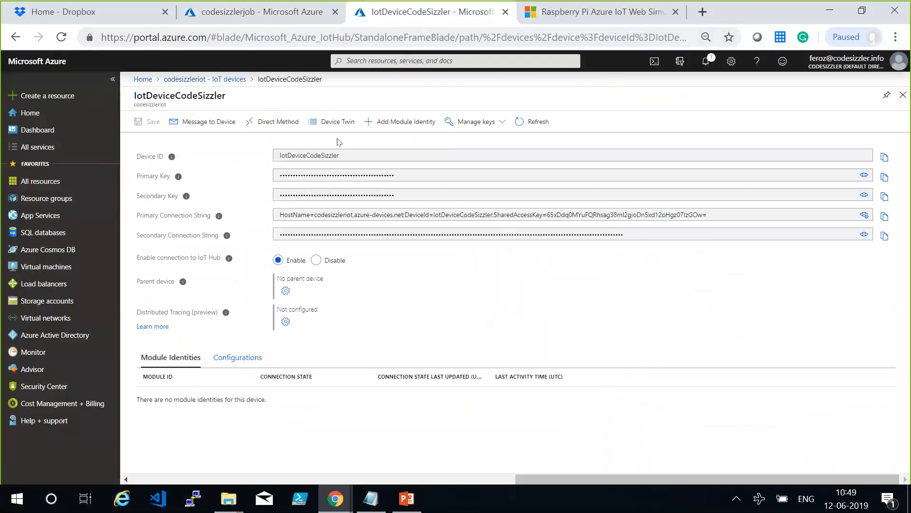
click(207, 82)
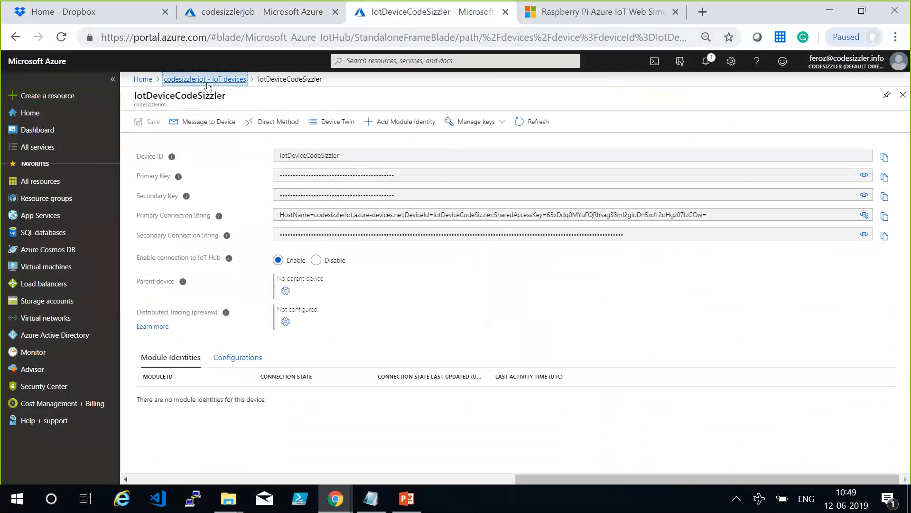
click(143, 82)
click(70, 199)
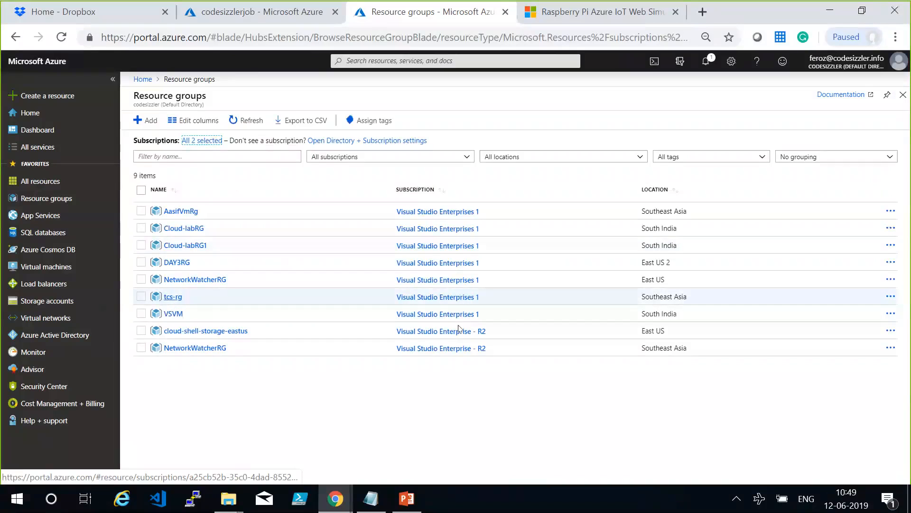
click(172, 297)
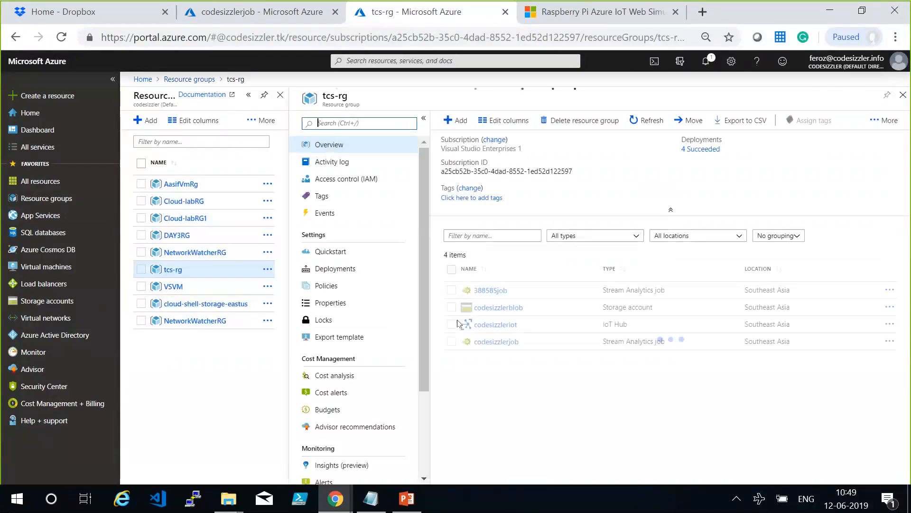
click(481, 309)
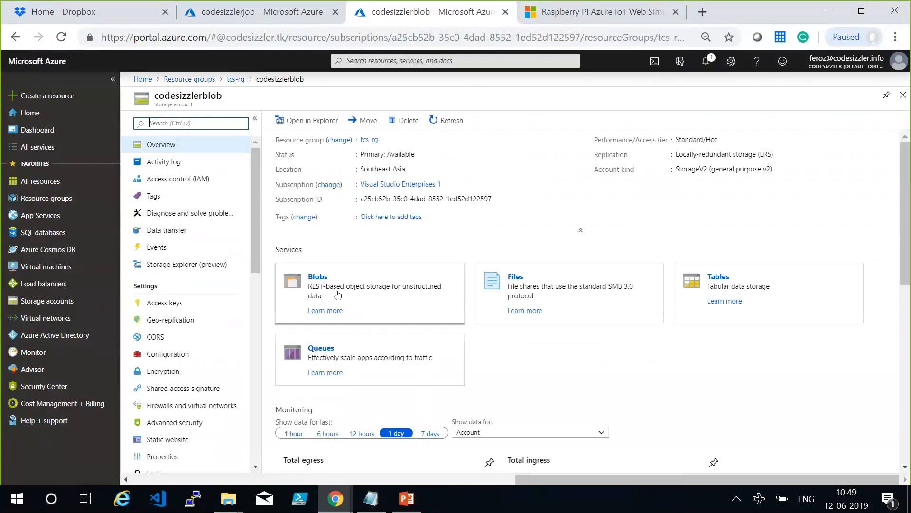
click(388, 289)
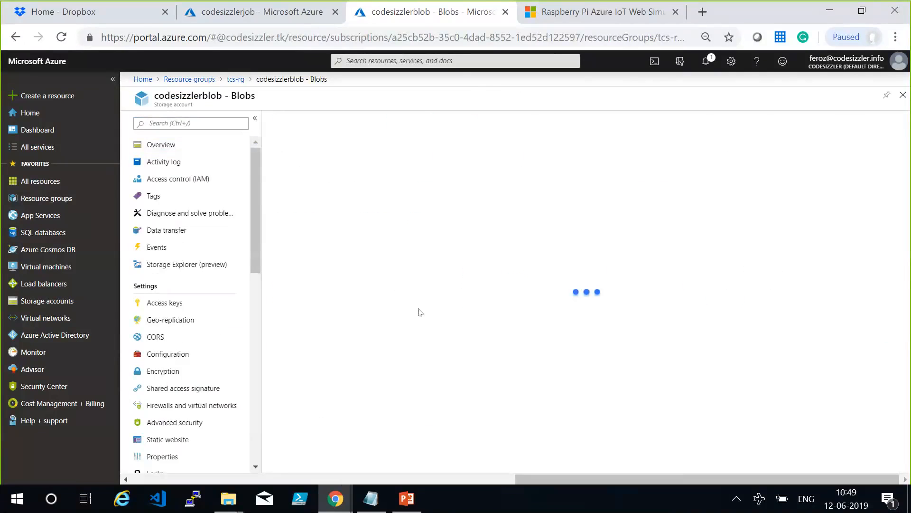
click(330, 200)
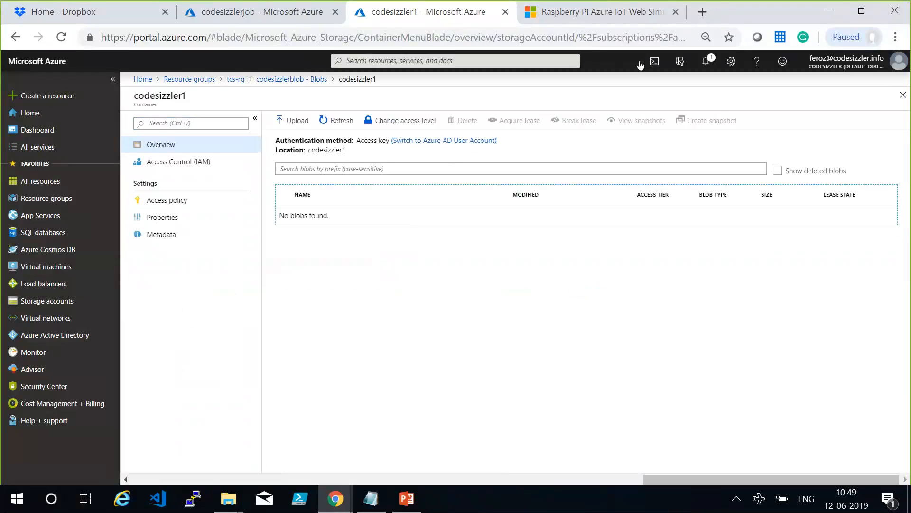
click(637, 15)
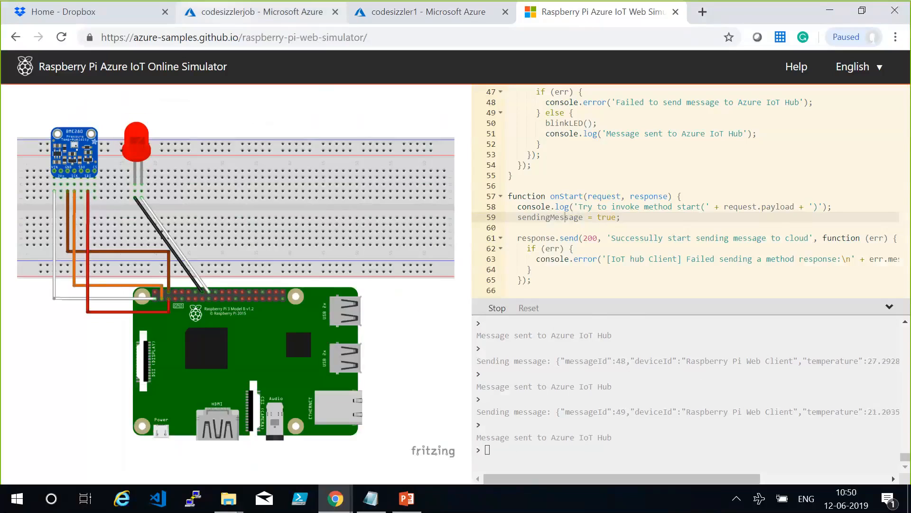
- Refresh the codesizzler1 container's blob list until the newly written JSON blob appears
click(359, 19)
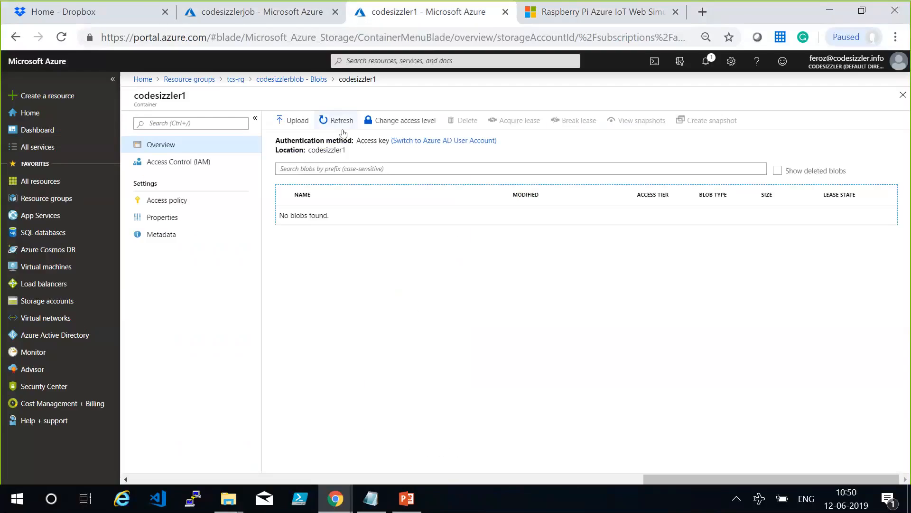
click(343, 123)
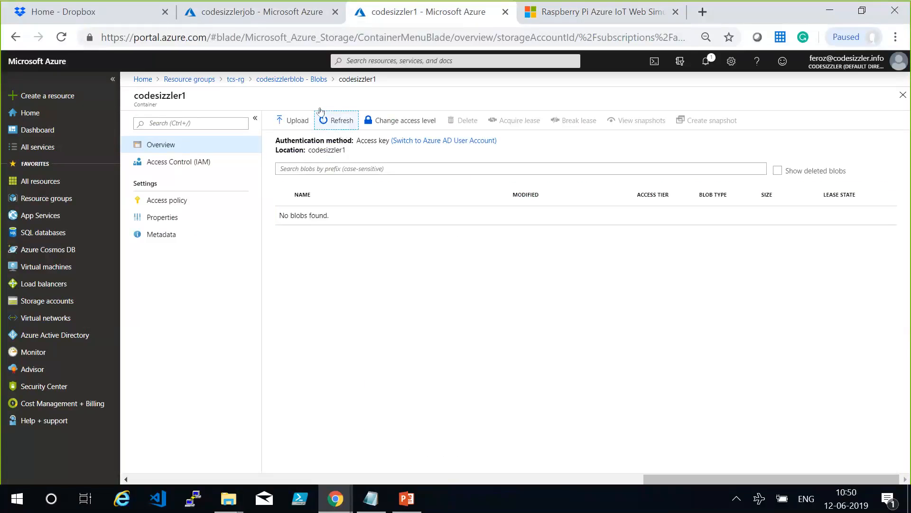
click(326, 122)
click(327, 125)
click(292, 79)
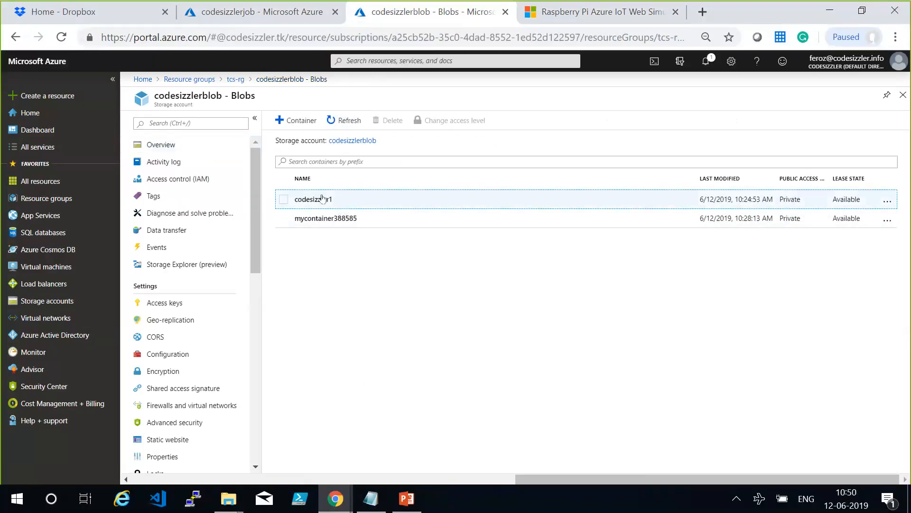
click(322, 199)
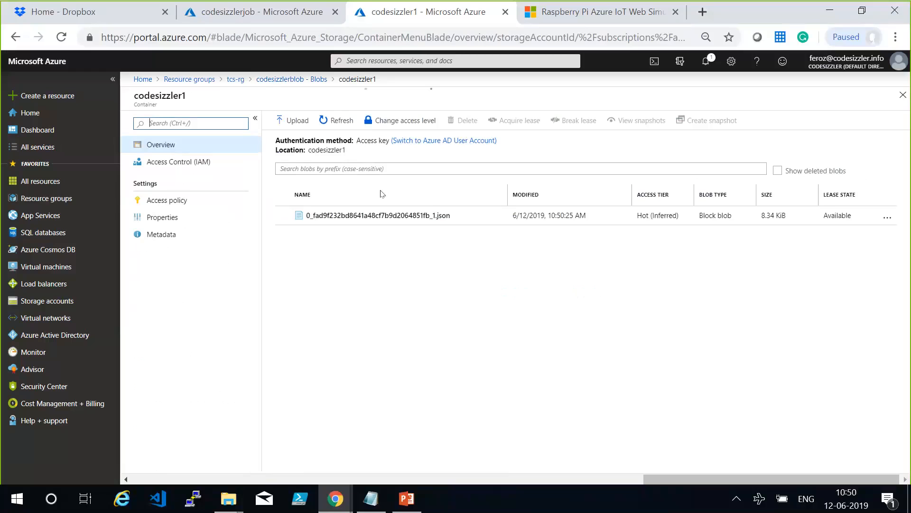
- Open the new JSON blob's contents and compare them with the simulator's sent messages
click(372, 217)
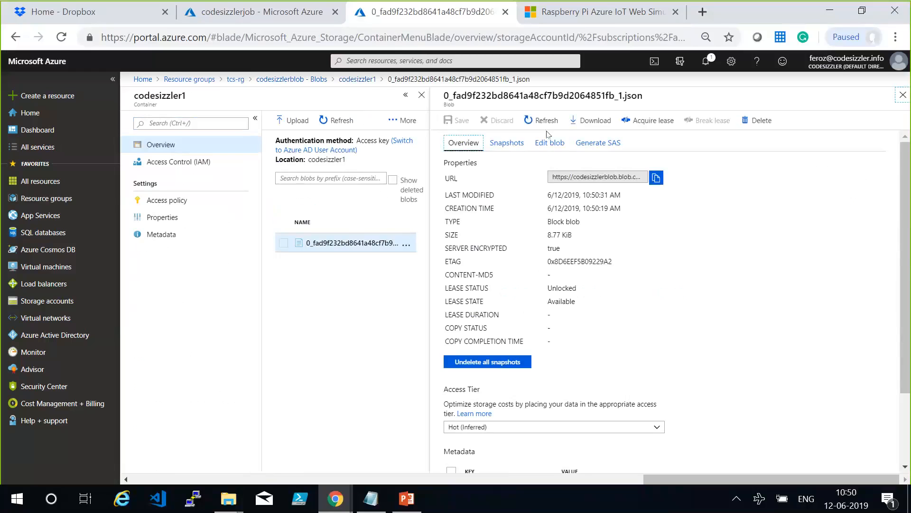
click(549, 142)
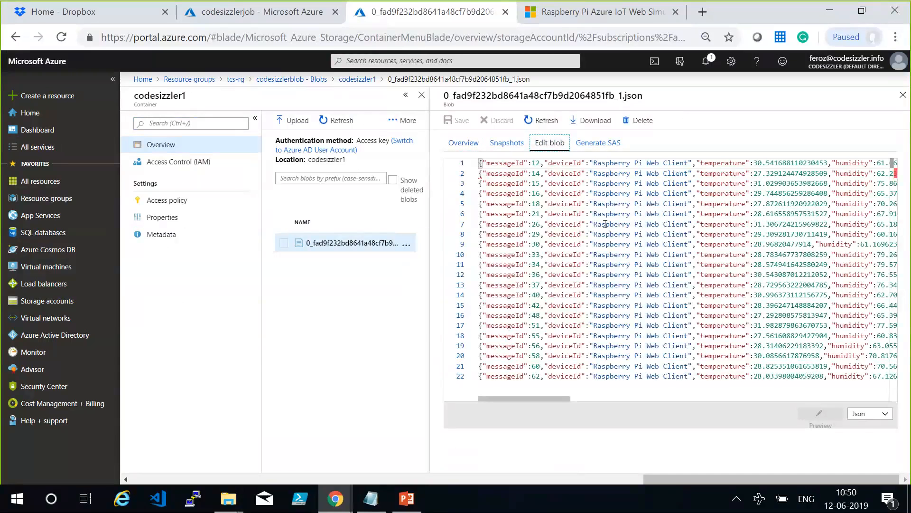
click(547, 13)
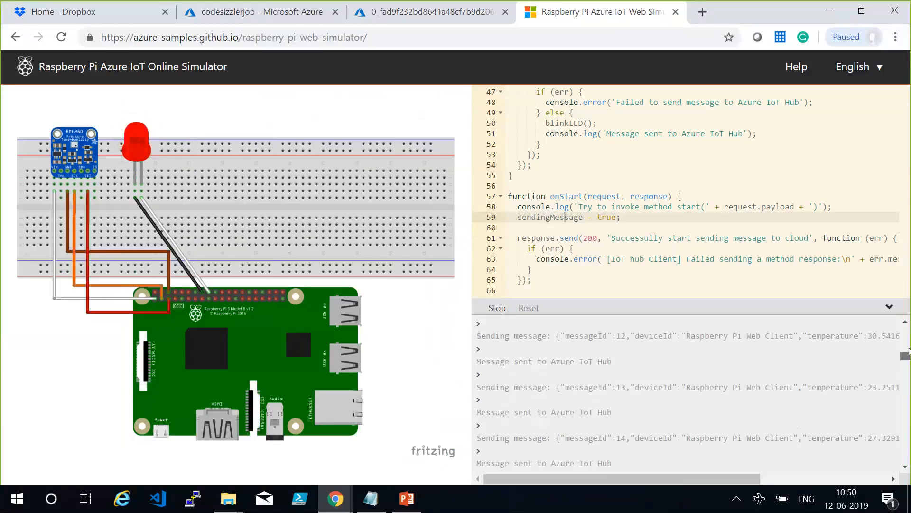
drag(906, 358, 902, 331)
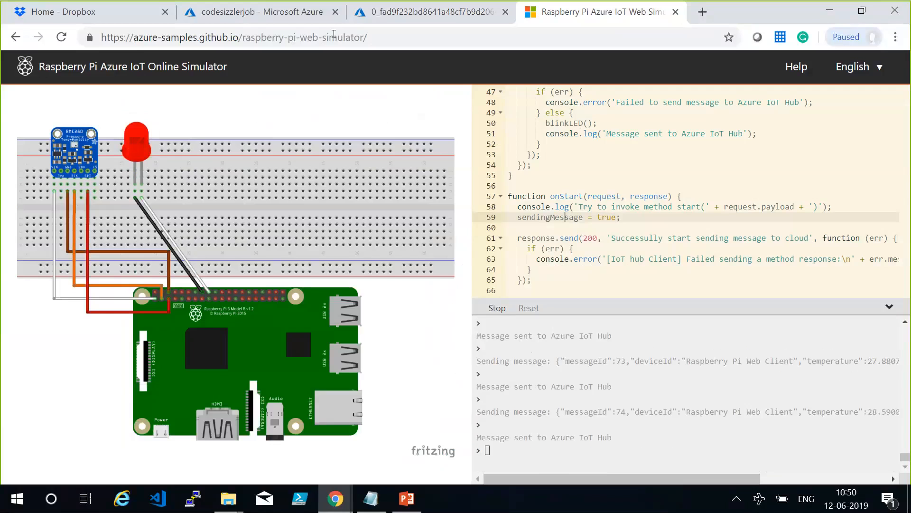
- Check the codesizzlerjob Stream Analytics job, re-review the blob's messages, then return to the simulator
click(261, 13)
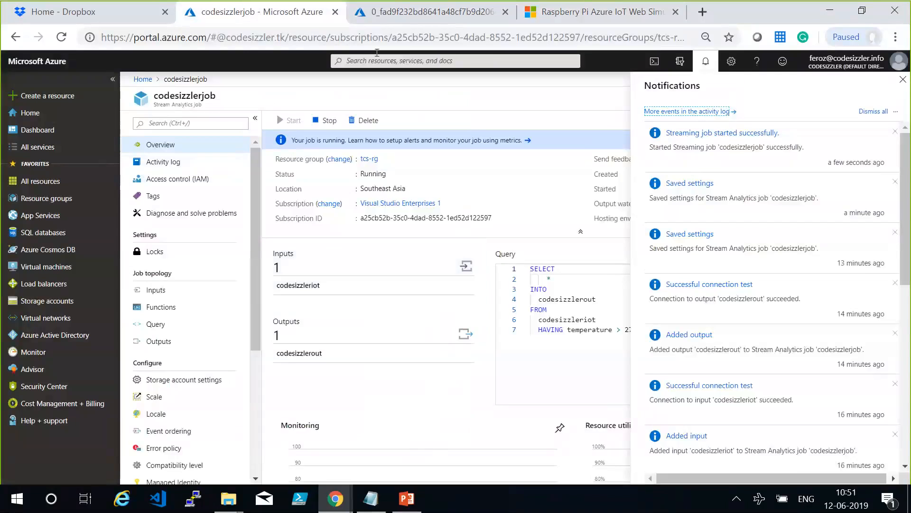
click(430, 12)
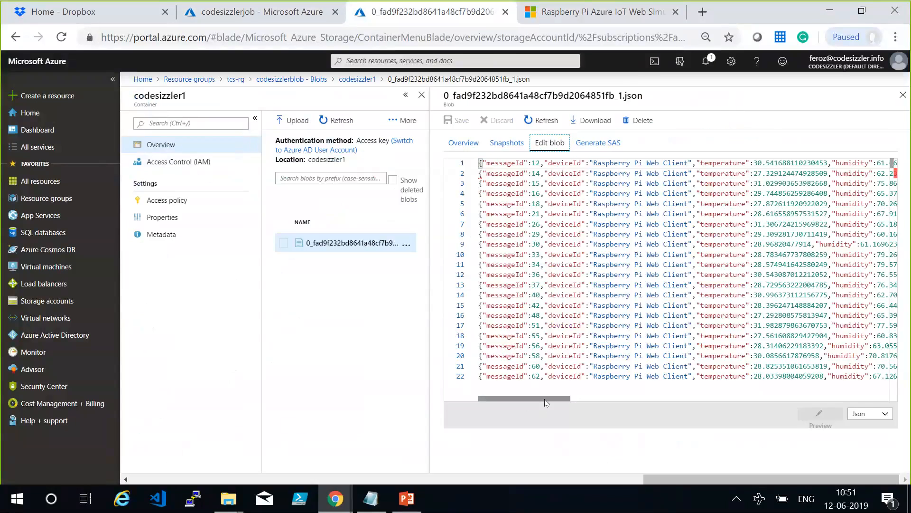
drag(545, 398, 498, 381)
click(894, 171)
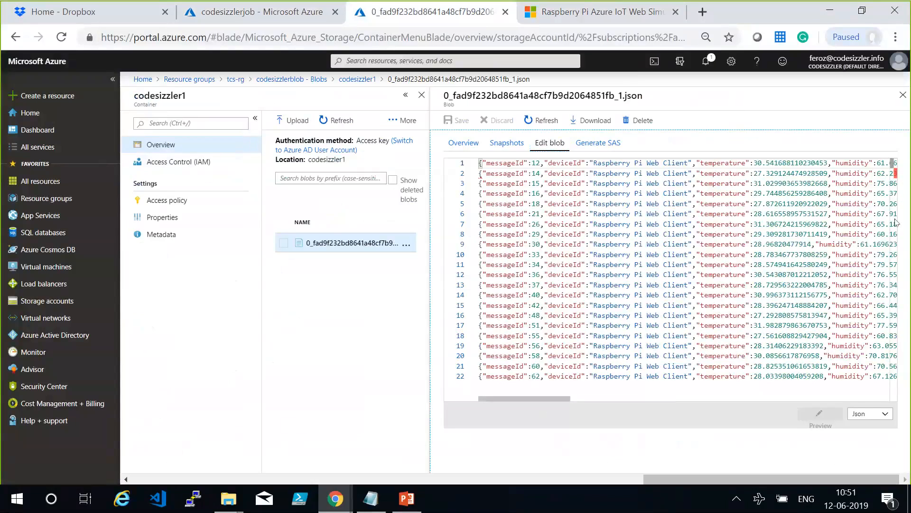
click(602, 12)
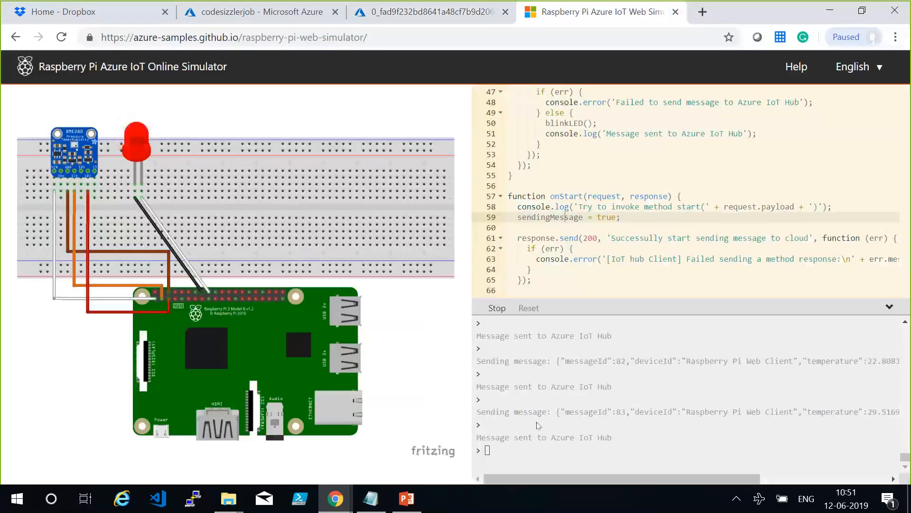
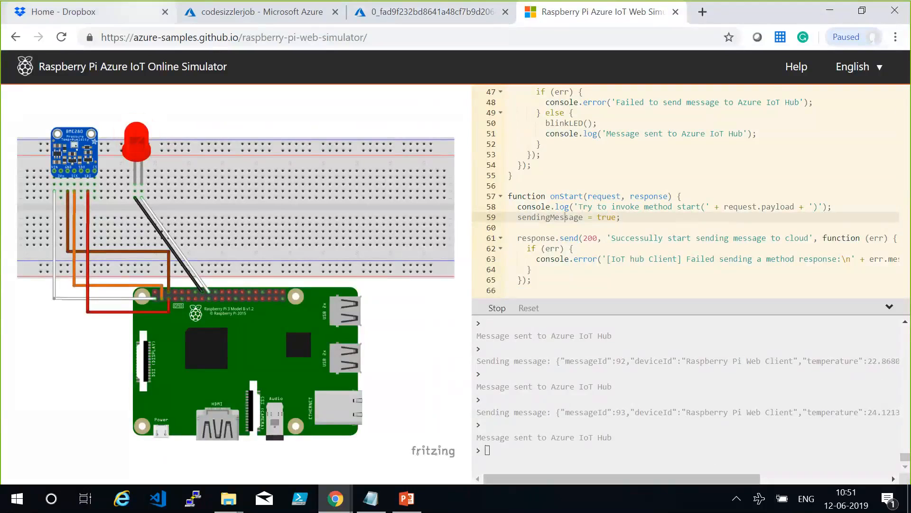
- Switch to the Azure portal tab showing the 0_fad9f232….json blob
click(361, 13)
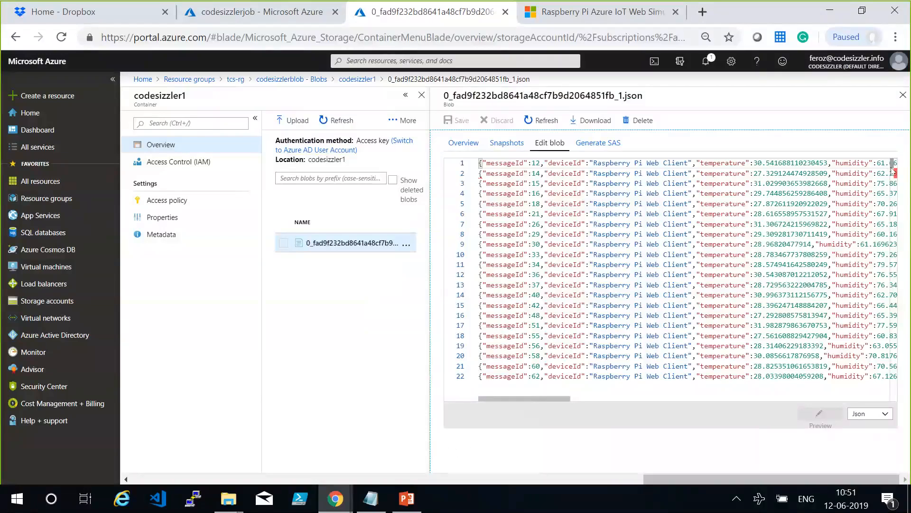
- Scroll the blob's first records right to show their EnqueuedTime values, then clear the selection
drag(888, 160, 893, 173)
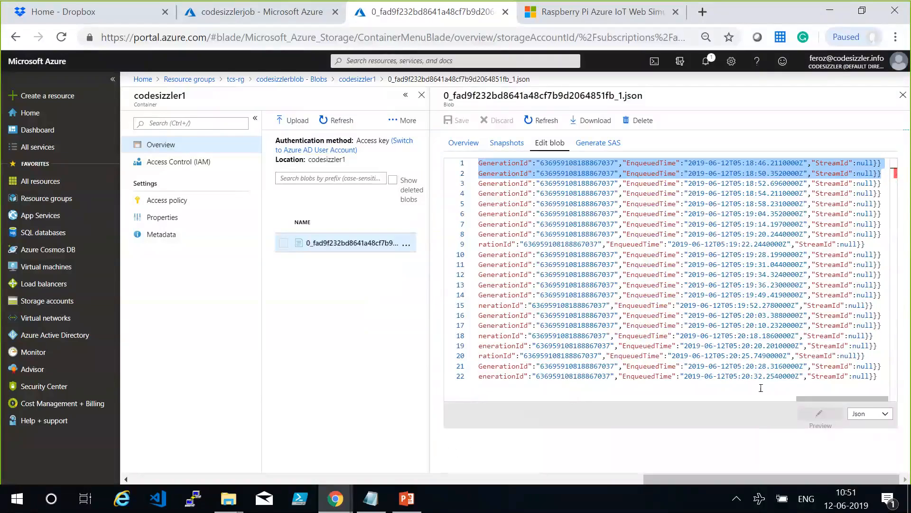
click(766, 354)
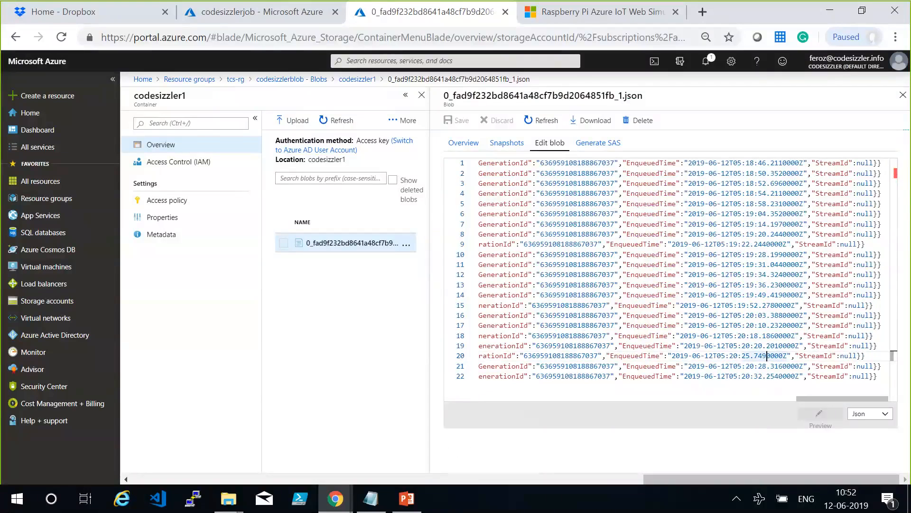
click(466, 17)
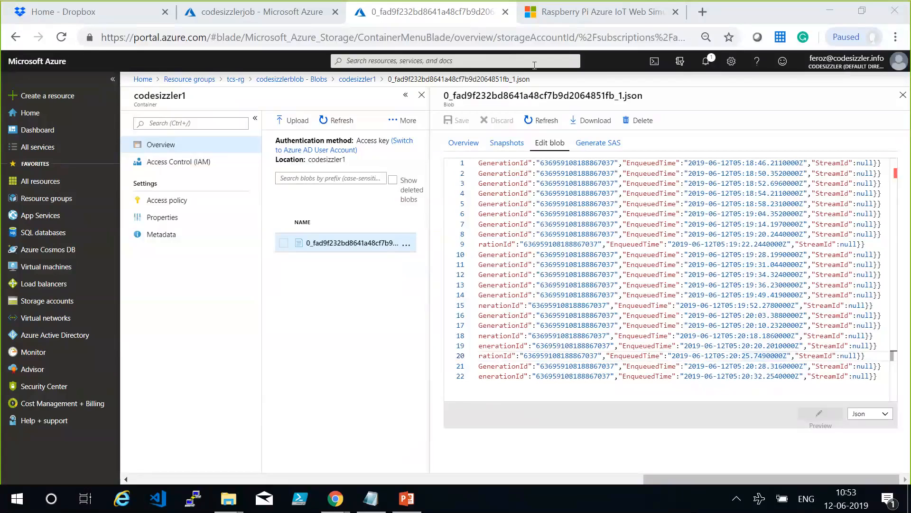
click(820, 226)
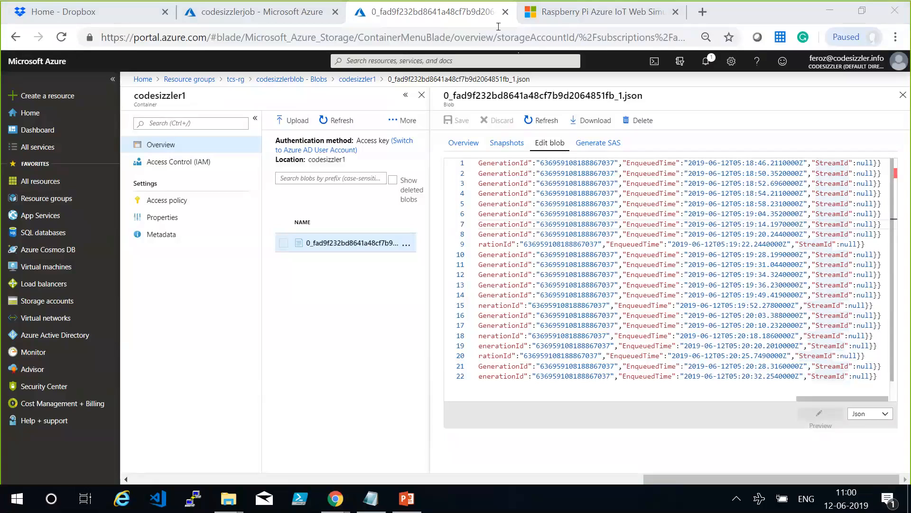
- Go back from the blob editor to the codesizzlerblob Blobs container list
key(alt+Left)
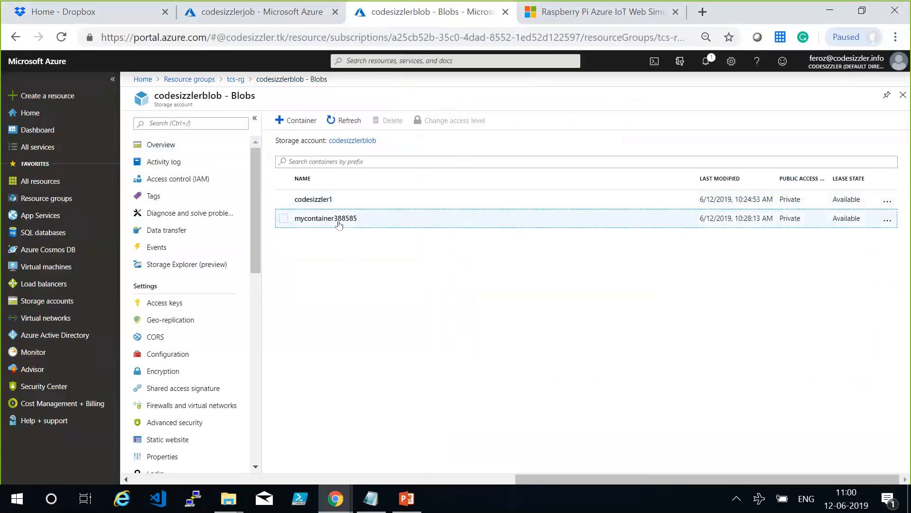
- View the JSON blob in mycontainer388585, then return to the codesizzlerblob container list
click(338, 222)
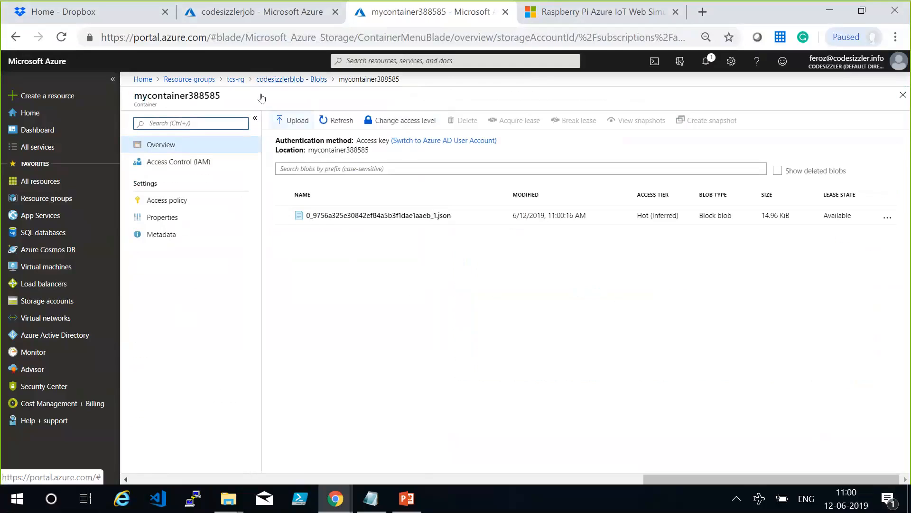
click(266, 79)
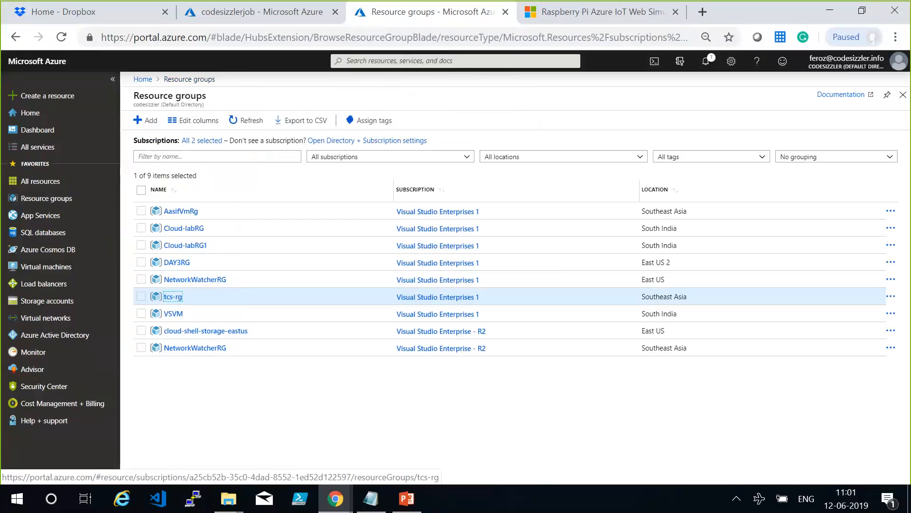
- Search the Marketplace for 'Event Hubs' and start creating a new Event Hubs namespace
click(69, 100)
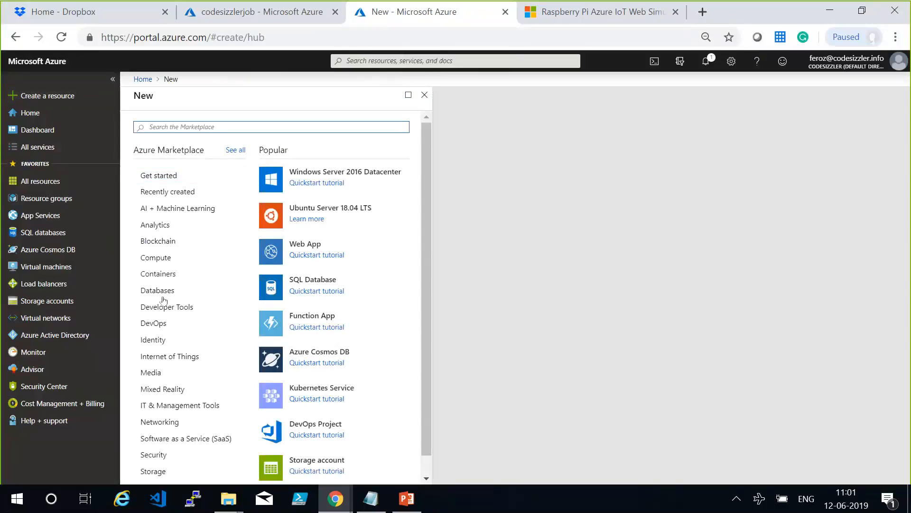
text(E)
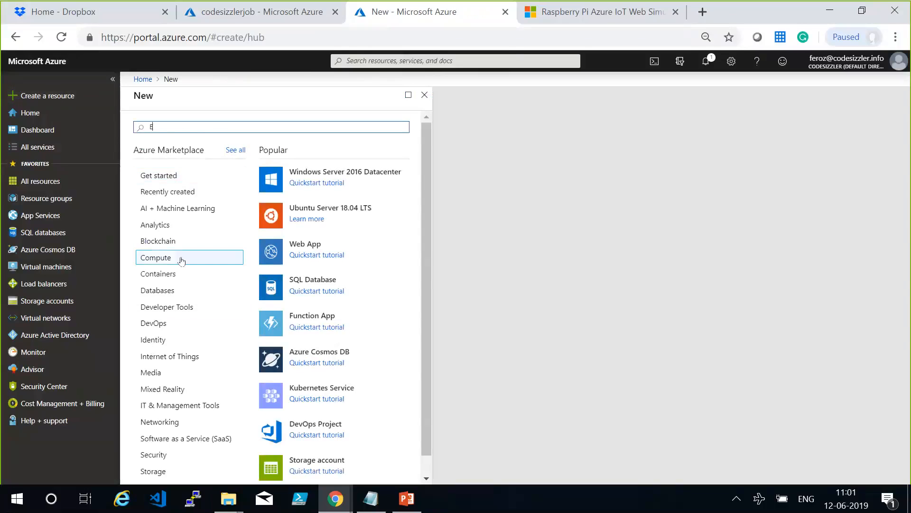
text(vent H)
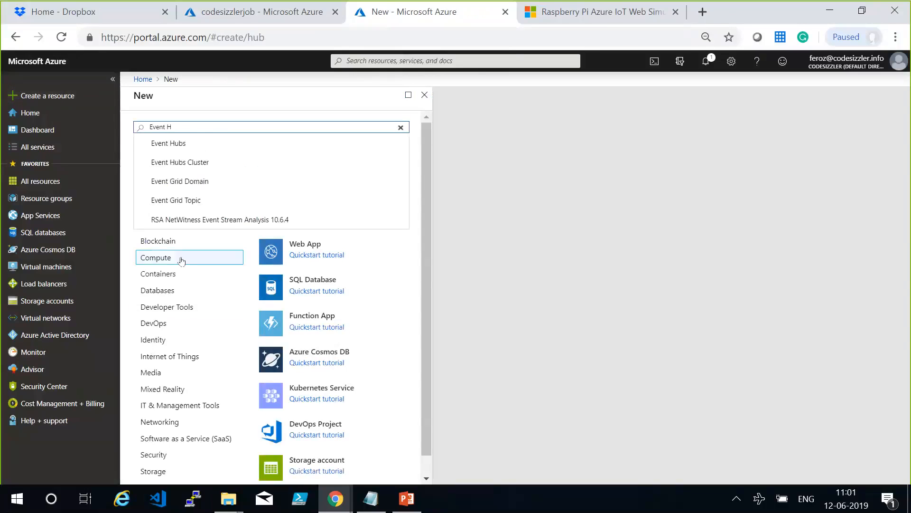
text(ubs)
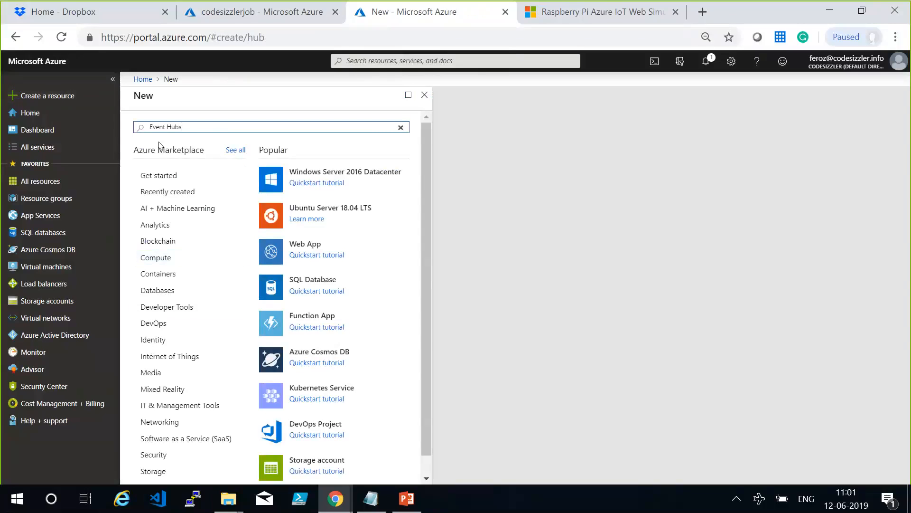
key(Return)
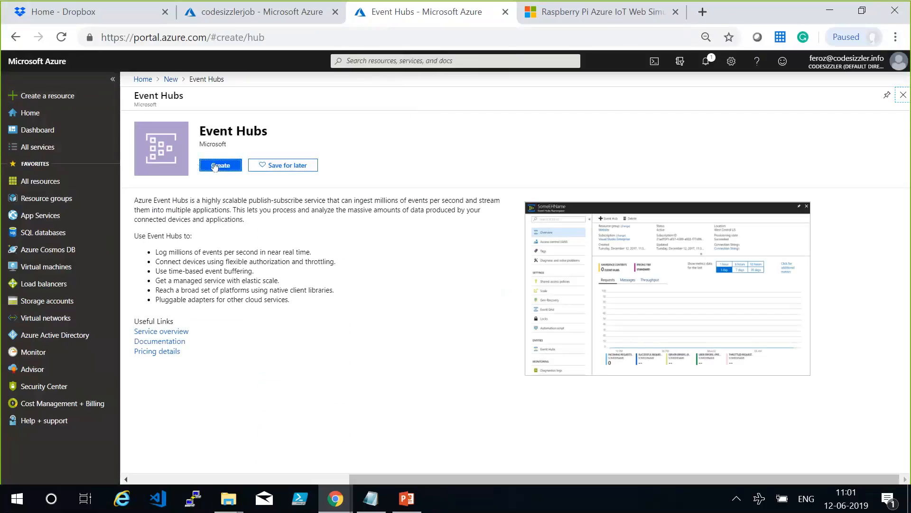
click(217, 166)
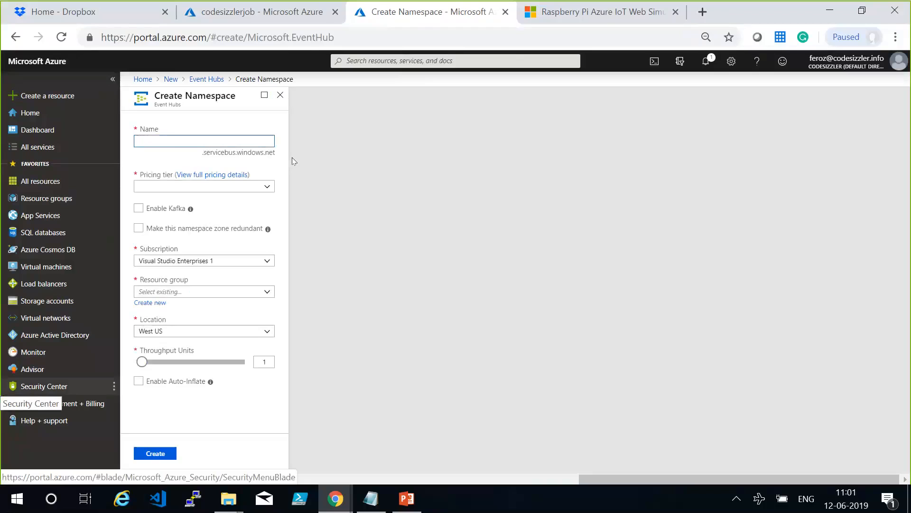
- Name the namespace 'codesizzler', review the servicebus.windows.net suffix and pricing tiers, then switch to PowerPoint
text(codesizzler)
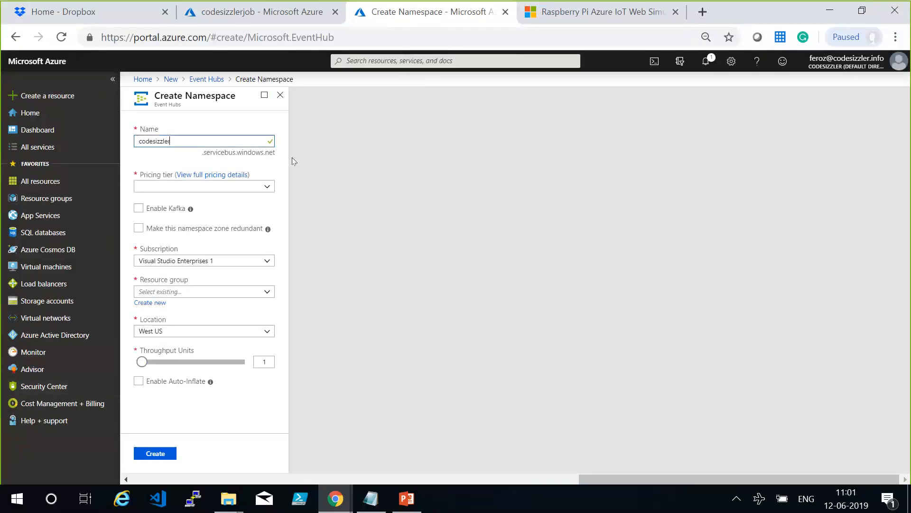
key(Tab)
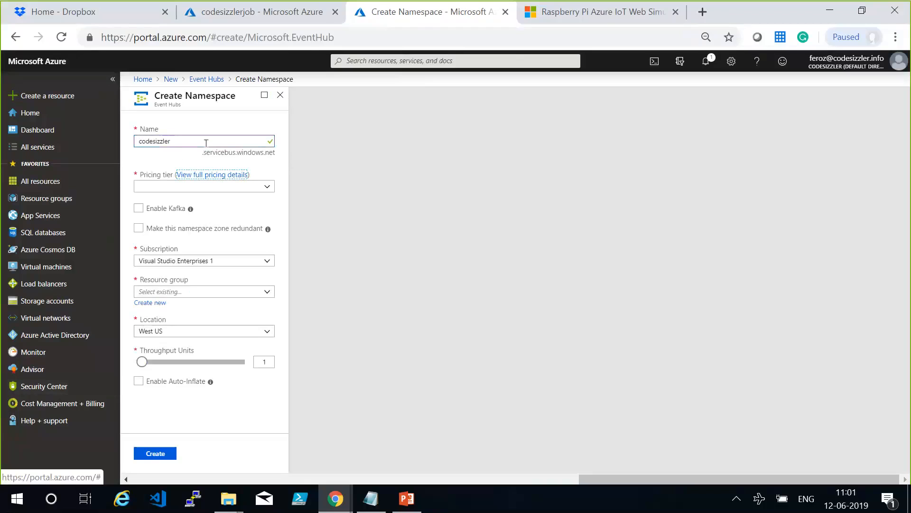
drag(204, 152, 232, 152)
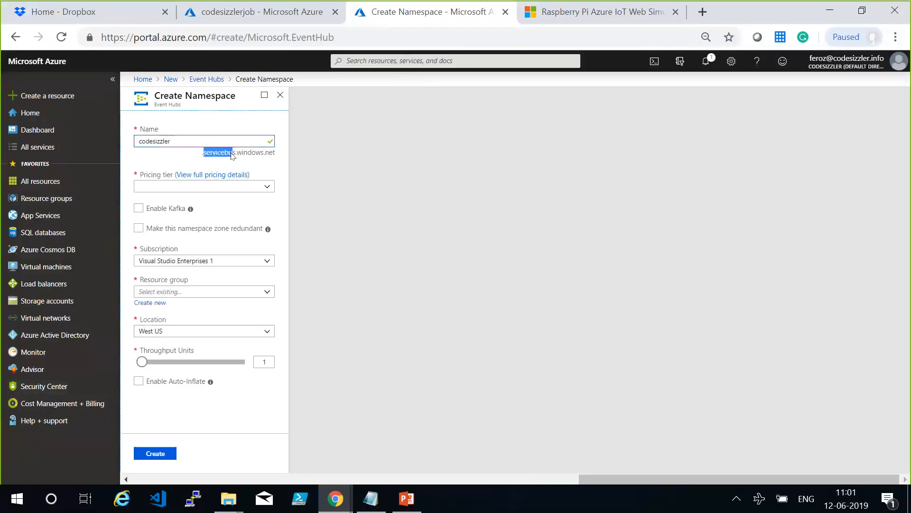
click(232, 190)
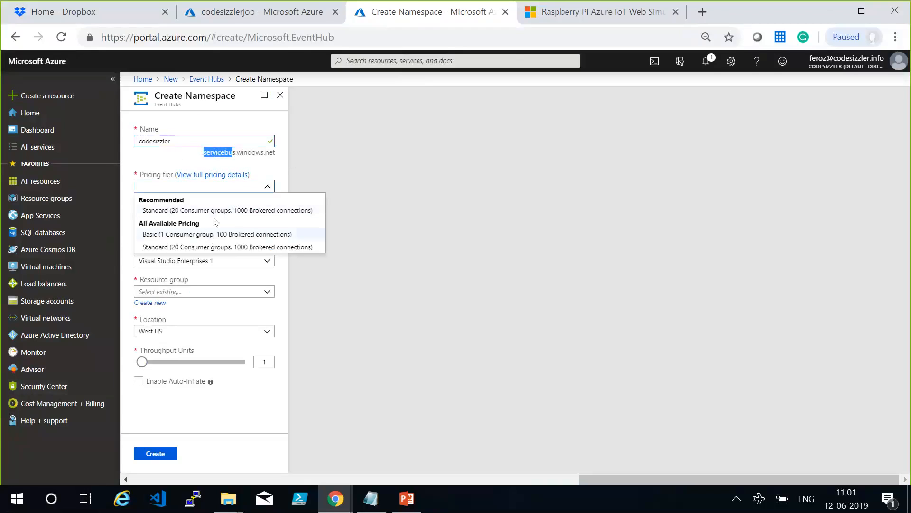
click(414, 495)
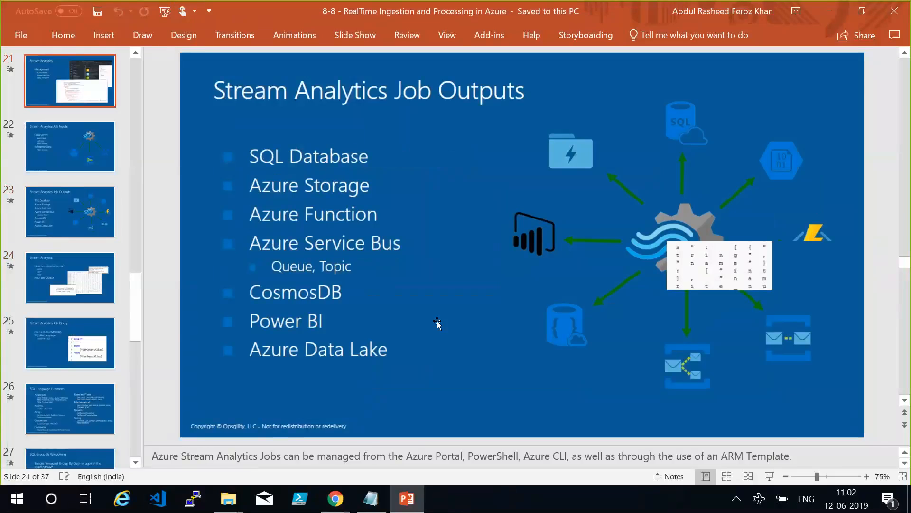
- Move to slide 14, the Event Hubs publishers-and-consumers diagram
scroll(438, 323, up, 4)
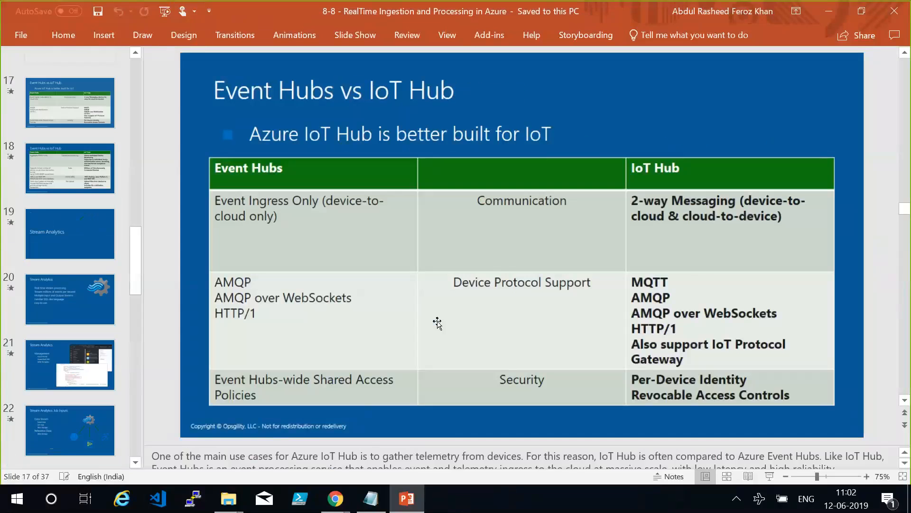
scroll(438, 323, up, 1)
scroll(437, 323, up, 4)
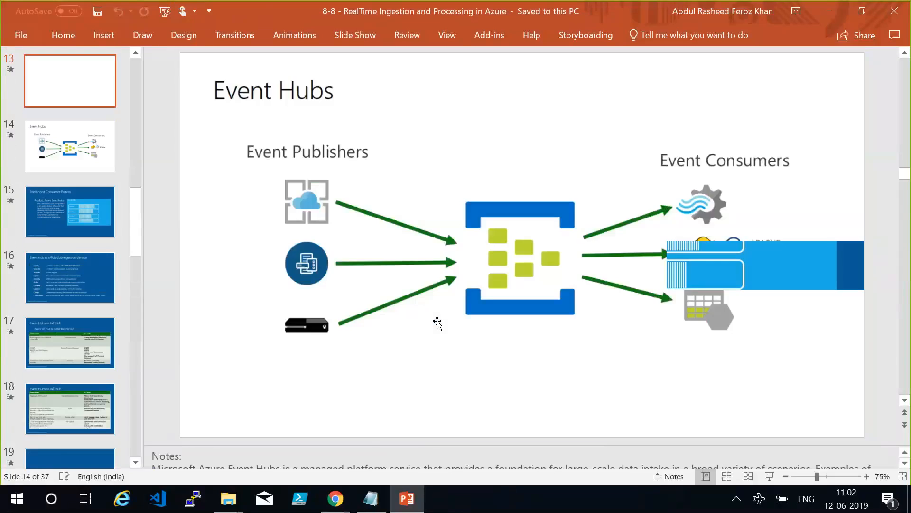
key(Down)
key(Down)
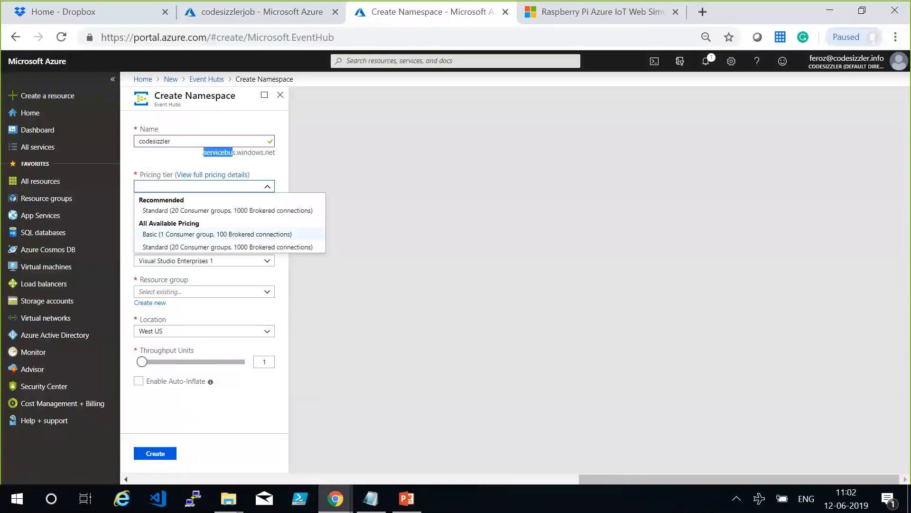
click(407, 499)
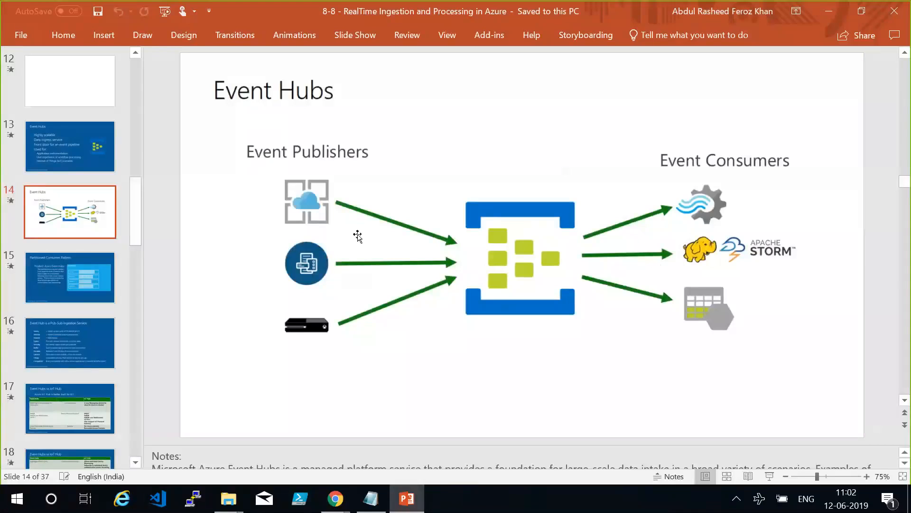
- Choose the Basic pricing tier and resource group tcs-rg for the namespace
key(alt+Tab)
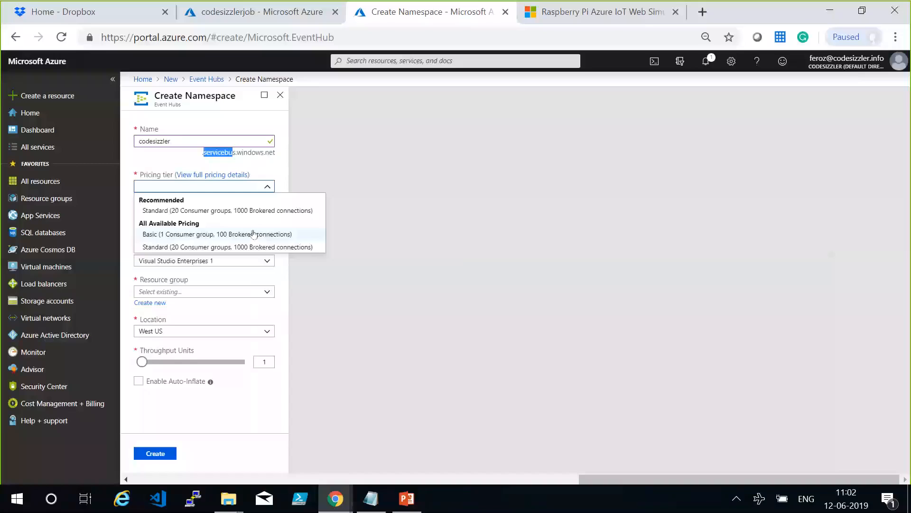
click(247, 234)
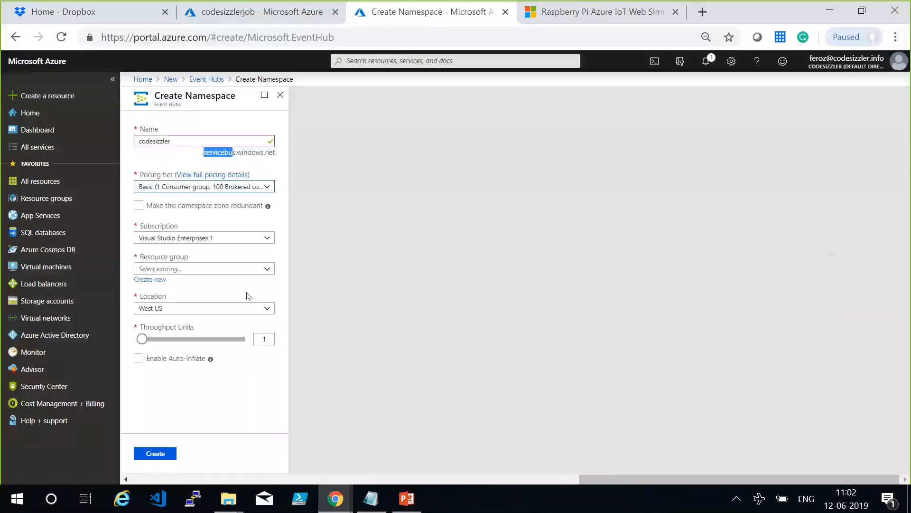
click(255, 269)
click(189, 348)
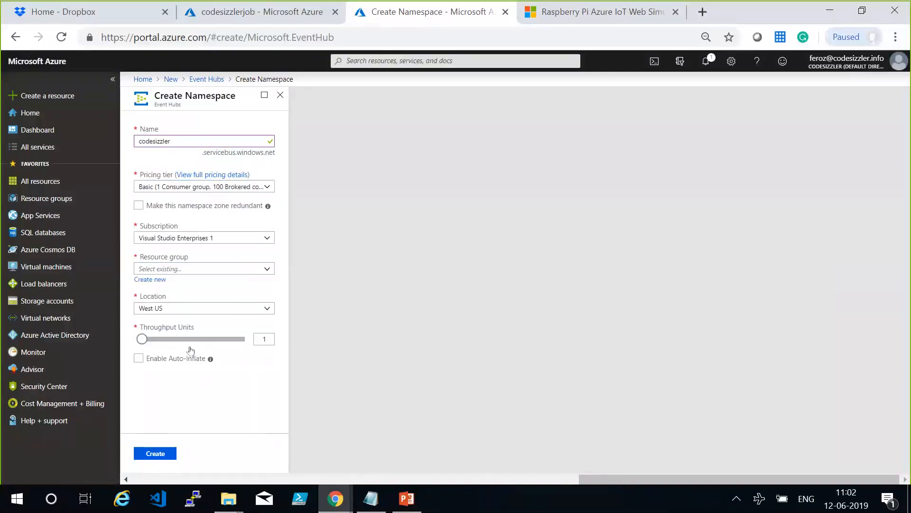
- Set location to Southeast Asia, enable Auto-Inflate, and submit the namespace for creation
click(232, 308)
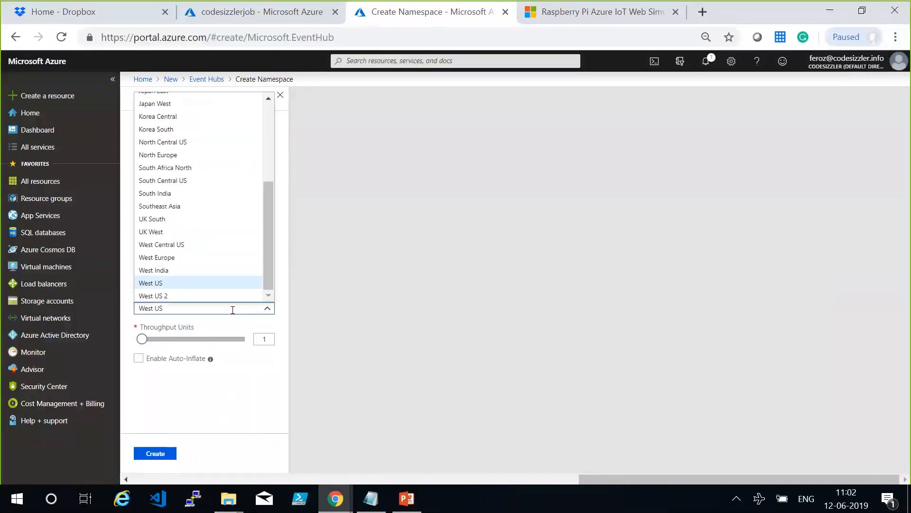
text(Southeas)
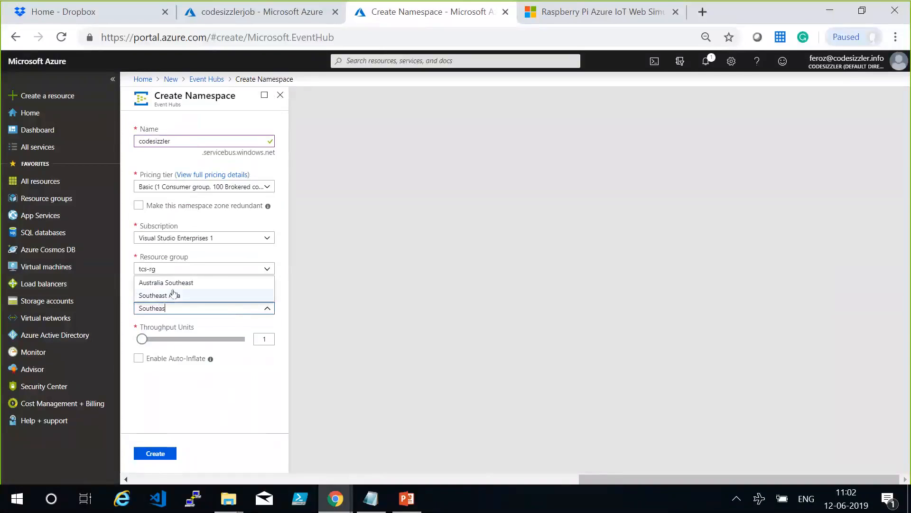
click(172, 295)
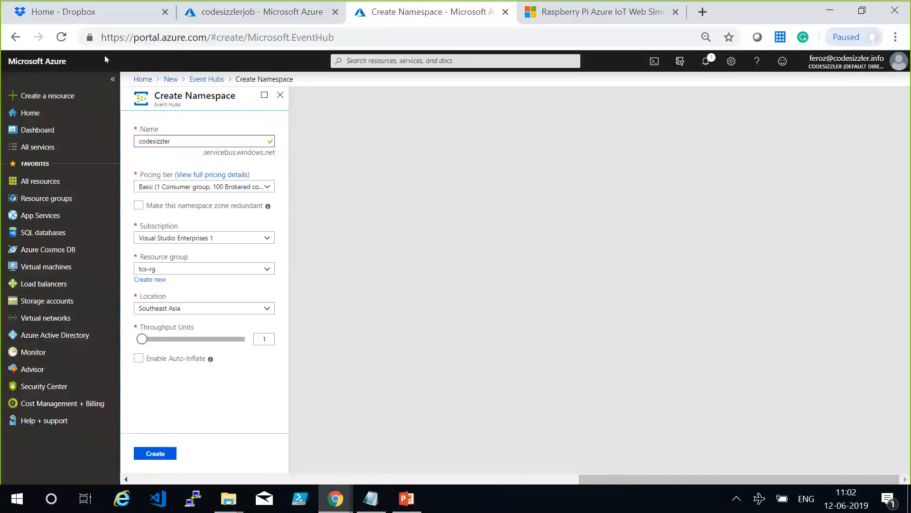
click(155, 362)
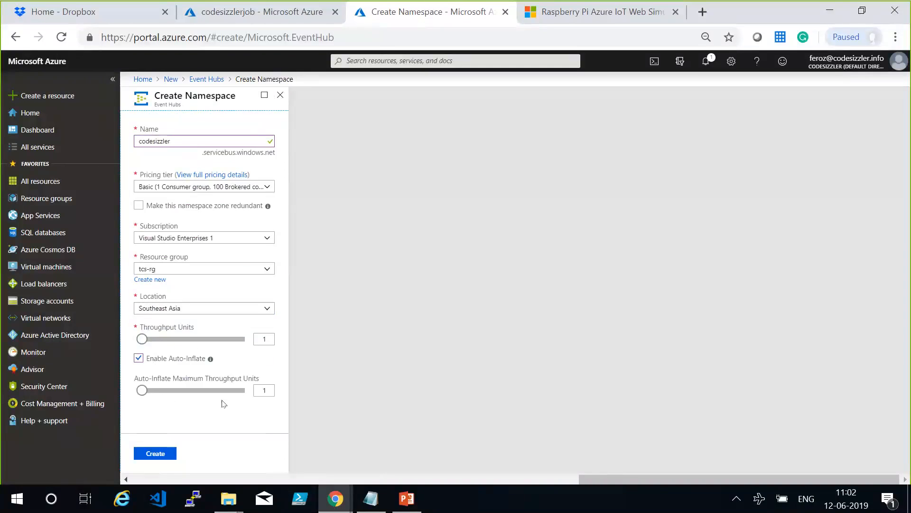
click(170, 363)
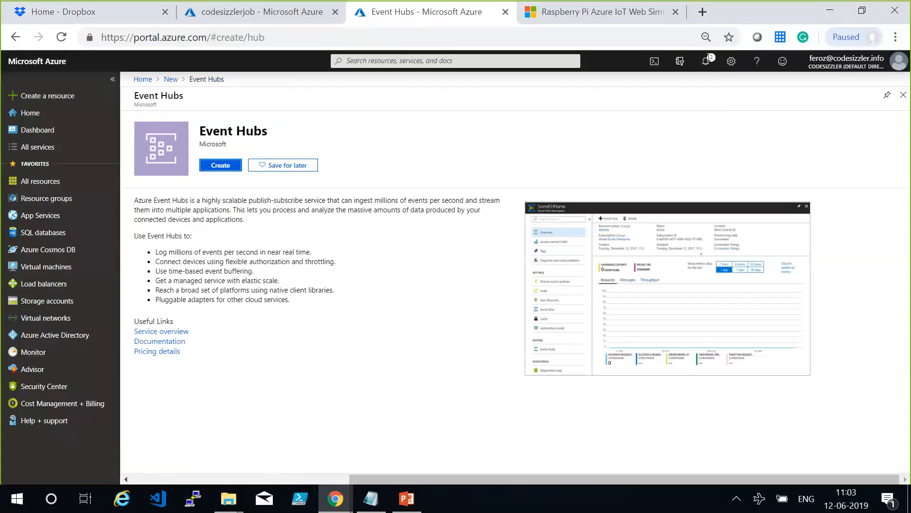
- Watch the notifications until the codesizzler deployment to tcs-rg reports success
click(707, 62)
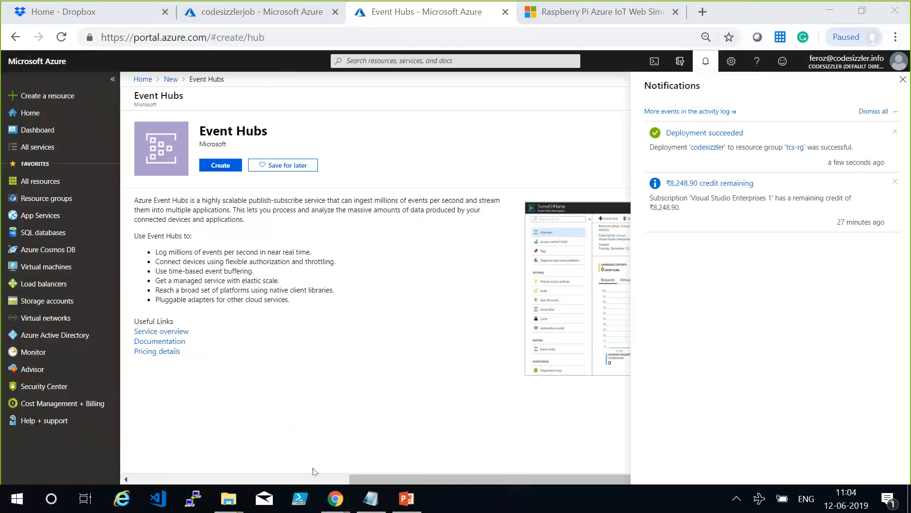
- Open the new codesizzler namespace from the deployment and show its empty Event Hubs list
click(686, 132)
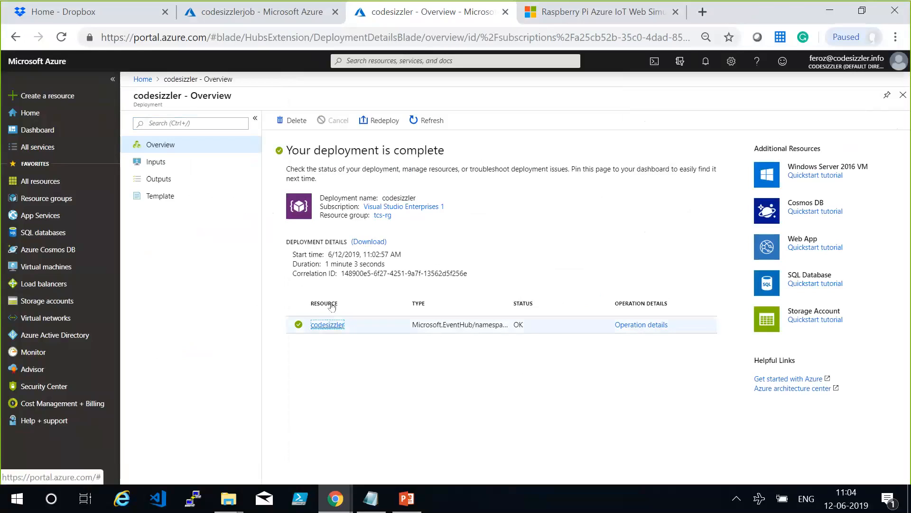
click(331, 324)
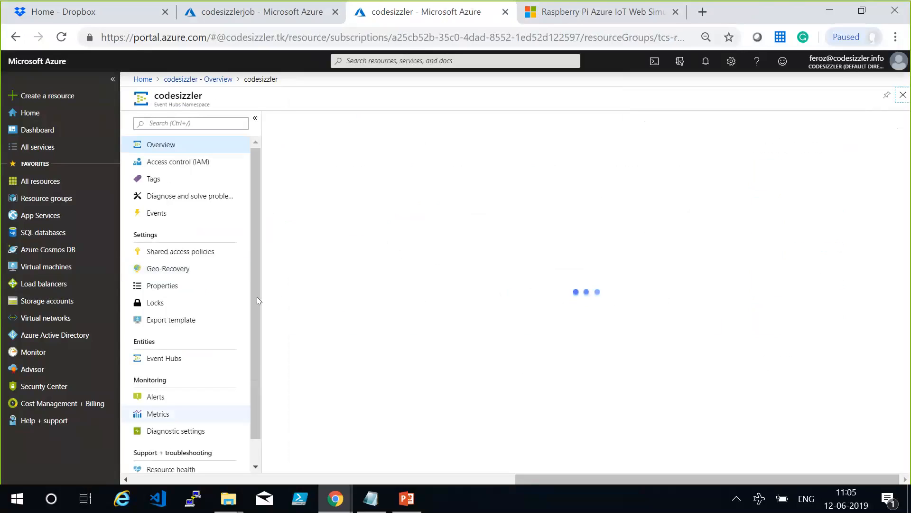
scroll(254, 353, down, 1)
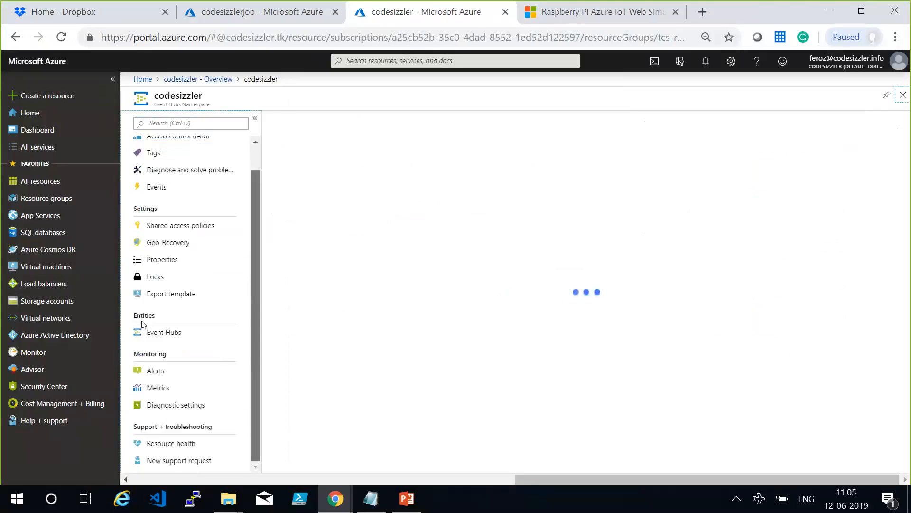
click(176, 332)
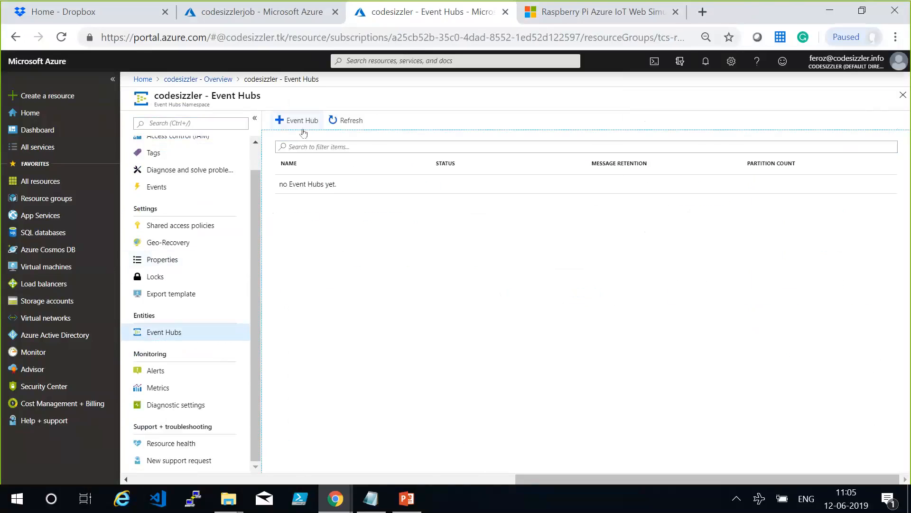
- Create event hub 'eventhub1' with 2 partitions in the codesizzler namespace
click(298, 127)
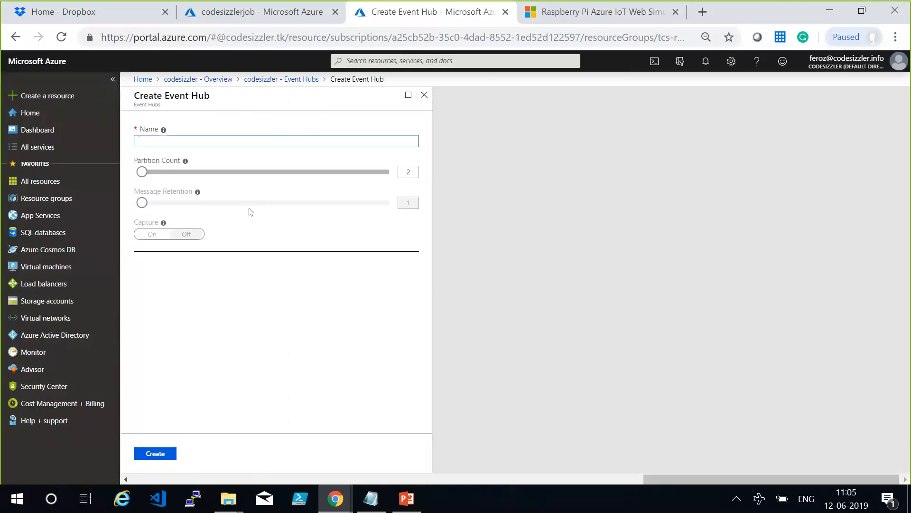
click(272, 139)
text(eventhub1)
key(Tab)
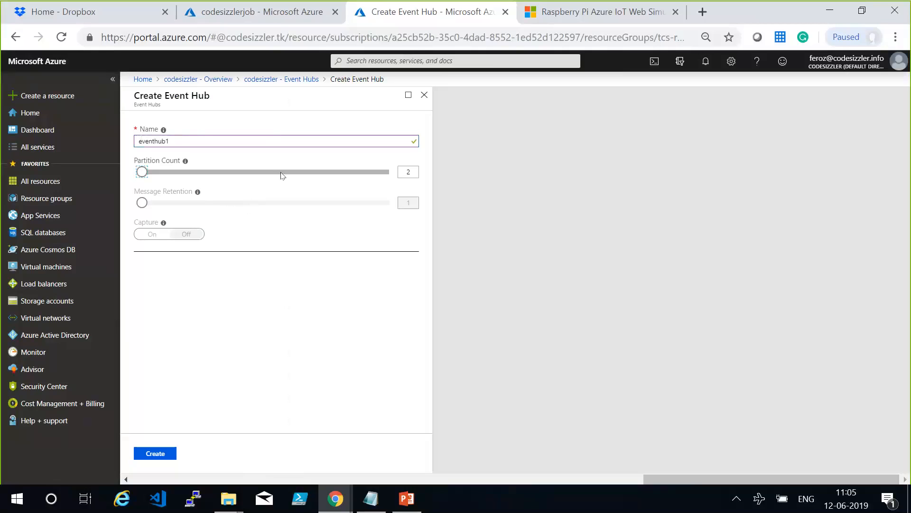
click(141, 455)
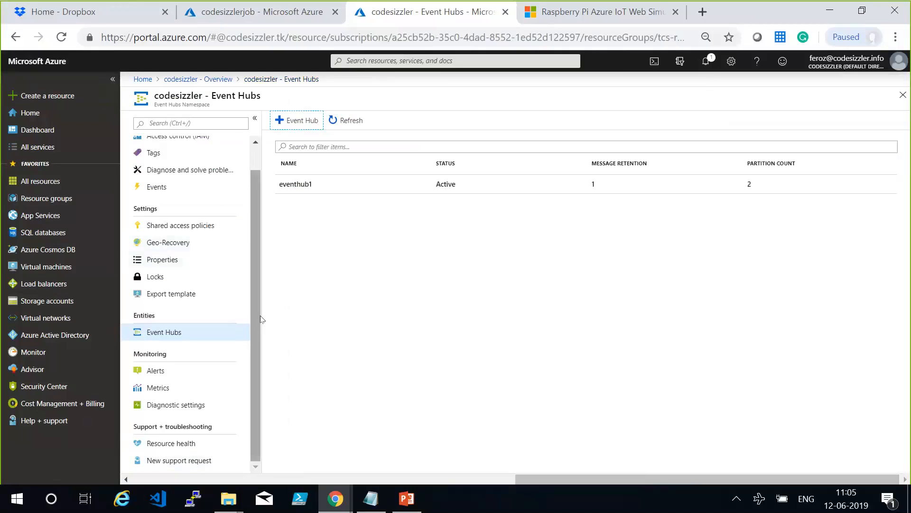
- Open eventhub1's Shared access policies and dismiss the Add SAS Policy form without creating one
drag(256, 328, 254, 364)
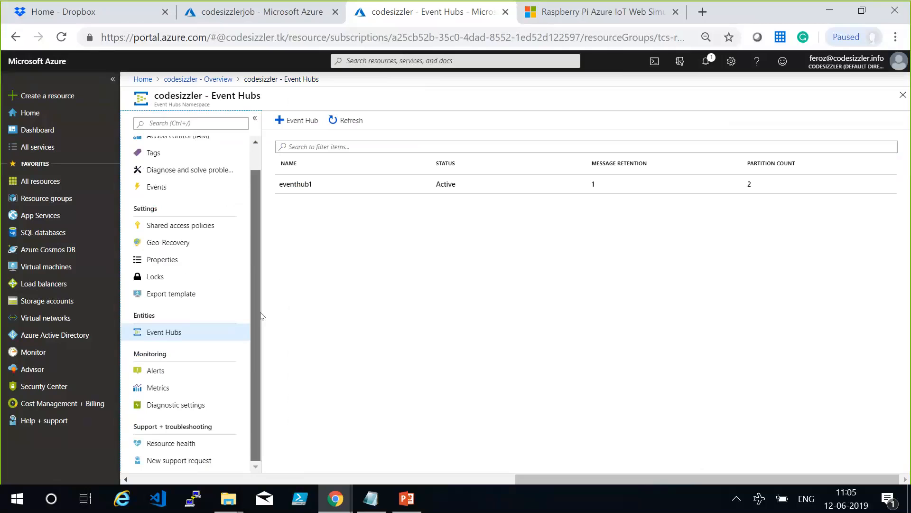
click(334, 185)
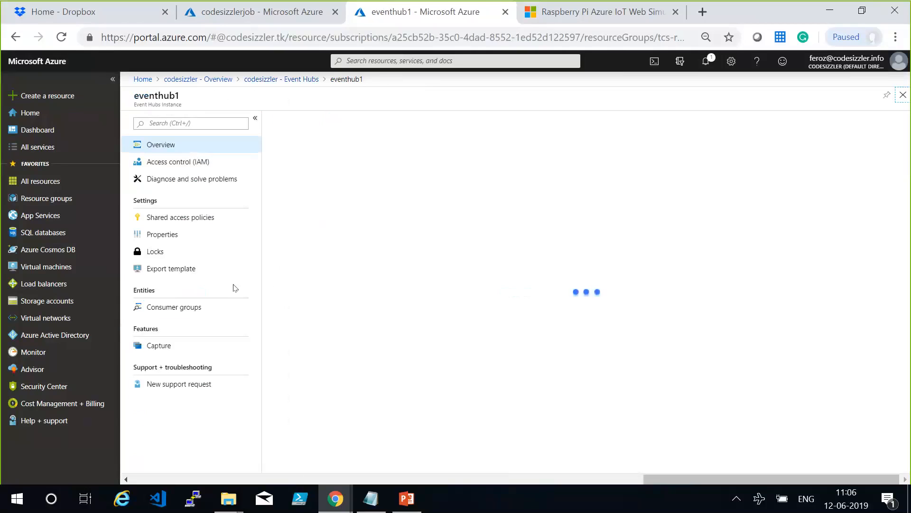
click(180, 218)
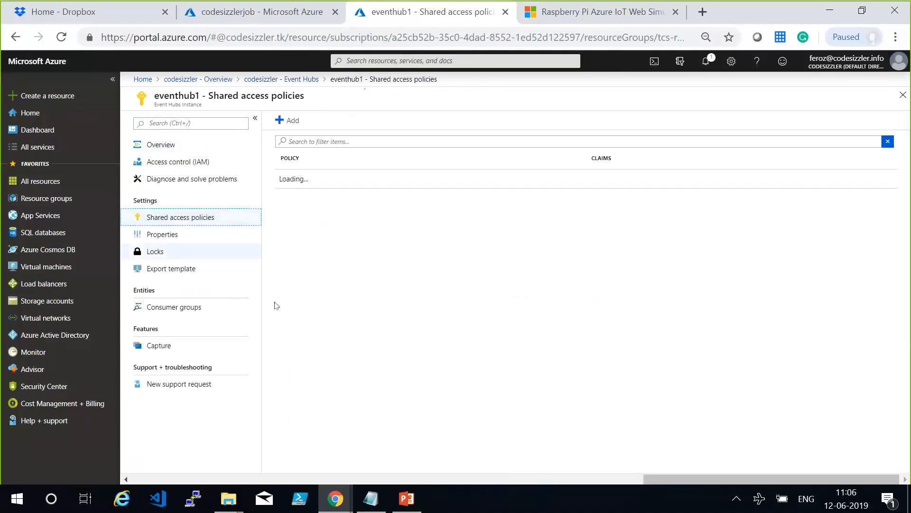
click(290, 119)
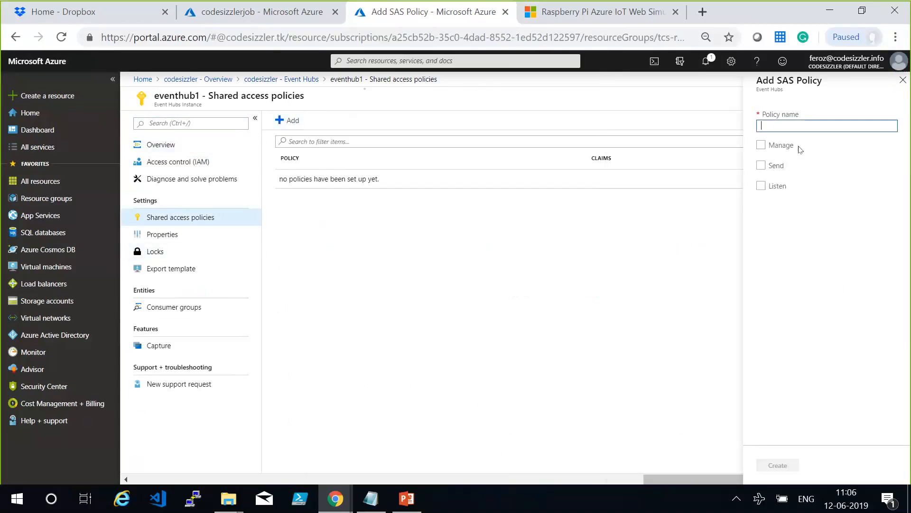
click(902, 80)
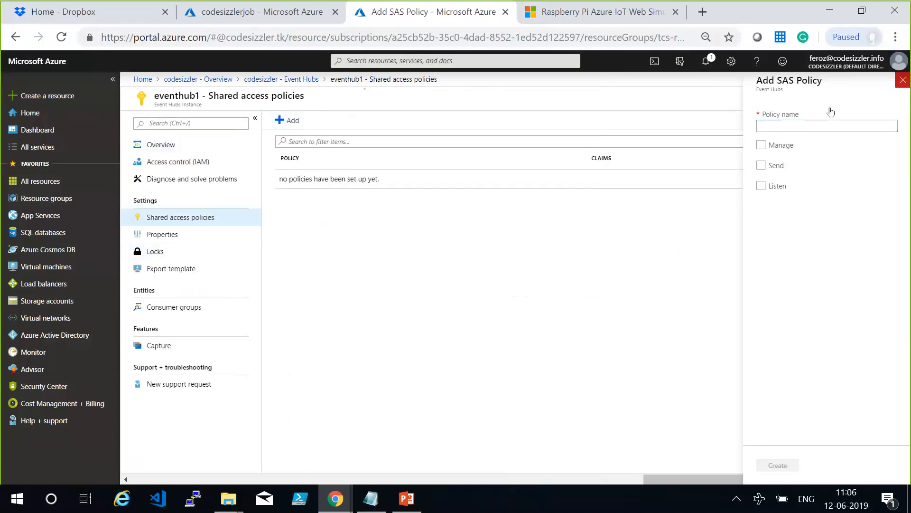
- Go back via the 'codesizzler - Event Hubs' breadcrumb to the namespace's event hubs list
click(311, 80)
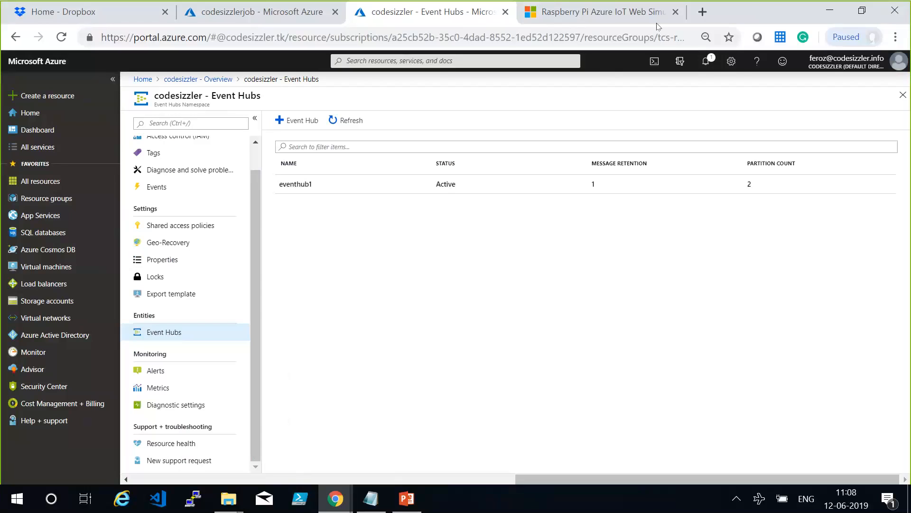
- Load the account's github.com profile address in a new Chrome tab
key(ctrl+t)
text(girh)
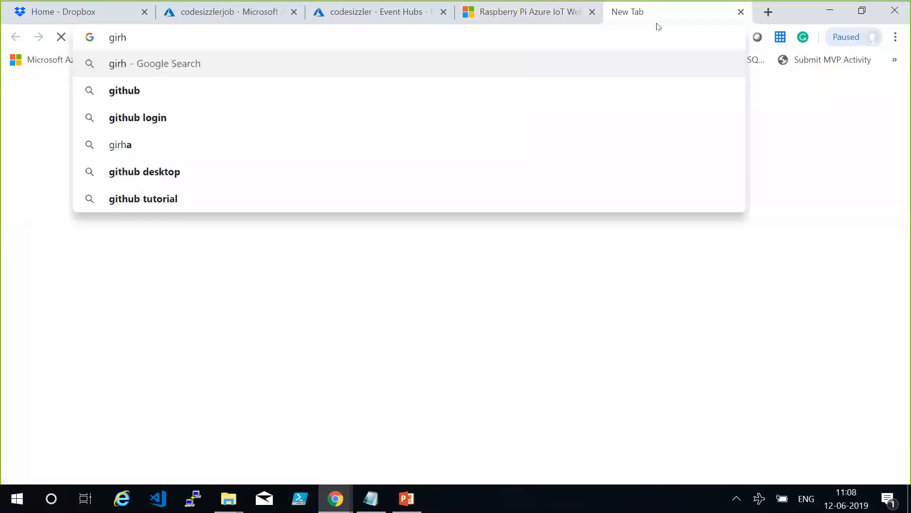
key(BackSpace)
key(BackSpace)
text(thub)
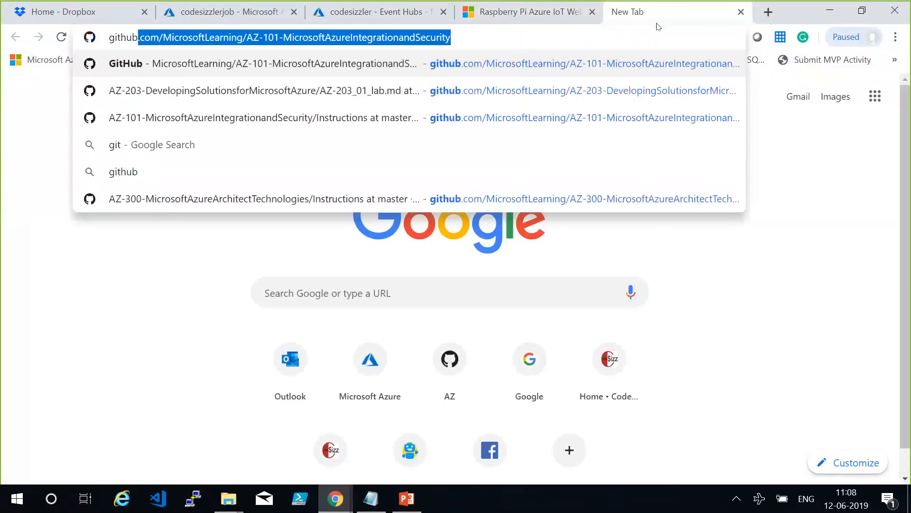
text(.com)
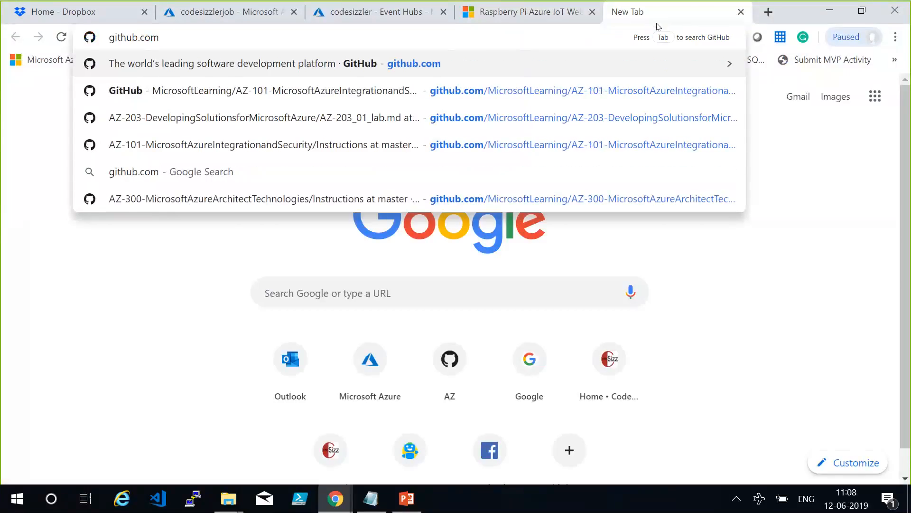
text(/j)
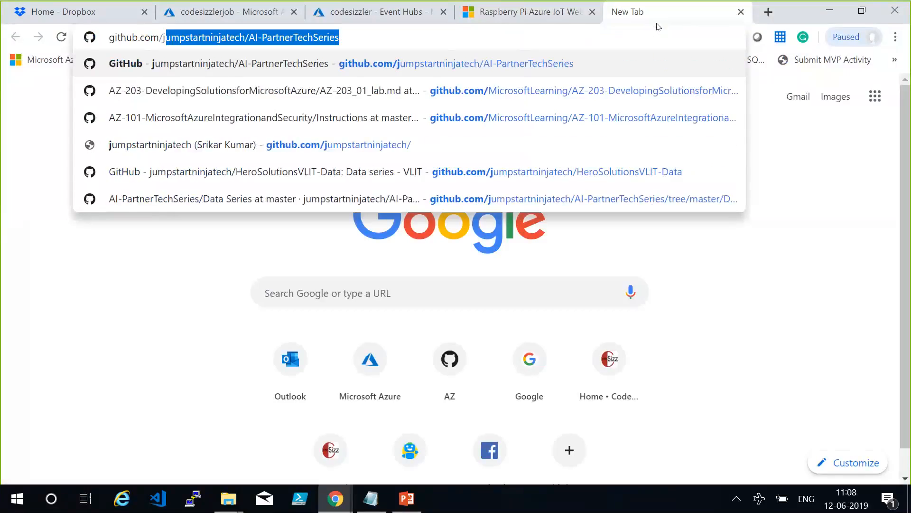
text(umpstart)
key(Delete)
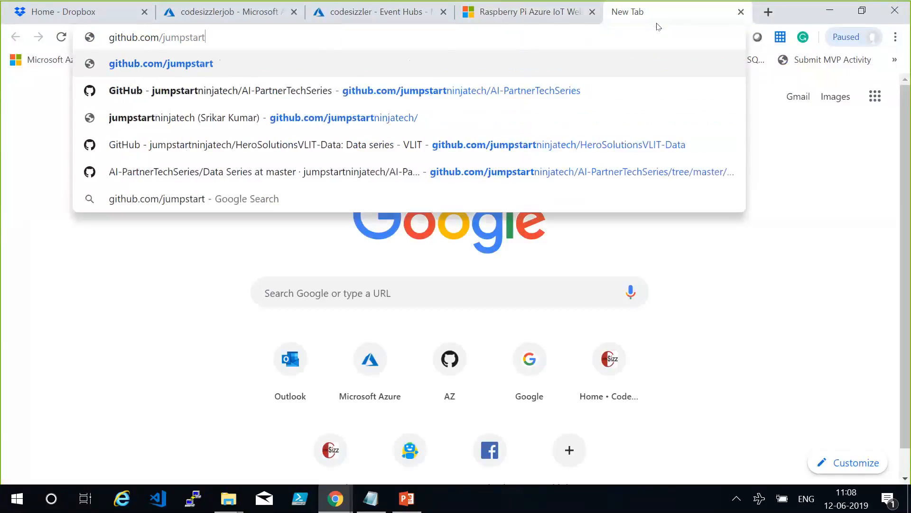
text(nin)
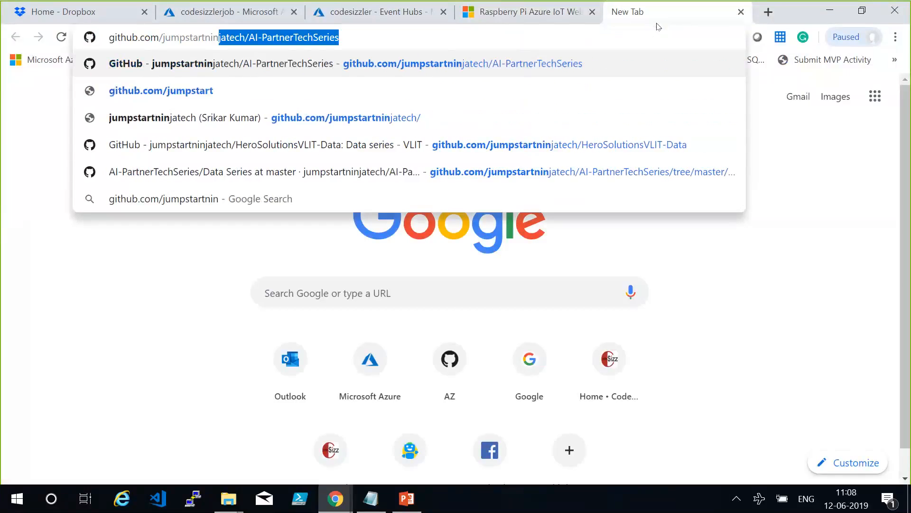
text(jatech)
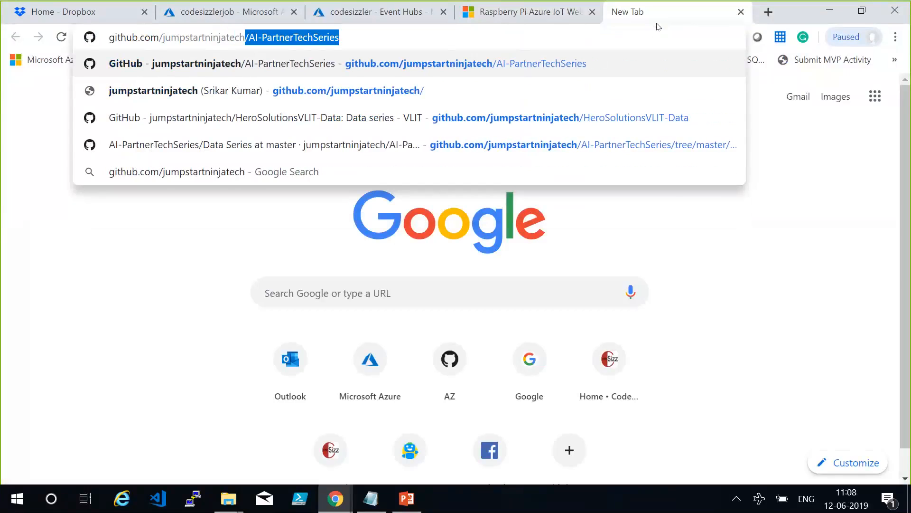
key(Delete)
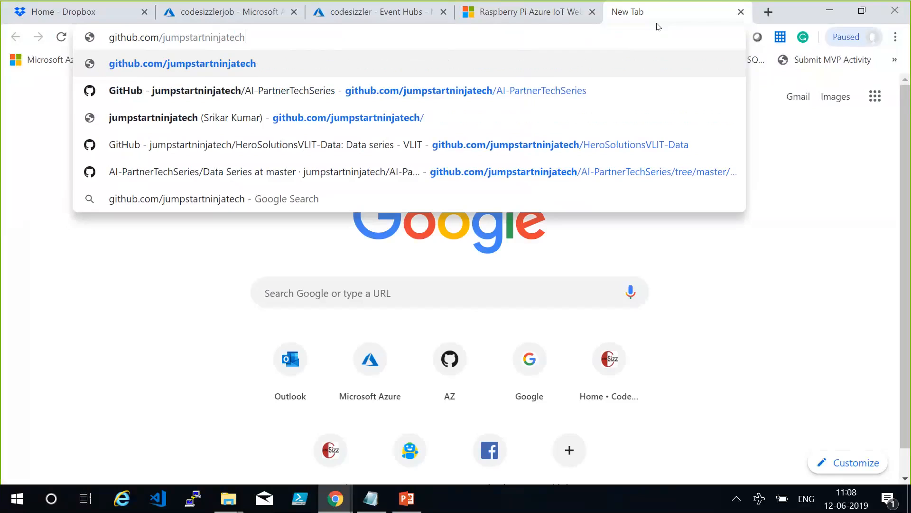
key(Return)
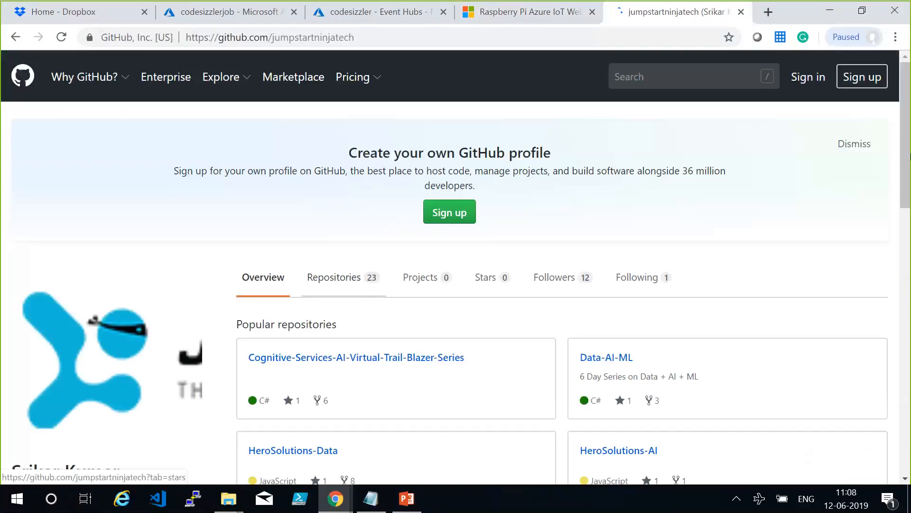
- Scroll the repositories list and open the HeroSolutionsVLIT-Data repository
scroll(910, 152, down, 4)
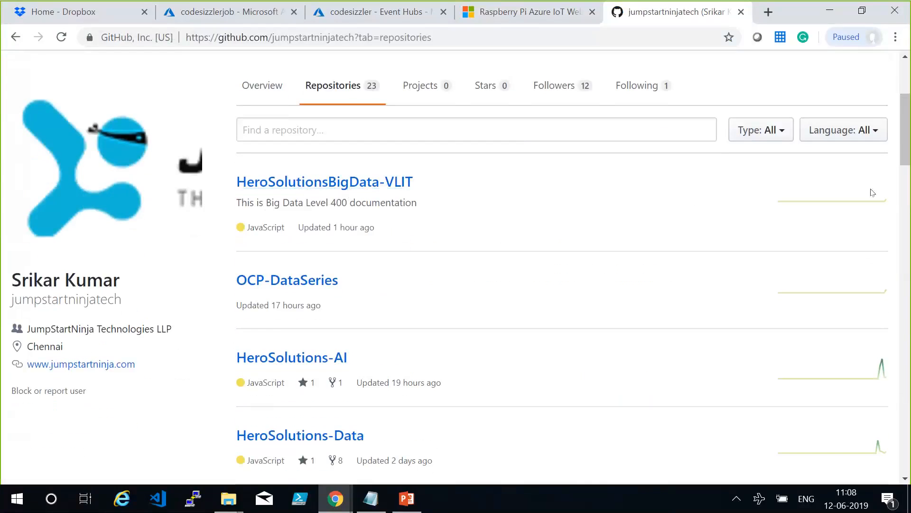
drag(910, 151, 910, 197)
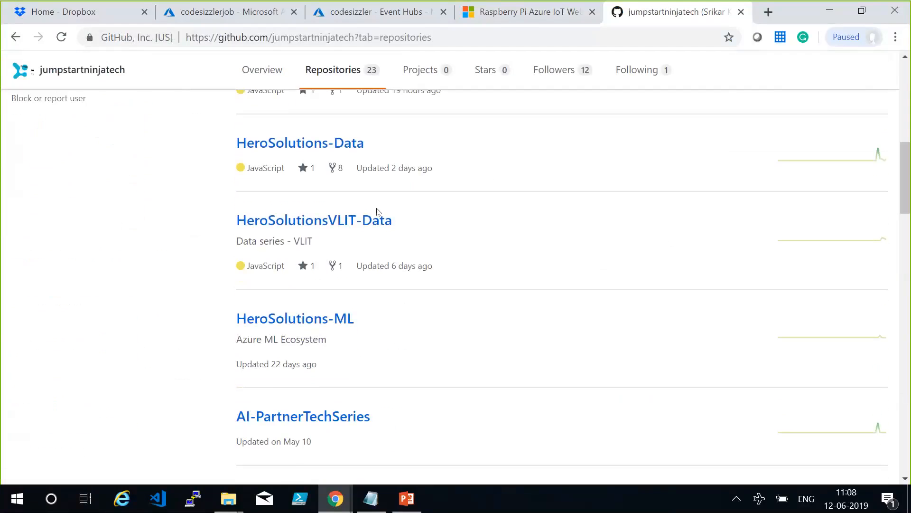
click(376, 223)
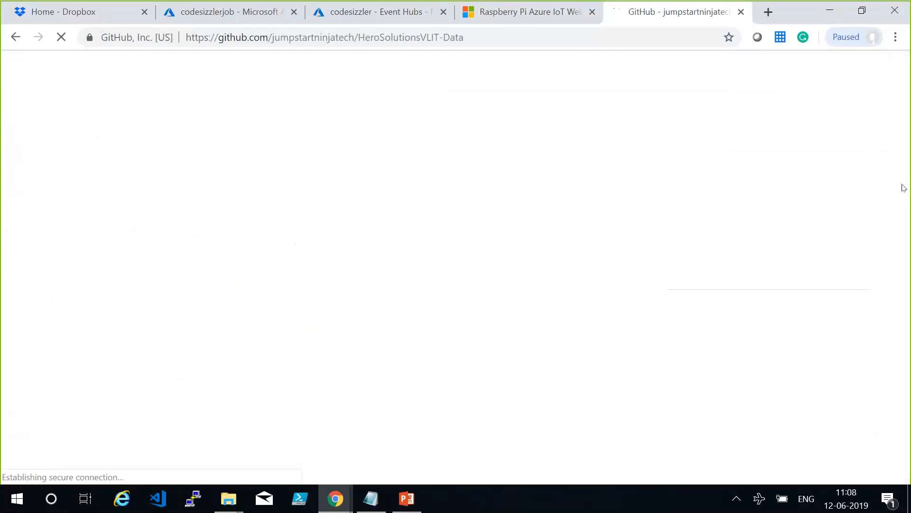
- Look into the Day 2 and Day 3 folders, returning to the repository root each time
scroll(909, 186, down, 5)
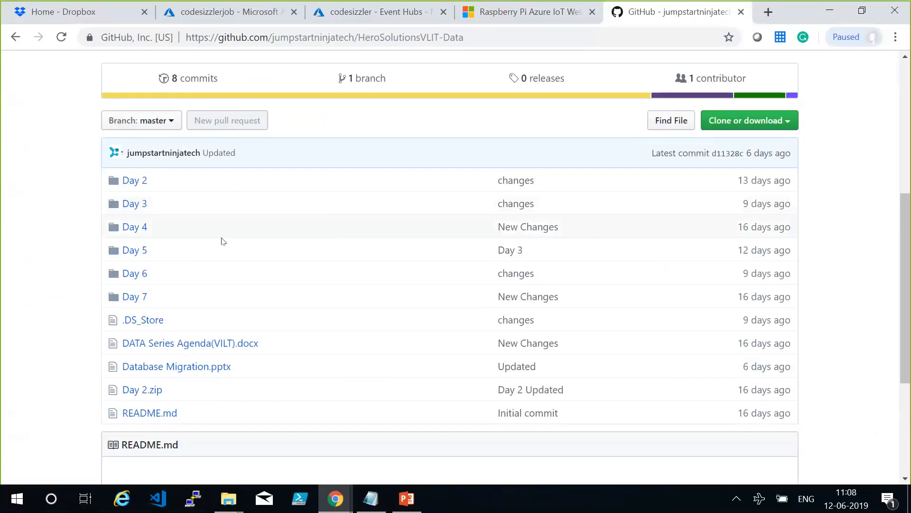
click(136, 181)
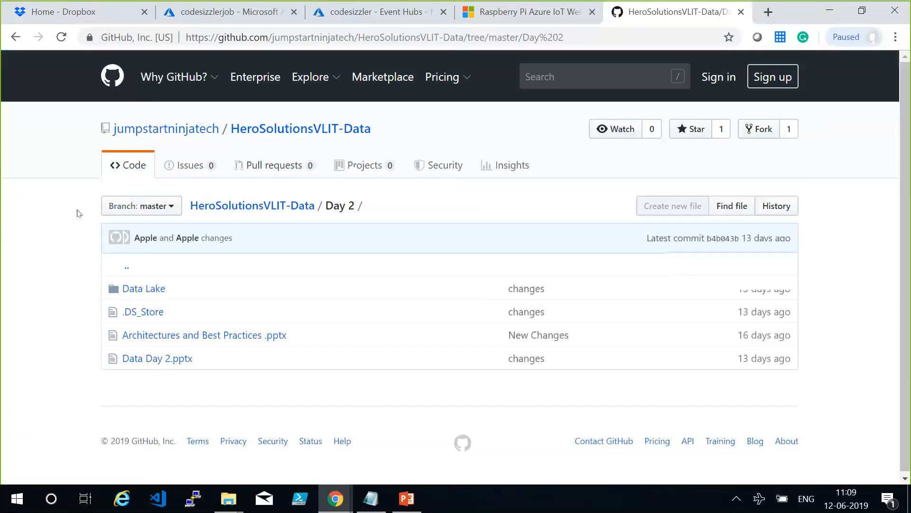
right_click(17, 37)
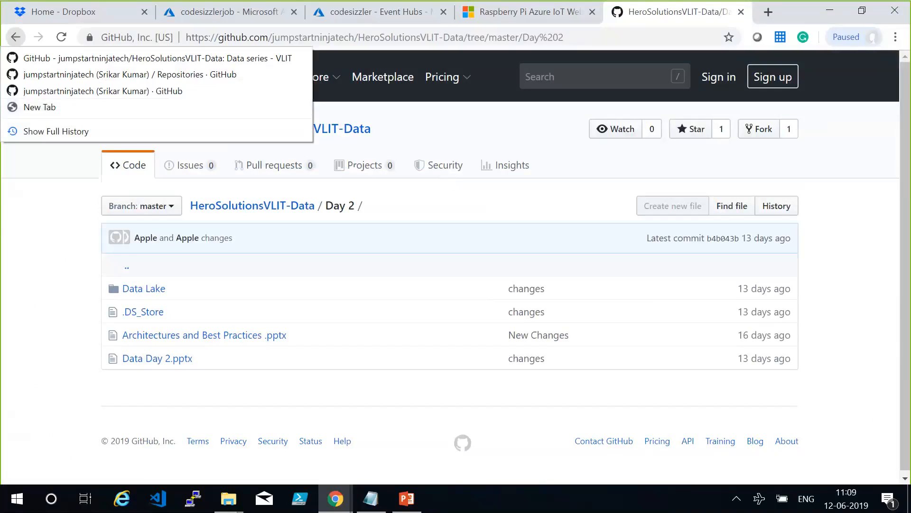
key(Escape)
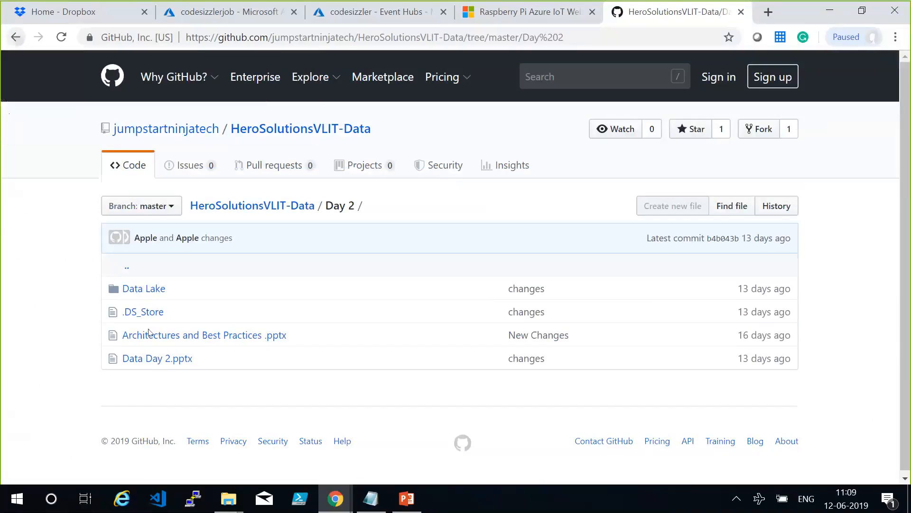
key(alt+Left)
click(136, 204)
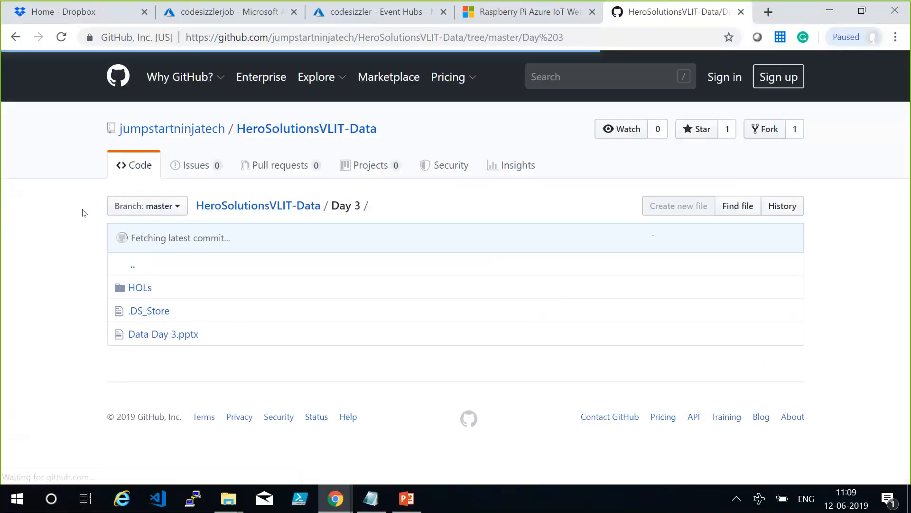
click(16, 37)
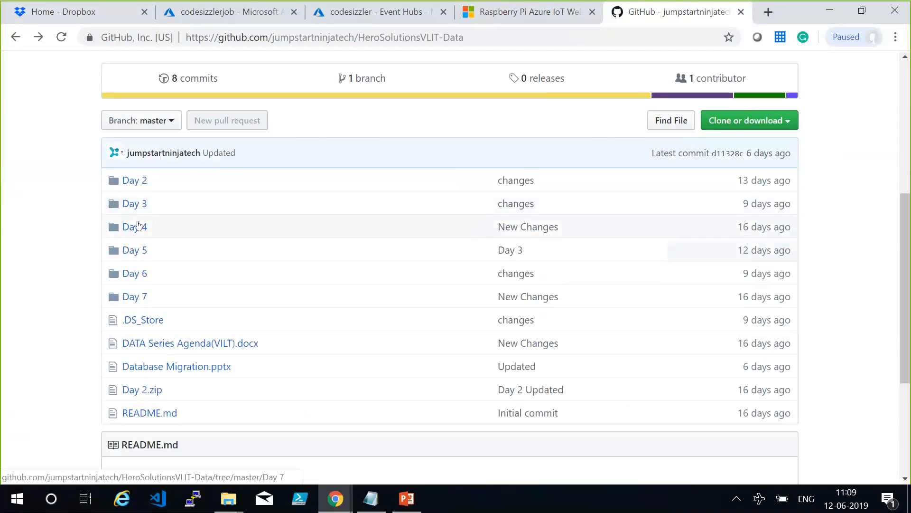
click(15, 37)
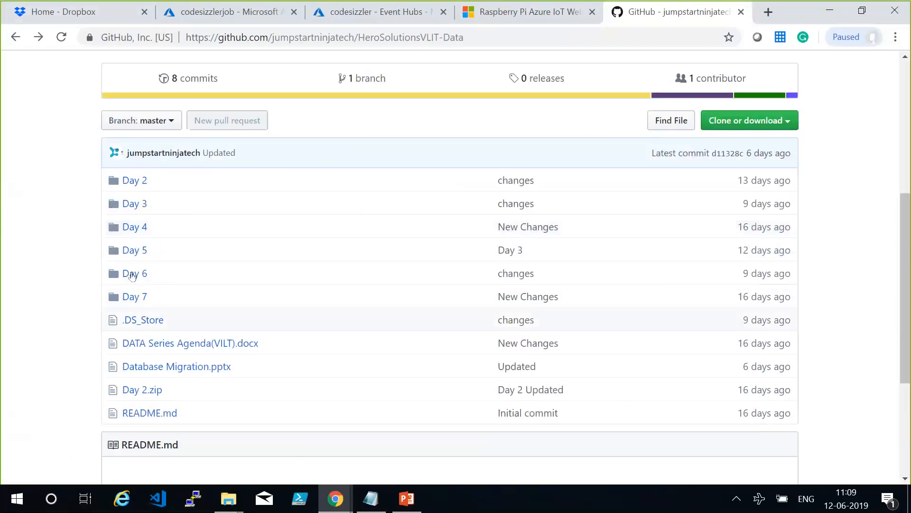
- Browse the Day 6, Day 7 and Day 7/documentation folders, then close the GitHub tab
click(133, 273)
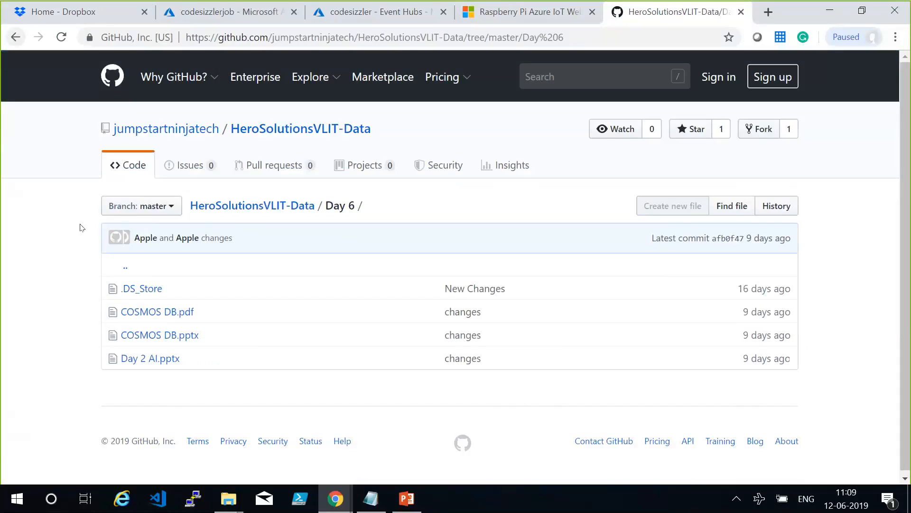
key(alt+Left)
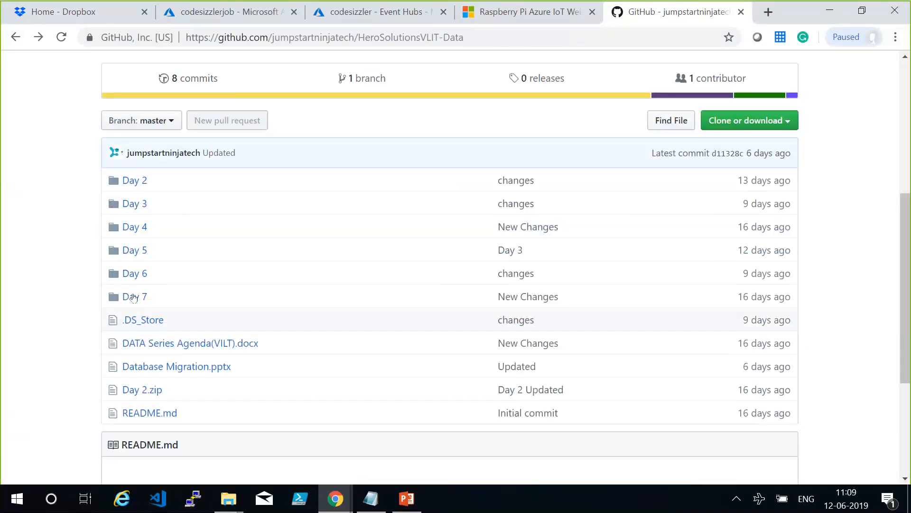
click(134, 297)
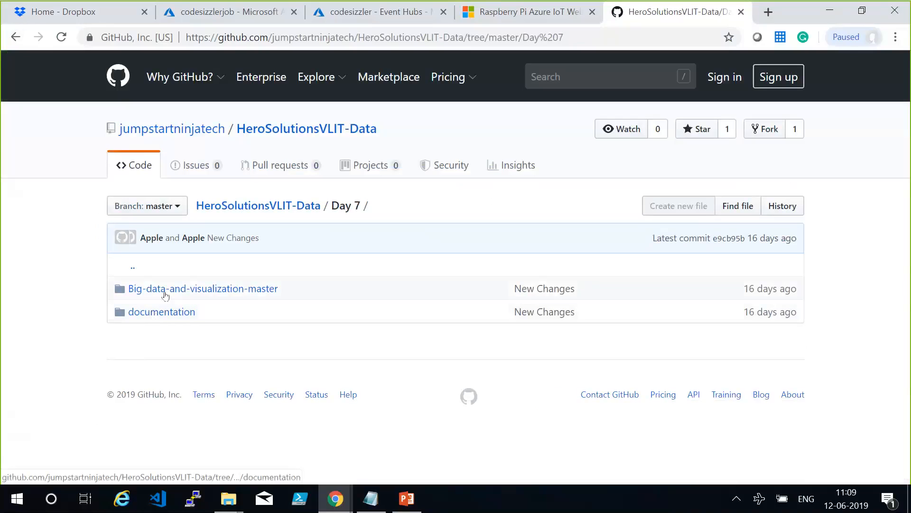
click(131, 312)
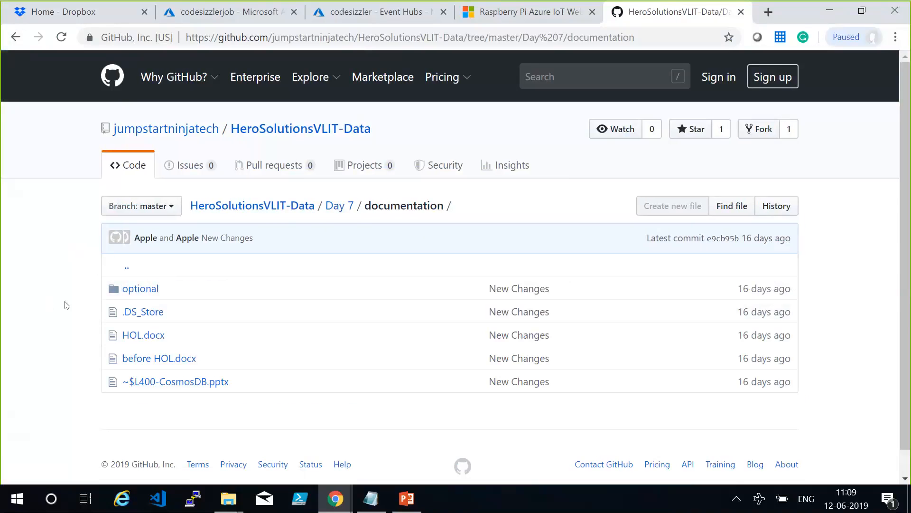
click(742, 13)
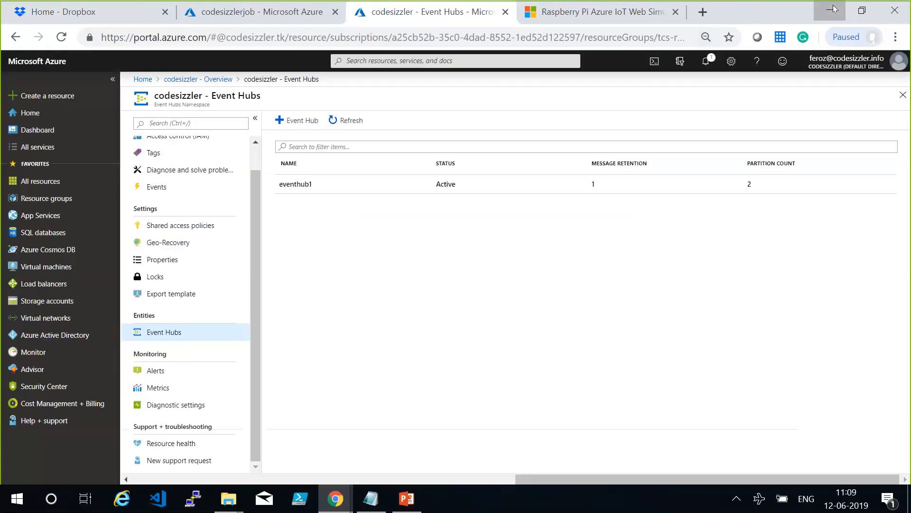
- Minimize Chrome, clear the Notepad selection, and close the PowerPoint presentation
click(834, 8)
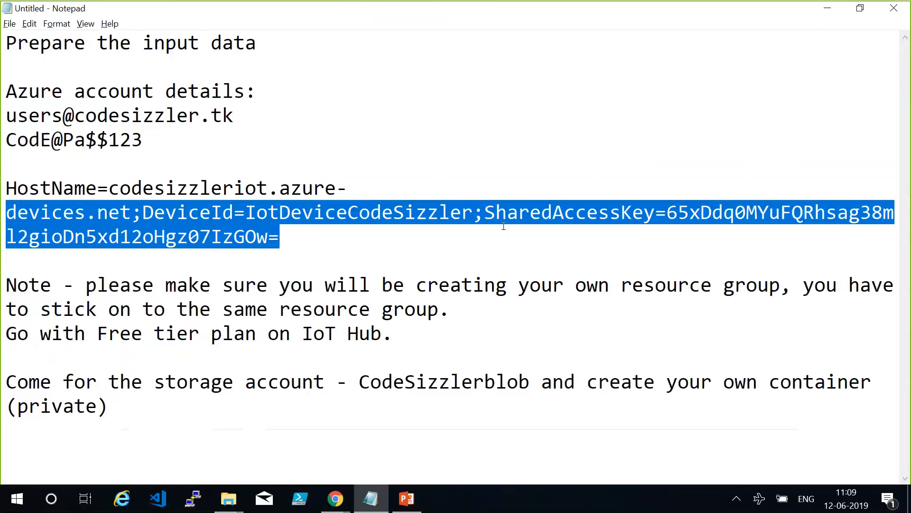
click(398, 232)
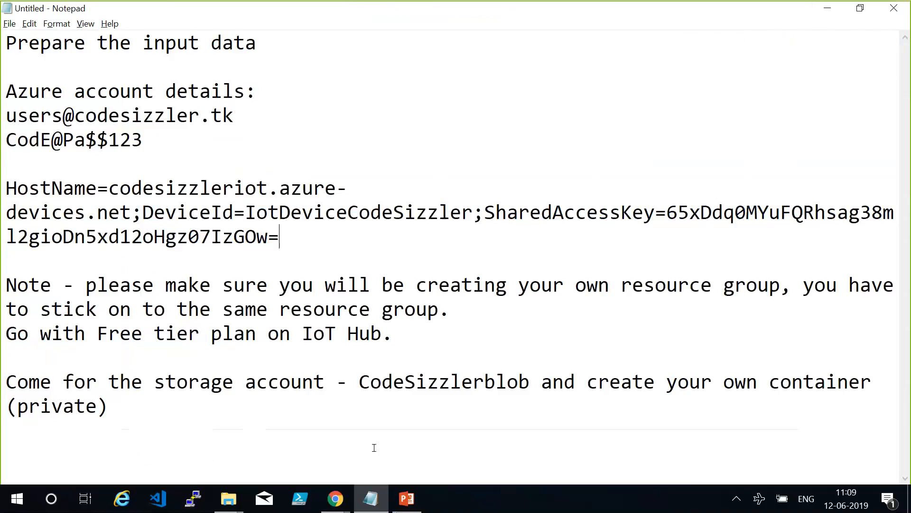
click(407, 499)
drag(137, 218, 141, 263)
click(894, 11)
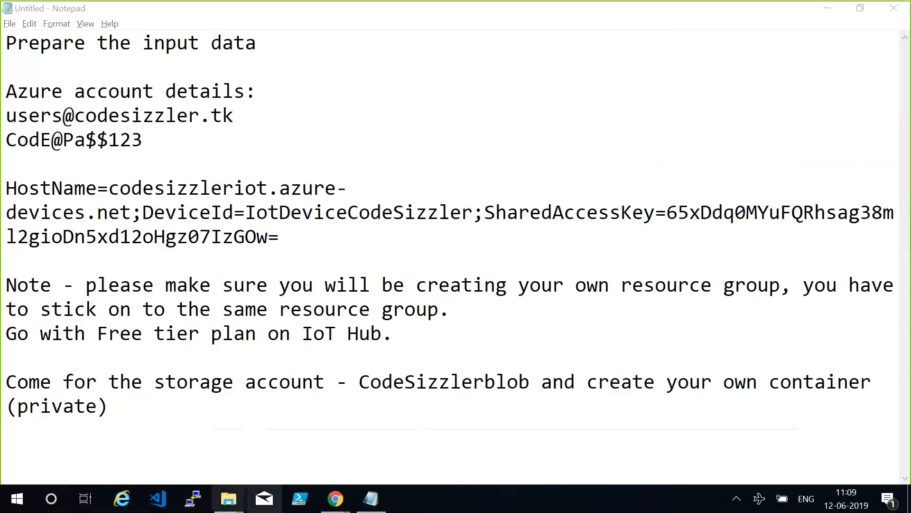
- Bring File Explorer to the front and scroll through Quick access
mouse_move(229, 504)
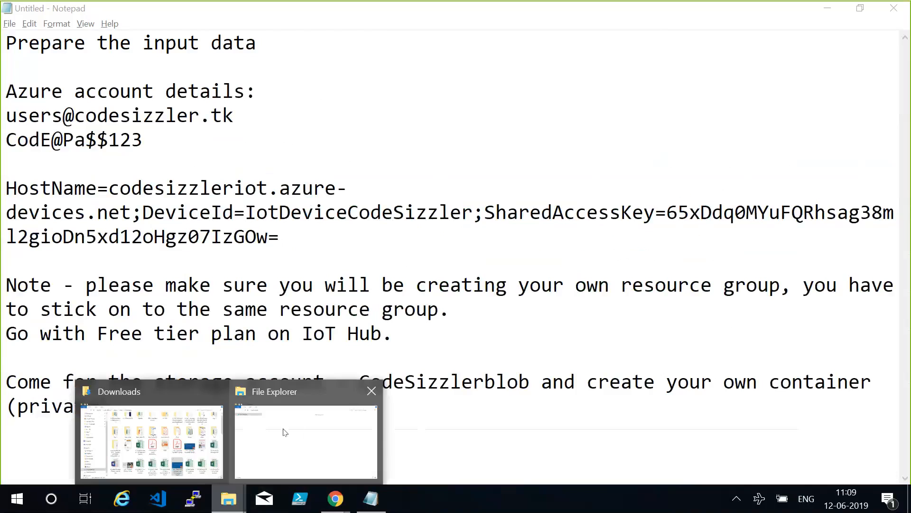
click(282, 426)
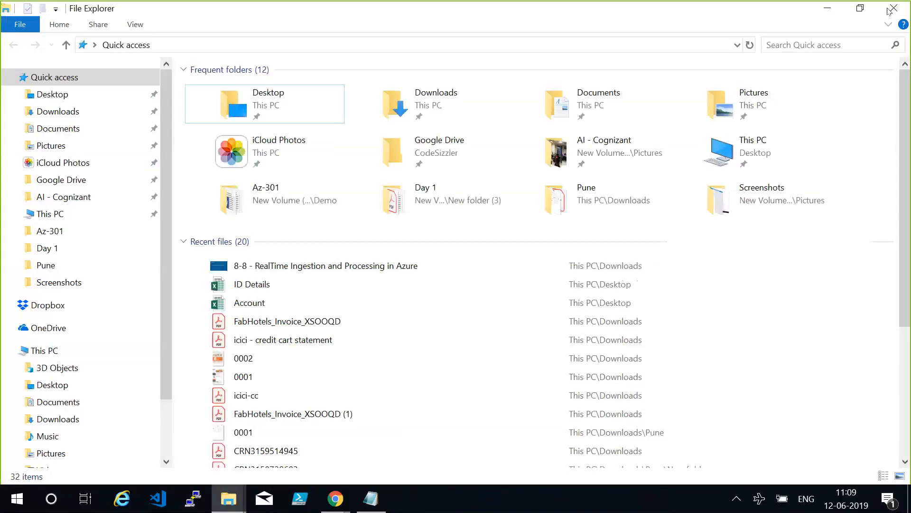
drag(905, 232, 908, 263)
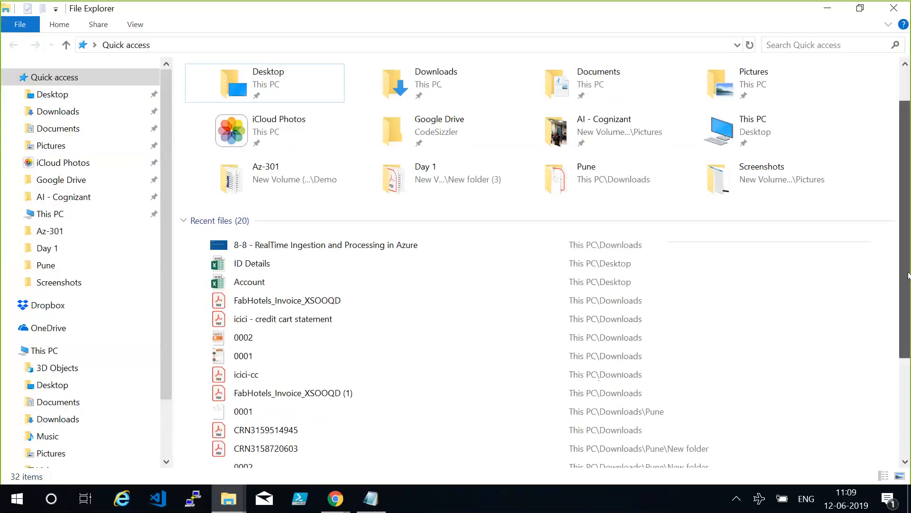
scroll(909, 266, down, 1)
scroll(910, 184, up, 2)
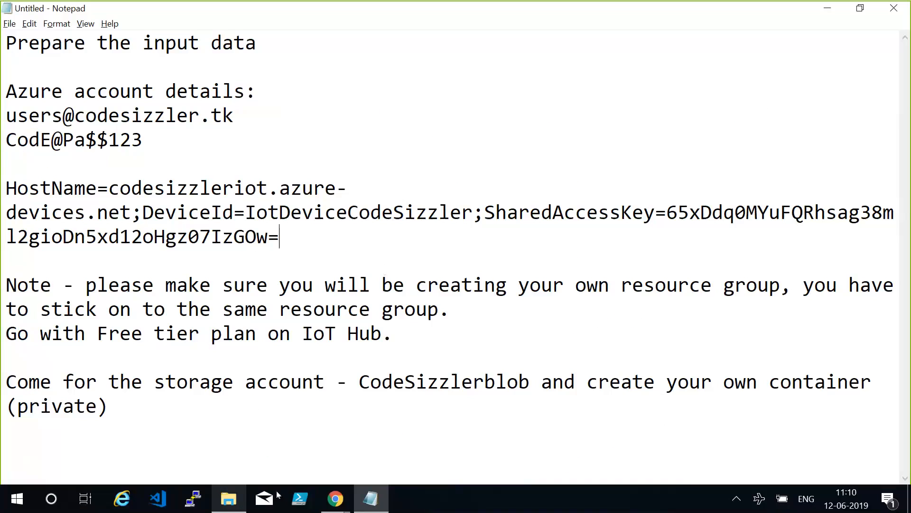
- Look over the Downloads folder, then minimize Explorer and Notepad to reveal the desktop
click(228, 498)
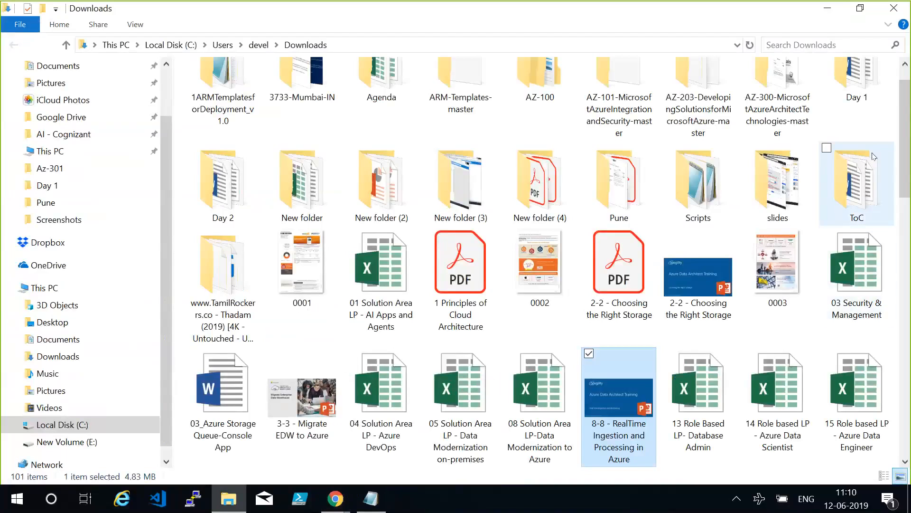
drag(904, 188, 909, 324)
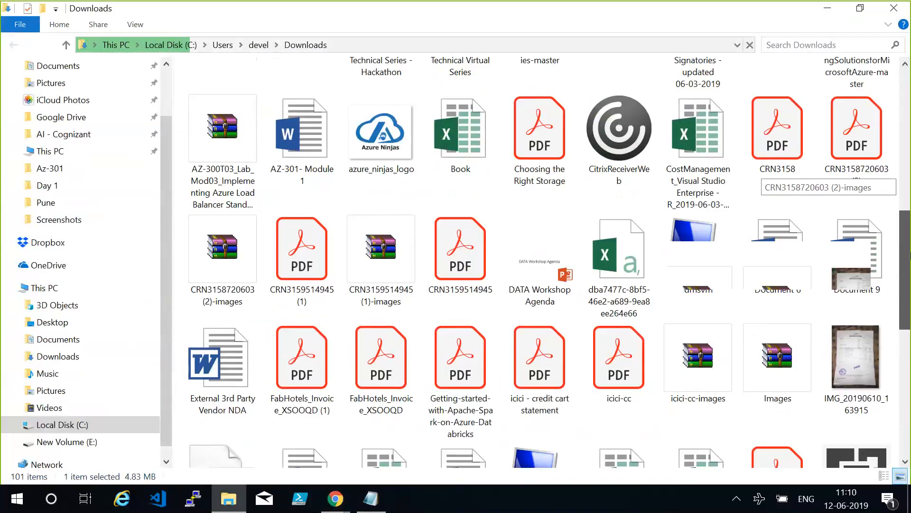
drag(910, 256, 910, 185)
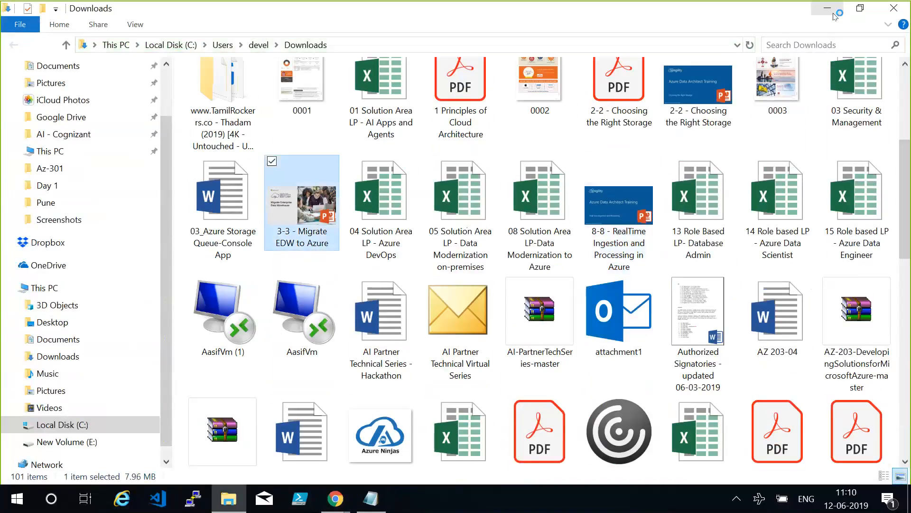
click(834, 9)
click(834, 9)
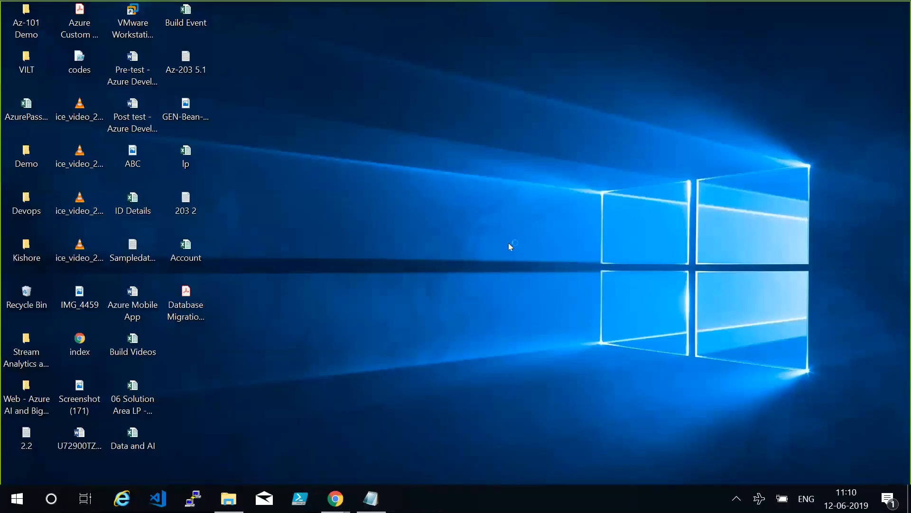
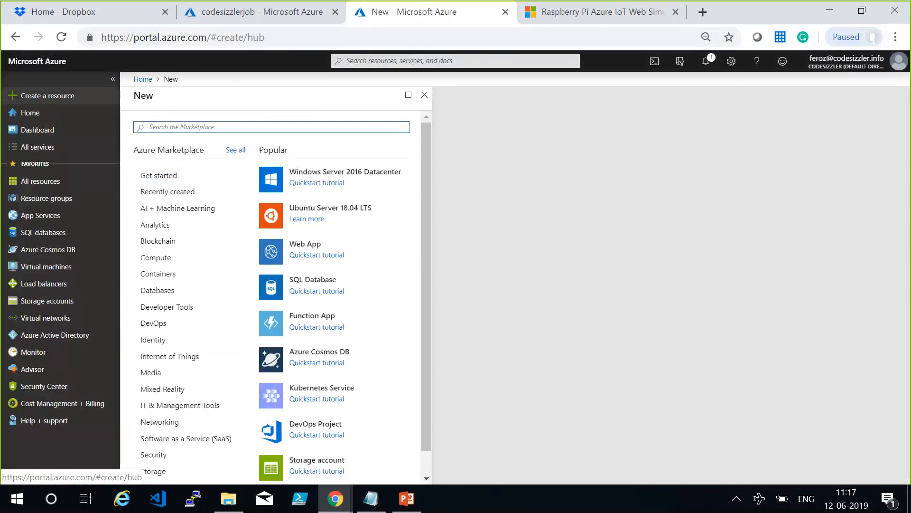
- Find SQL Data Warehouse in the Marketplace and start creating one
text(sql data)
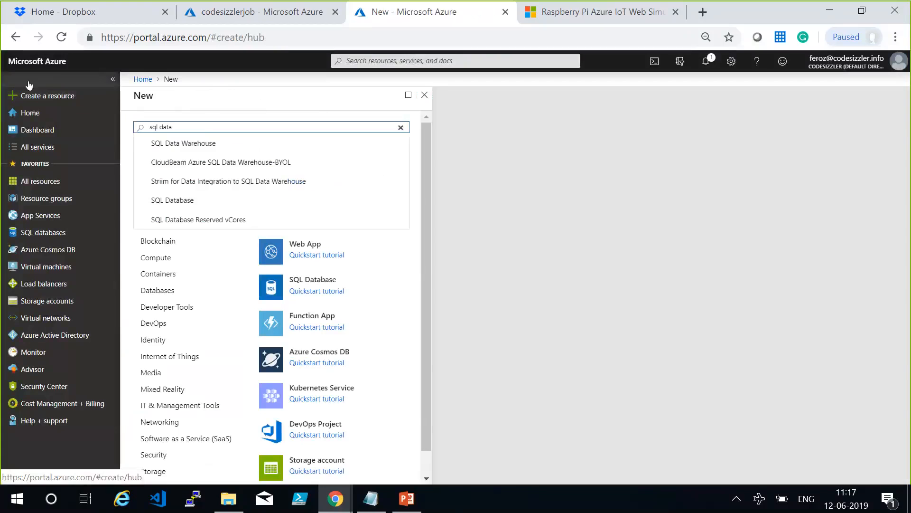
click(145, 142)
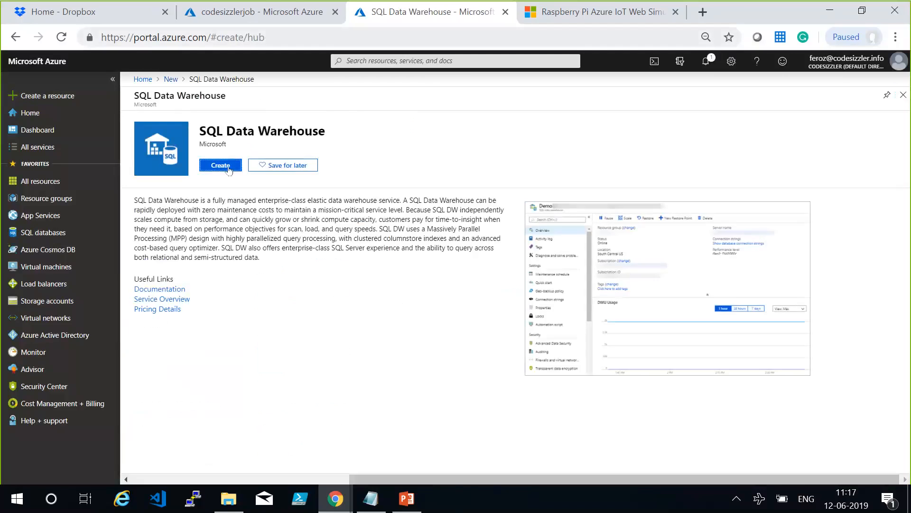
click(228, 169)
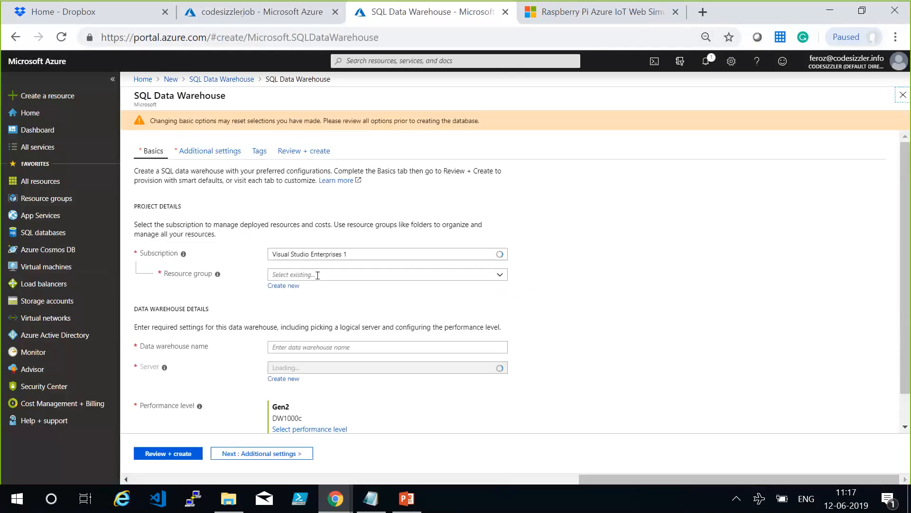
- Put the warehouse in resource group tcs-rg and name it codesizzlerdwh
click(320, 273)
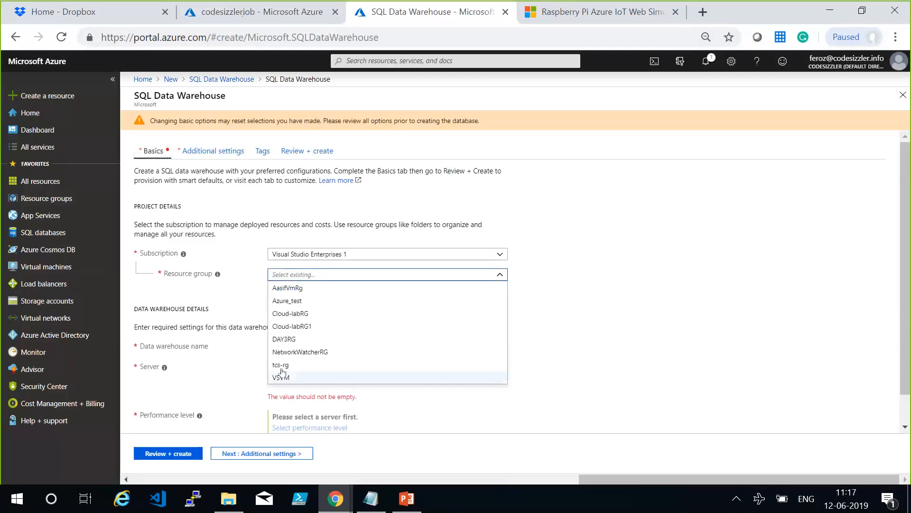
click(304, 365)
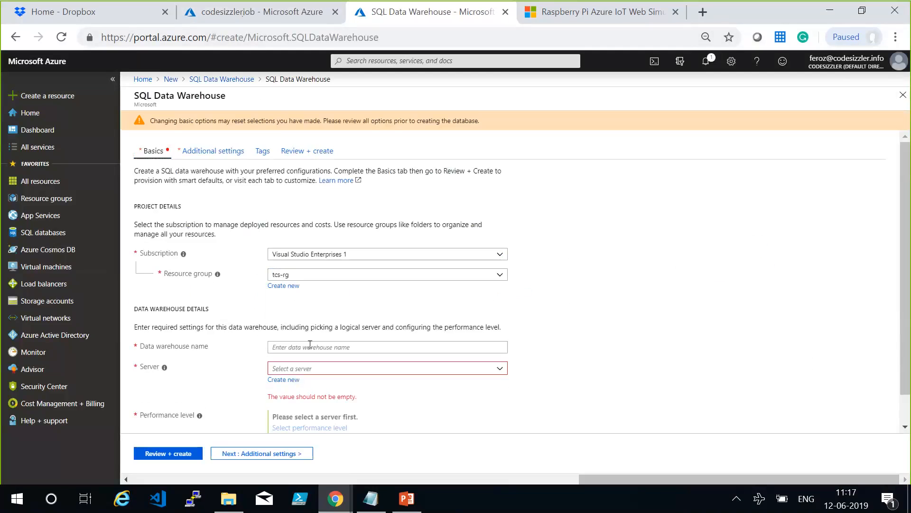
click(436, 350)
text(codesizzler)
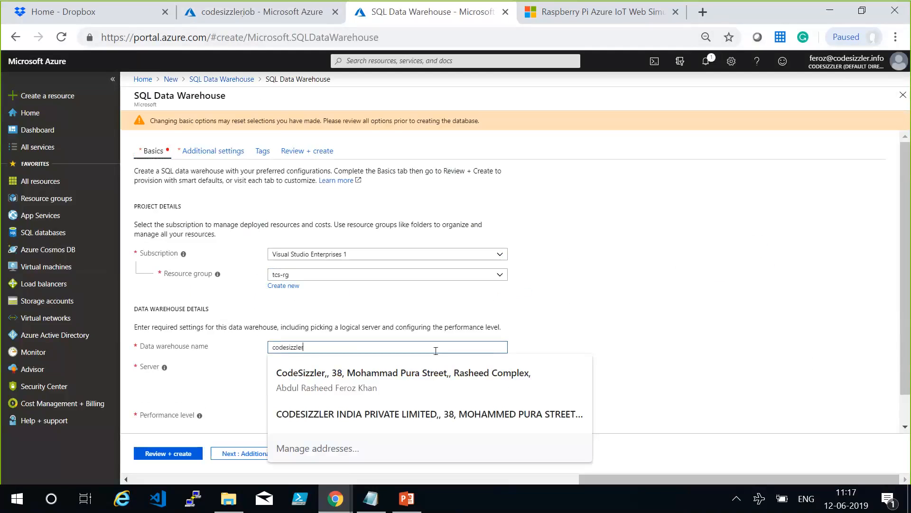
text(dw)
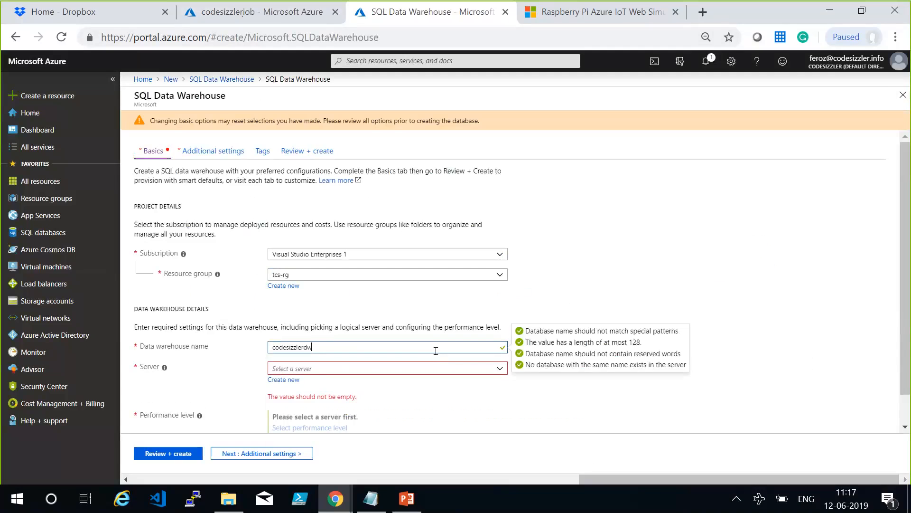
text(h)
key(Tab)
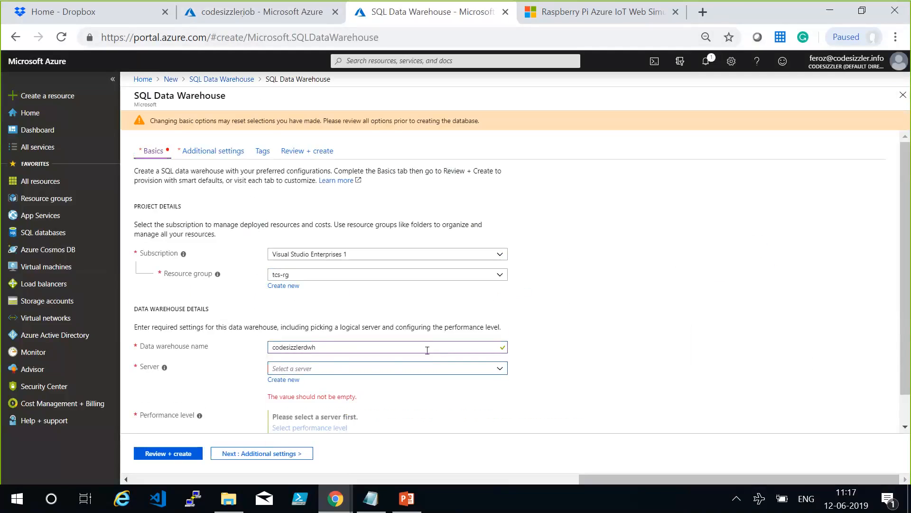
click(306, 380)
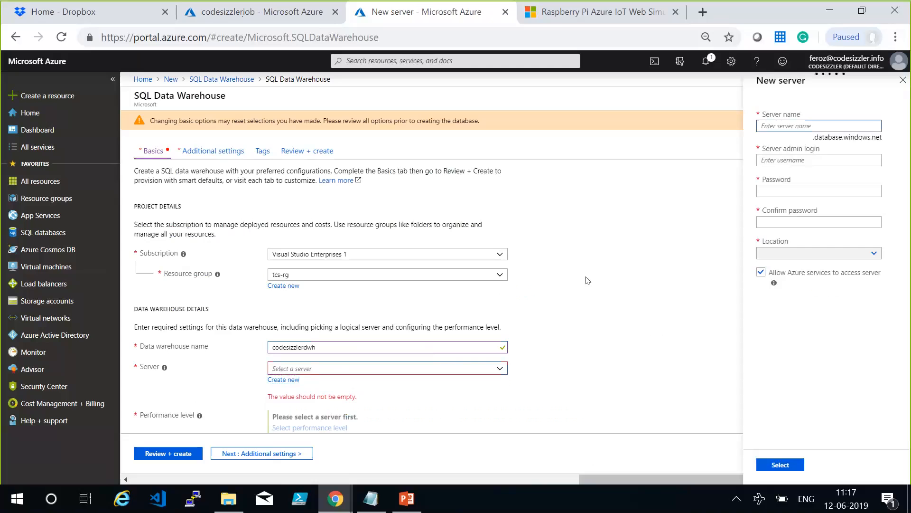
- Name the new server codesizzler and enter its admin login and password
text(codesizzler)
key(Tab)
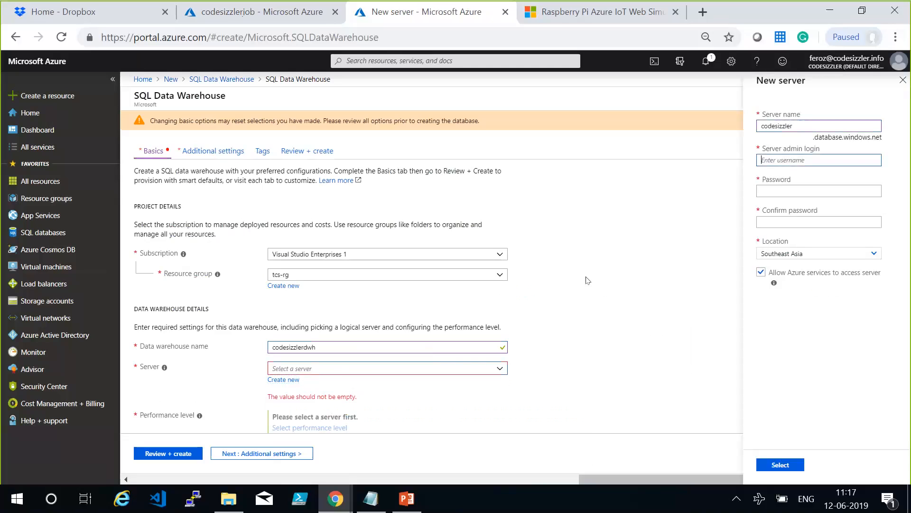
text(demous)
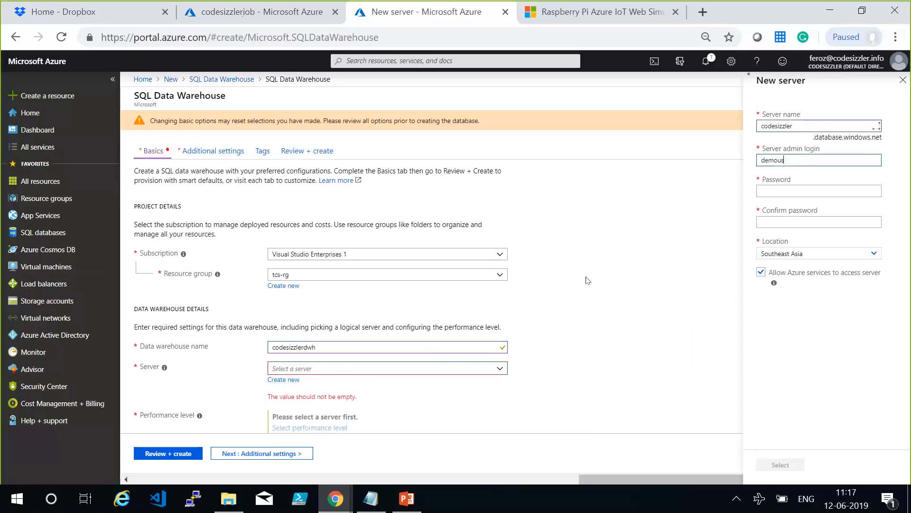
text(er)
key(Tab)
text(••)
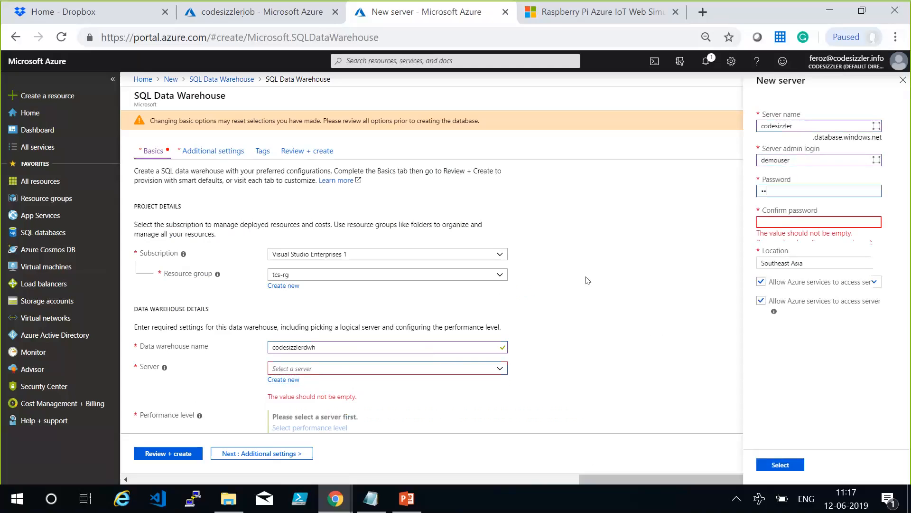
text(••••••••••)
key(Tab)
text(••••••••••••)
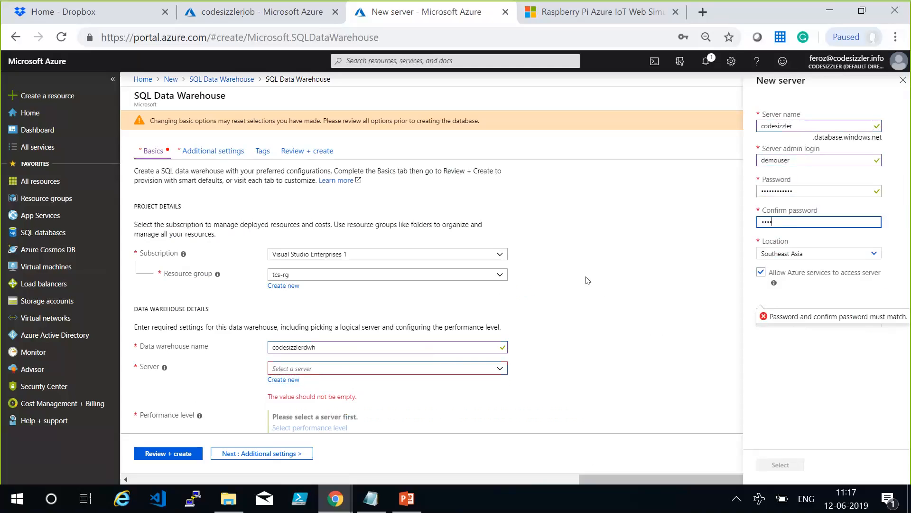
key(Tab)
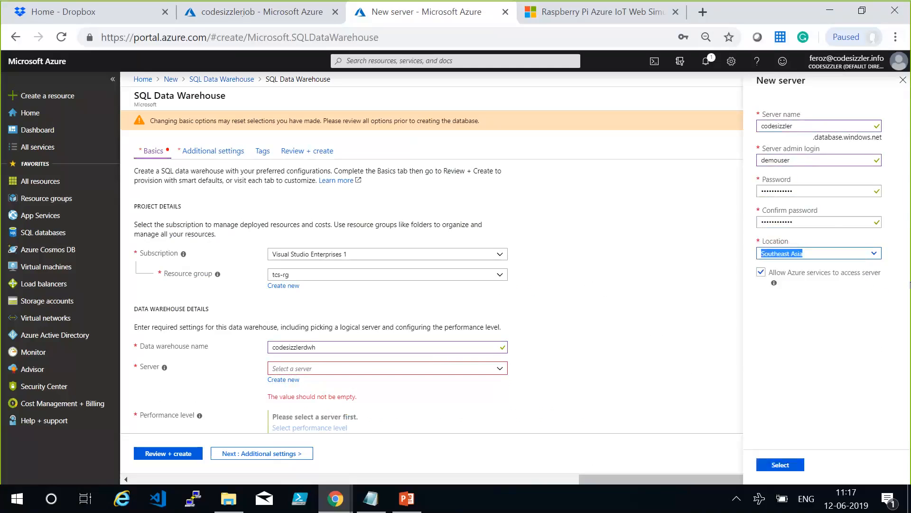
- Locate the server in Southeast Asia and confirm the new server settings
text(Southeas)
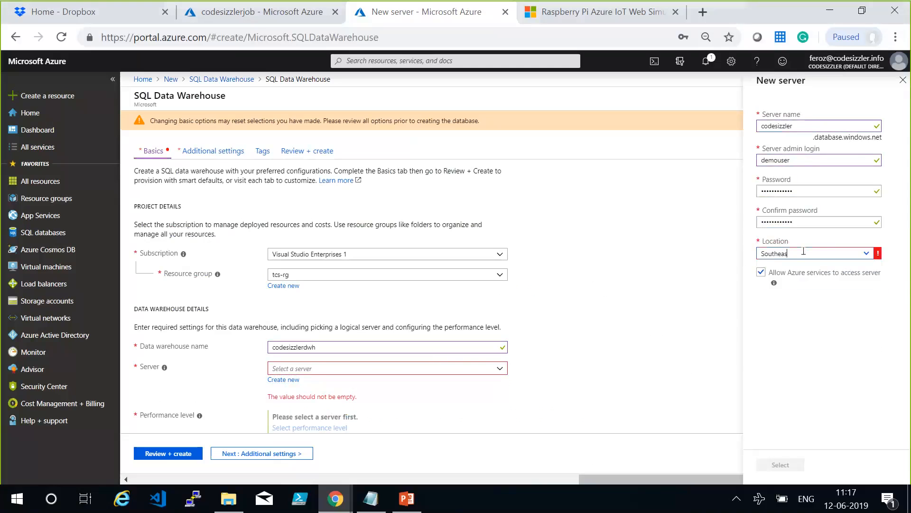
key(BackSpace)
key(BackSpace)
key(BackSpace)
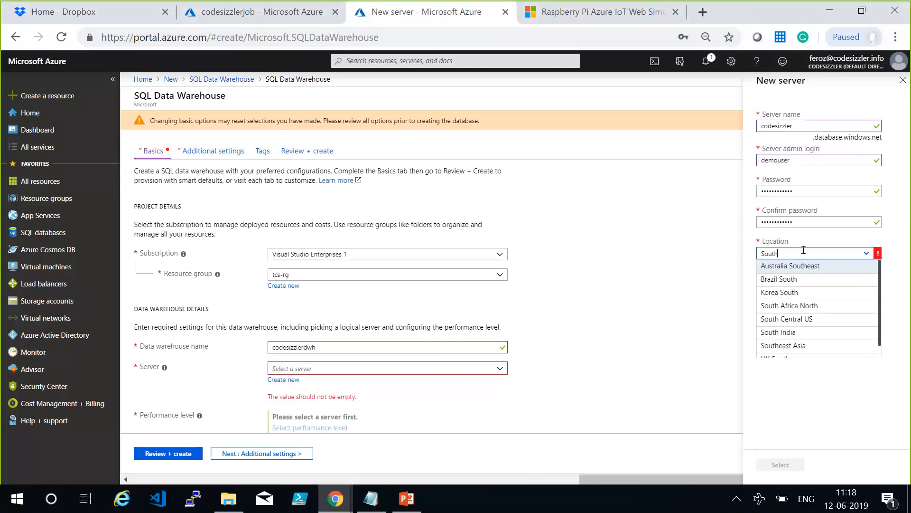
text(eas)
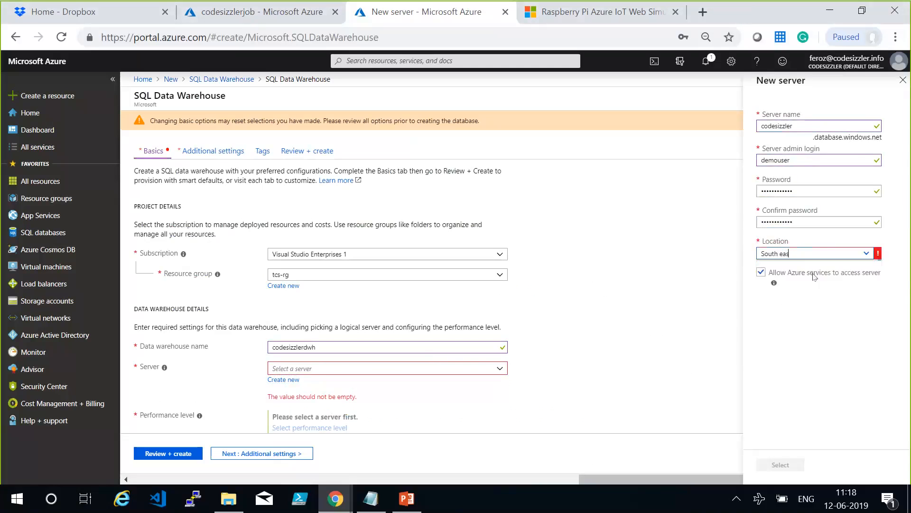
key(BackSpace)
key(BackSpace)
key(BackSpace)
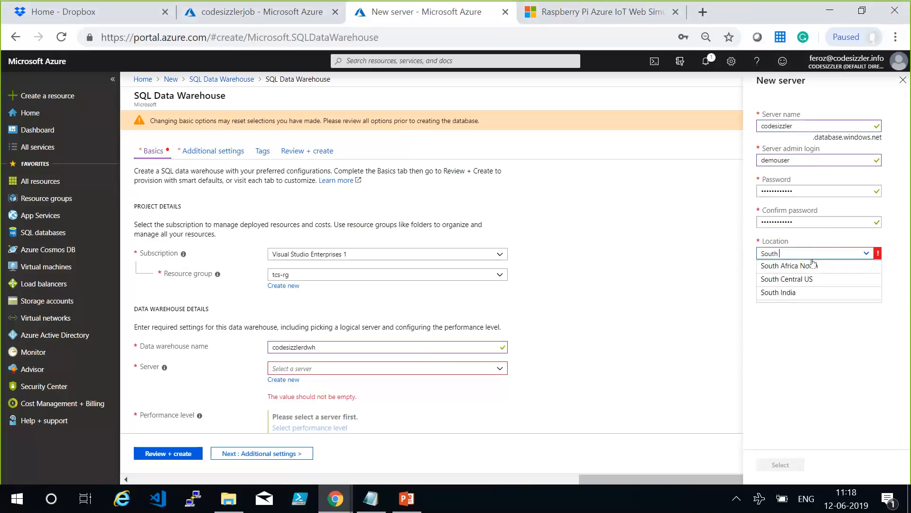
text(ea)
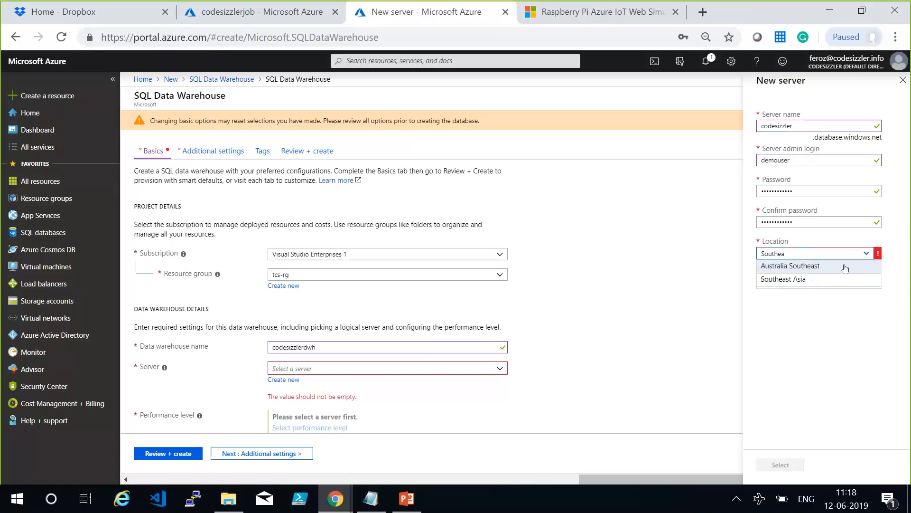
click(817, 279)
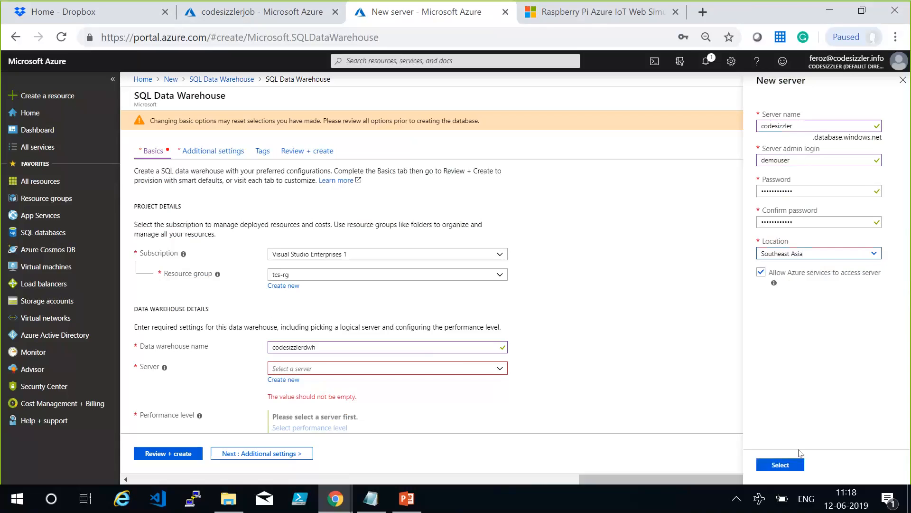
click(782, 467)
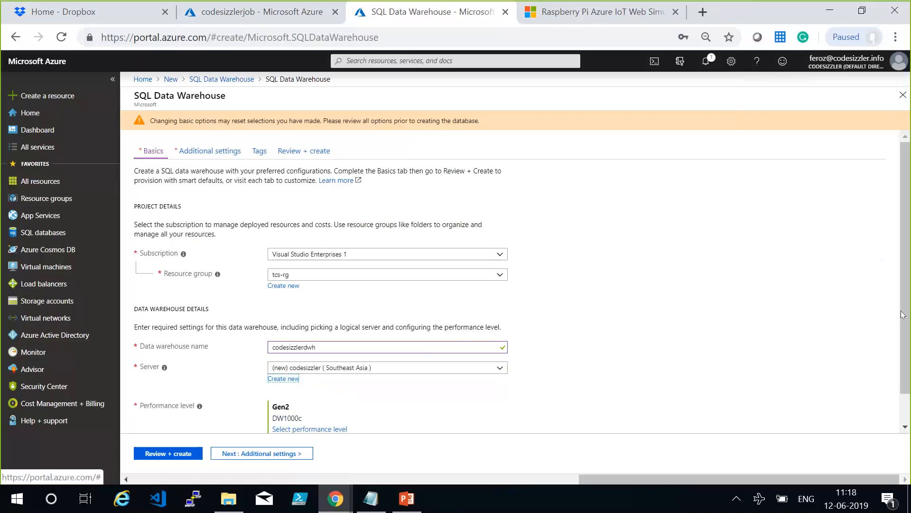
- Keep the Gen2 tier, scale the performance level down to DW100c, and apply it
scroll(910, 312, down, 1)
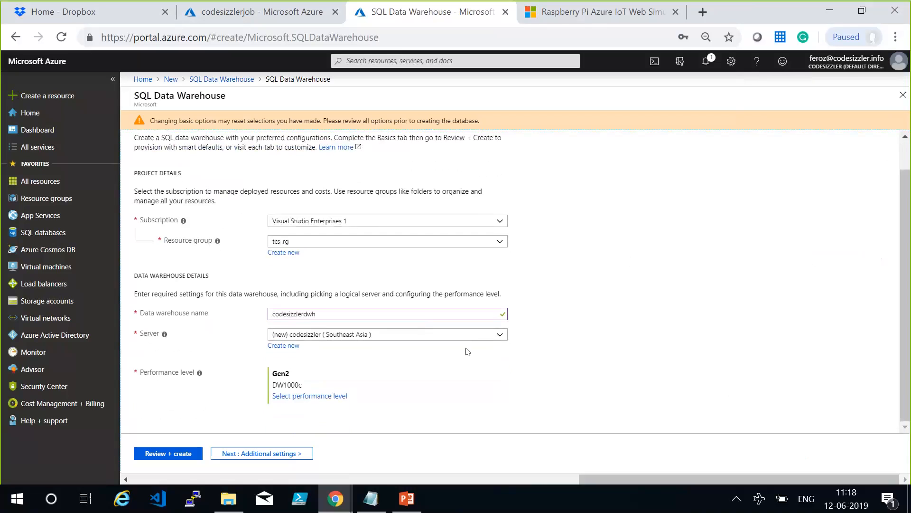
click(304, 397)
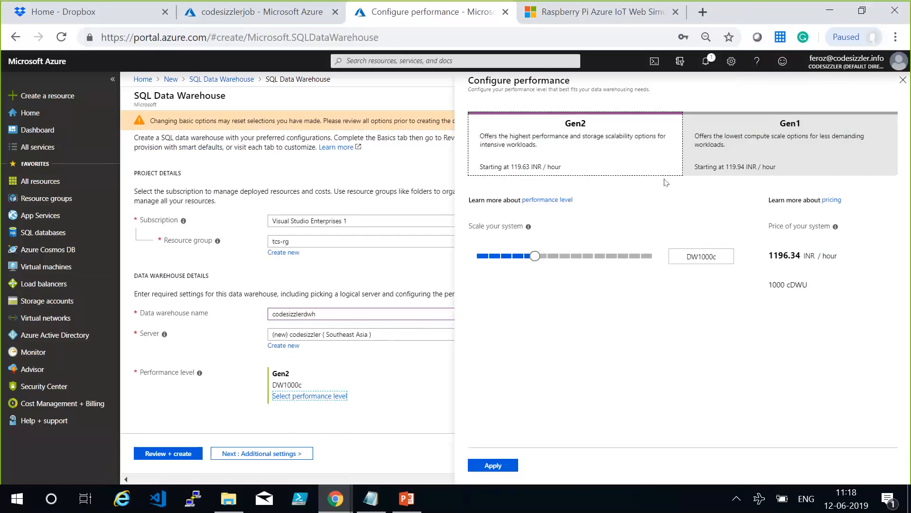
click(685, 167)
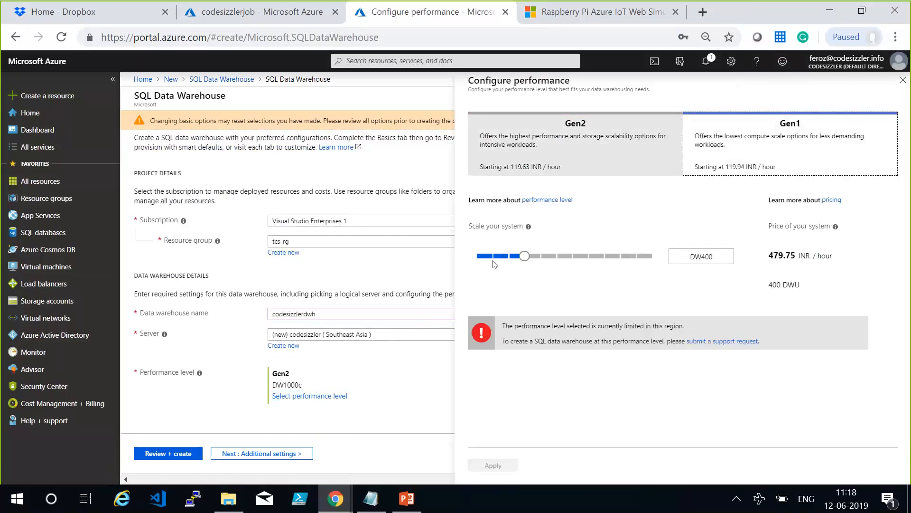
click(530, 148)
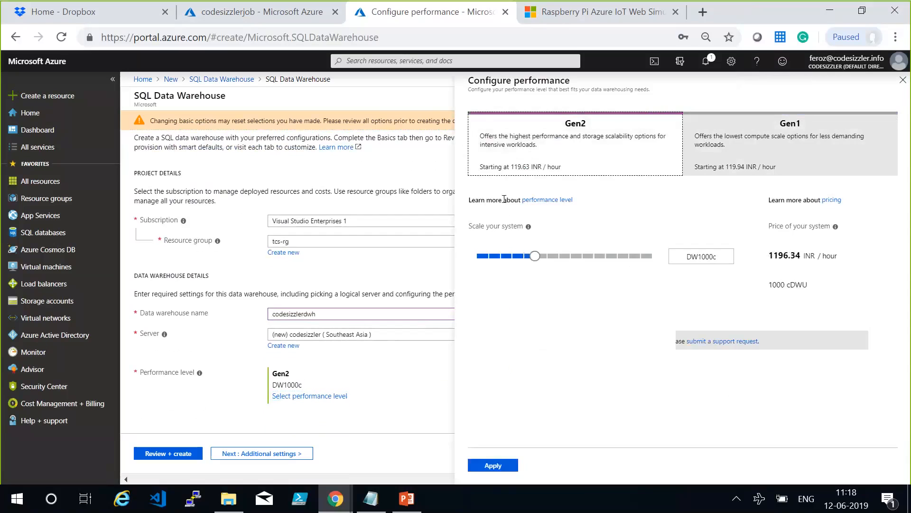
click(480, 257)
click(482, 462)
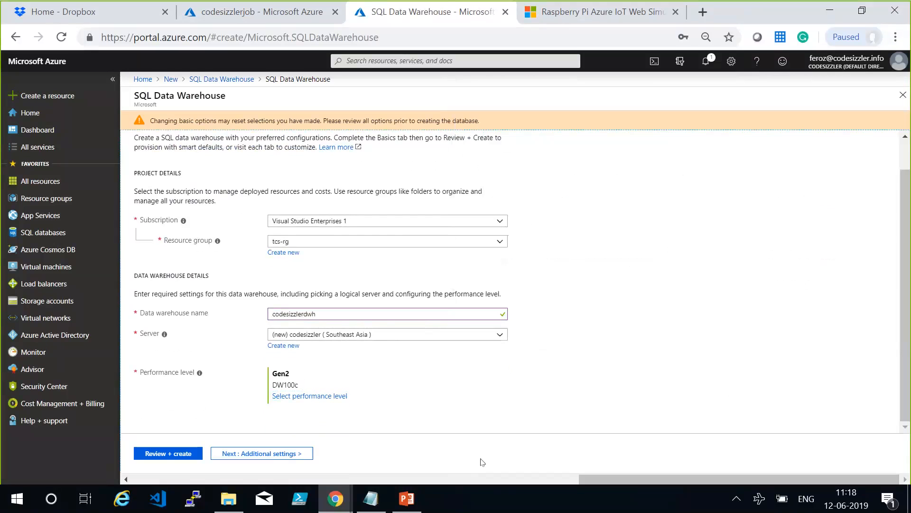
- Advance to Additional settings, showing data source None and collation SQL_Latin1_General_CP1_CI_AS
click(280, 455)
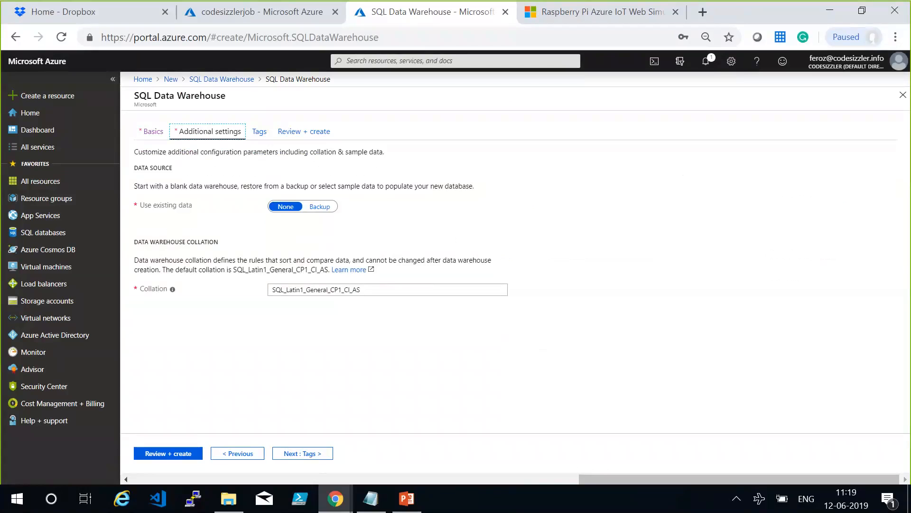
click(752, 501)
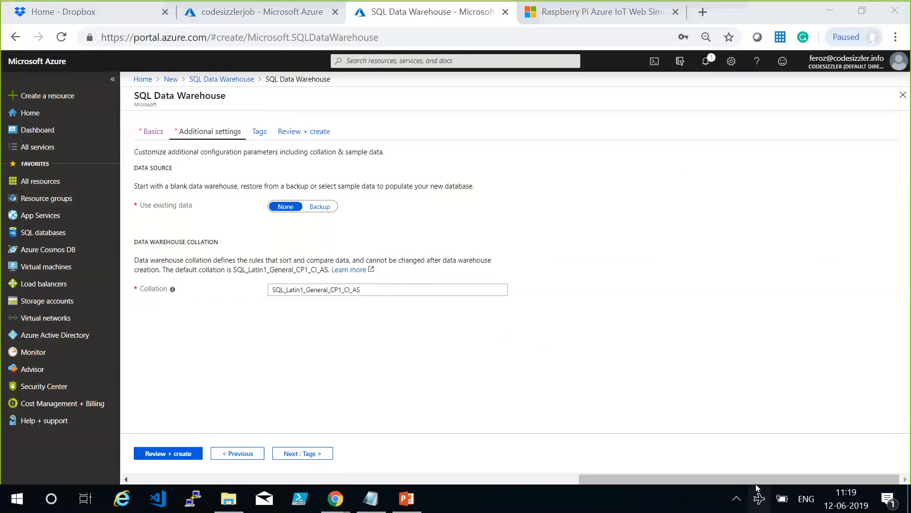